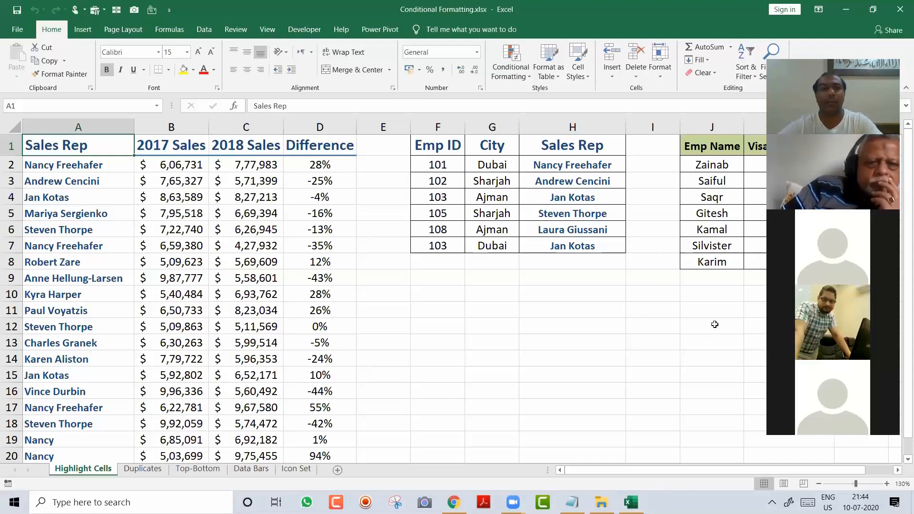
# Switch to the blank Notepad document and write the heading "Conditional Formatting" on its first line
pyautogui.click(888, 484)
pyautogui.click(887, 484)
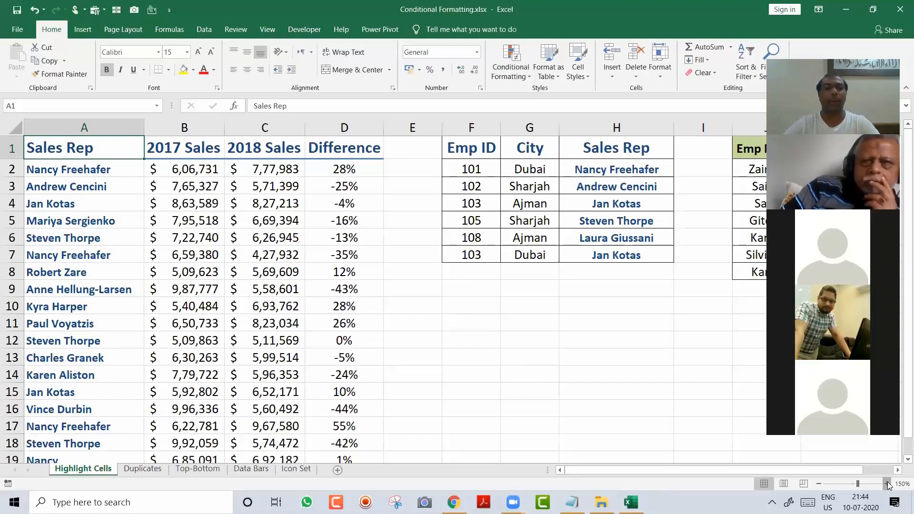
pyautogui.click(888, 483)
pyautogui.hotkey('alt', 'Tab')
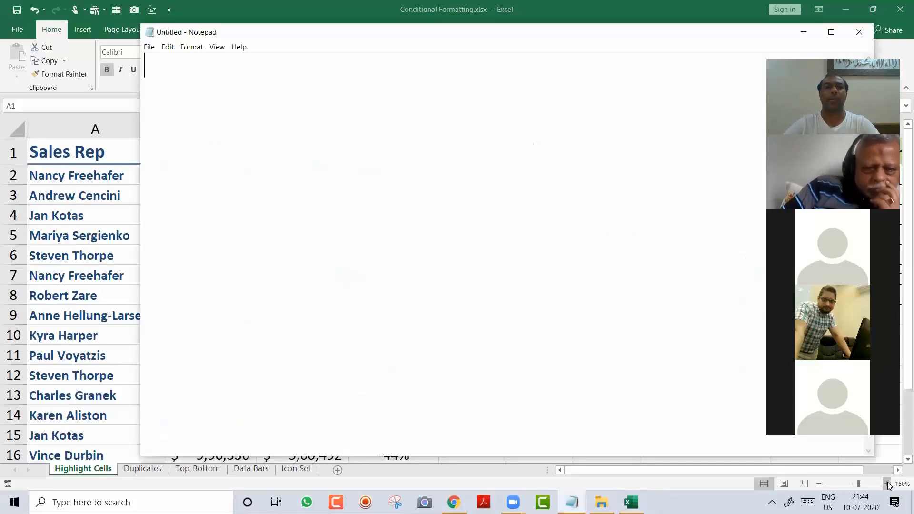
pyautogui.write('Conditional For')
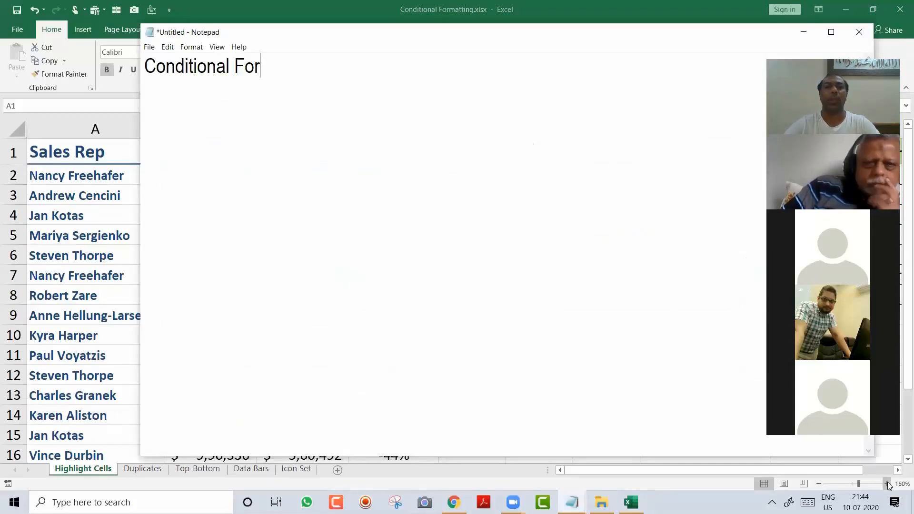
pyautogui.write('matting')
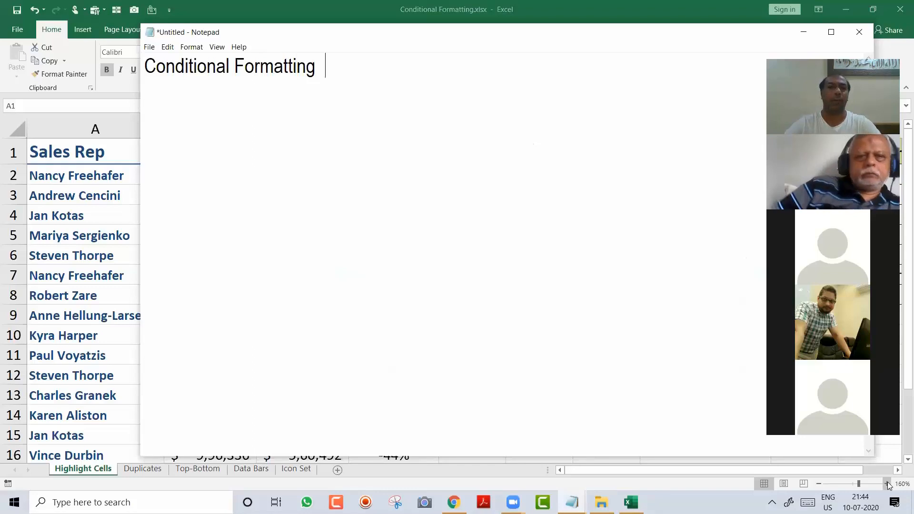
pyautogui.press('Return')
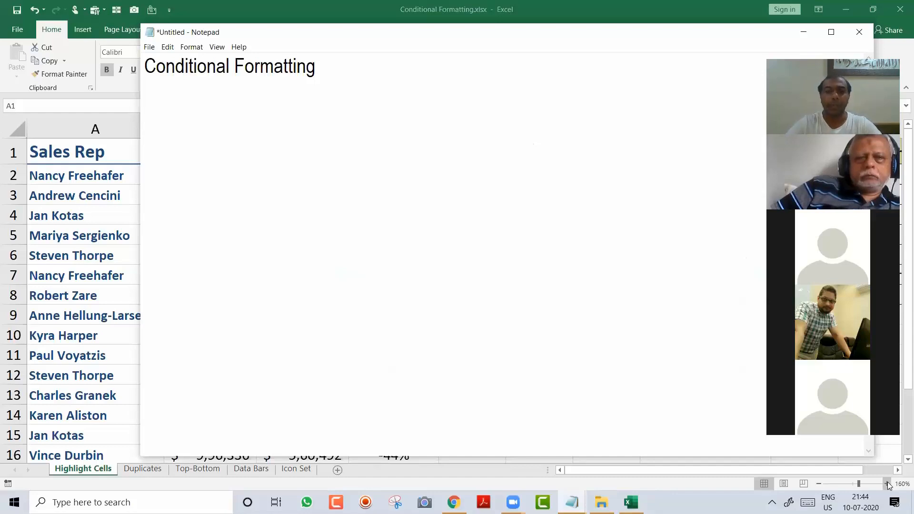
# Write the definition "It is use to Color / Format your data on the basis of some condition / Criteria" under the heading, followed by a blank line
pyautogui.write('I')
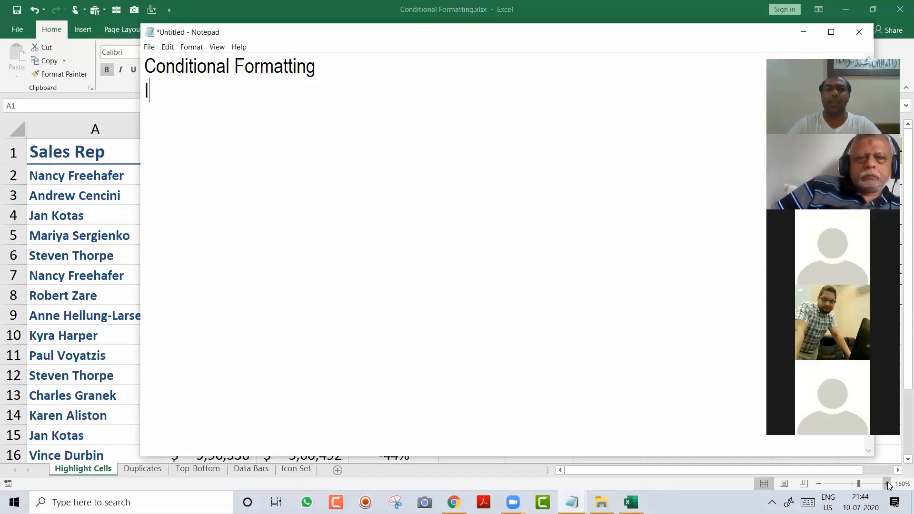
pyautogui.write('t is u')
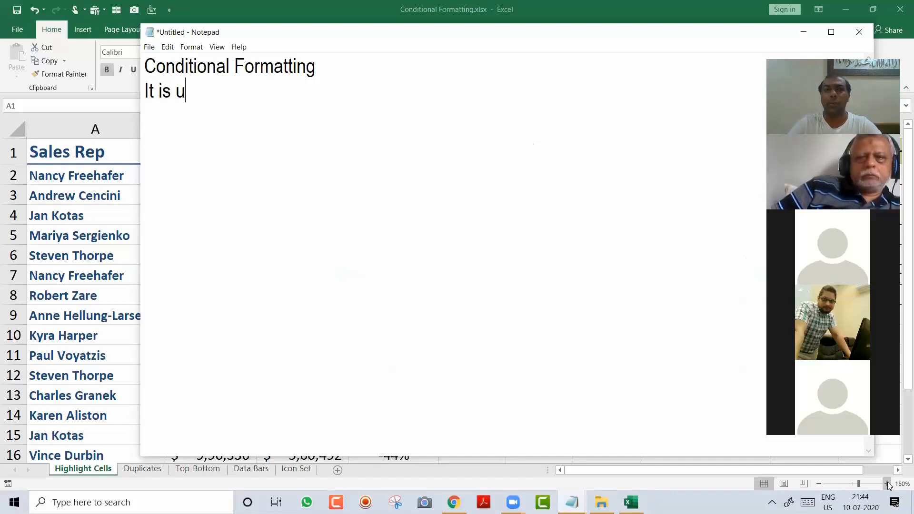
pyautogui.write('se to Color ')
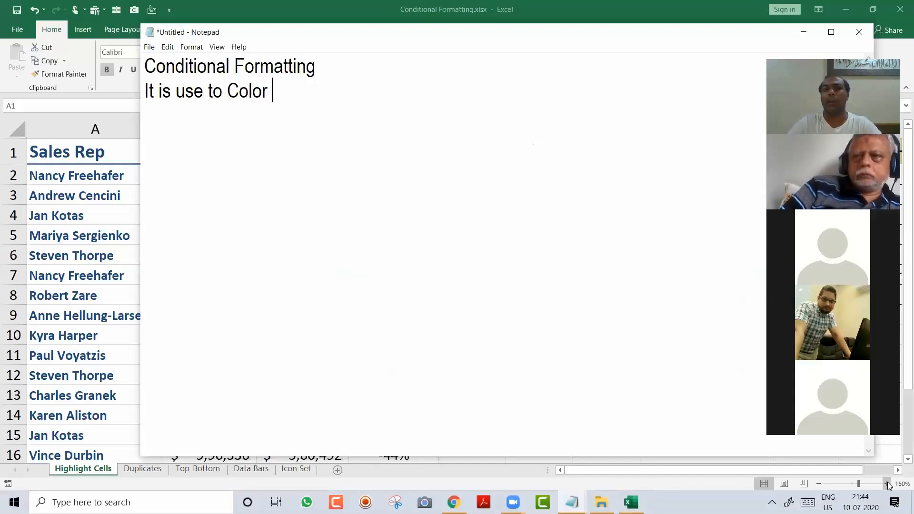
pyautogui.write('/ Forma')
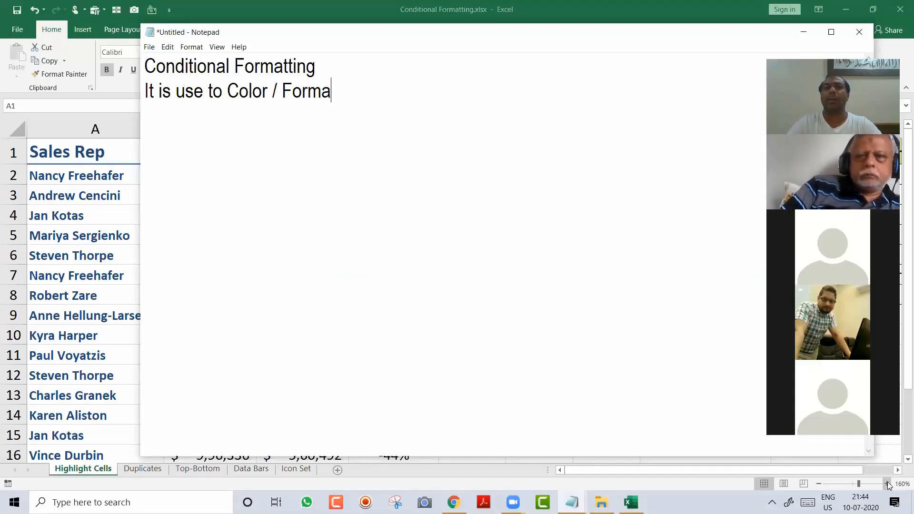
pyautogui.write('t your data ')
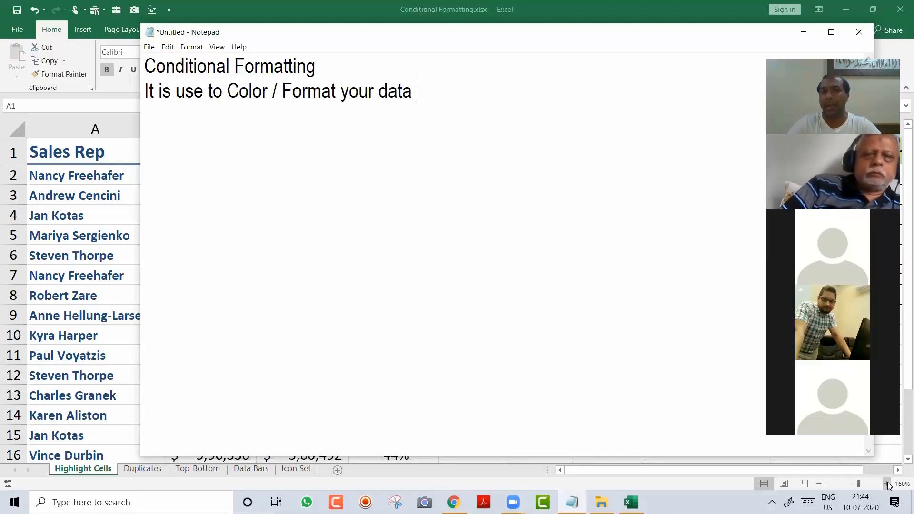
pyautogui.write('on the basis ')
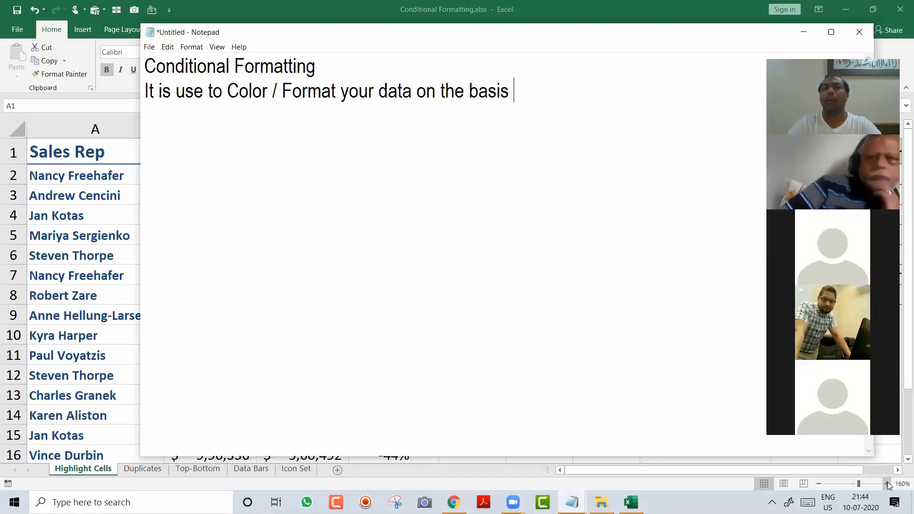
pyautogui.write('of some con')
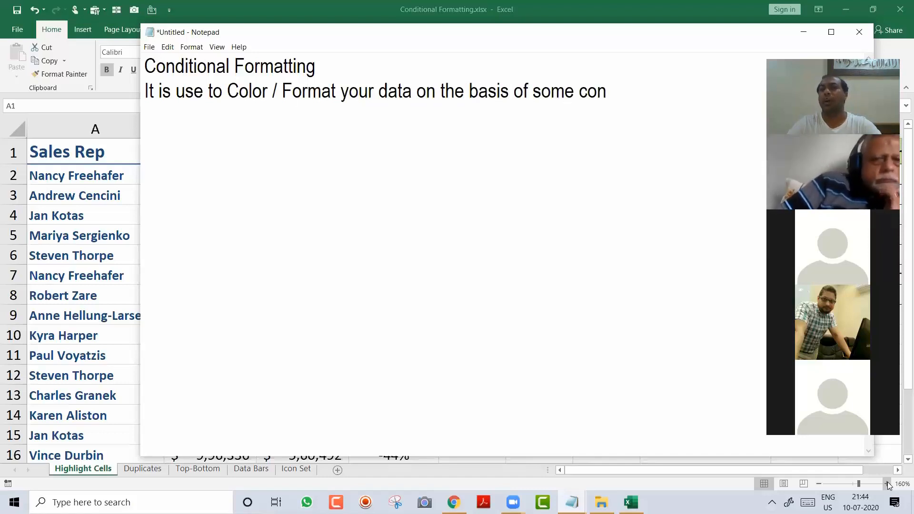
pyautogui.write('ditio')
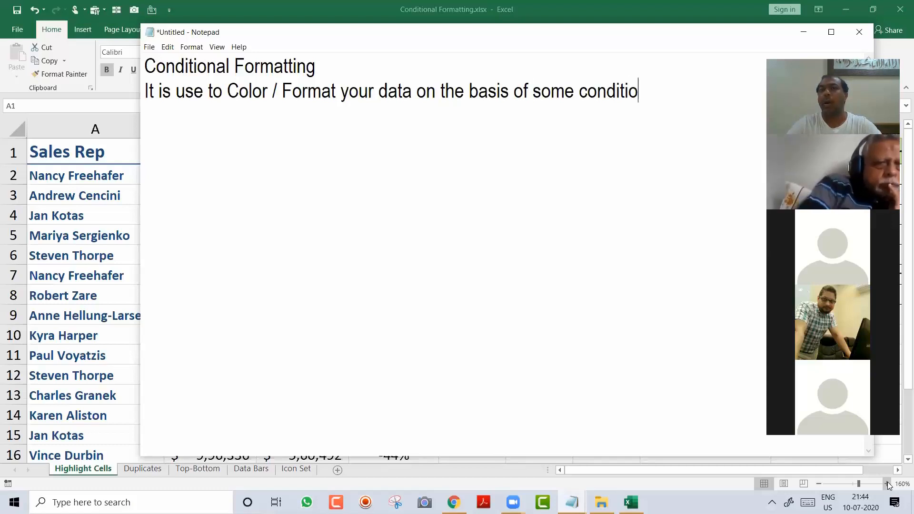
pyautogui.write('n / Crti')
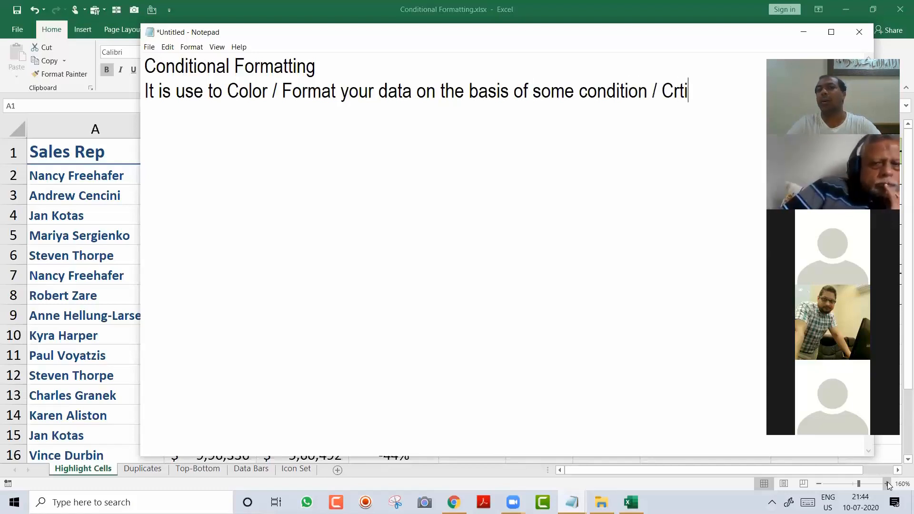
pyautogui.press('BackSpace')
pyautogui.press('BackSpace')
pyautogui.write('e')
pyautogui.press('BackSpace')
pyautogui.write('iterial')
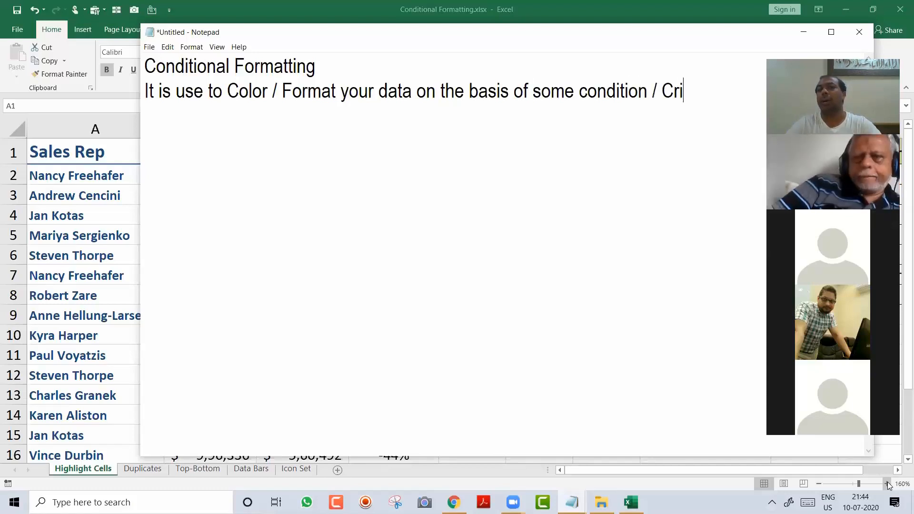
pyautogui.press('BackSpace')
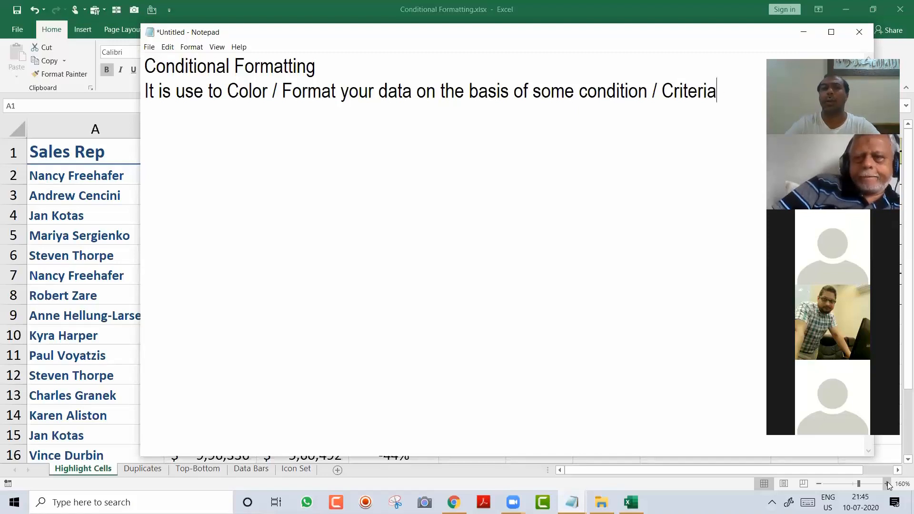
pyautogui.press('Return')
pyautogui.press('Return')
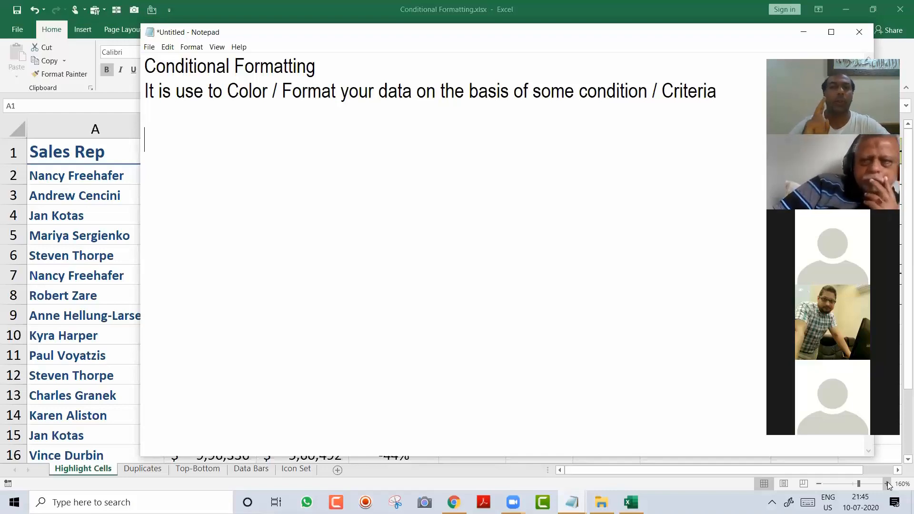
# Switch back to the Excel workbook and examine the Sales Rep and 2018 Sales columns and the Difference formula in D2
pyautogui.hotkey('alt', 'Tab')
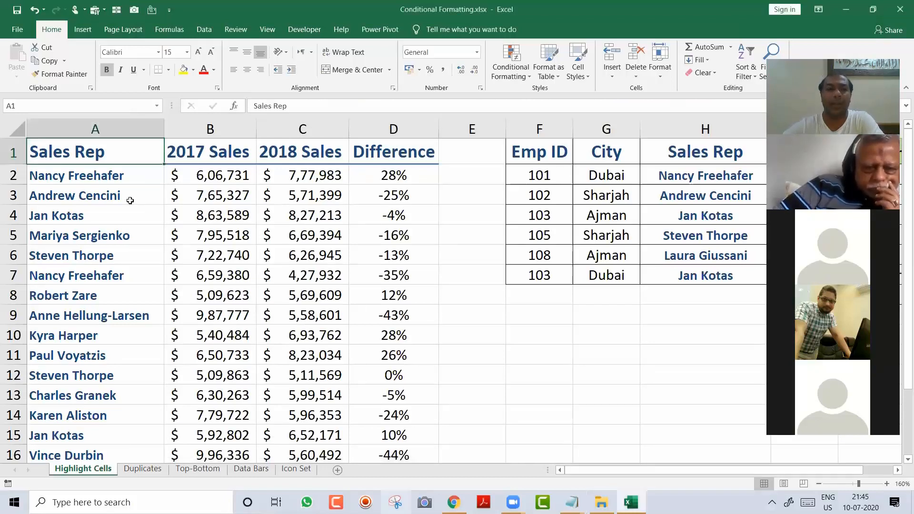
pyautogui.click(115, 123)
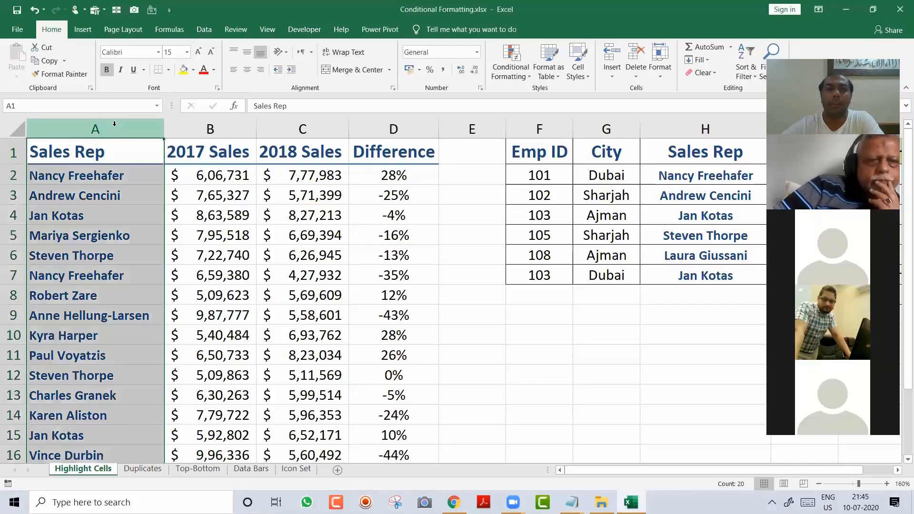
pyautogui.click(127, 152)
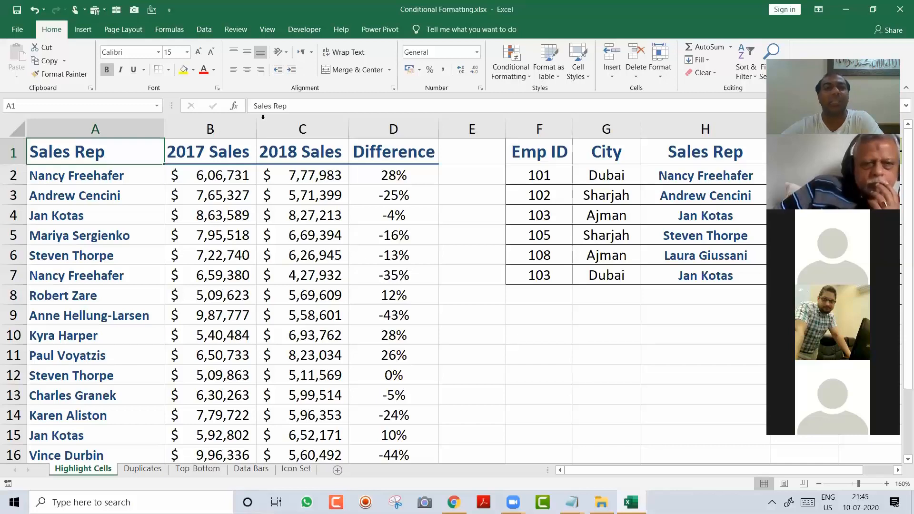
pyautogui.click(280, 119)
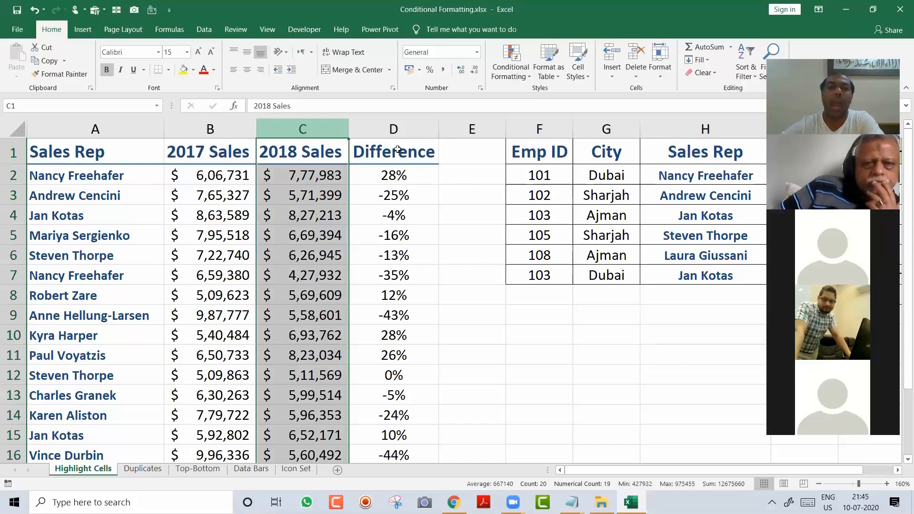
pyautogui.doubleClick(396, 176)
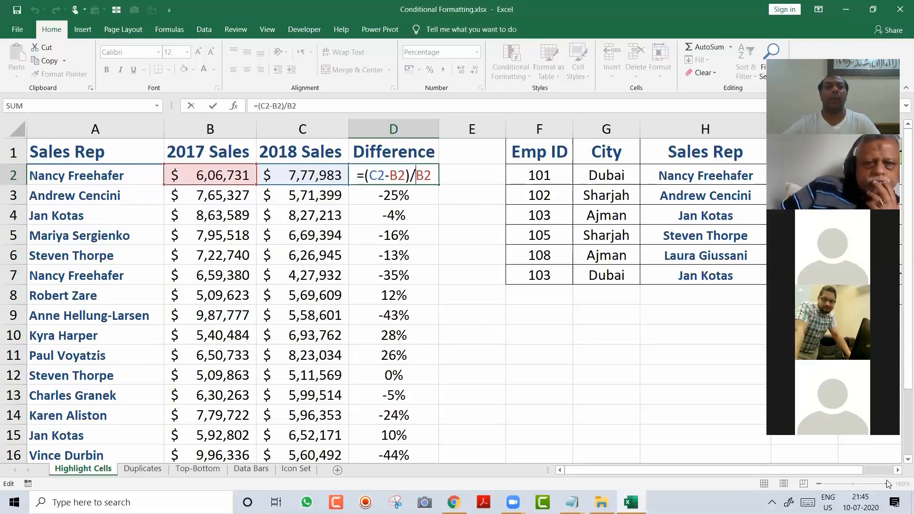
pyautogui.hotkey('shift', 'Return')
# Compare the 2017 and 2018 sales with the Difference percentage in rows 2 and 3 at an enlarged view
pyautogui.click(887, 484)
pyautogui.click(887, 484)
pyautogui.click(887, 484)
pyautogui.click(888, 484)
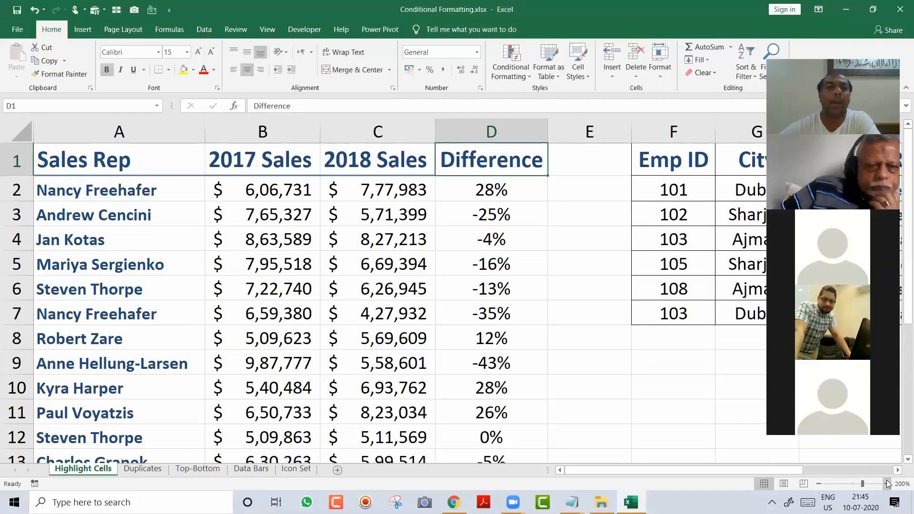
pyautogui.press('Down')
pyautogui.press('Left')
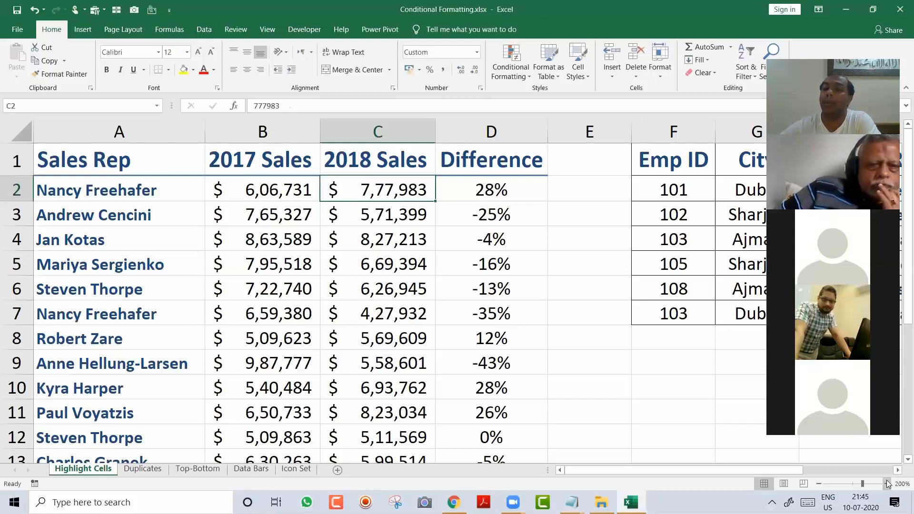
pyautogui.press('Down')
pyautogui.press('Left')
pyautogui.press('Right')
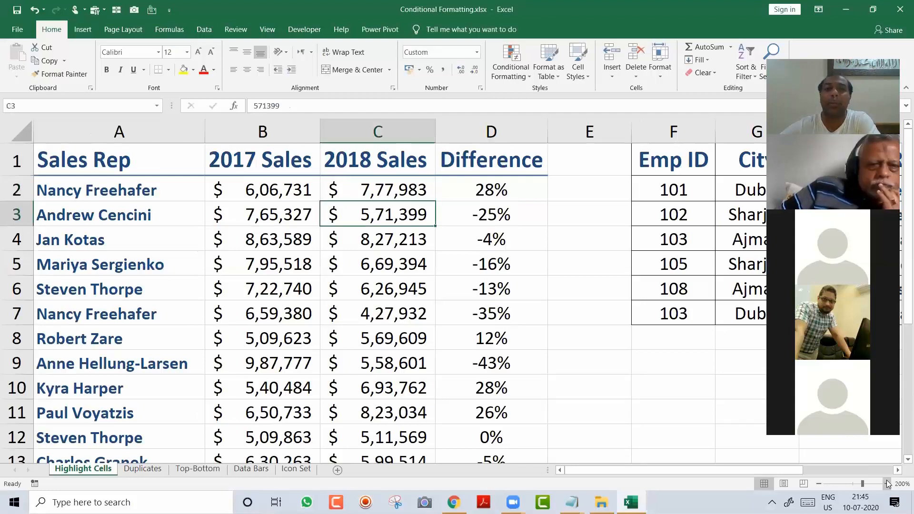
pyautogui.press('Right')
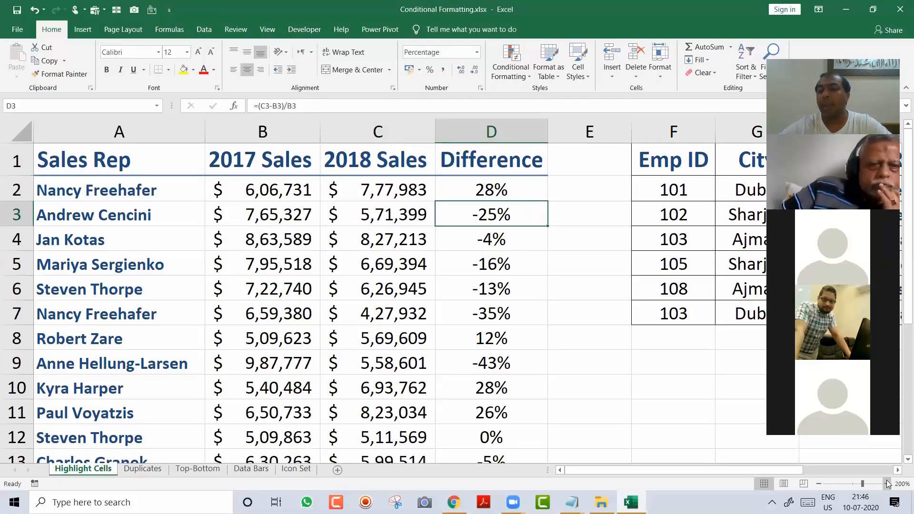
# Fill the negative Difference cells D3:D7 with the standard red color
pyautogui.click(819, 483)
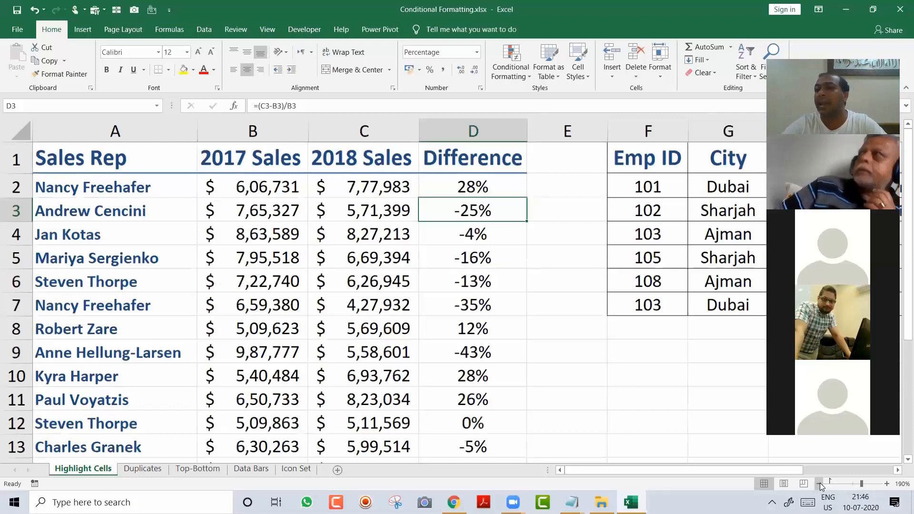
pyautogui.click(820, 484)
pyautogui.click(820, 484)
pyautogui.click(820, 484)
pyautogui.click(820, 484)
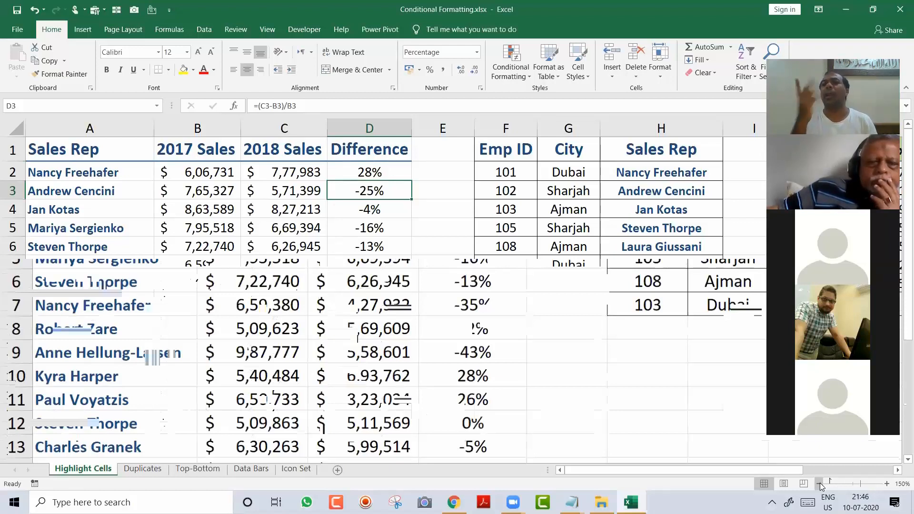
pyautogui.hotkey('shift', 'Down')
pyautogui.hotkey('shift', 'Down')
pyautogui.hotkey('shift', 'Down')
pyautogui.hotkey('shift', 'Down')
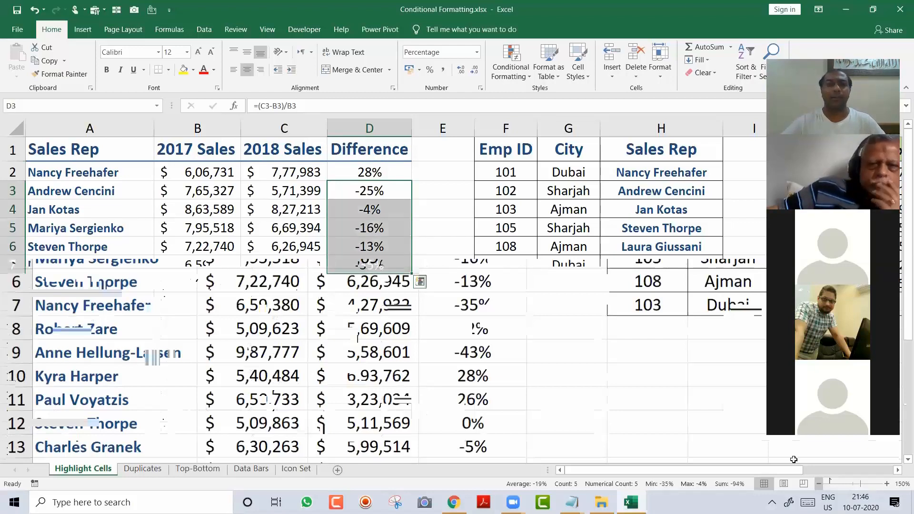
pyautogui.click(193, 69)
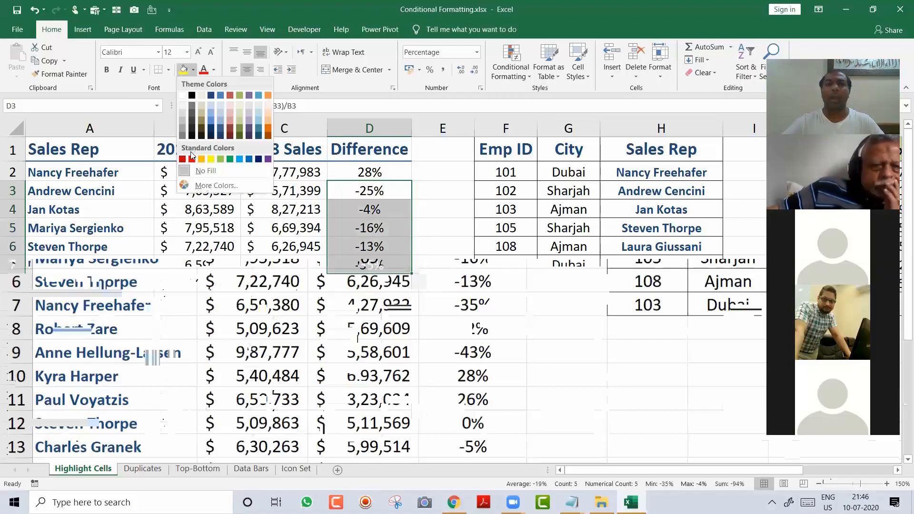
pyautogui.click(193, 163)
# Apply the same red fill to the negative Difference values in cells D9 and D13
pyautogui.click(376, 304)
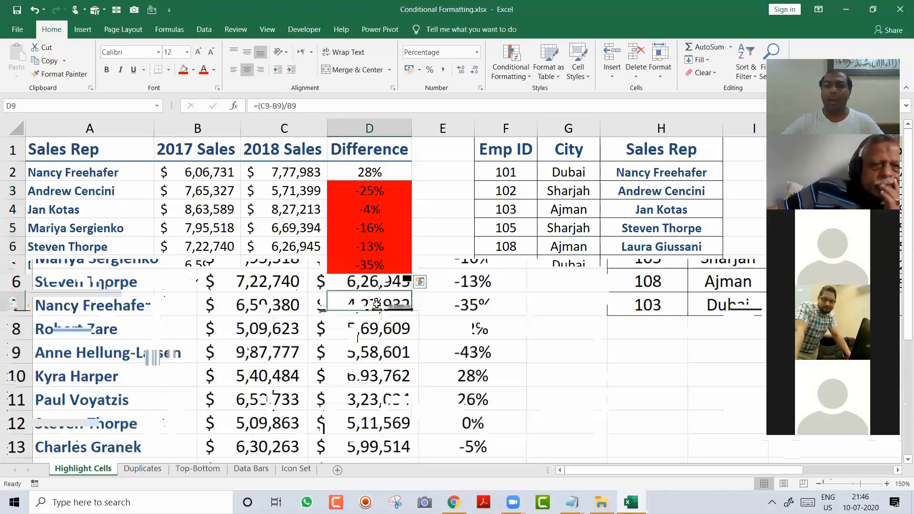
pyautogui.click(186, 70)
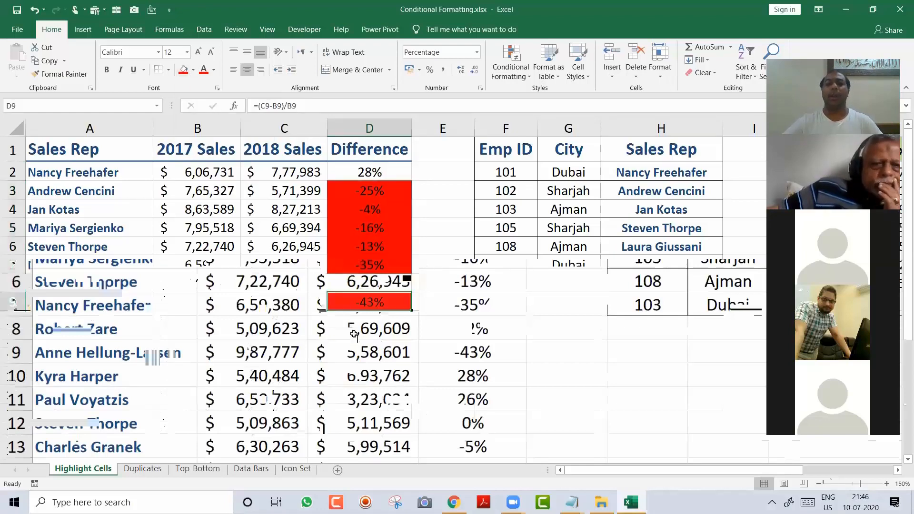
pyautogui.press('Down')
pyautogui.press('Down')
pyautogui.press('Down')
pyautogui.press('Down')
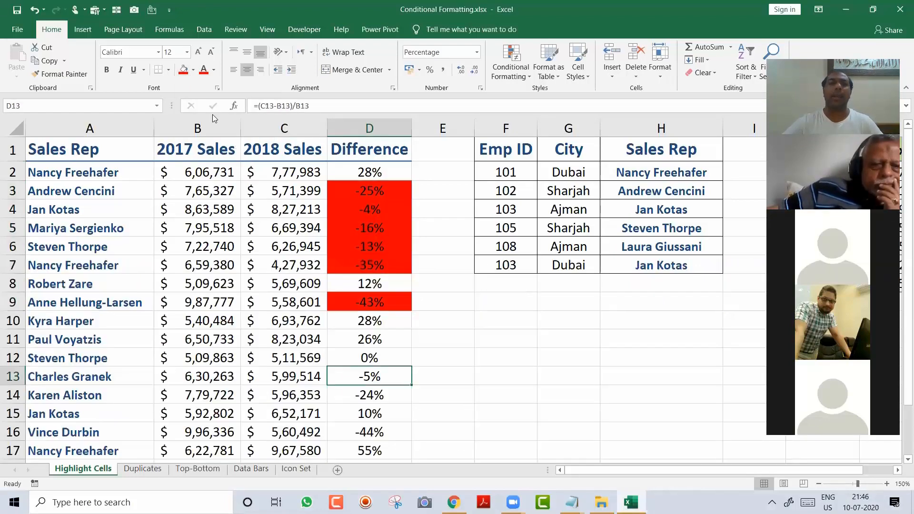
pyautogui.click(182, 72)
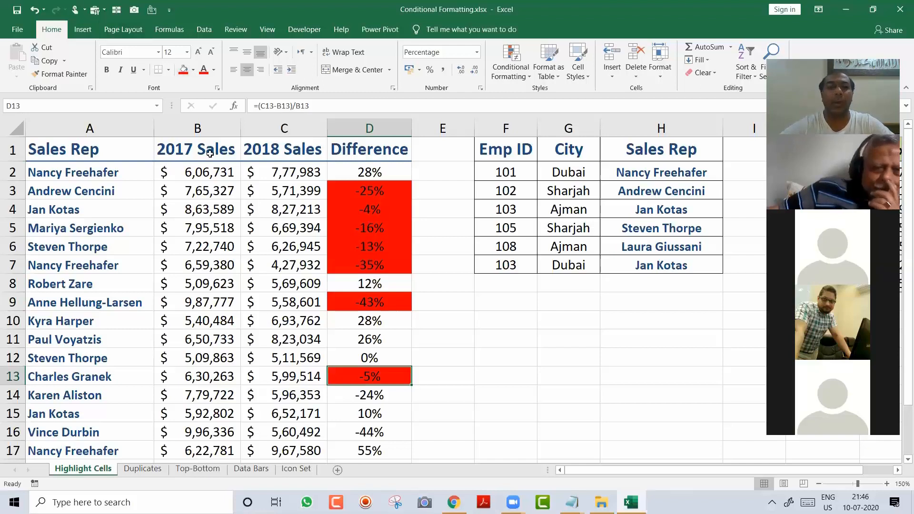
pyautogui.click(260, 189)
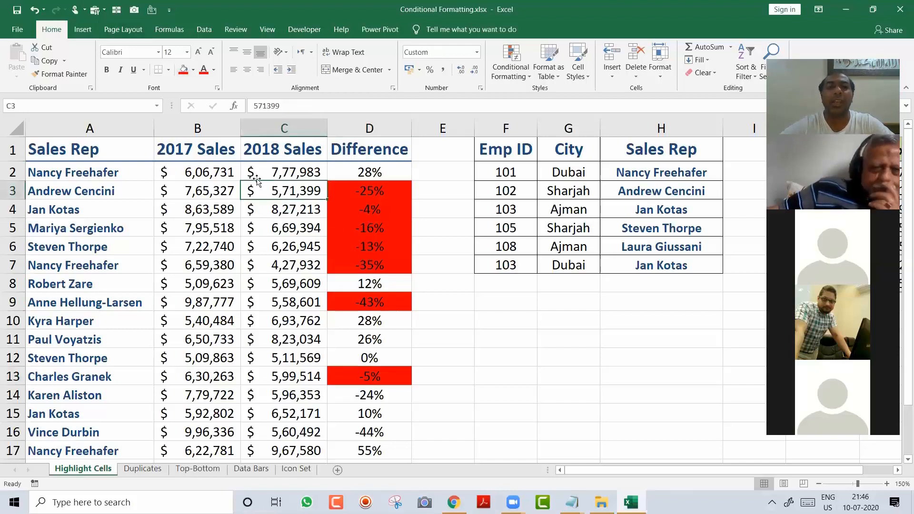
# Change the 2018 Sales value in C3 to 871399 while its Difference cell keeps the manual red fill
pyautogui.doubleClick(273, 193)
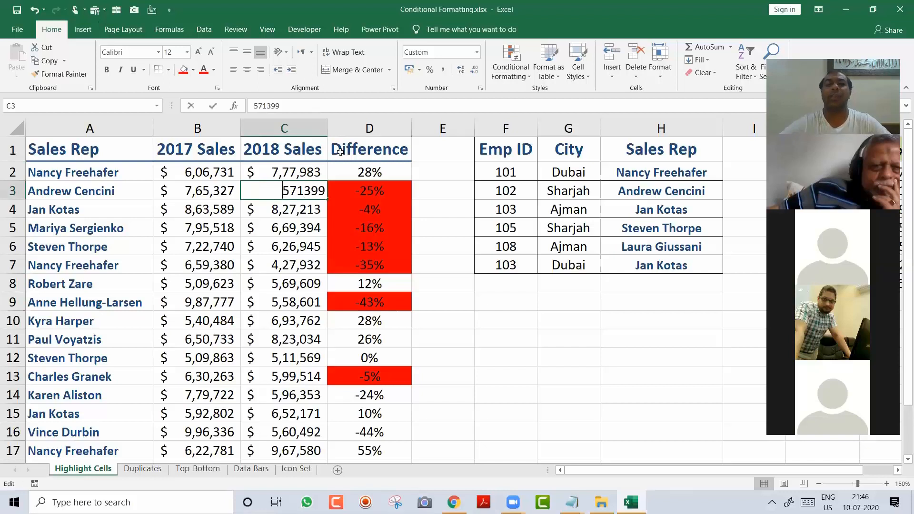
pyautogui.press('Delete')
pyautogui.write('8')
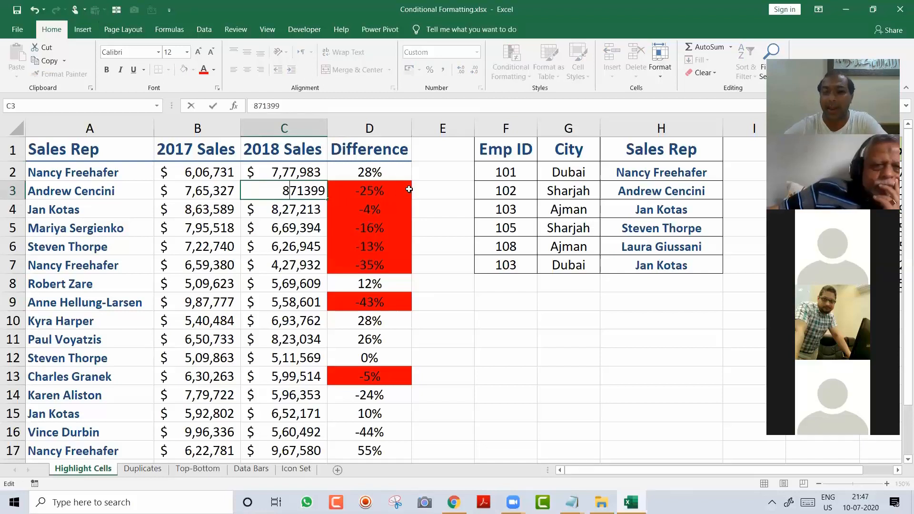
pyautogui.press('Return')
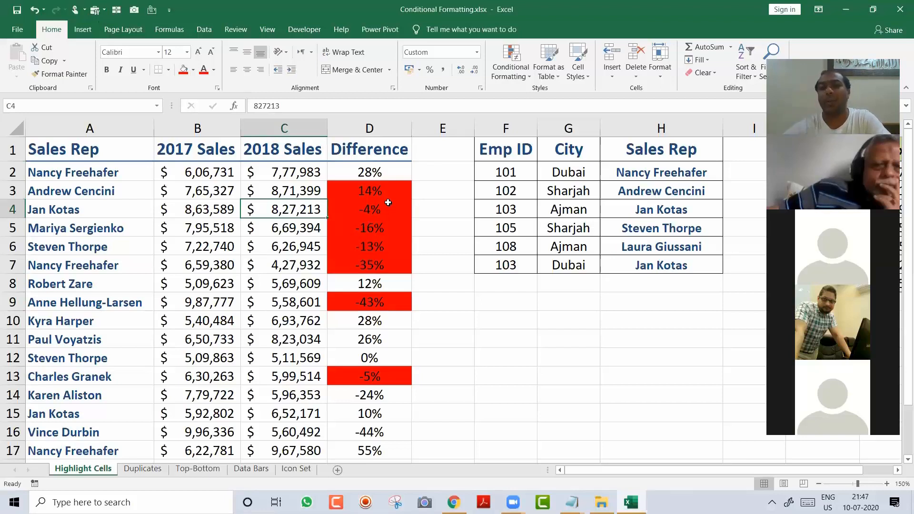
# Change the 2018 Sales value in C2 to 577983
pyautogui.click(281, 170)
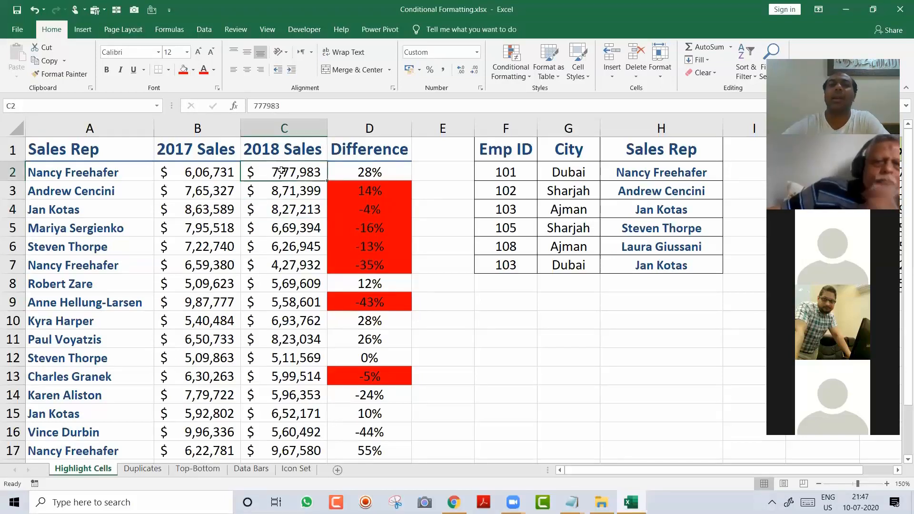
pyautogui.doubleClick(281, 171)
pyautogui.press('Delete')
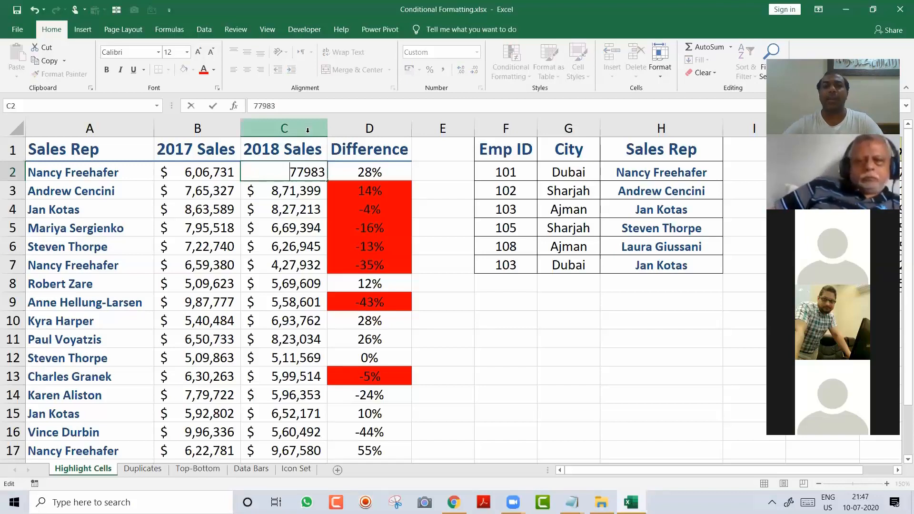
pyautogui.write('5')
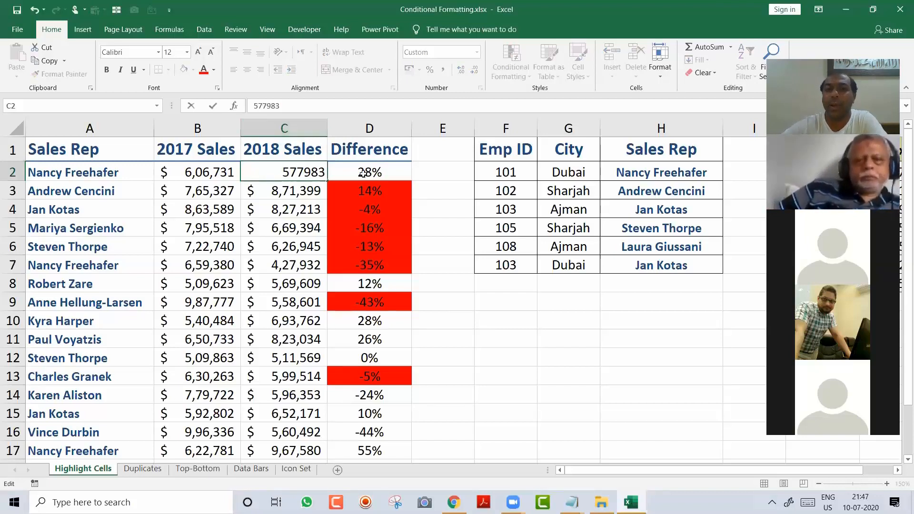
pyautogui.press('Return')
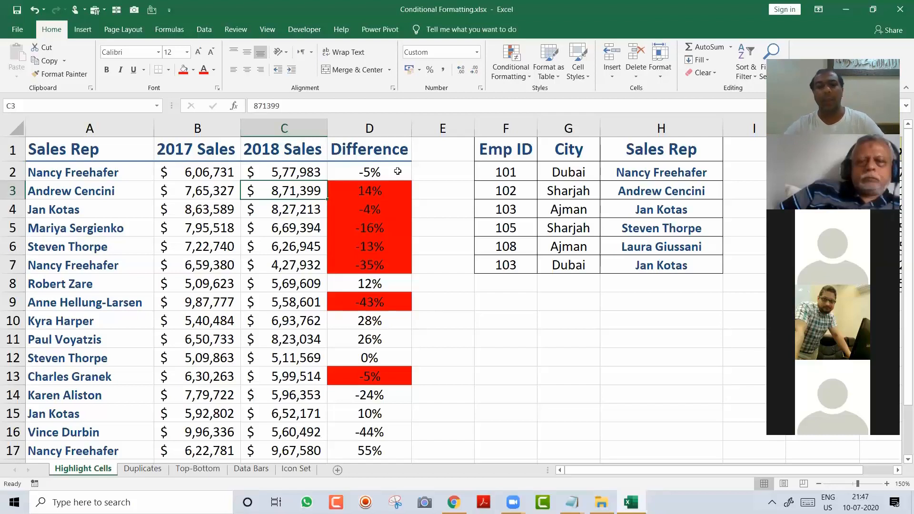
# Undo the sales edits in C2 and C3 and the manual red fills in the Difference column
pyautogui.hotkey('ctrl', 'z')
pyautogui.hotkey('ctrl', 'z')
pyautogui.hotkey('ctrl', 'z')
pyautogui.hotkey('ctrl', 'z')
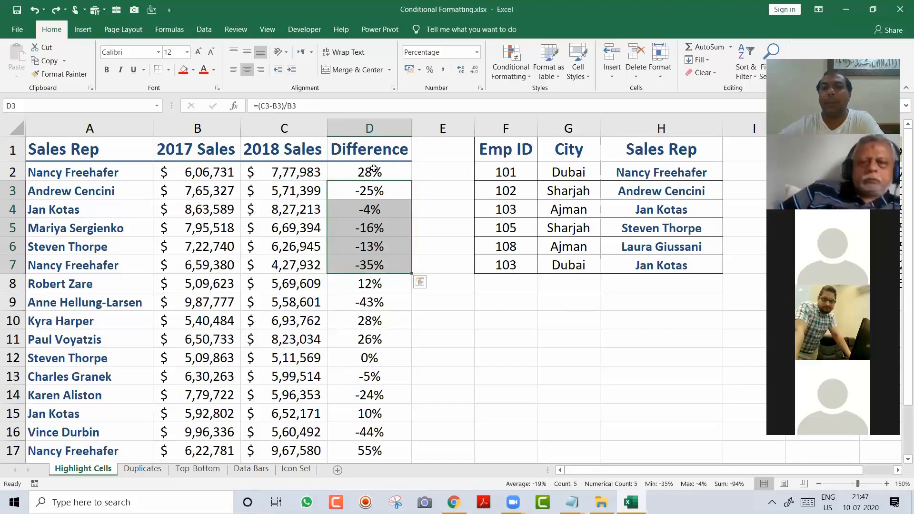
# Try selecting the Difference values from D2 to D20, including a longer selection that runs past the data to row 28
pyautogui.click(376, 170)
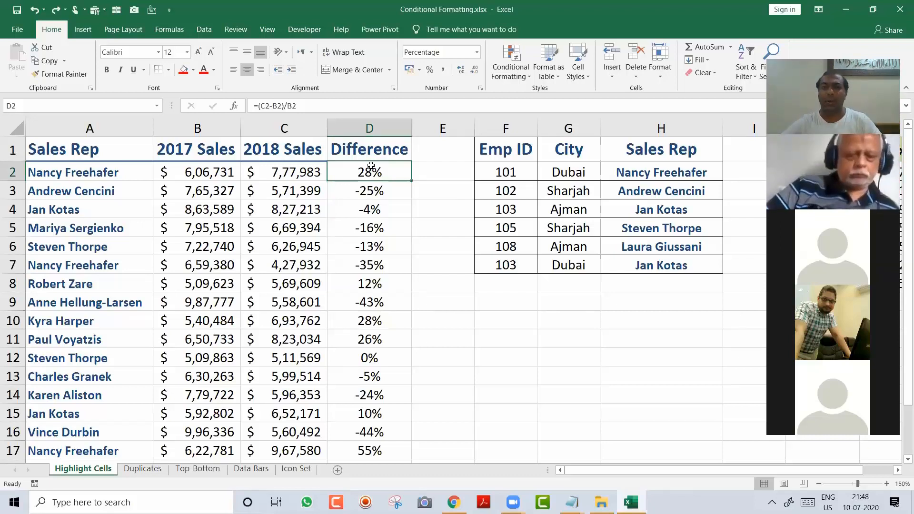
pyautogui.hotkey('ctrl', 'shift', 'Down')
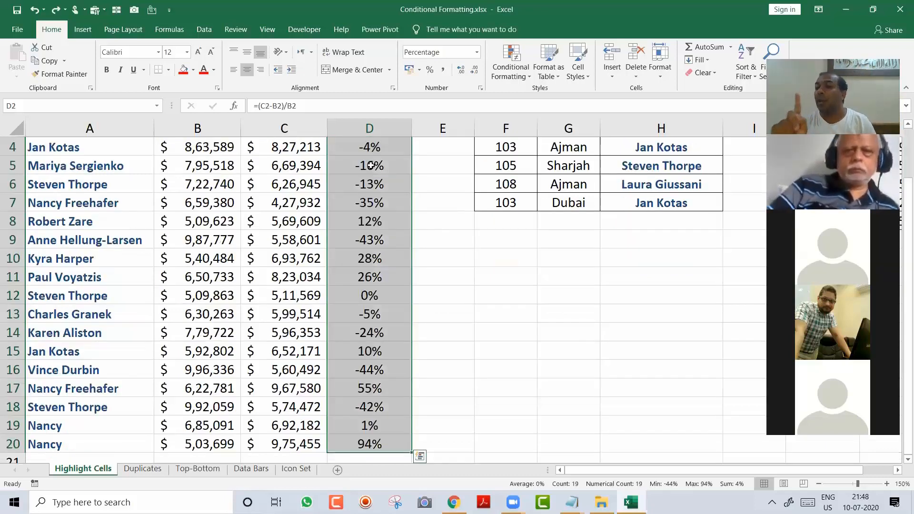
pyautogui.hotkey('ctrl', 'Up')
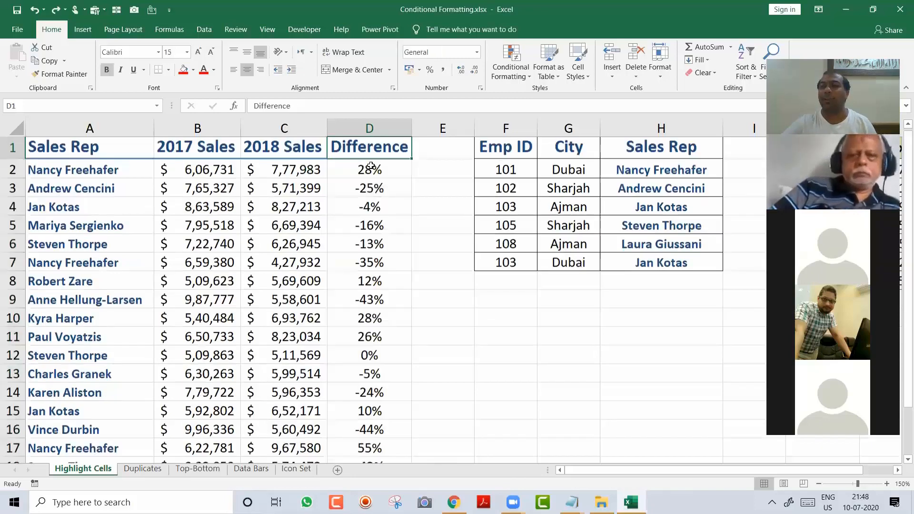
pyautogui.moveTo(384, 173); pyautogui.dragTo(374, 485)
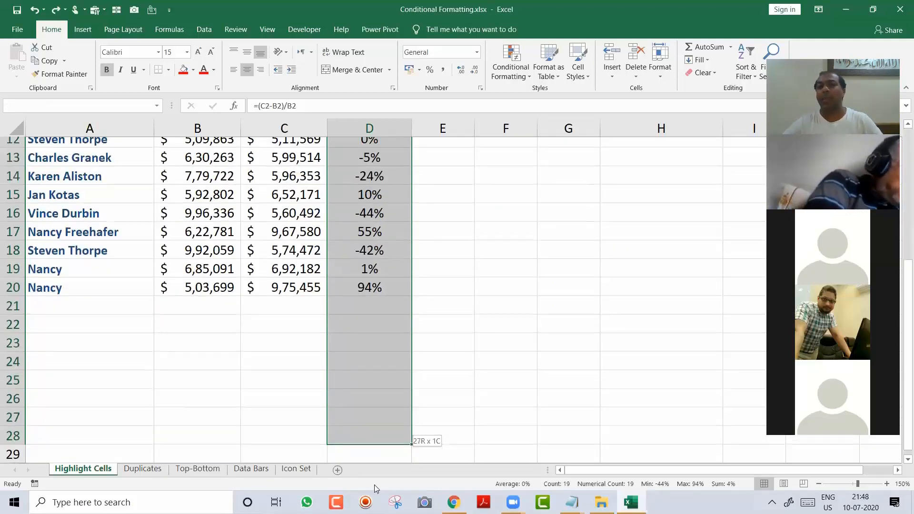
pyautogui.press('Up')
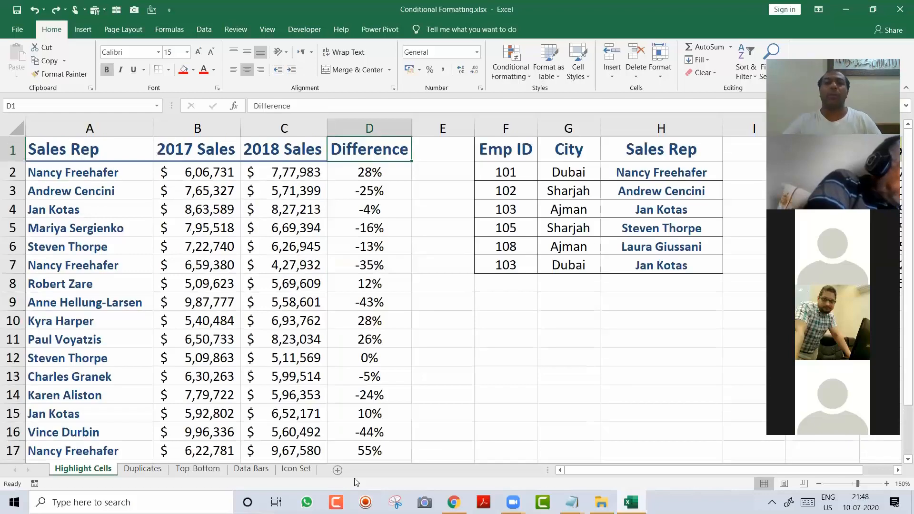
pyautogui.press('Down')
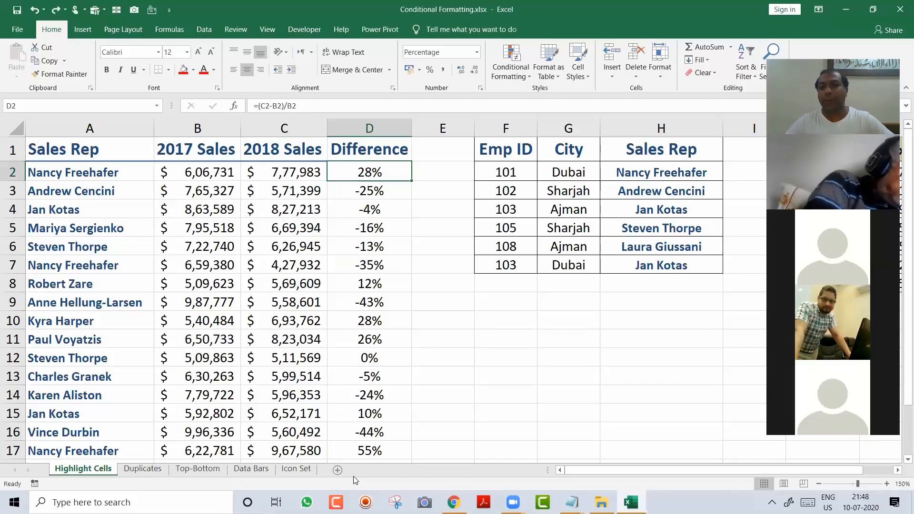
pyautogui.hotkey('ctrl', 'shift', 'Down')
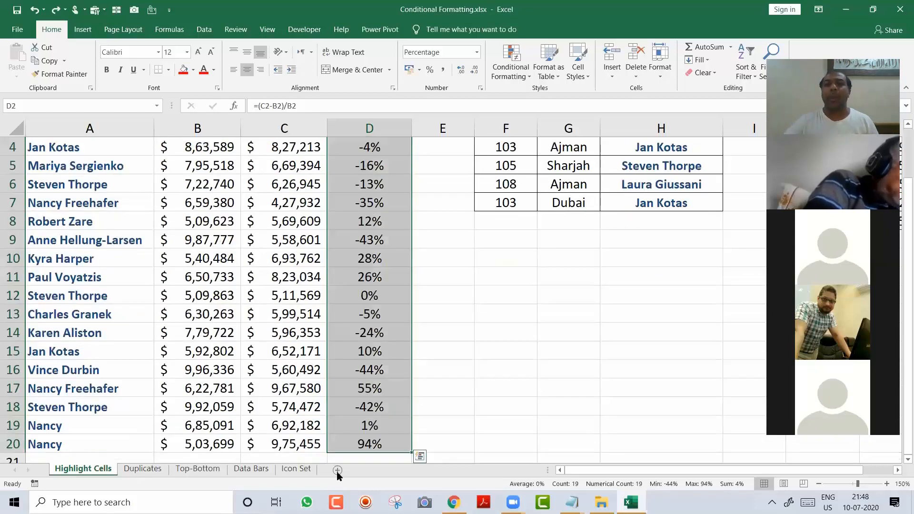
# Clear the Difference value in D7 to leave a blank cell within the column
pyautogui.click(345, 182)
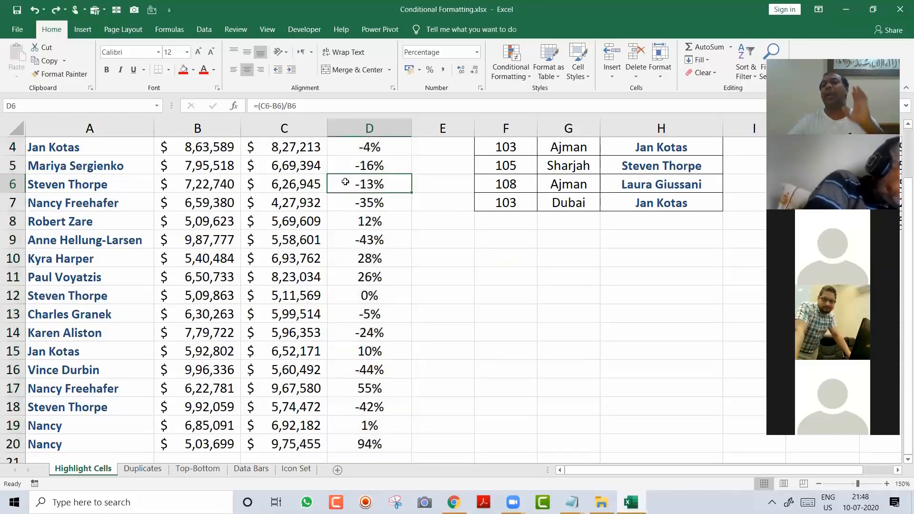
pyautogui.press('Up')
pyautogui.press('Up')
pyautogui.press('Up')
pyautogui.press('Up')
pyautogui.press('Up')
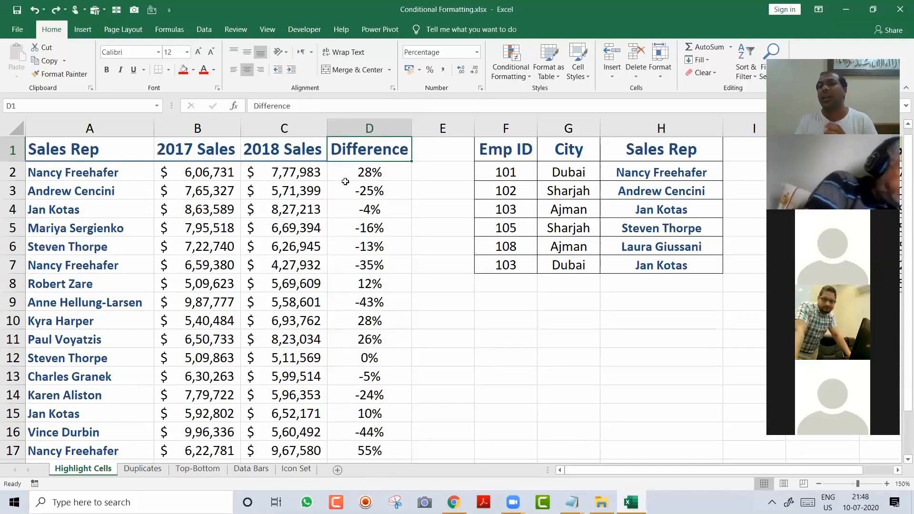
pyautogui.press('Down')
pyautogui.press('Down')
pyautogui.press('Down')
pyautogui.press('Down')
pyautogui.press('Down')
pyautogui.press('Down')
pyautogui.press('Delete')
pyautogui.press('Up')
# Extend a selection from D2 across the blank D7 to D20, and undo the deletion in D7
pyautogui.click(345, 180)
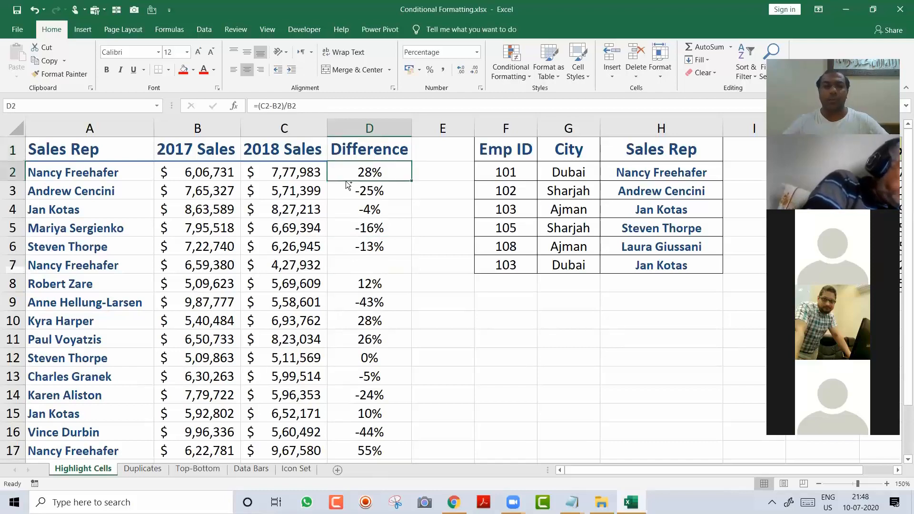
pyautogui.hotkey('shift', 'Down')
pyautogui.hotkey('shift', 'Down')
pyautogui.hotkey('shift', 'Down')
pyautogui.hotkey('shift', 'Down')
pyautogui.hotkey('shift', 'Down')
pyautogui.hotkey('shift', 'Down')
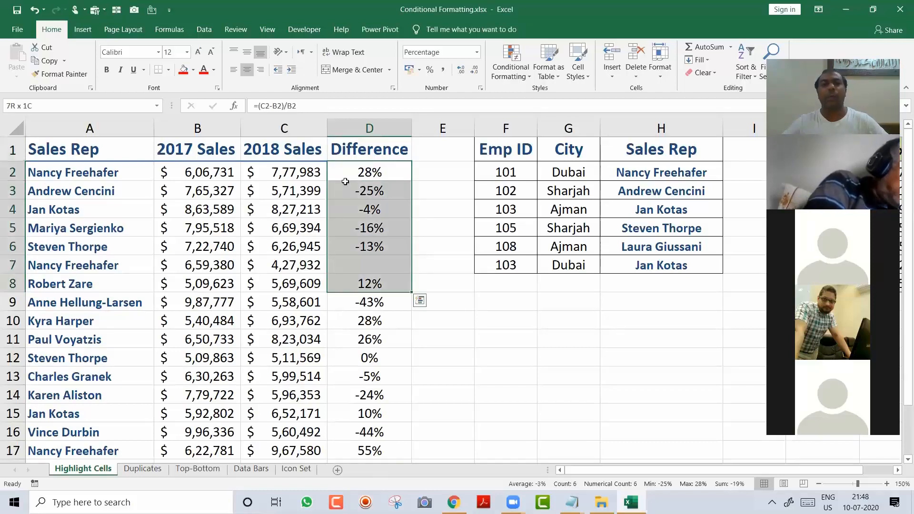
pyautogui.hotkey('ctrl', 'shift', 'Down')
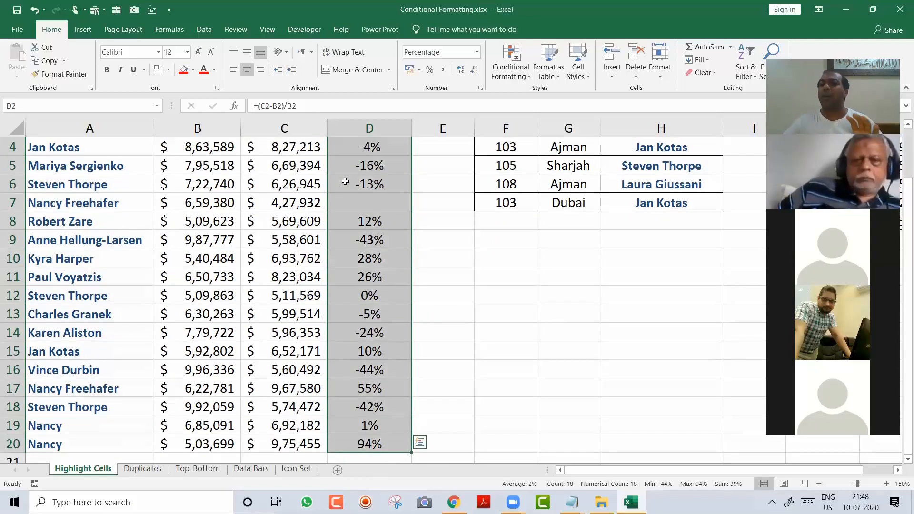
pyautogui.hotkey('ctrl', 'z')
pyautogui.hotkey('ctrl', 'Up')
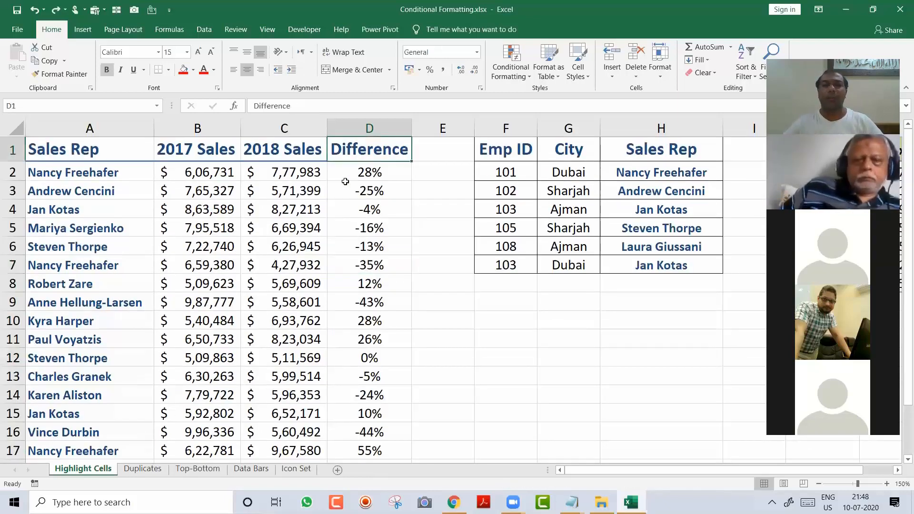
# Set up a Less Than highlight rule with the threshold 0% on the Difference values D2:D20
pyautogui.press('Down')
pyautogui.hotkey('ctrl', 'shift', 'Down')
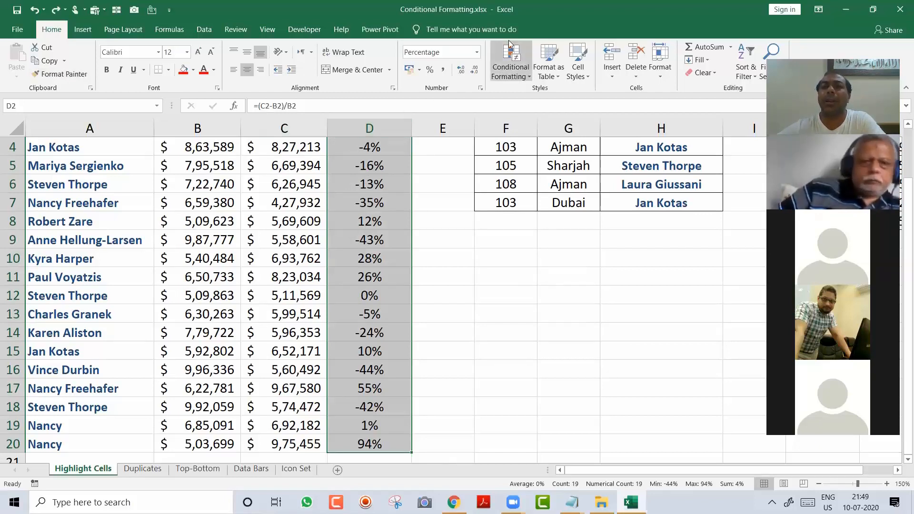
pyautogui.click(519, 78)
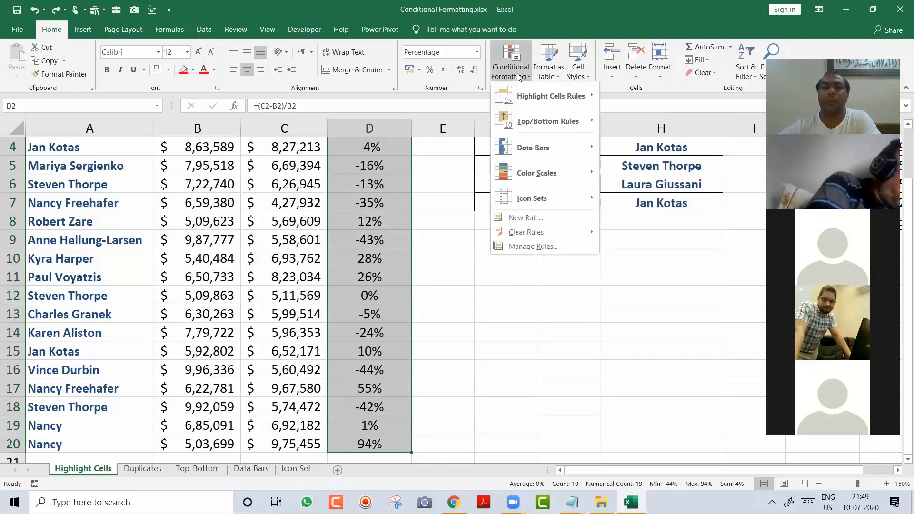
pyautogui.moveTo(536, 98)
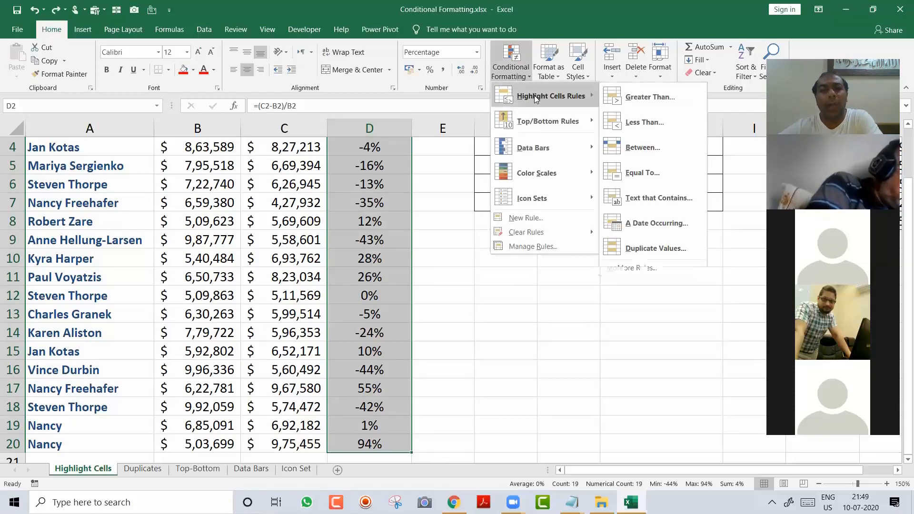
pyautogui.click(679, 124)
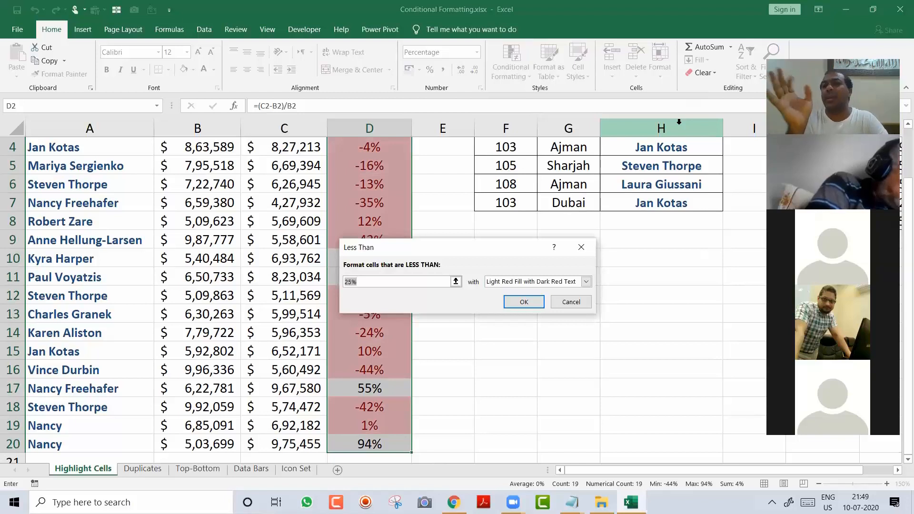
pyautogui.write('0')
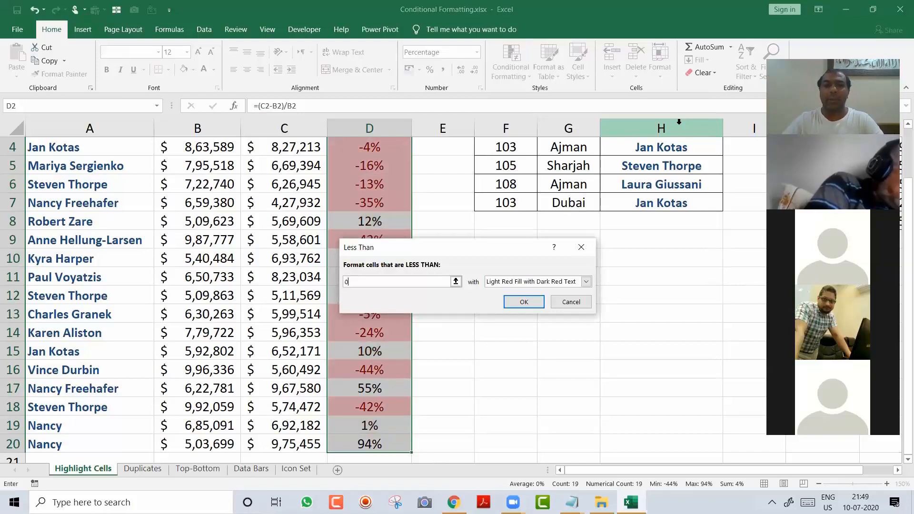
pyautogui.write('%')
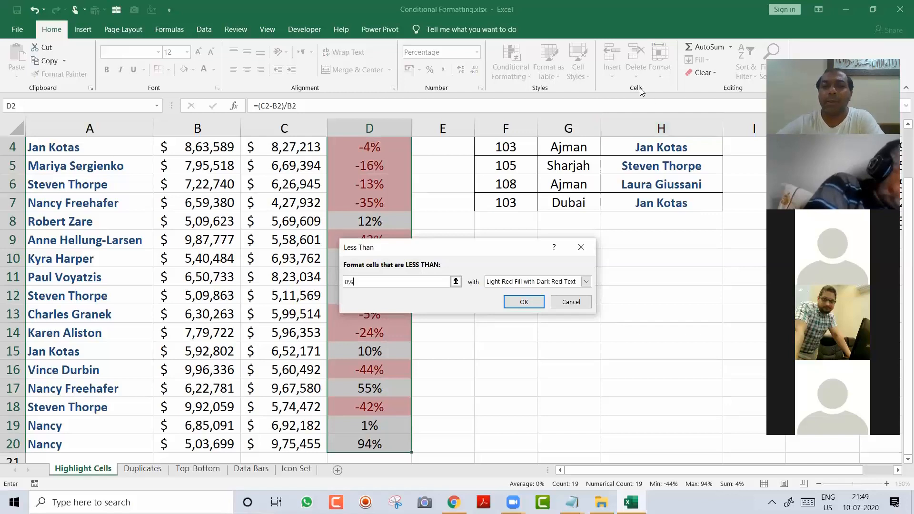
pyautogui.moveTo(478, 247); pyautogui.dragTo(566, 220)
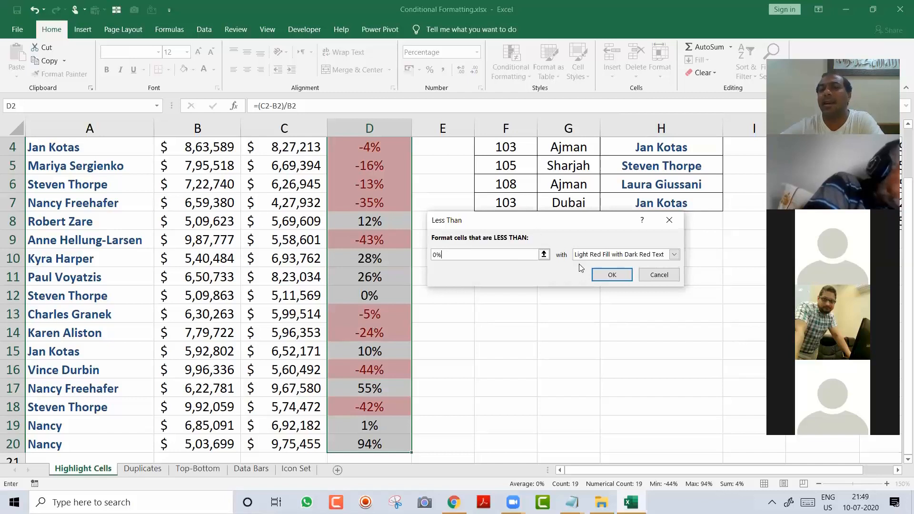
# Preview Yellow Fill with Dark Yellow Text, and apply the rule with Light Red Fill with Dark Red Text
pyautogui.click(648, 256)
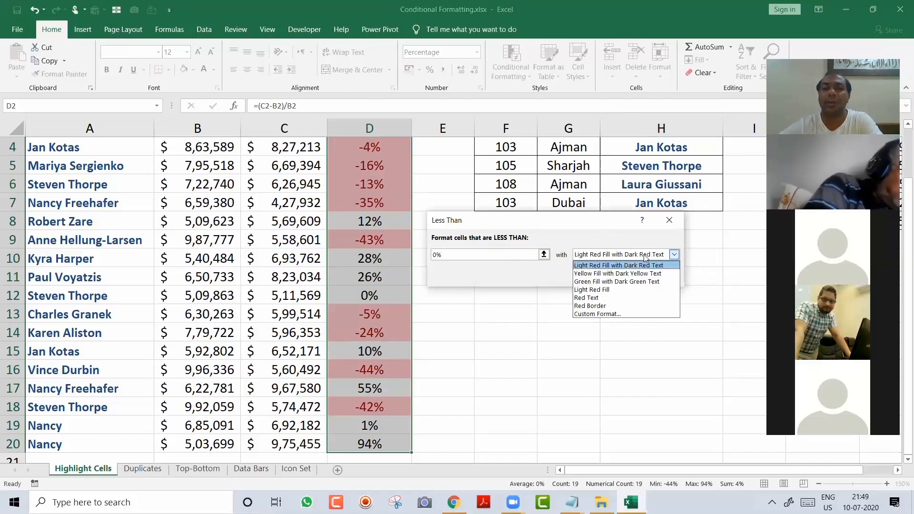
pyautogui.click(635, 269)
pyautogui.click(630, 256)
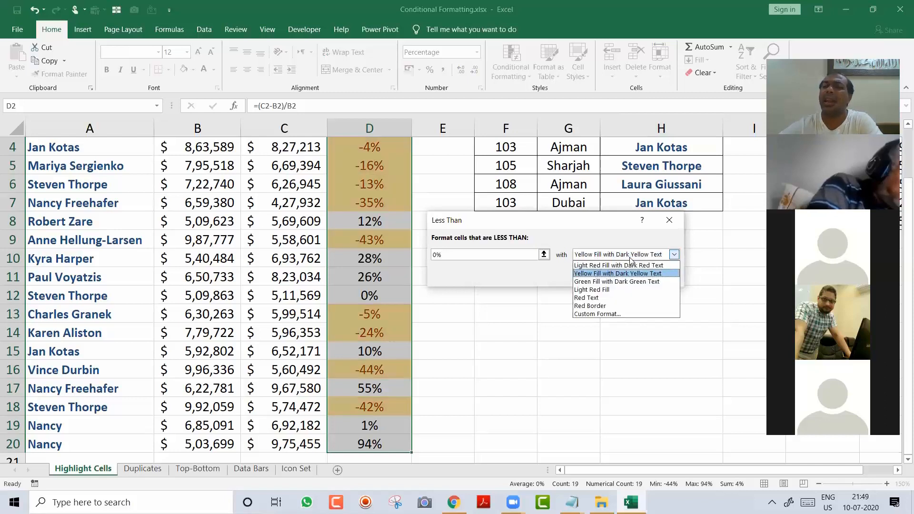
pyautogui.click(630, 261)
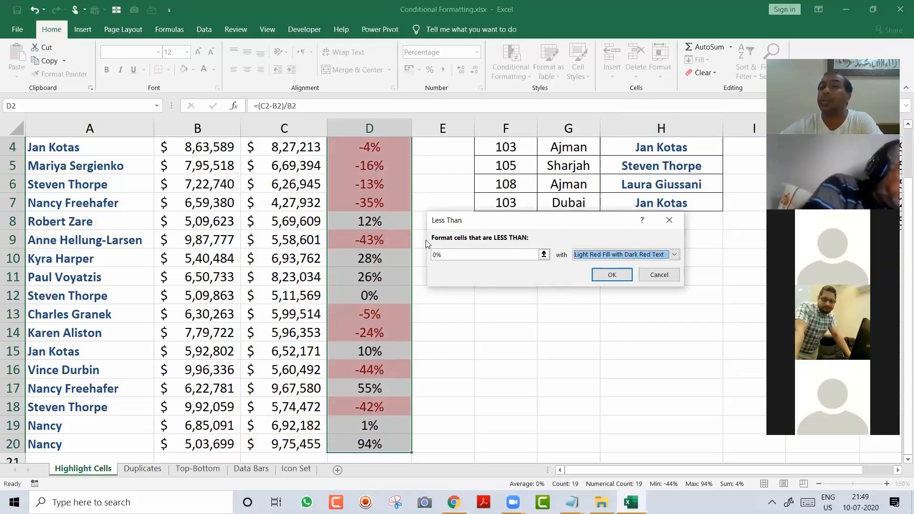
pyautogui.click(624, 275)
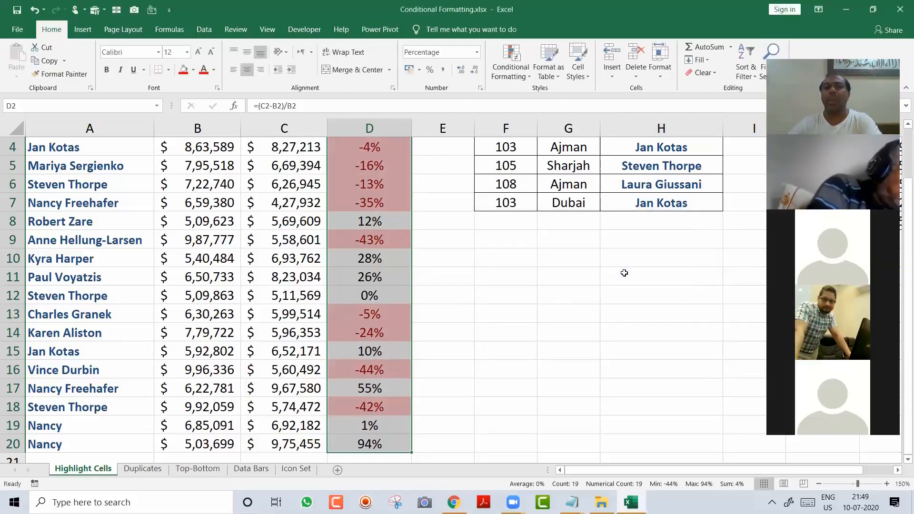
# Set the 2018 Sales value in C2 to 577983 to test the highlight rule on its Difference value
pyautogui.press('Up')
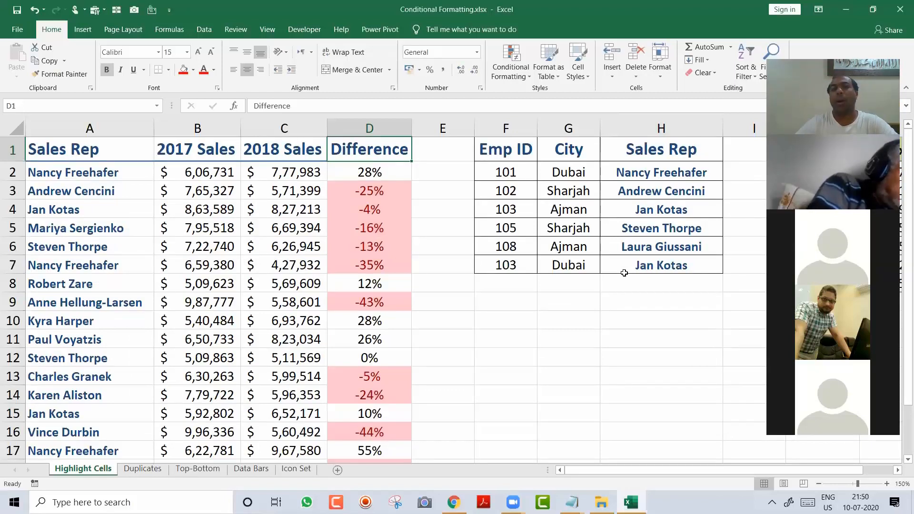
pyautogui.press('Down')
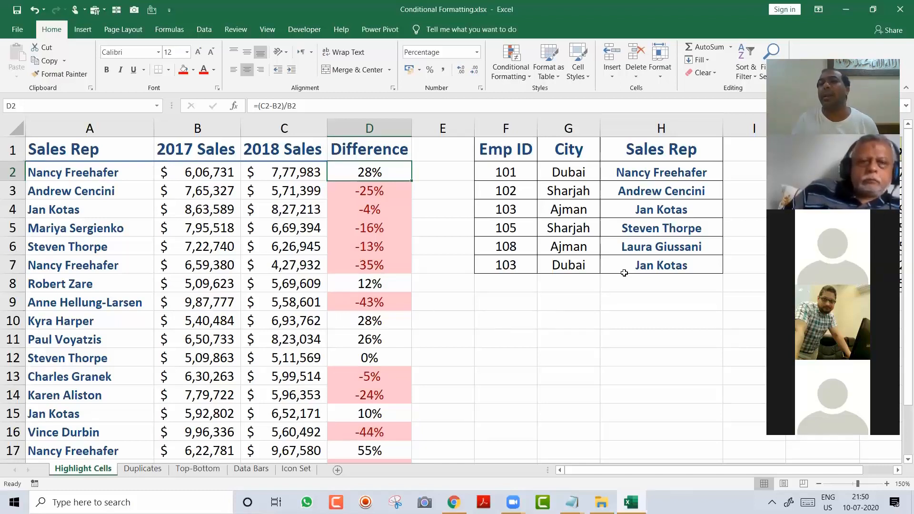
pyautogui.press('Left')
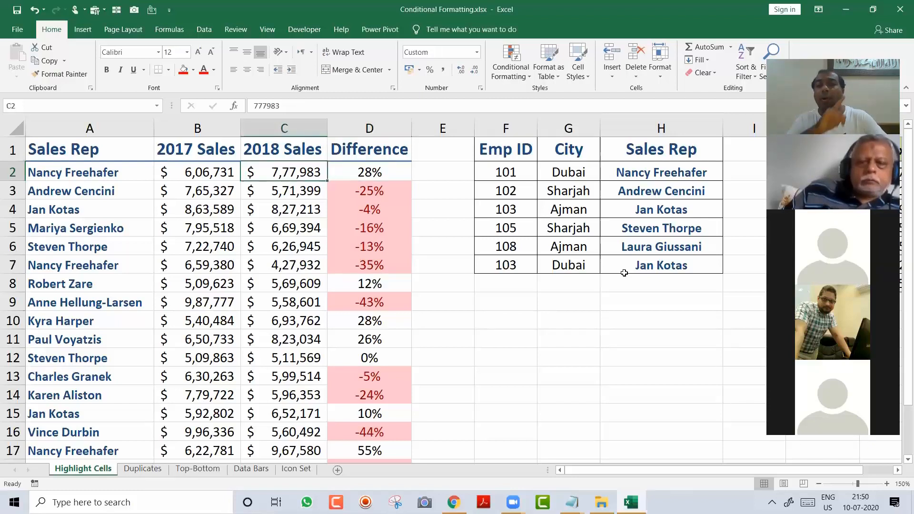
pyautogui.press('F2')
pyautogui.press('Delete')
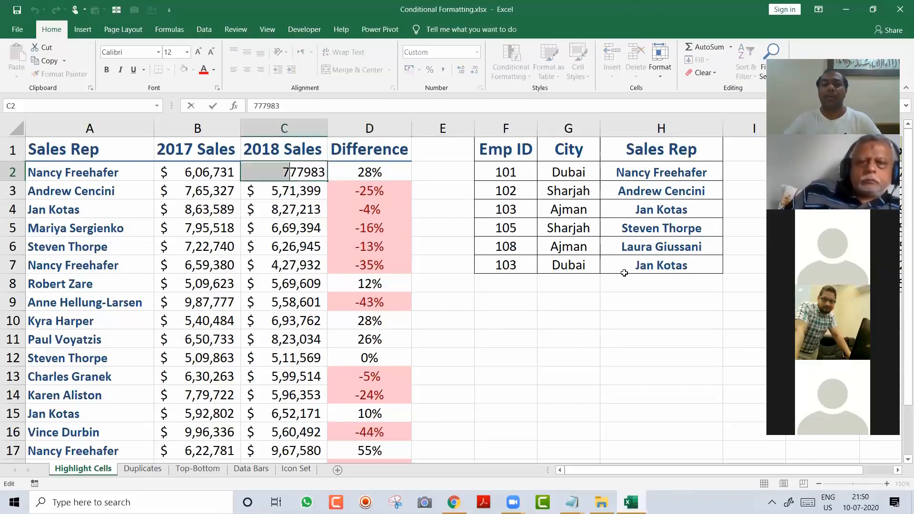
pyautogui.write('5')
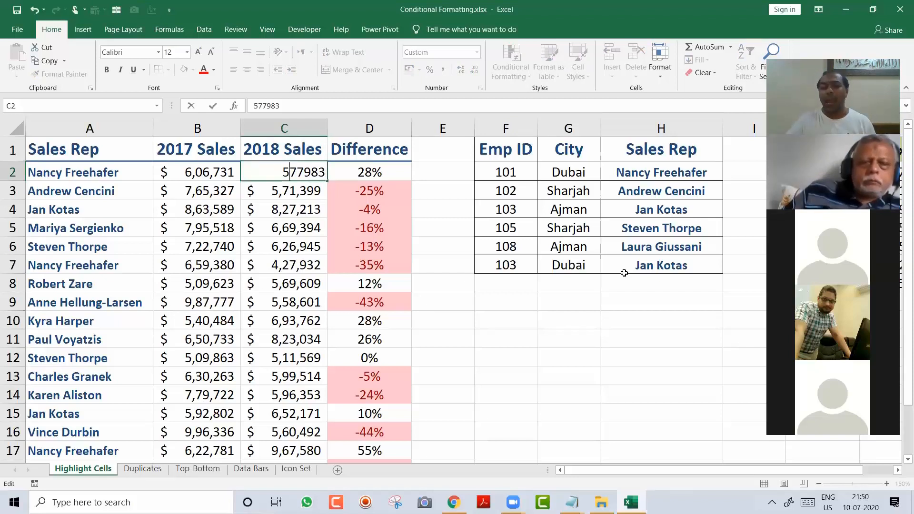
pyautogui.press('Return')
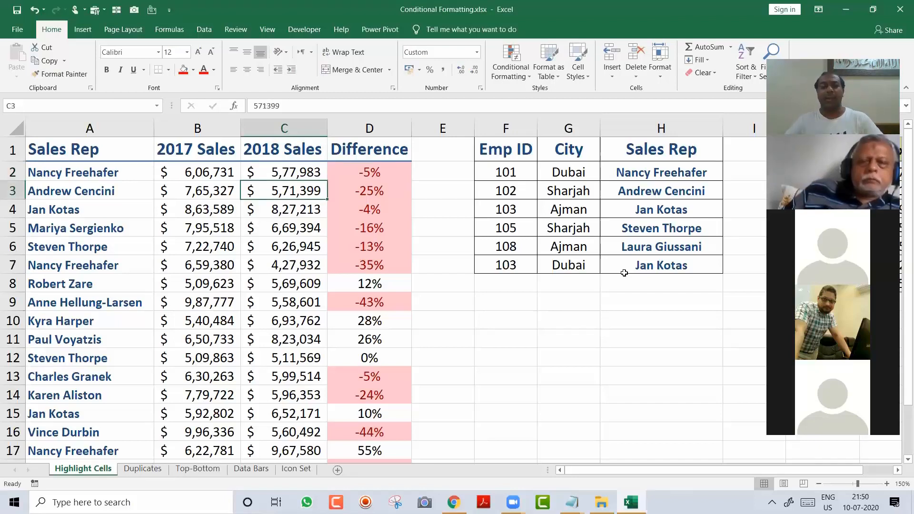
# Set the 2018 Sales value in C3 to 871399, and undo the edits in C2 and C3
pyautogui.press('F2')
pyautogui.press('Home')
pyautogui.hotkey('shift', 'Right')
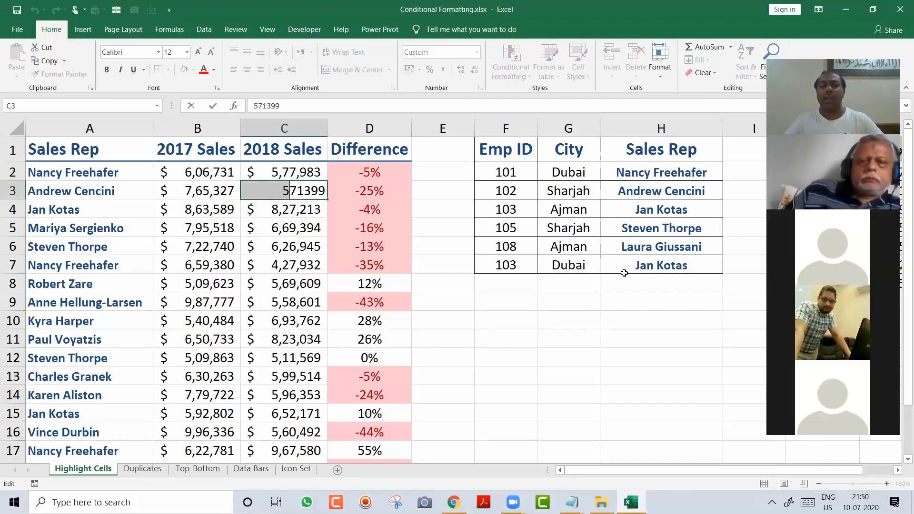
pyautogui.write('8')
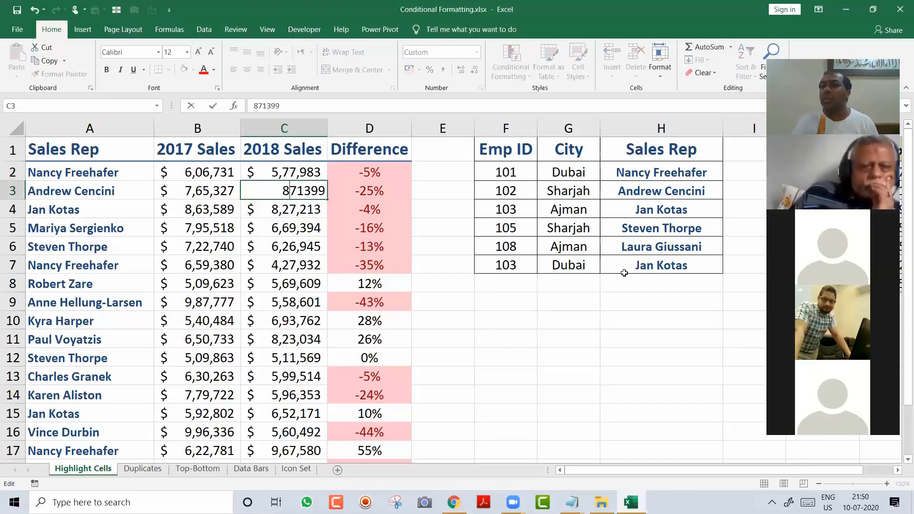
pyautogui.press('Return')
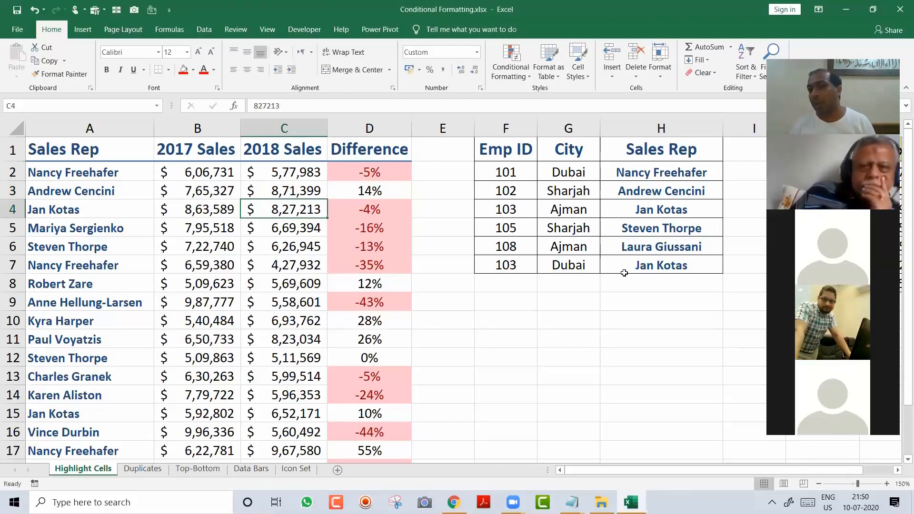
pyautogui.hotkey('ctrl', 'z')
pyautogui.hotkey('ctrl', 'z')
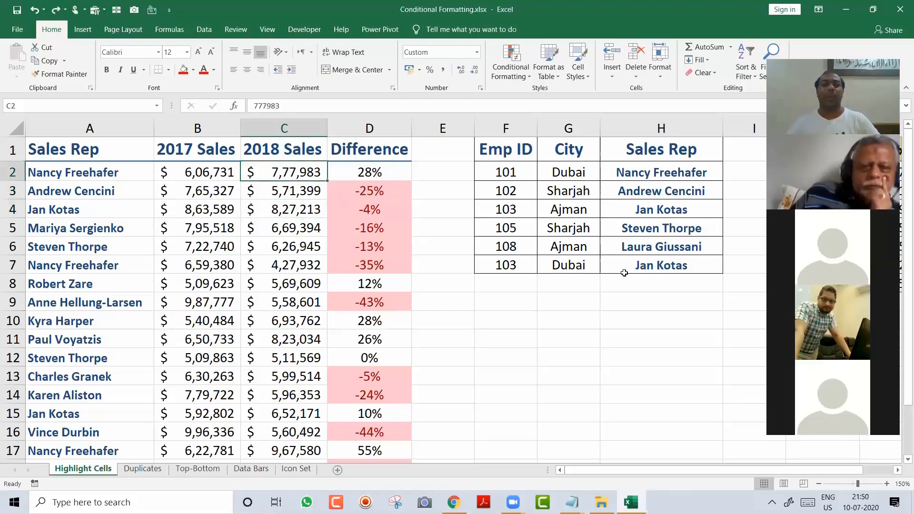
# Add a Greater Than 70% highlight rule to the Difference values D2:D20 with Green Fill with Dark Green Text
pyautogui.press('Right')
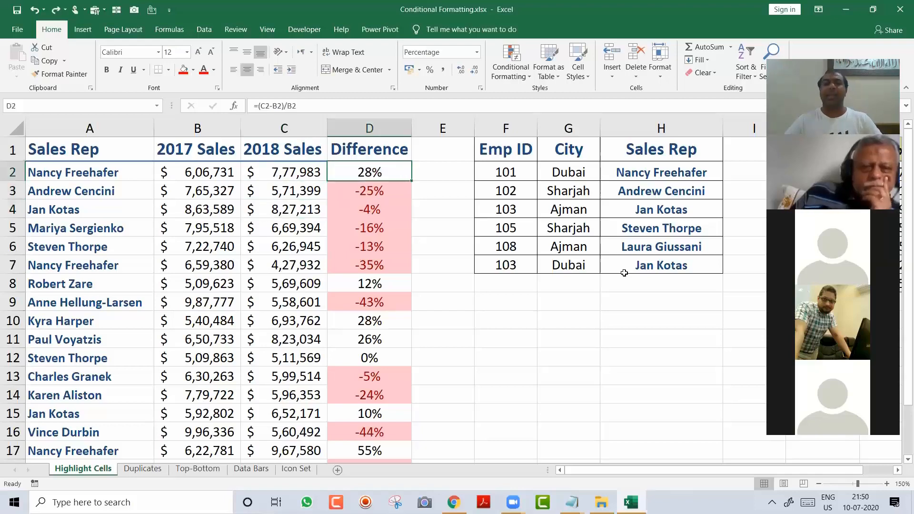
pyautogui.hotkey('ctrl', 'shift', 'Down')
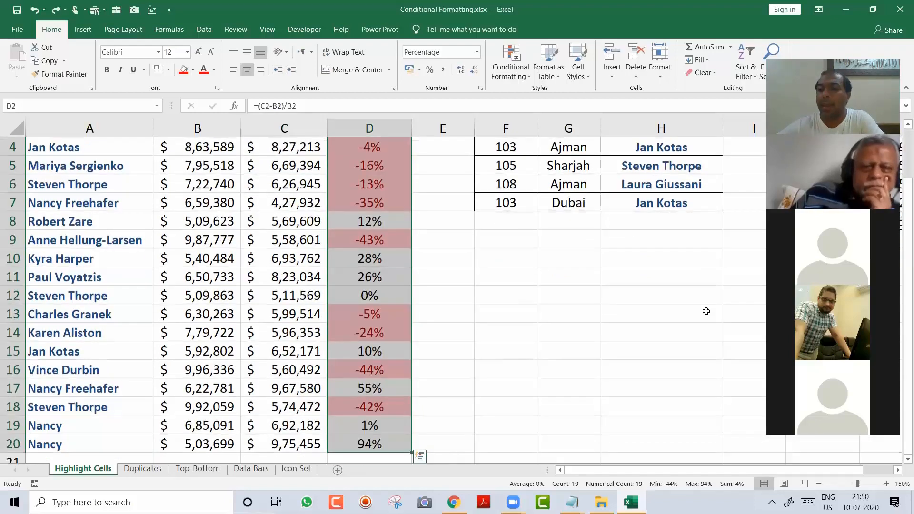
pyautogui.click(818, 483)
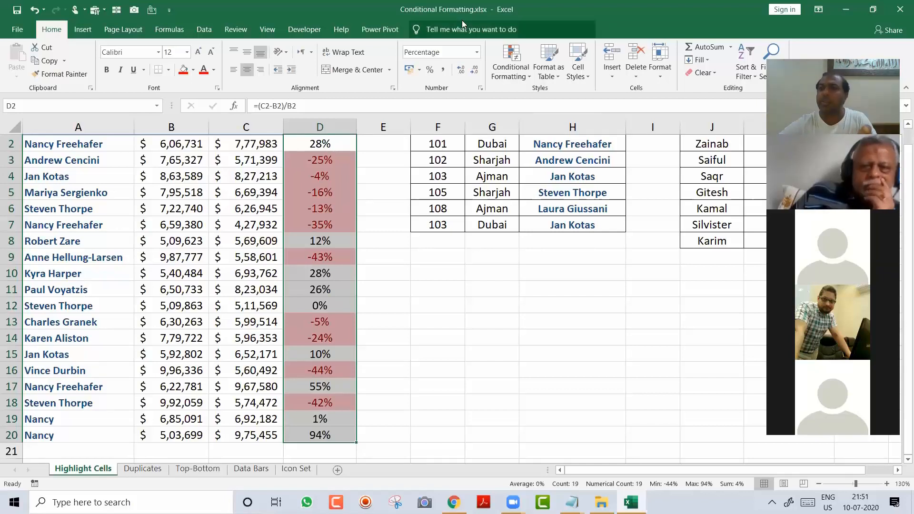
pyautogui.click(519, 70)
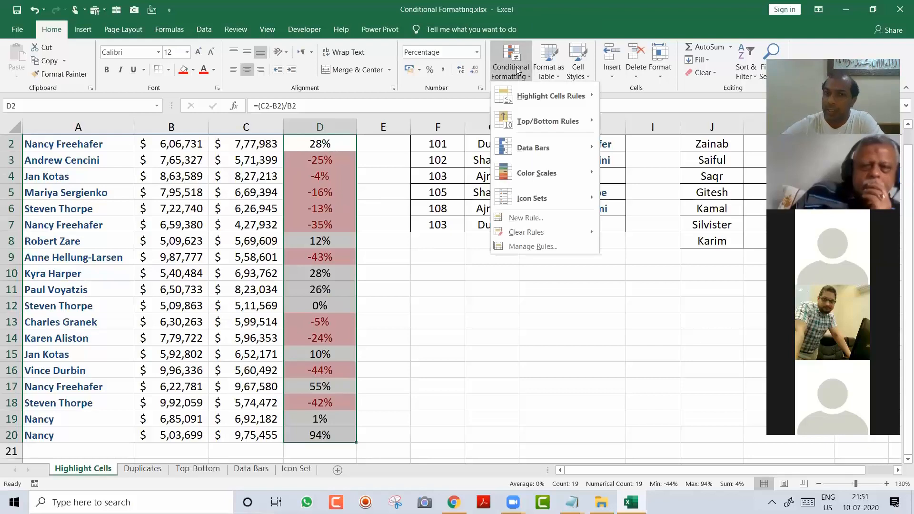
pyautogui.moveTo(533, 93)
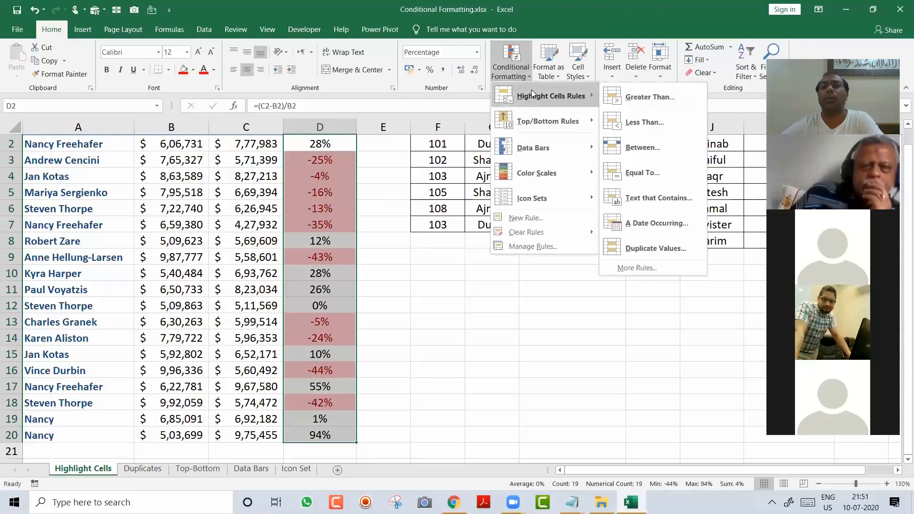
pyautogui.click(637, 99)
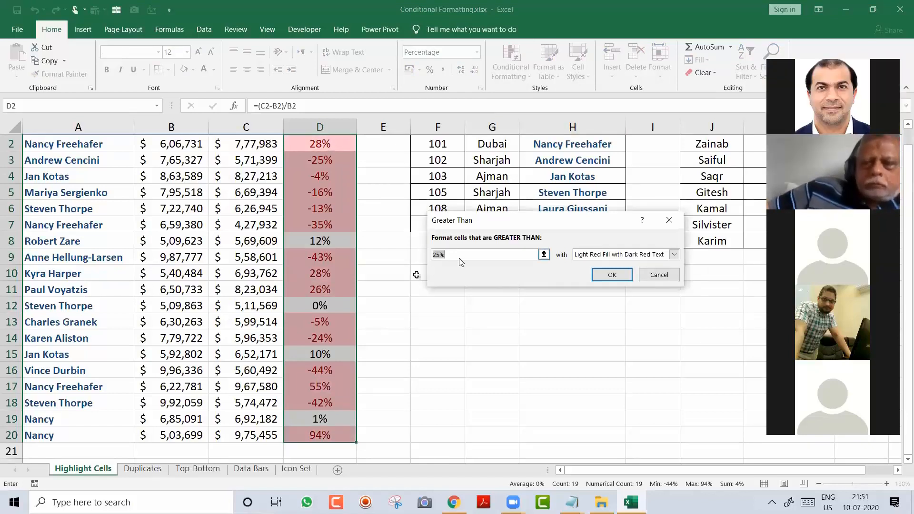
pyautogui.write('70%')
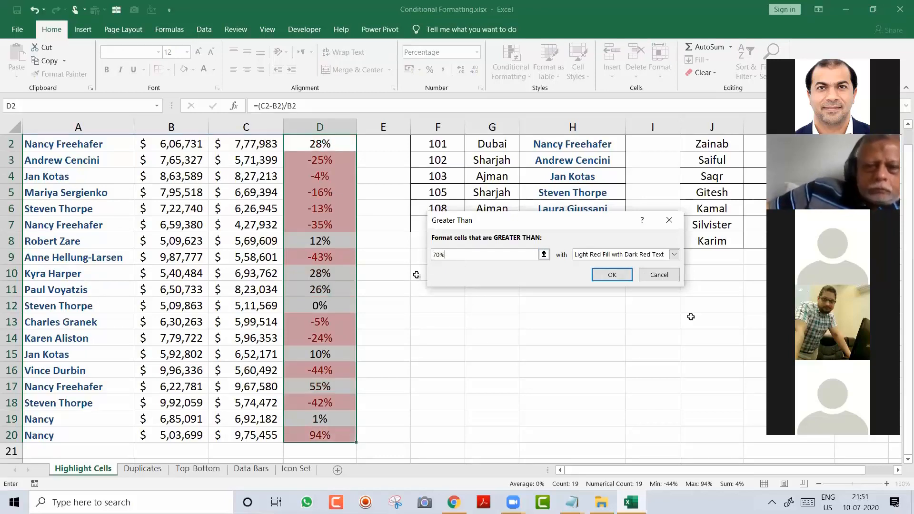
pyautogui.scroll(-2, 416, 275)
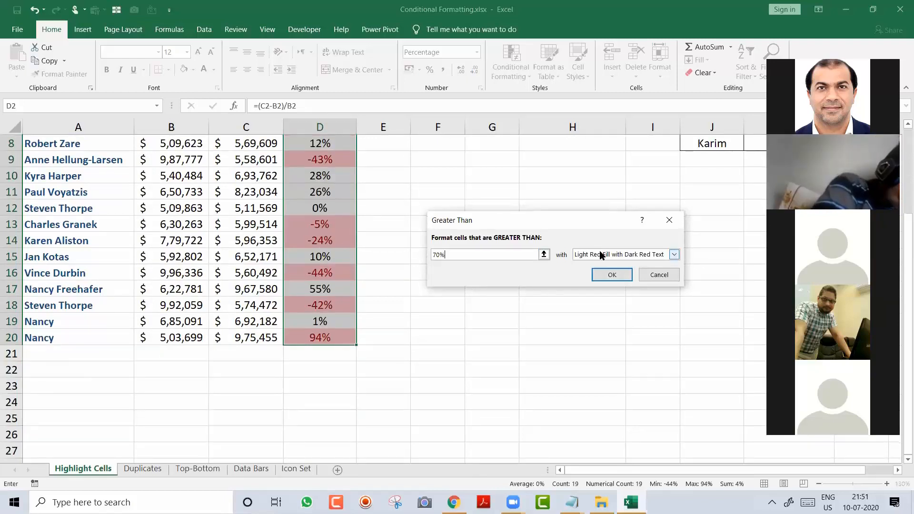
pyautogui.click(601, 256)
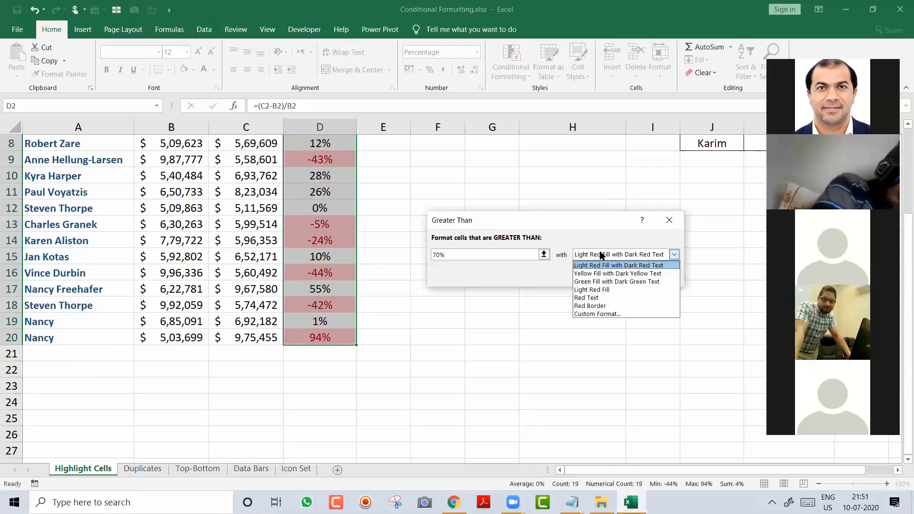
pyautogui.click(600, 282)
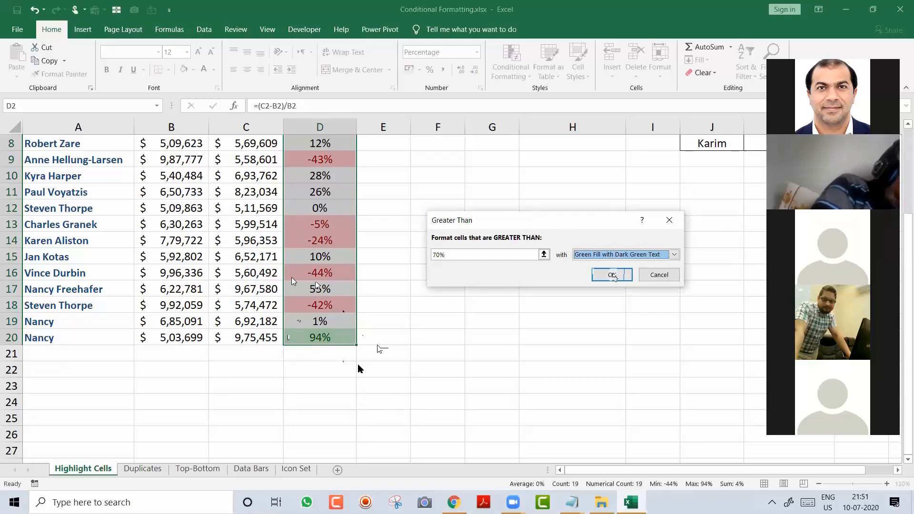
pyautogui.click(612, 276)
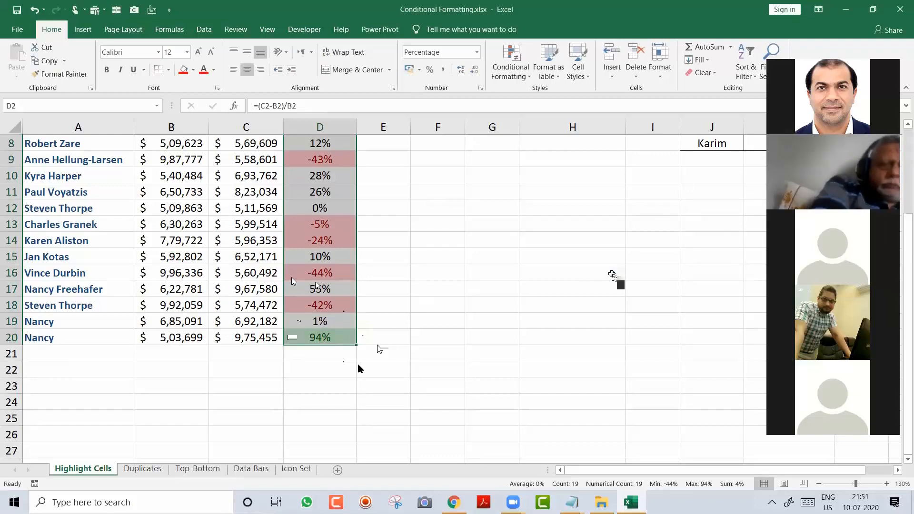
# Add a highlight rule to D2:D20 for values between 20% and 60% with Yellow Fill with Dark Yellow Text, and clear the range selection
pyautogui.click(521, 77)
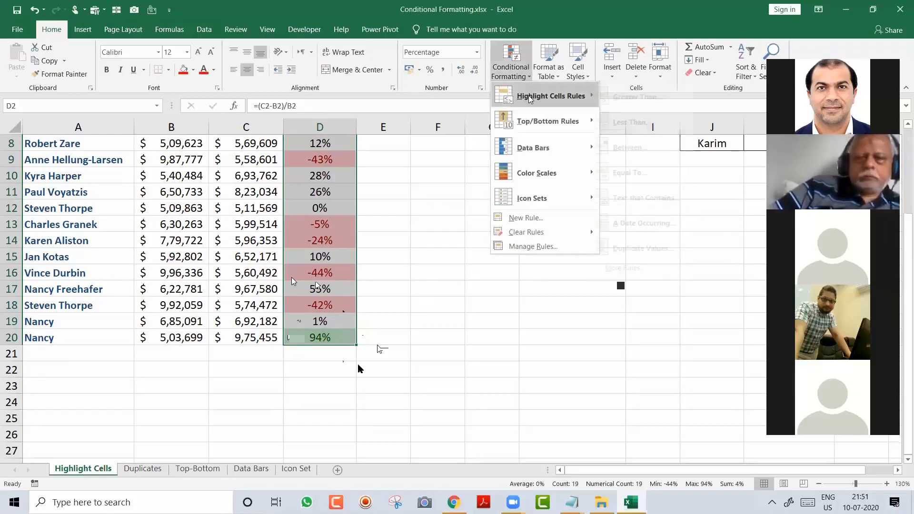
pyautogui.moveTo(532, 98)
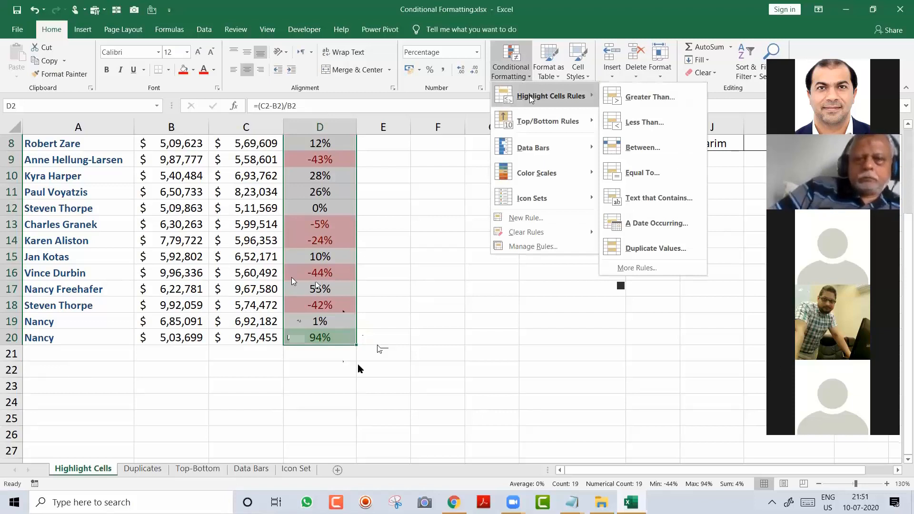
pyautogui.click(673, 144)
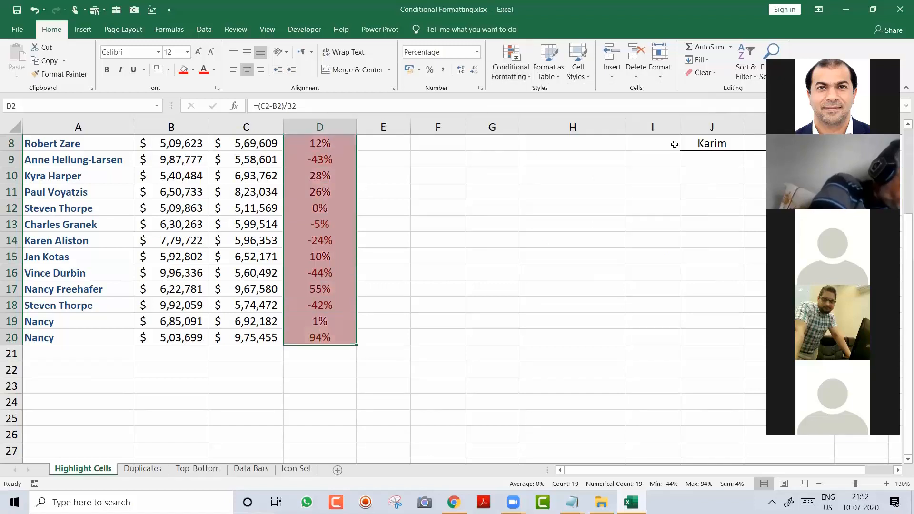
pyautogui.write('20%')
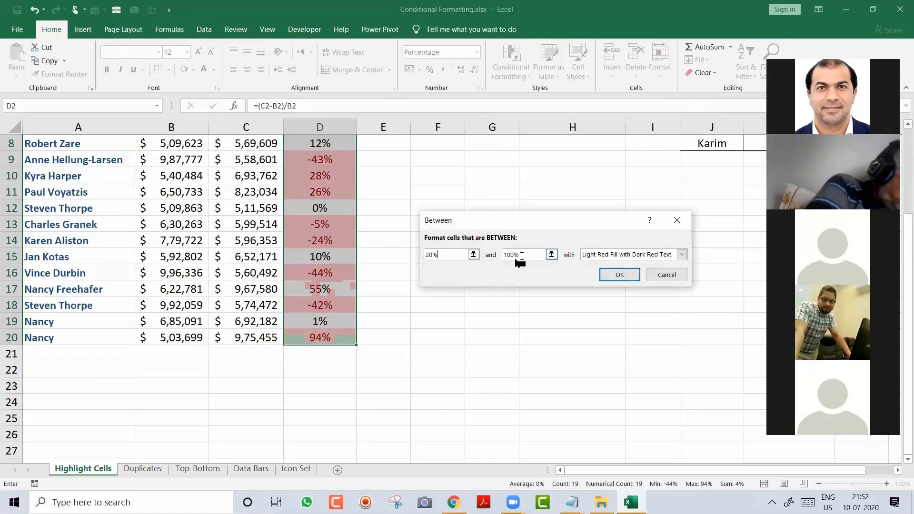
pyautogui.moveTo(519, 258); pyautogui.dragTo(498, 262)
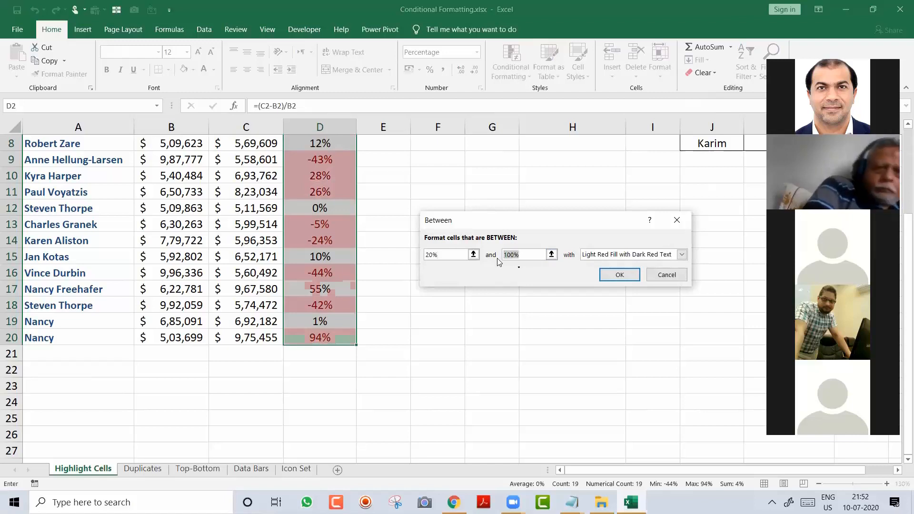
pyautogui.write('60')
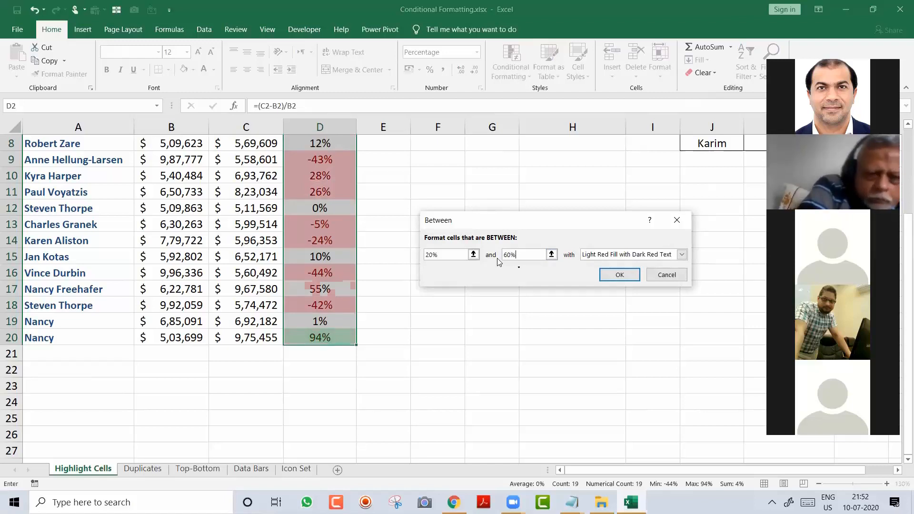
pyautogui.click(618, 255)
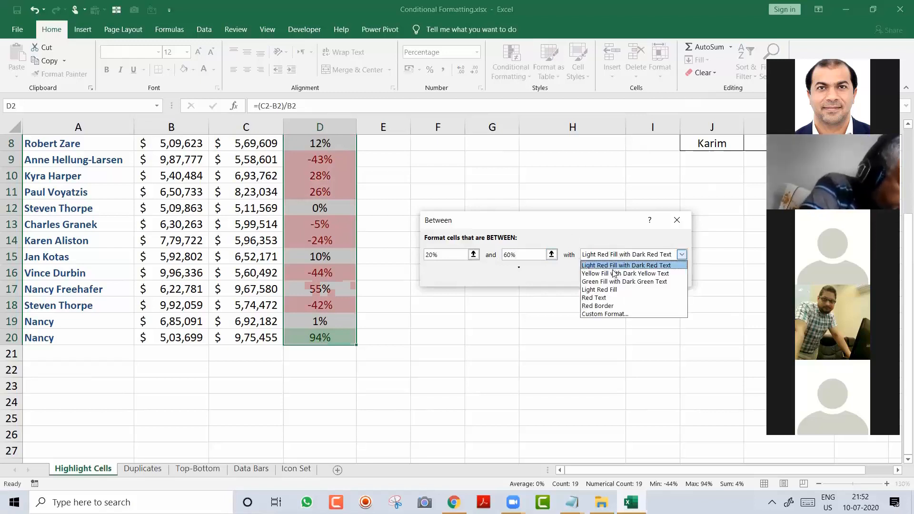
pyautogui.click(615, 275)
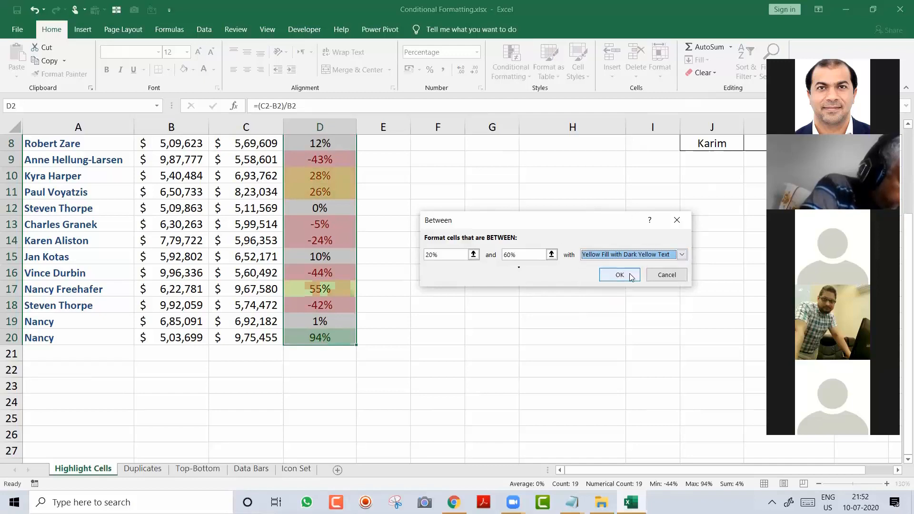
pyautogui.click(632, 276)
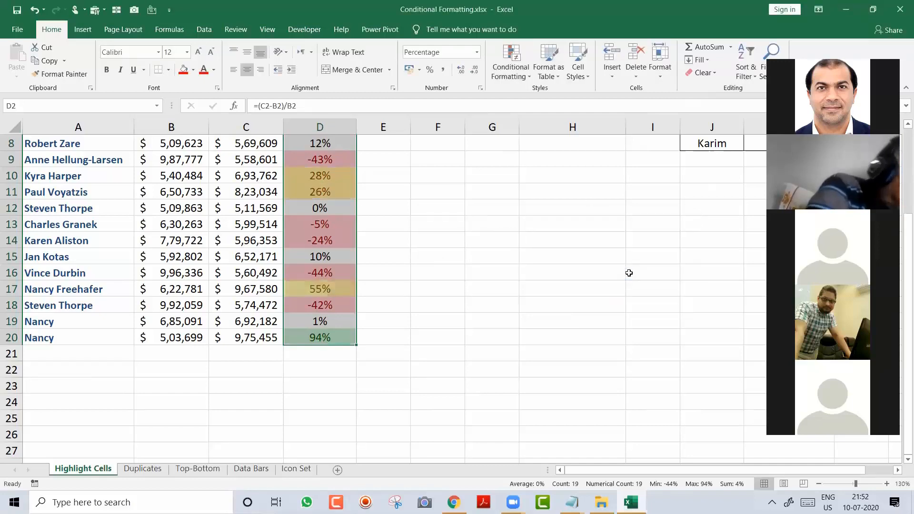
pyautogui.press('Up')
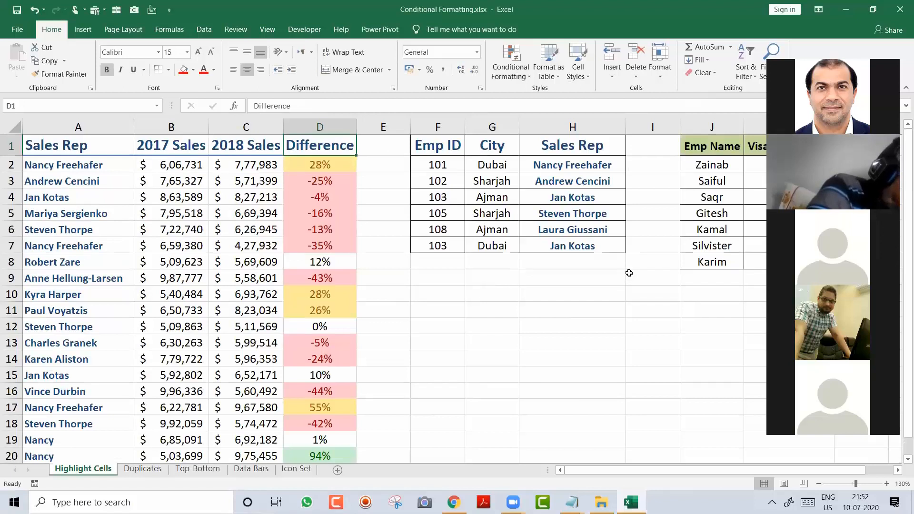
pyautogui.press('Down')
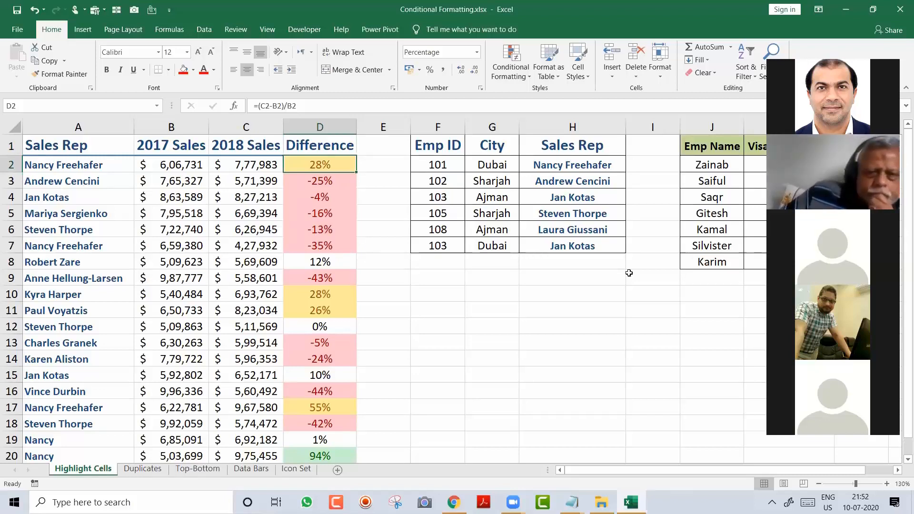
# Look through the Duplicates, Top-Bottom, Data Bars and Icon Set sheets, and return to Highlight Cells
pyautogui.hotkey('ctrl', 'pagedown')
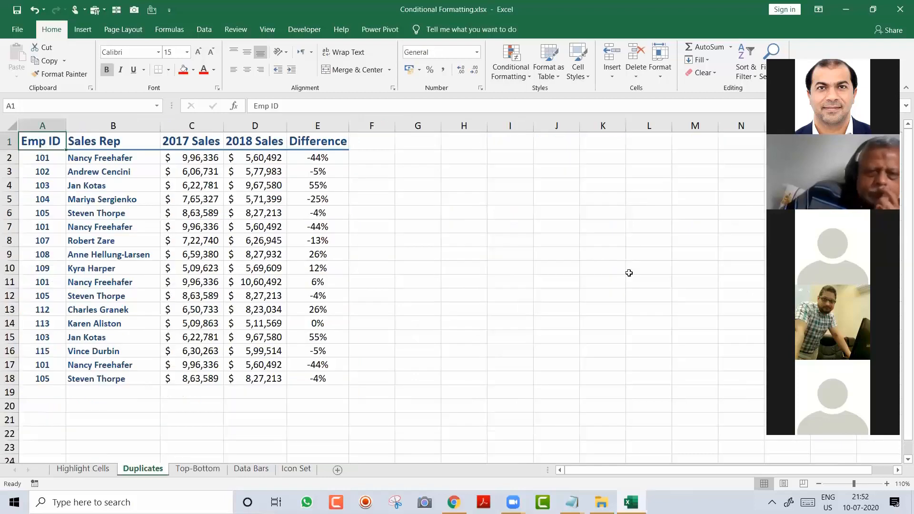
pyautogui.hotkey('ctrl', 'pagedown')
pyautogui.hotkey('ctrl', 'pagedown')
pyautogui.hotkey('ctrl', 'pagedown')
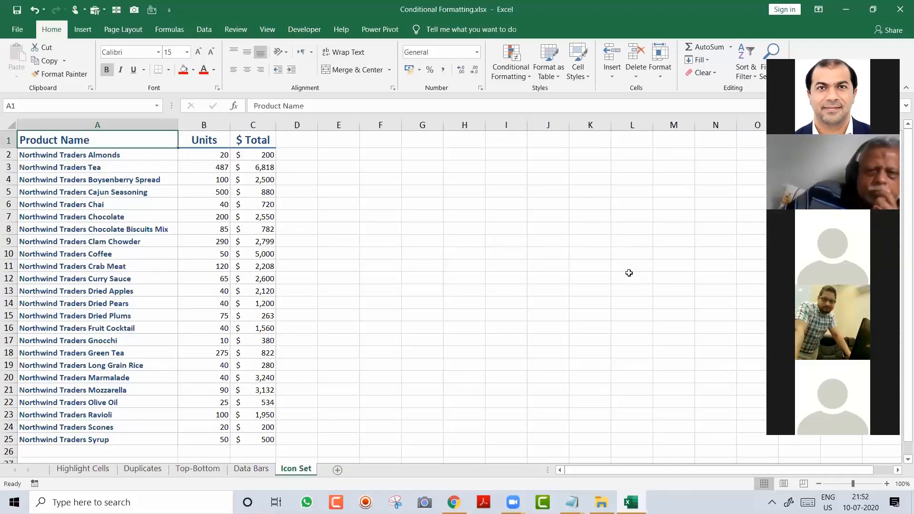
pyautogui.hotkey('ctrl', 'pageup')
pyautogui.hotkey('ctrl', 'pageup')
pyautogui.hotkey('ctrl', 'pageup')
pyautogui.hotkey('ctrl', 'pageup')
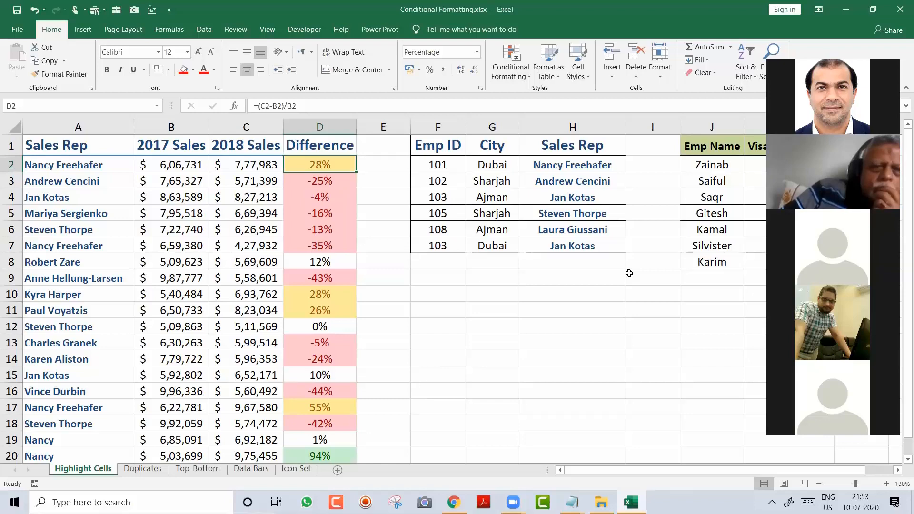
# Switch to Notepad, move its window below the first data rows of the worksheet, and remove the blank line under the definition
pyautogui.press('super')
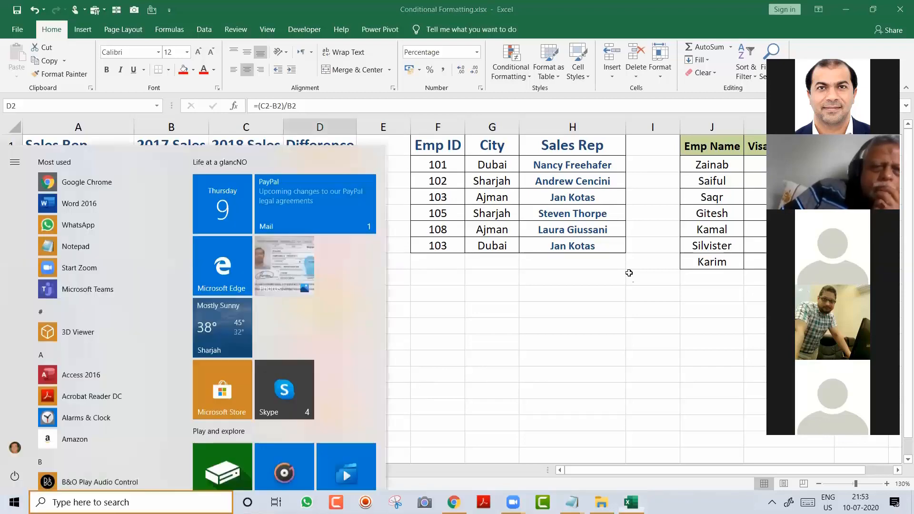
pyautogui.hotkey('alt', 'Tab')
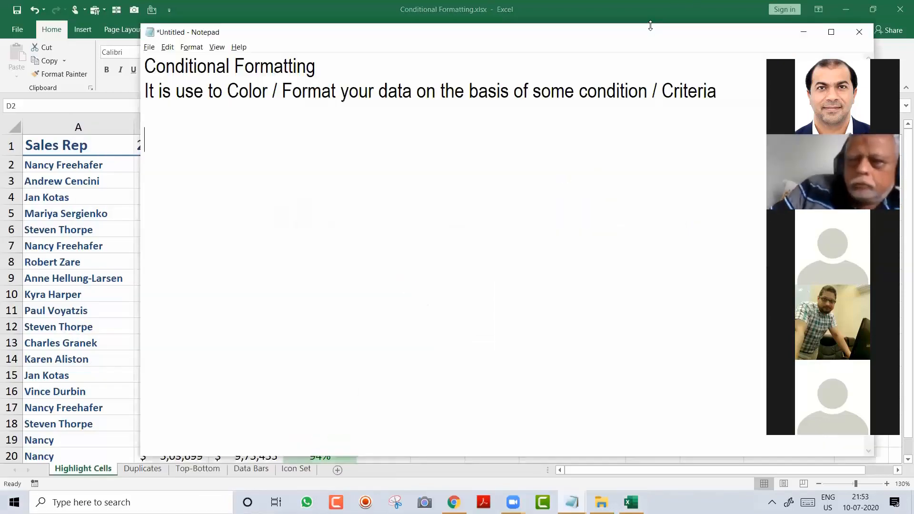
pyautogui.moveTo(650, 25); pyautogui.dragTo(624, 93)
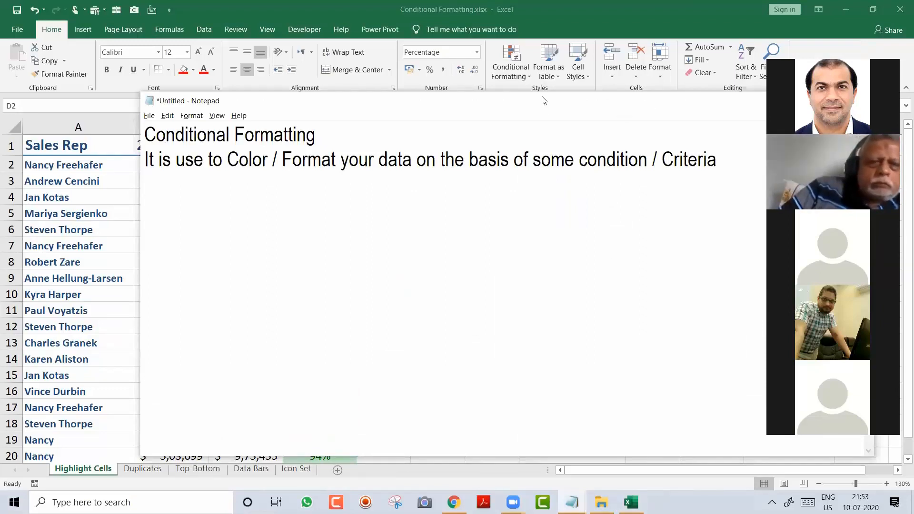
pyautogui.moveTo(544, 100); pyautogui.dragTo(526, 223)
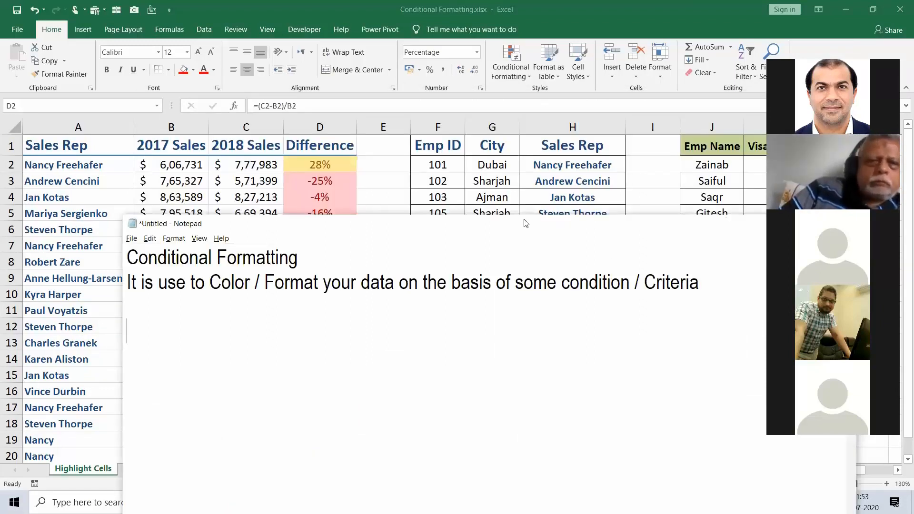
pyautogui.press('BackSpace')
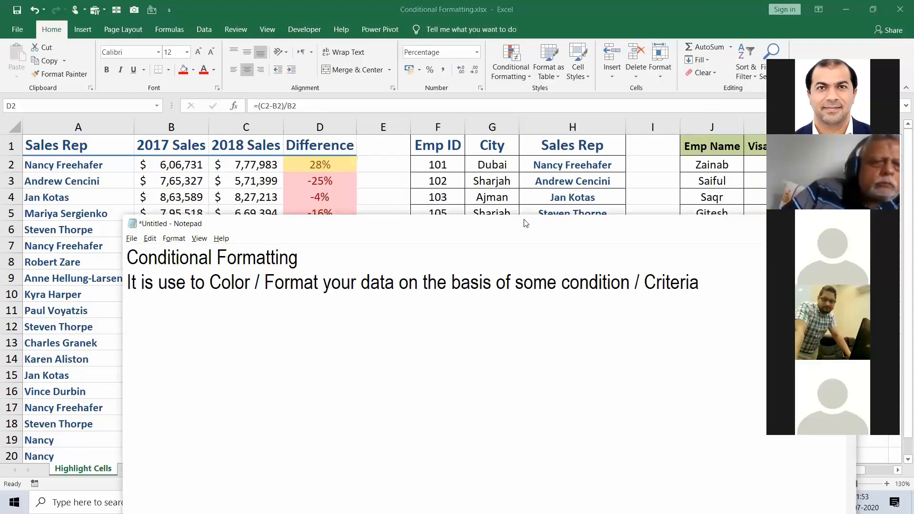
pyautogui.write('Highlight')
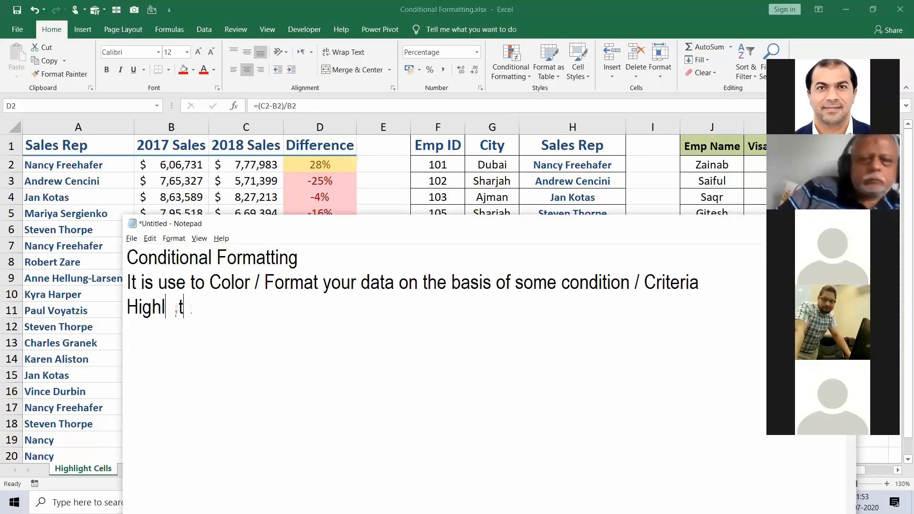
pyautogui.press('BackSpace')
pyautogui.write('ht')
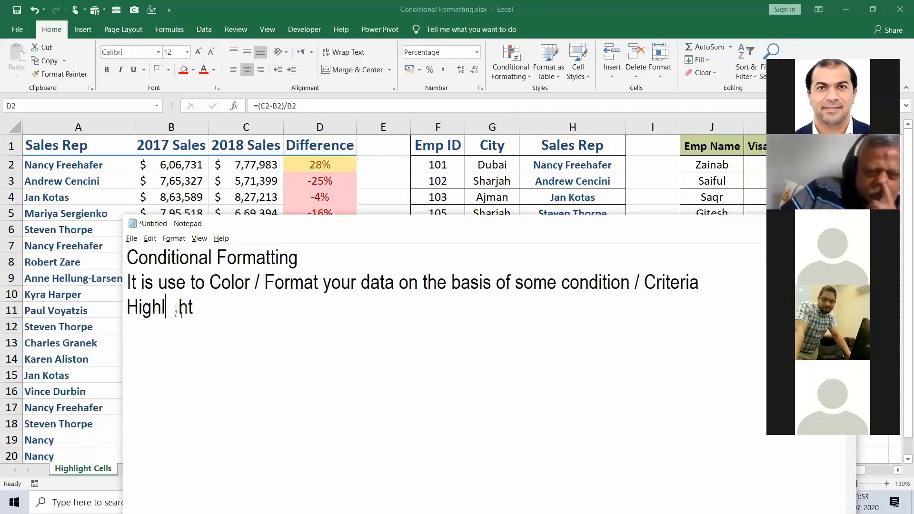
pyautogui.doubleClick(166, 308)
# Write the note line "Less Than ---> 0% in Red Colour" under the conditional formatting definition
pyautogui.write('Less T')
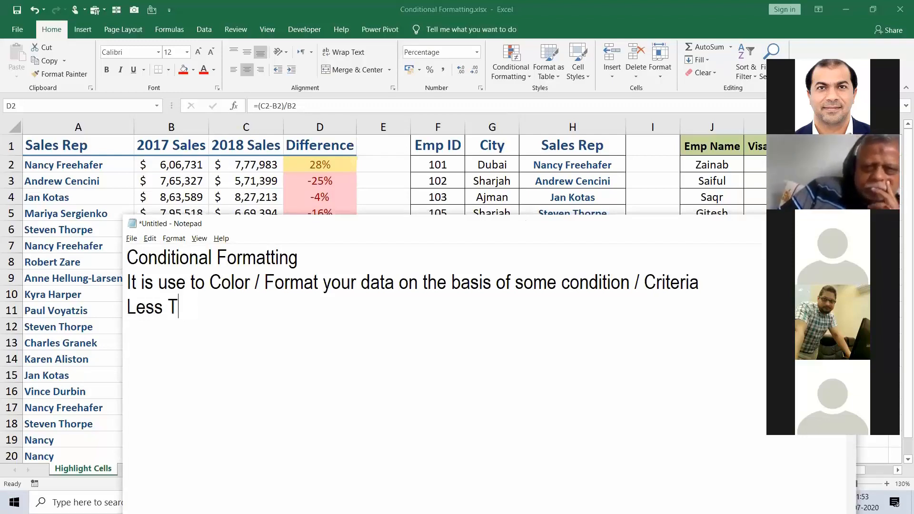
pyautogui.write('han  -')
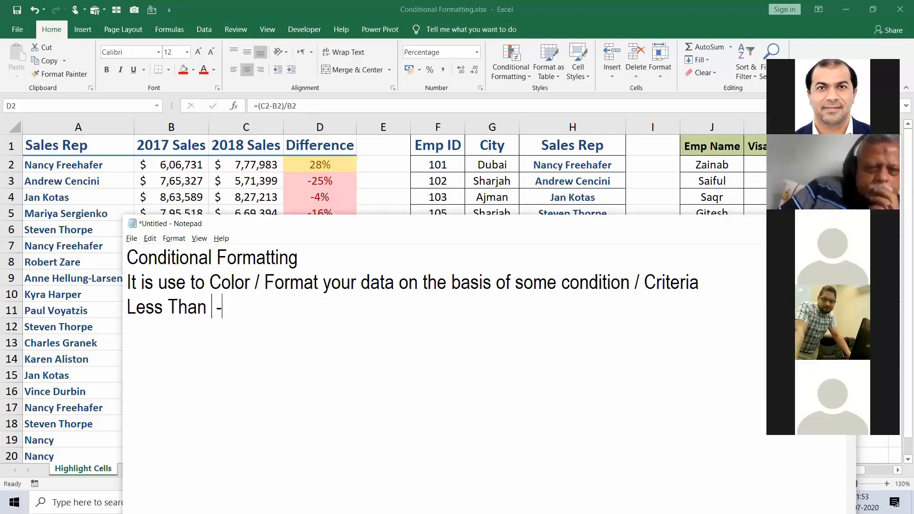
pyautogui.write(' ->  0')
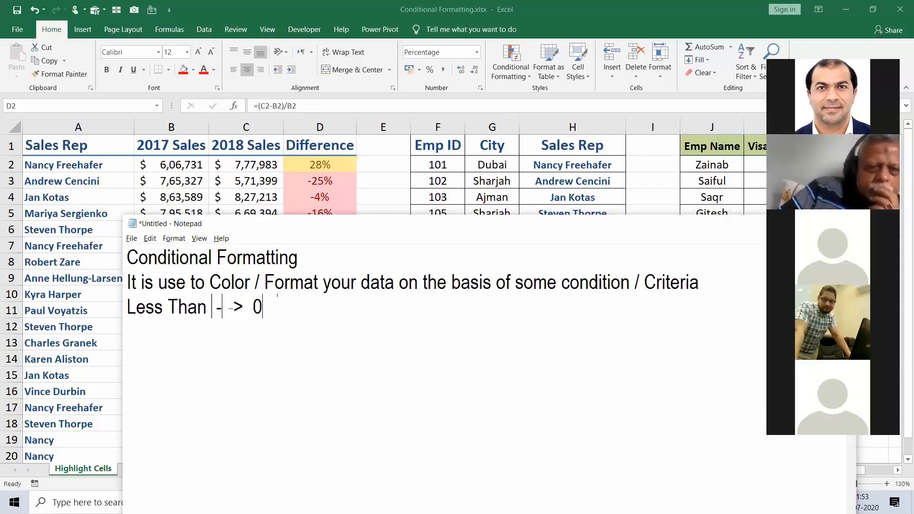
pyautogui.write('Red ')
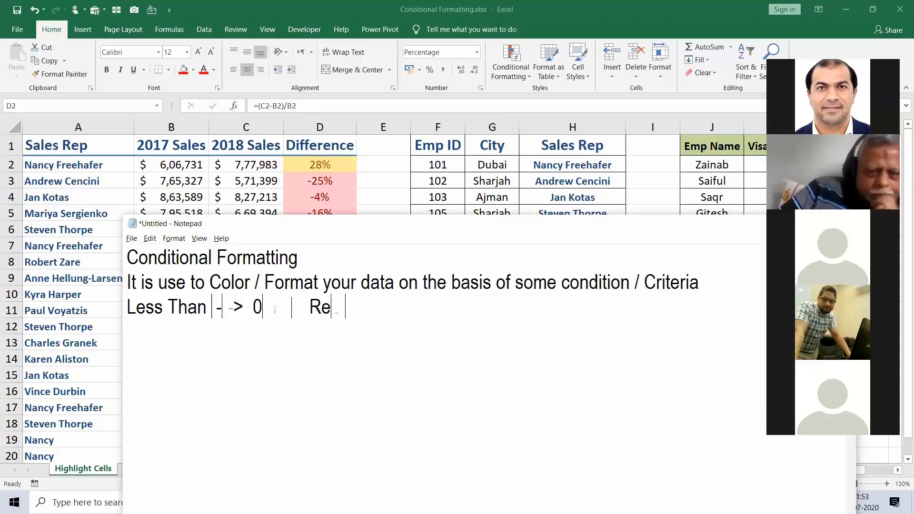
pyautogui.write('Colour')
pyautogui.press('Return')
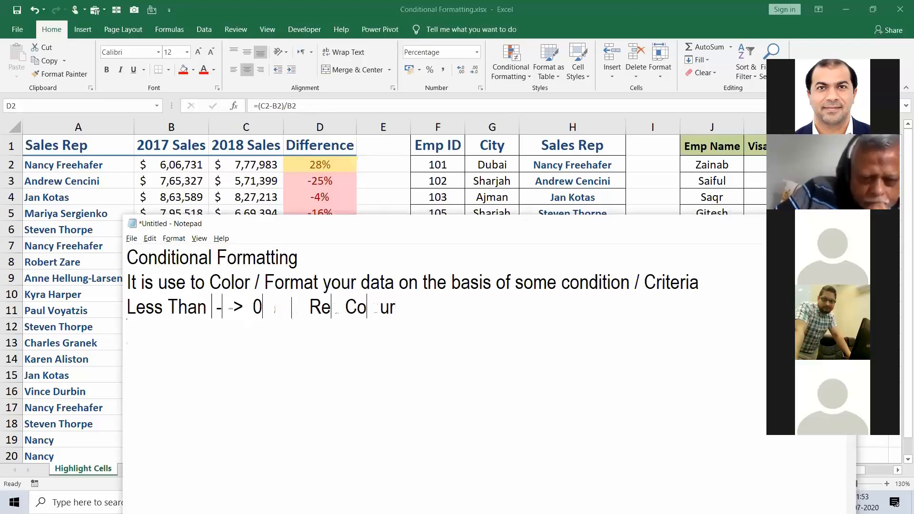
# Add the note line "Greater than ---> 70% in Green" below the Less Than line
pyautogui.write('Greater than')
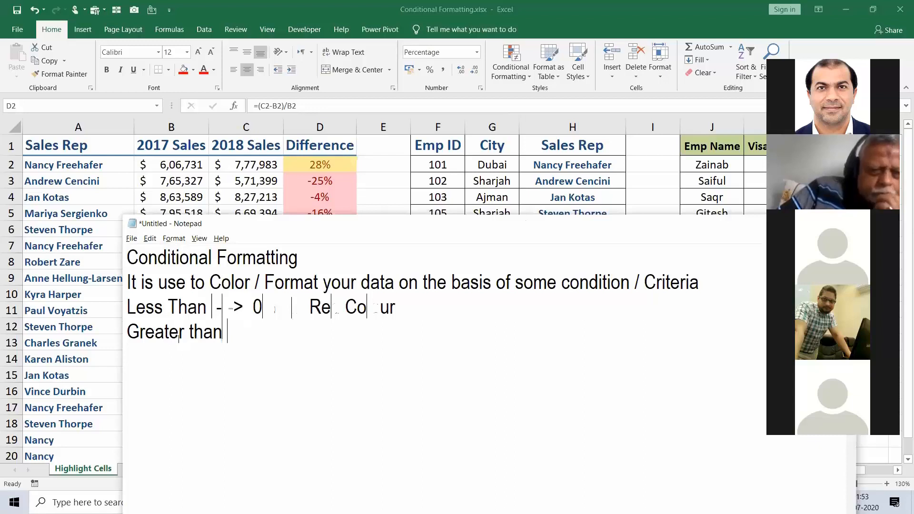
pyautogui.write(' --- ')
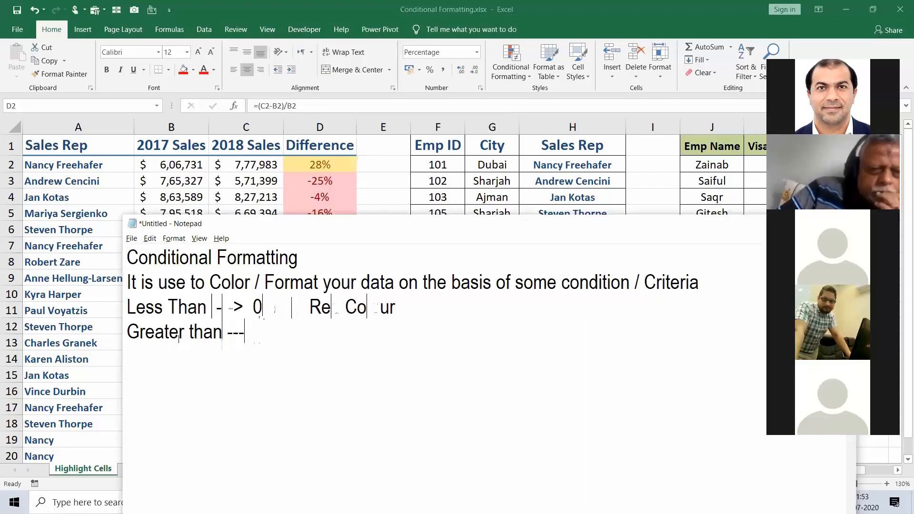
pyautogui.write('70 i')
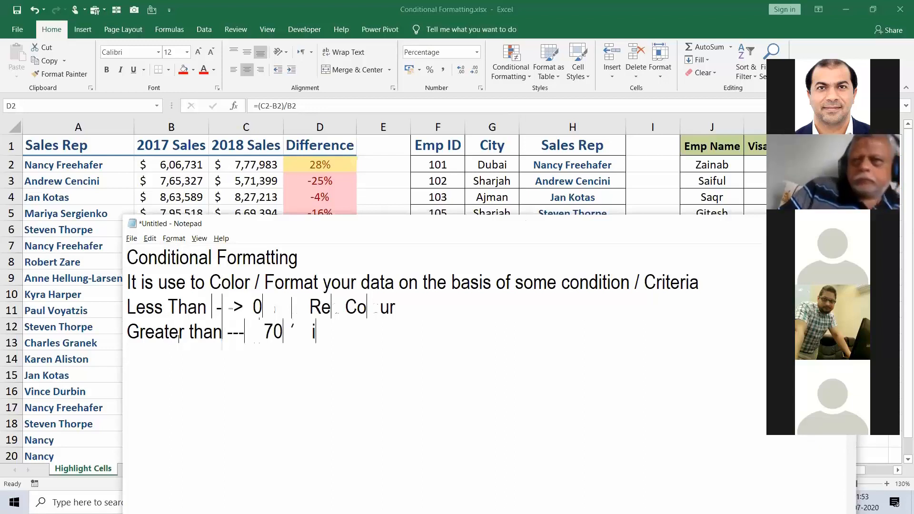
pyautogui.write('n Greee')
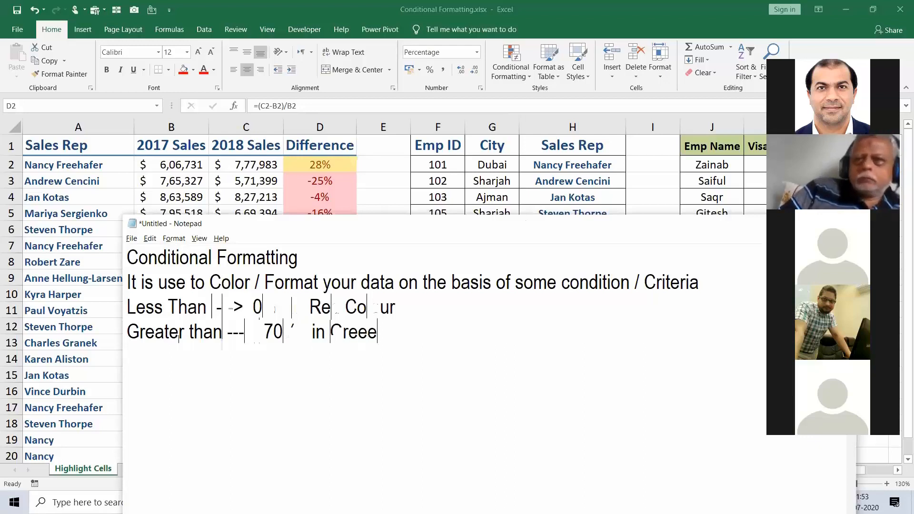
pyautogui.press('BackSpace')
pyautogui.write('n')
pyautogui.press('Return')
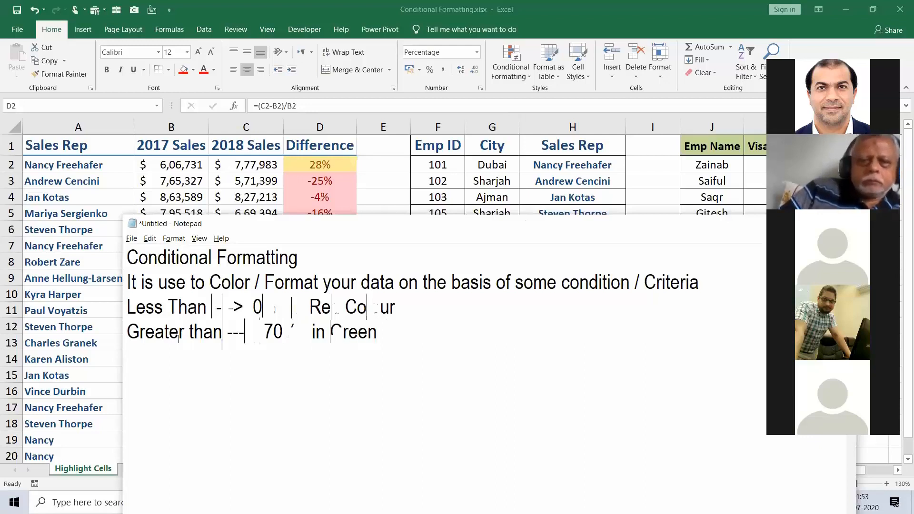
# Add the note line "Between ---> 20% and 60% in Yellow Color" below the Greater than line
pyautogui.write('Between ')
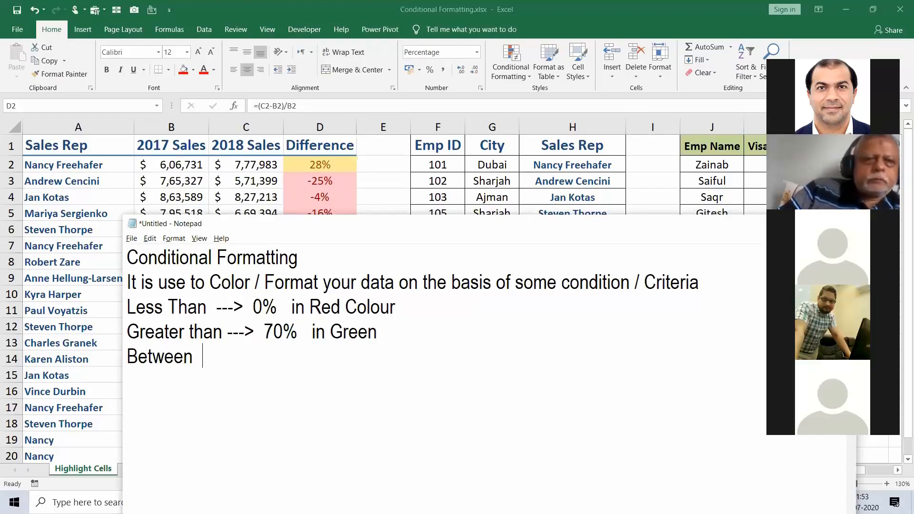
pyautogui.write(' ---|   2')
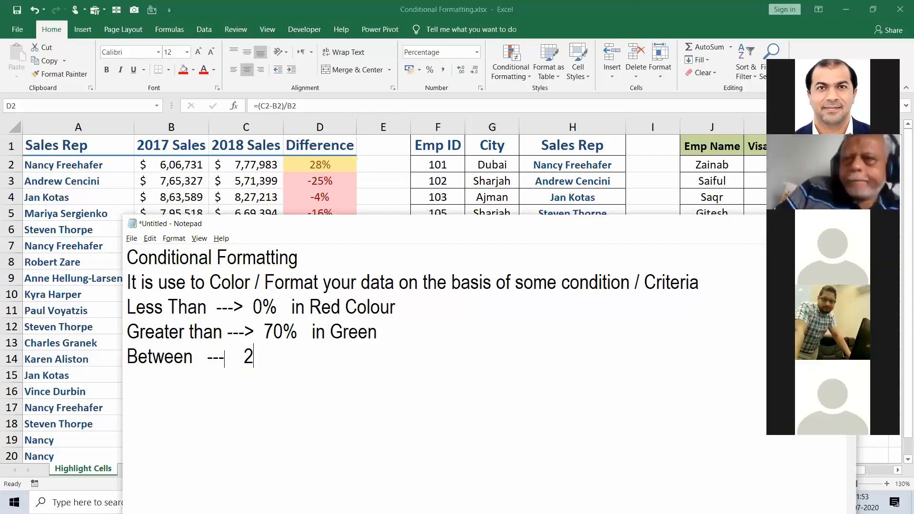
pyautogui.write('-%')
pyautogui.press('BackSpace')
pyautogui.press('BackSpace')
pyautogui.write('0')
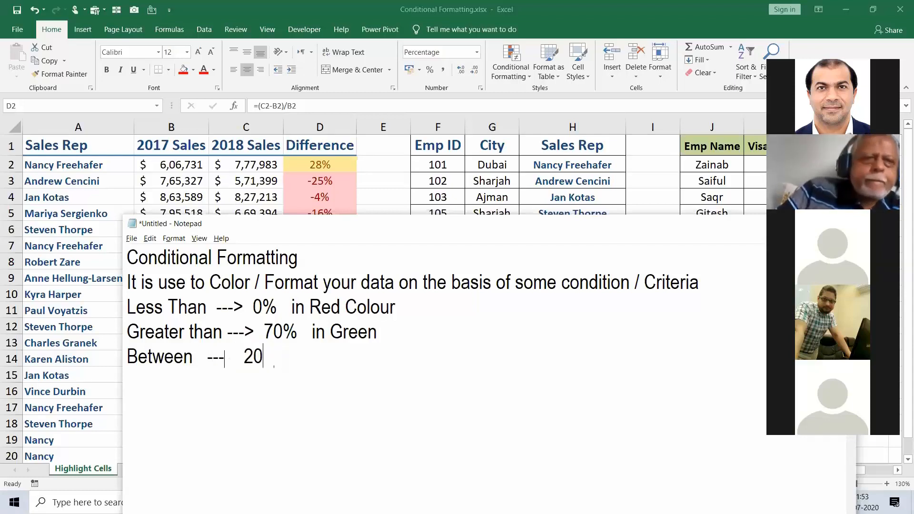
pyautogui.write('%_and ')
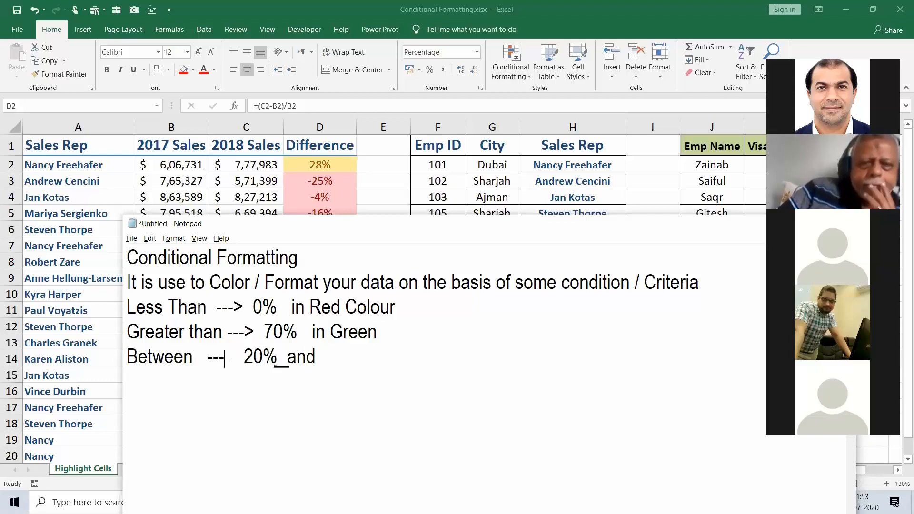
pyautogui.write(' 60%  ')
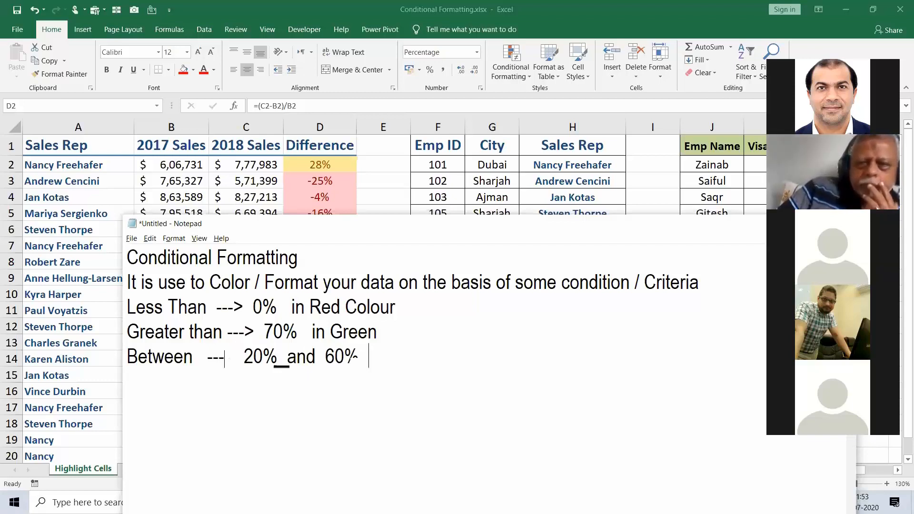
pyautogui.write(' in Yellow Color')
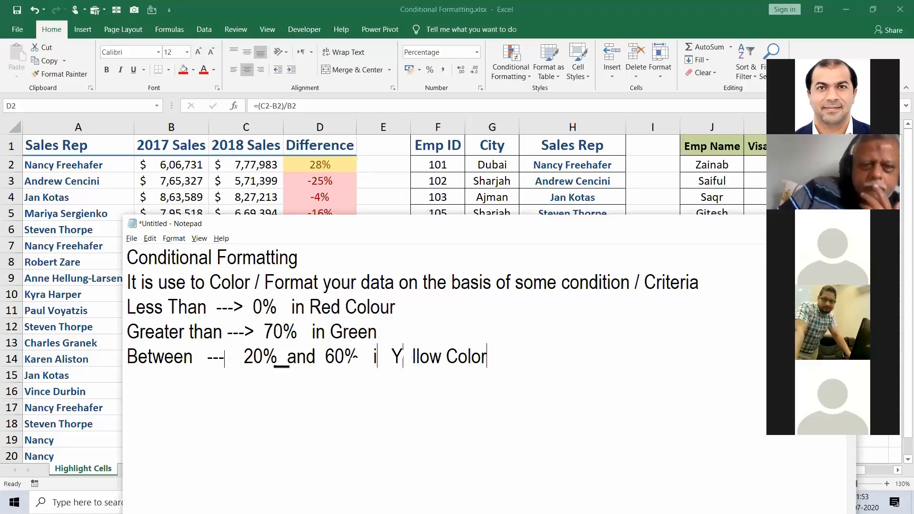
pyautogui.press('Return')
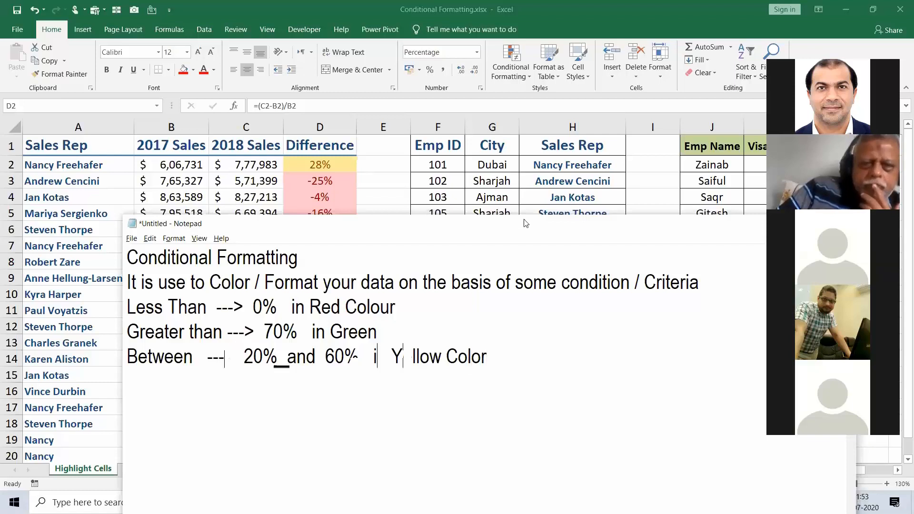
# Number the three rule lines in the notes 1), 2) and 3)
pyautogui.press('Up')
pyautogui.press('Up')
pyautogui.write('1')
pyautogui.press('BackSpace')
pyautogui.press('Up')
pyautogui.write('1)')
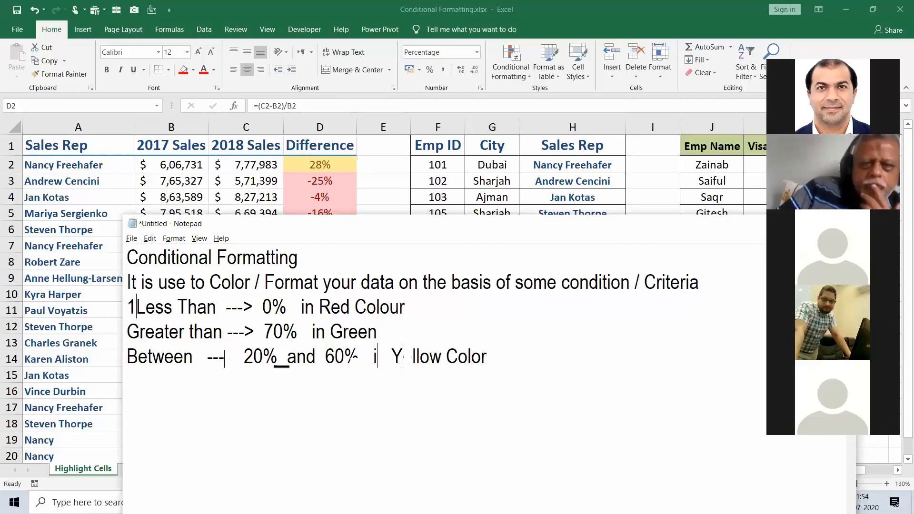
pyautogui.press('Down')
pyautogui.press('Home')
pyautogui.write('2)')
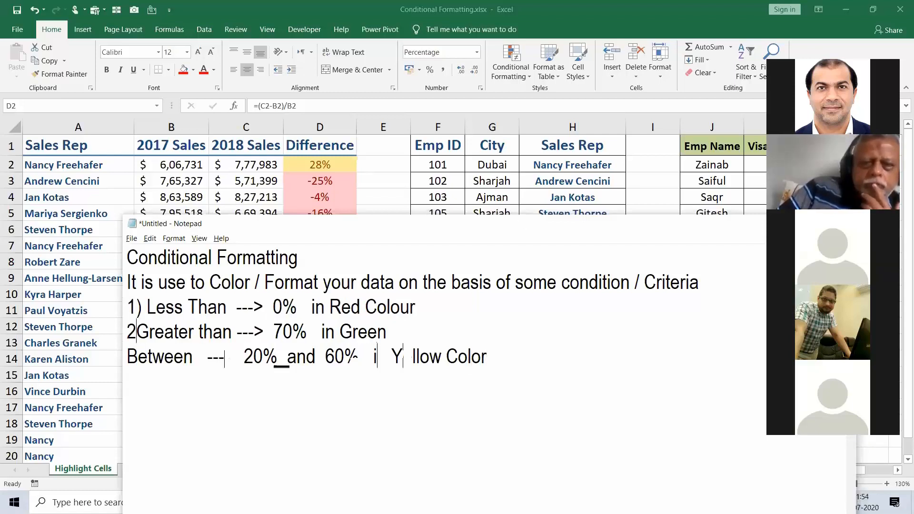
pyautogui.press('Down')
pyautogui.press('Home')
pyautogui.write('3)')
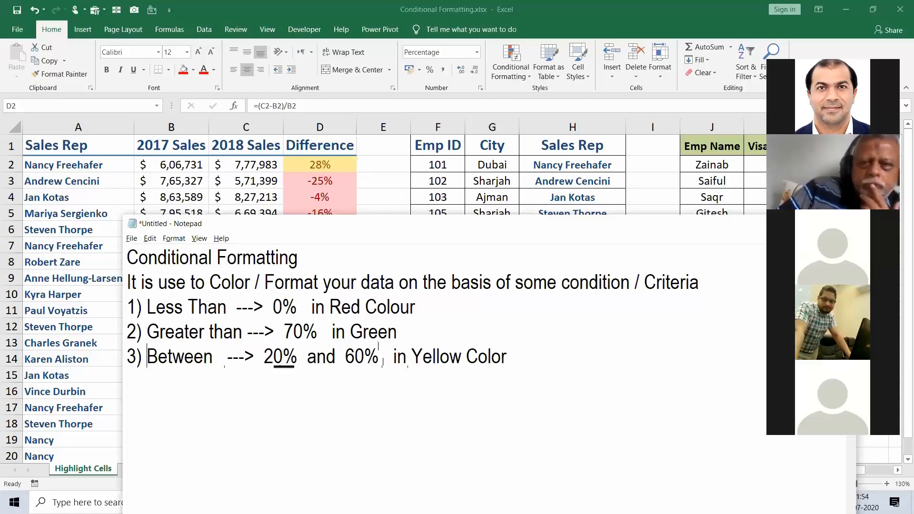
# Start a new line after the Between note and number it 4)
pyautogui.hotkey('ctrl', 'Right')
pyautogui.hotkey('ctrl', 'Right')
pyautogui.hotkey('ctrl', 'Right')
pyautogui.hotkey('ctrl', 'Right')
pyautogui.hotkey('ctrl', 'Right')
pyautogui.hotkey('ctrl', 'Right')
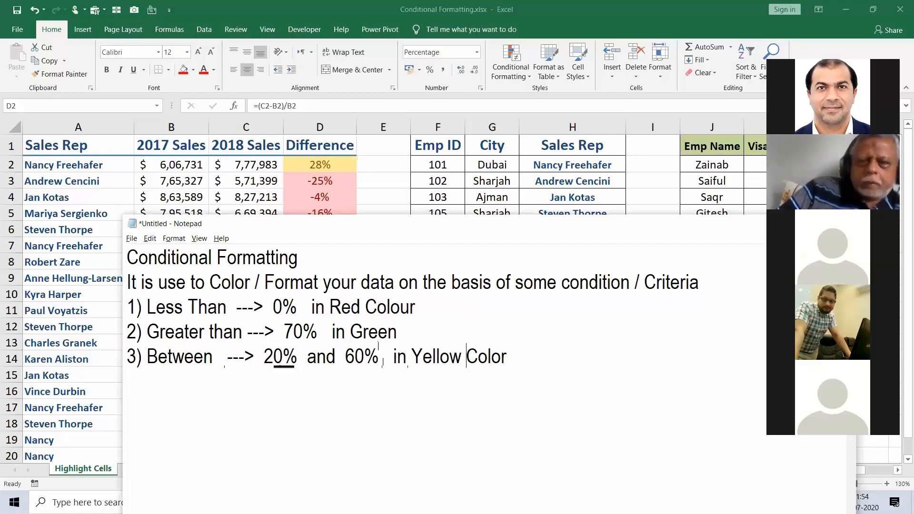
pyautogui.press('Return')
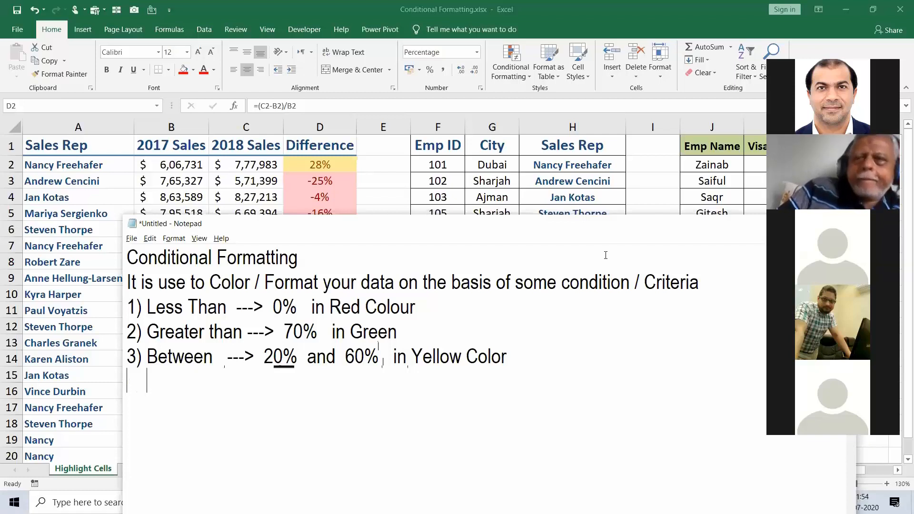
pyautogui.hotkey('alt', 'Tab')
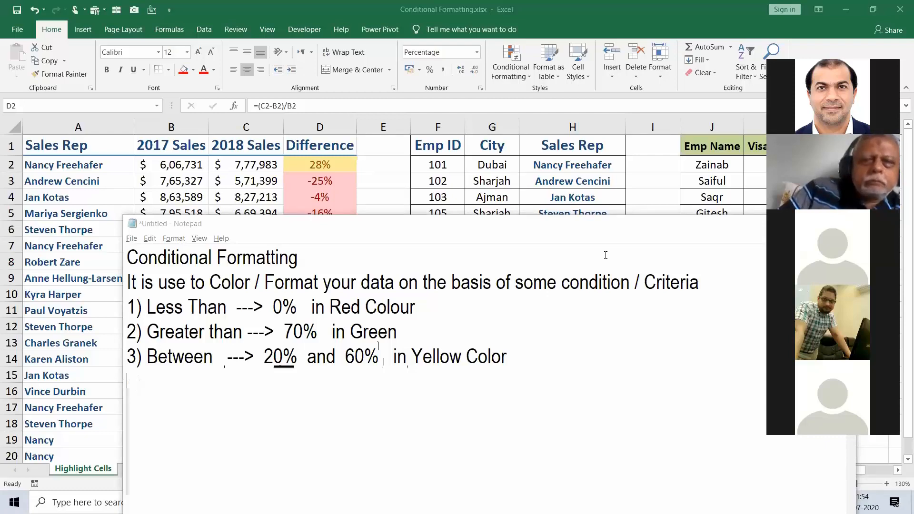
pyautogui.write('4)')
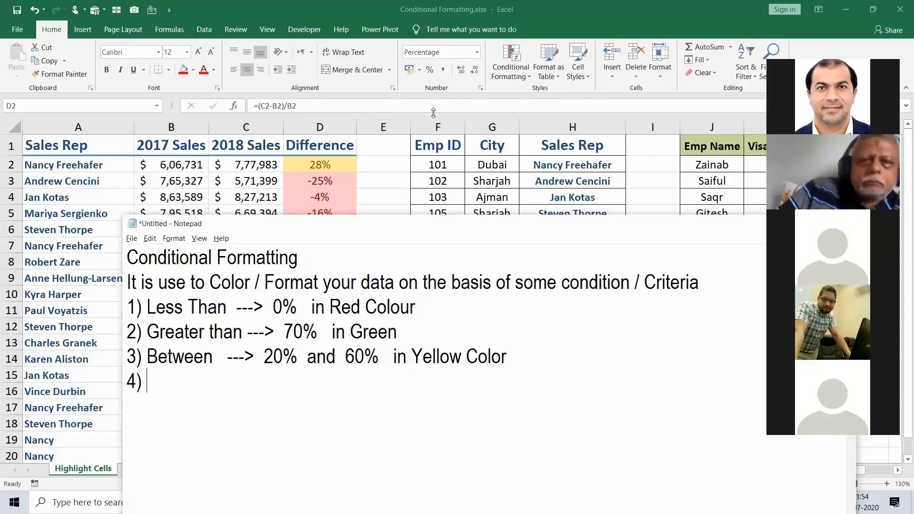
# Switch to Excel, select the Difference values D2:D20, and view the available Highlight Cells Rules without applying one
pyautogui.click(333, 160)
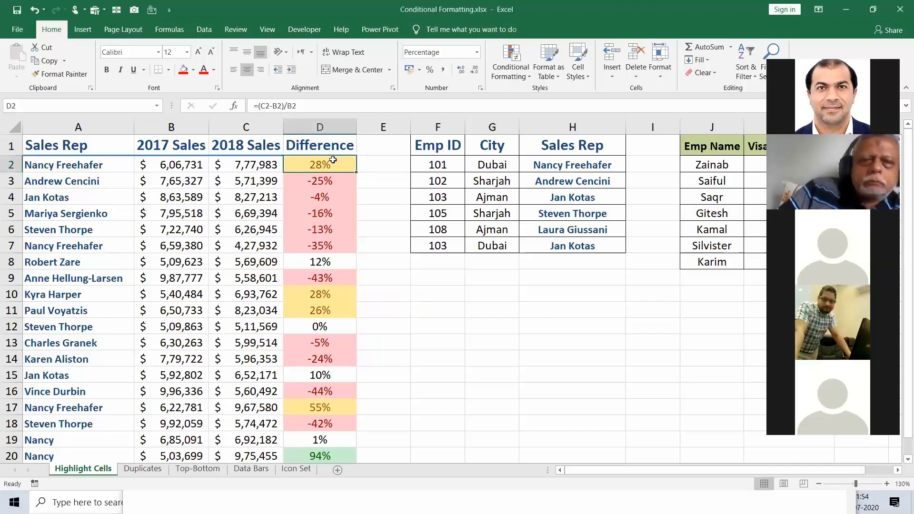
pyautogui.hotkey('ctrl', 'shift', 'Down')
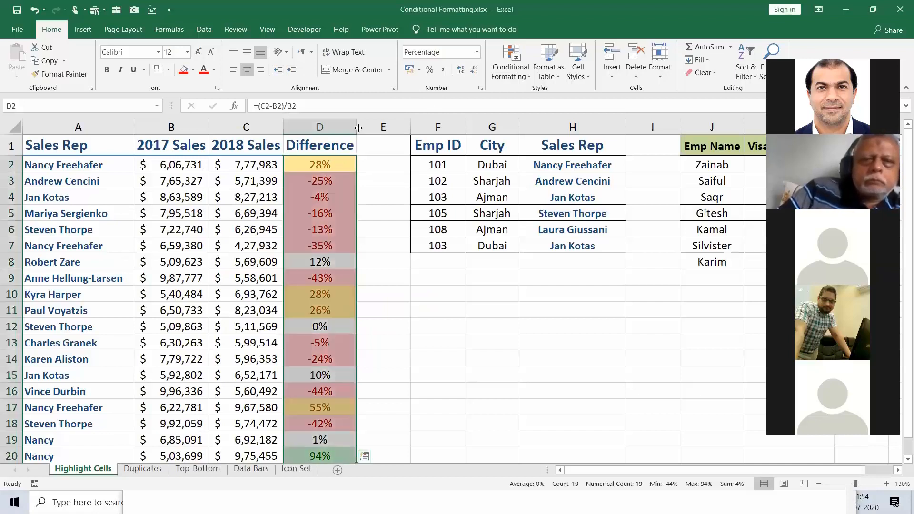
pyautogui.click(507, 75)
pyautogui.moveTo(522, 95)
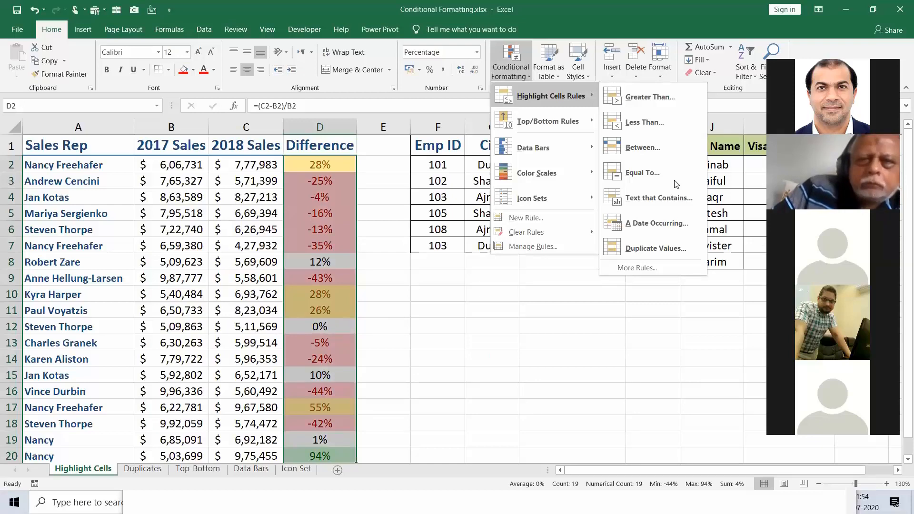
pyautogui.click(411, 478)
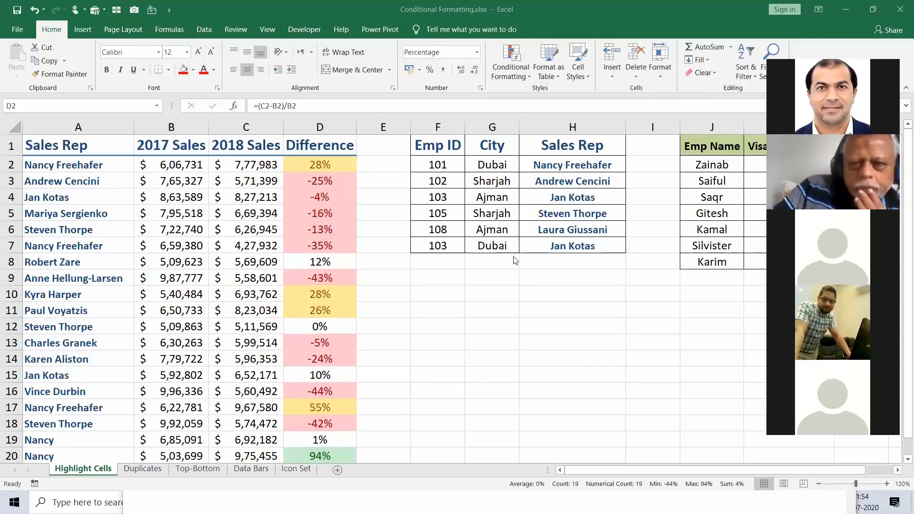
# Open the Between highlight rule for the Difference values D2:D20 and close it without applying
pyautogui.click(341, 162)
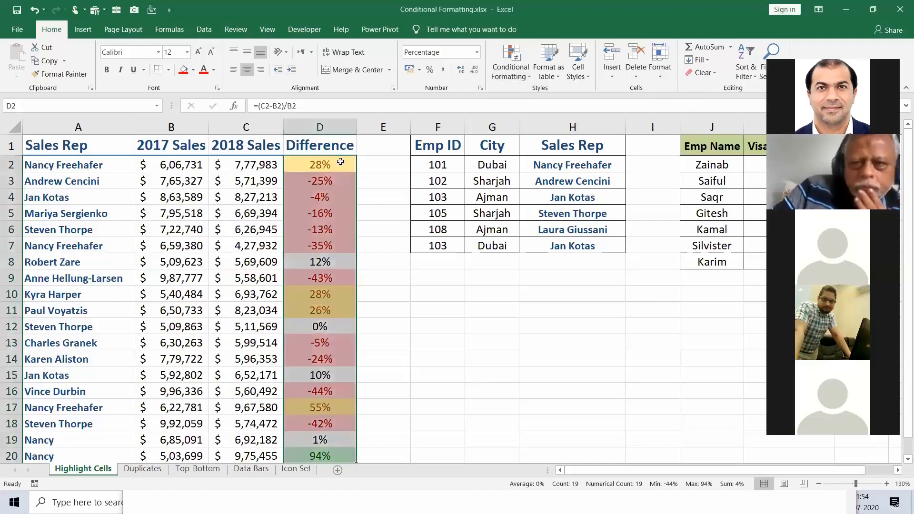
pyautogui.click(510, 76)
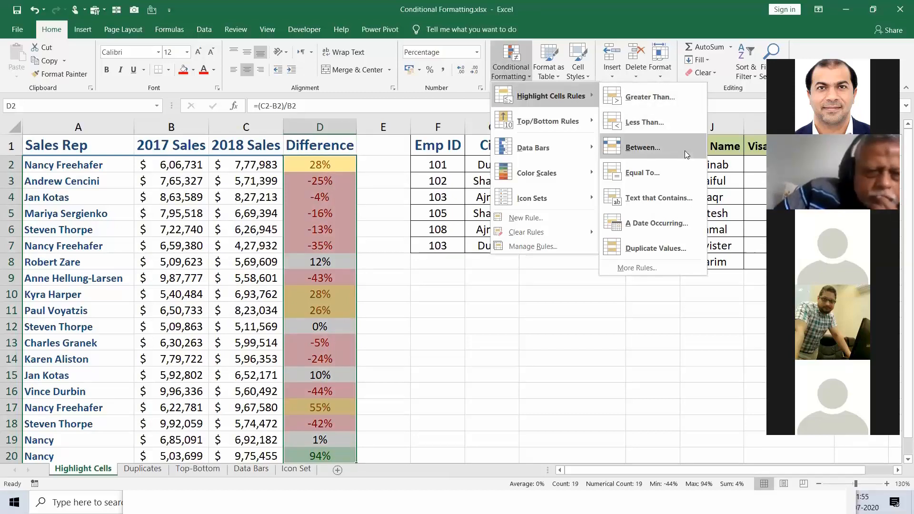
pyautogui.click(642, 148)
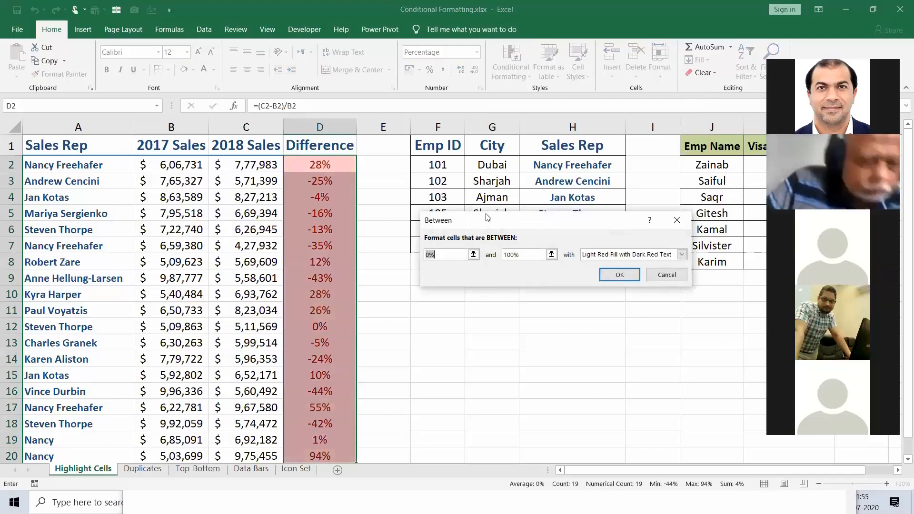
pyautogui.press('Escape')
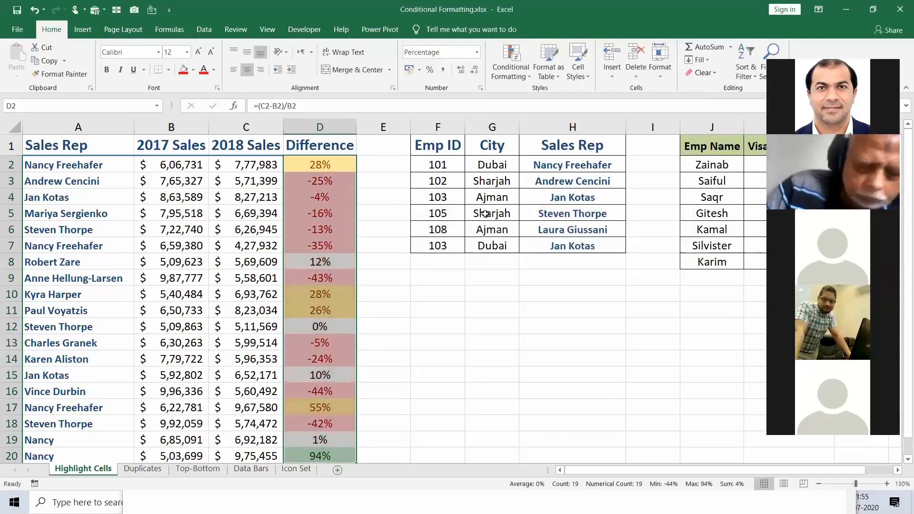
# Review the numbered rules in the Notepad notes, return to Excel and view the Conditional Formatting options for cell D2
pyautogui.hotkey('alt', 'Tab')
pyautogui.hotkey('alt', 'Tab')
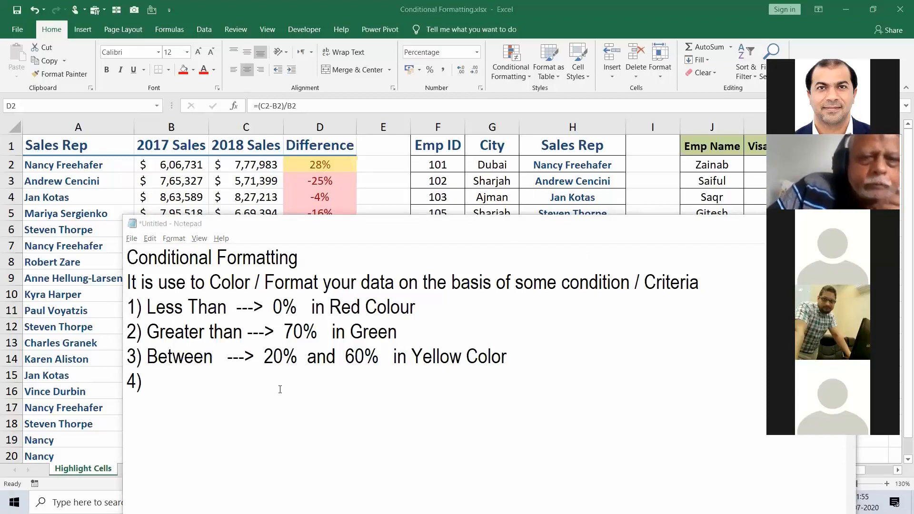
pyautogui.click(174, 379)
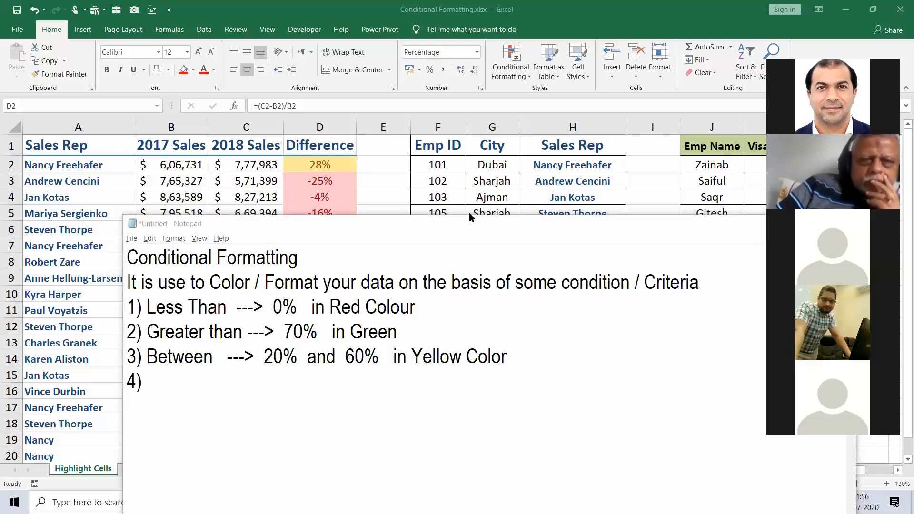
pyautogui.click(418, 187)
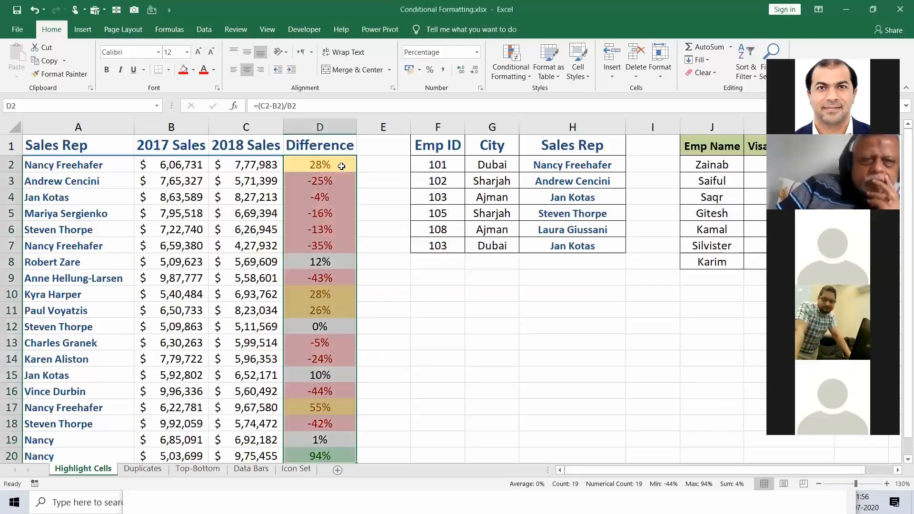
pyautogui.click(341, 166)
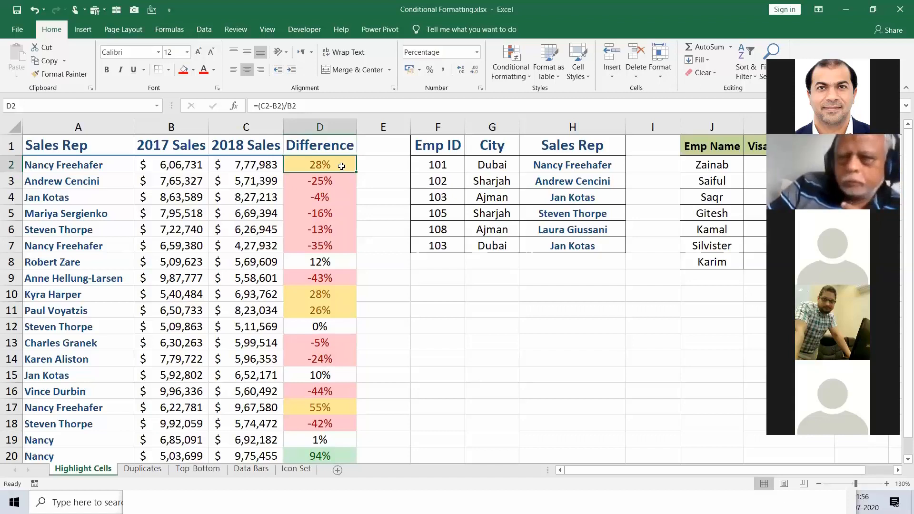
pyautogui.click(521, 65)
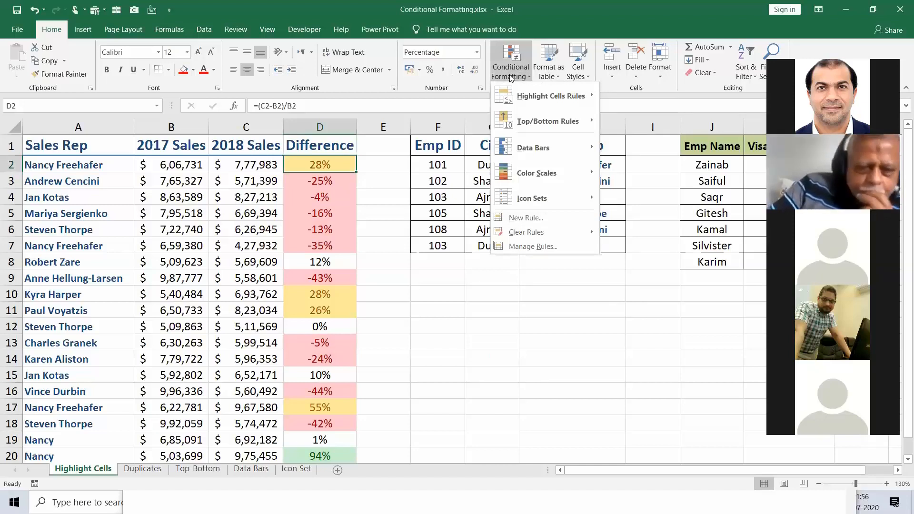
pyautogui.click(357, 168)
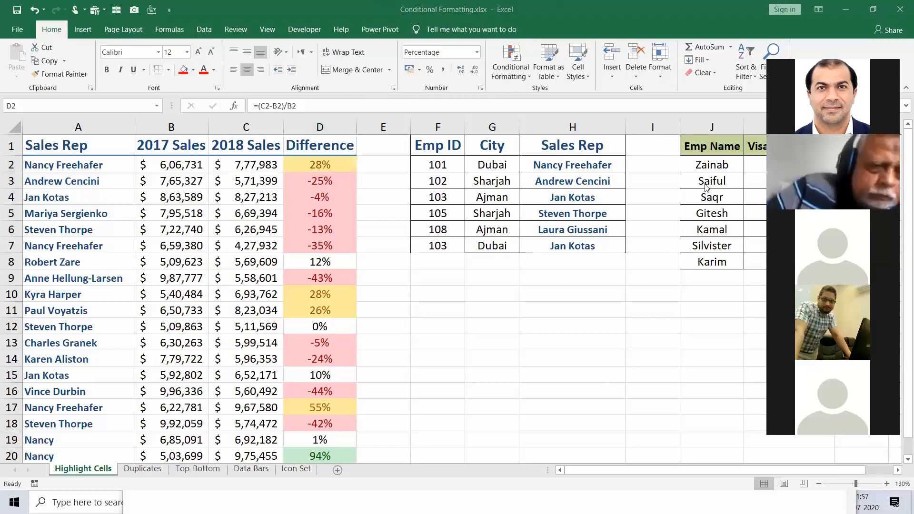
pyautogui.click(518, 90)
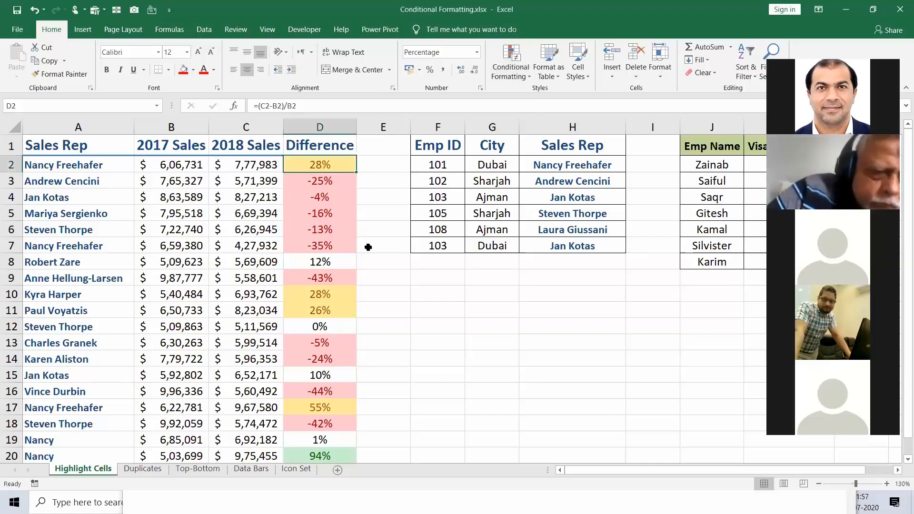
pyautogui.rightClick(98, 471)
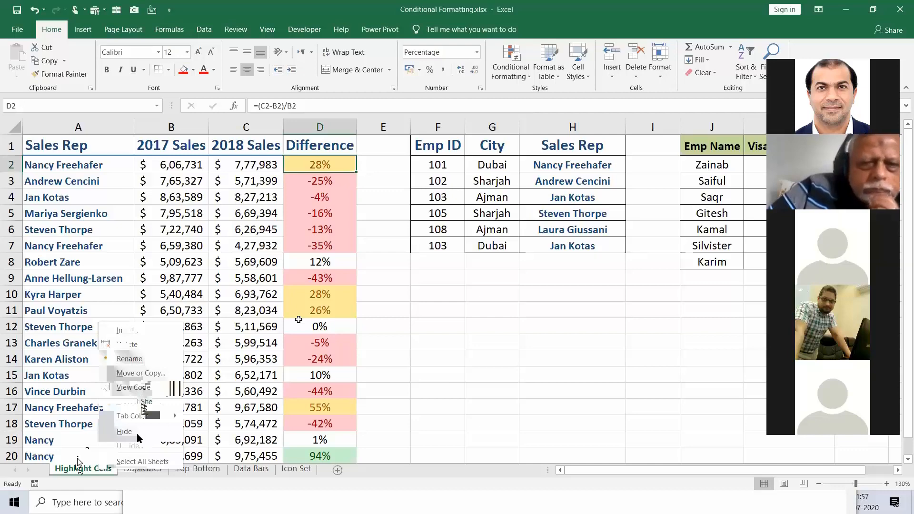
pyautogui.click(77, 458)
pyautogui.rightClick(77, 459)
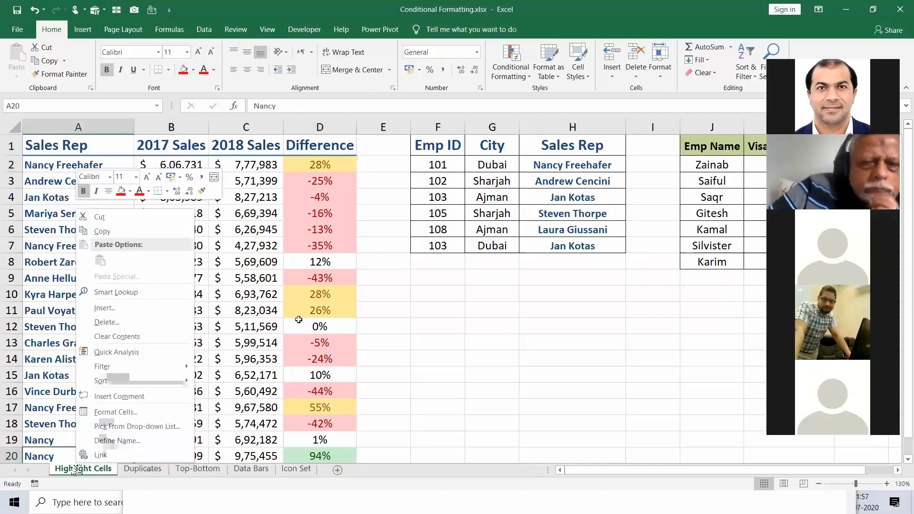
pyautogui.click(71, 469)
pyautogui.rightClick(71, 470)
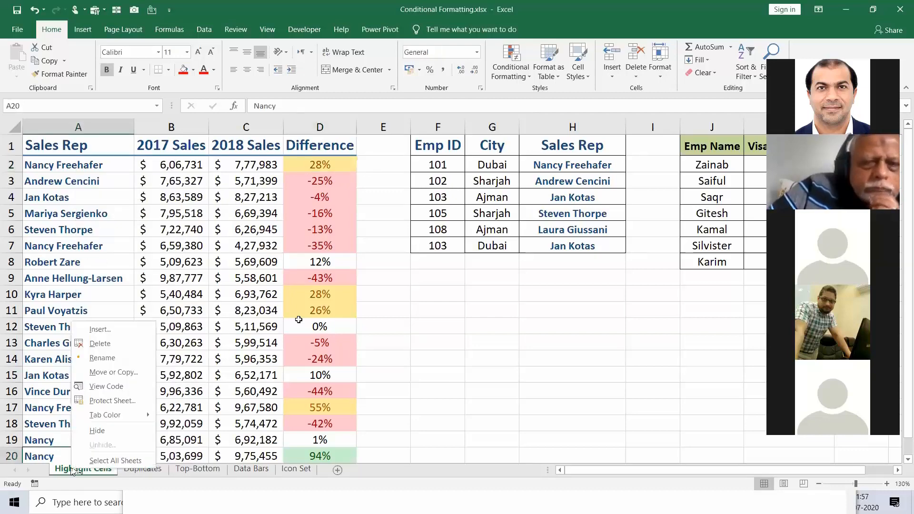
pyautogui.click(121, 431)
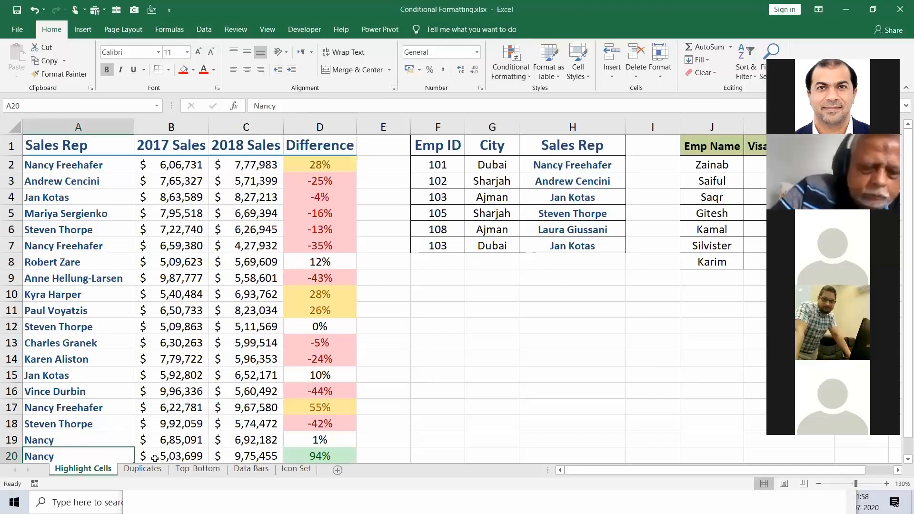
pyautogui.rightClick(100, 471)
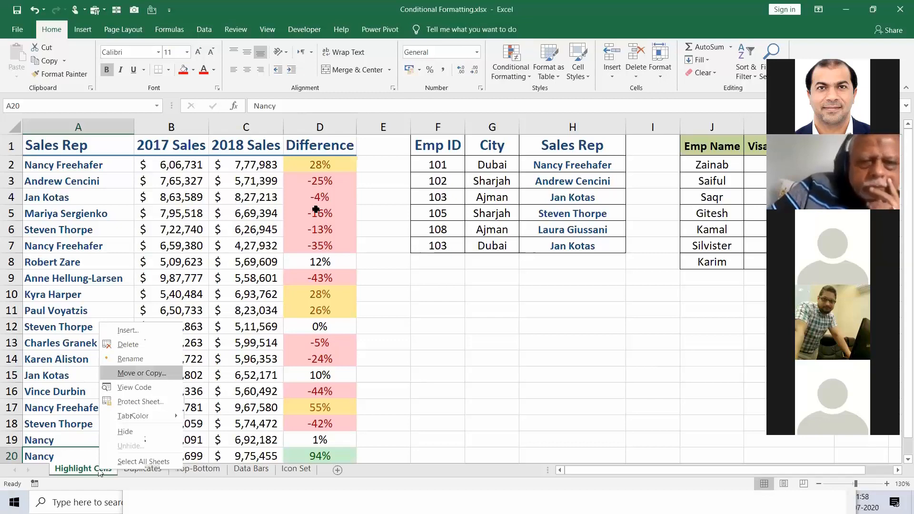
# Switch to the Notepad rule notes and move the window up so the whole list can be edited
pyautogui.hotkey('alt', 'Tab')
pyautogui.hotkey('alt', 'Tab')
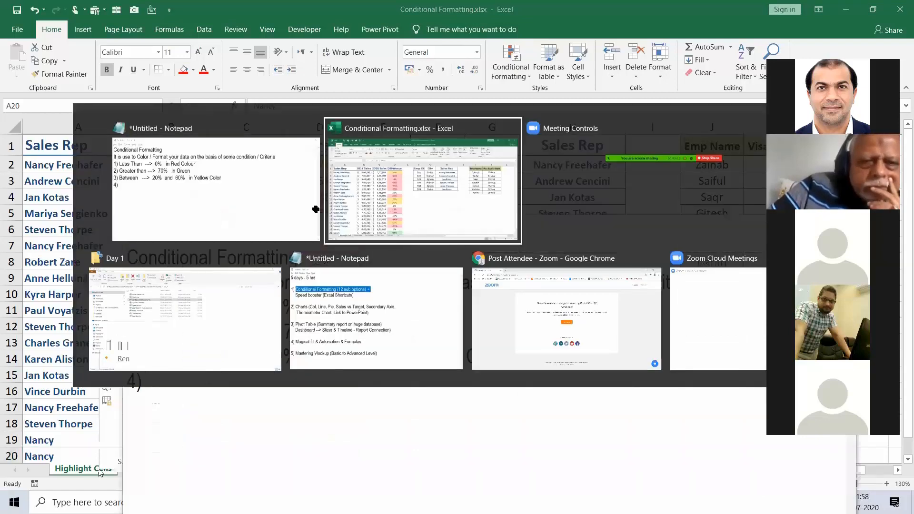
pyautogui.hotkey('alt', 'Tab')
pyautogui.press('Return')
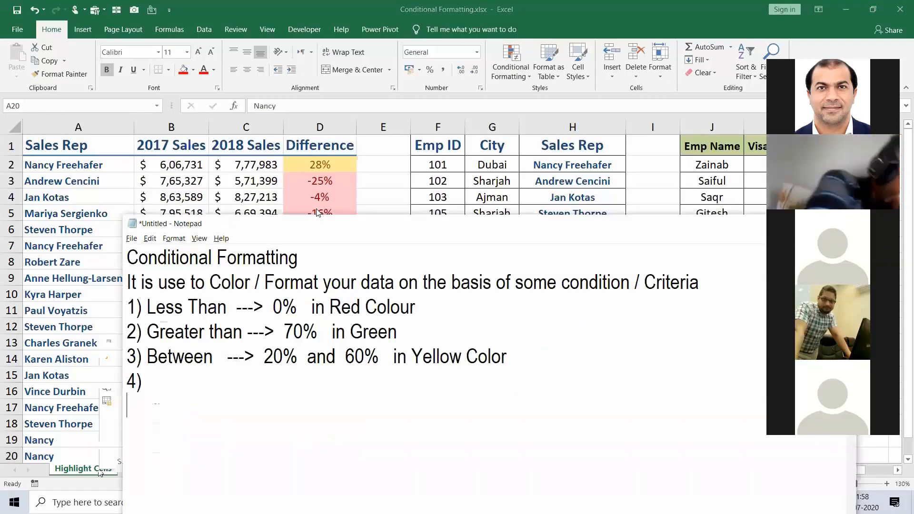
pyautogui.press('BackSpace')
pyautogui.moveTo(328, 224); pyautogui.dragTo(346, 137)
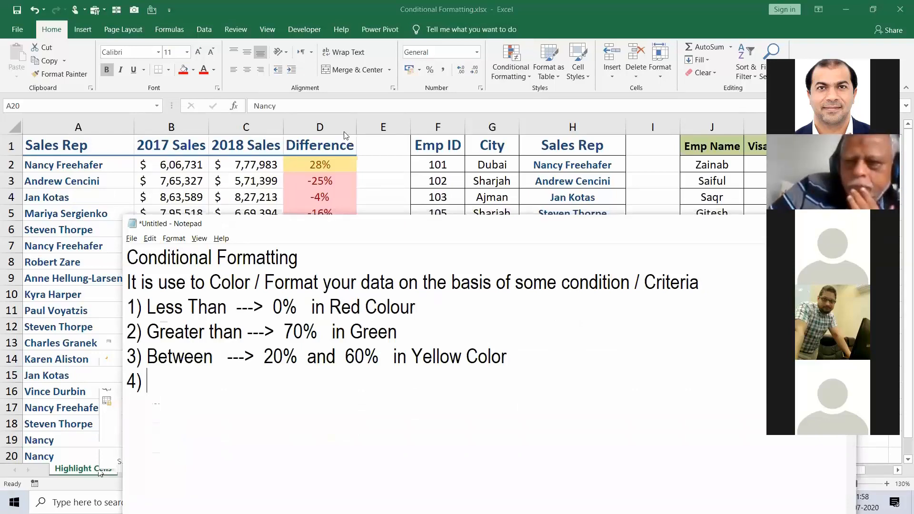
pyautogui.write('Text')
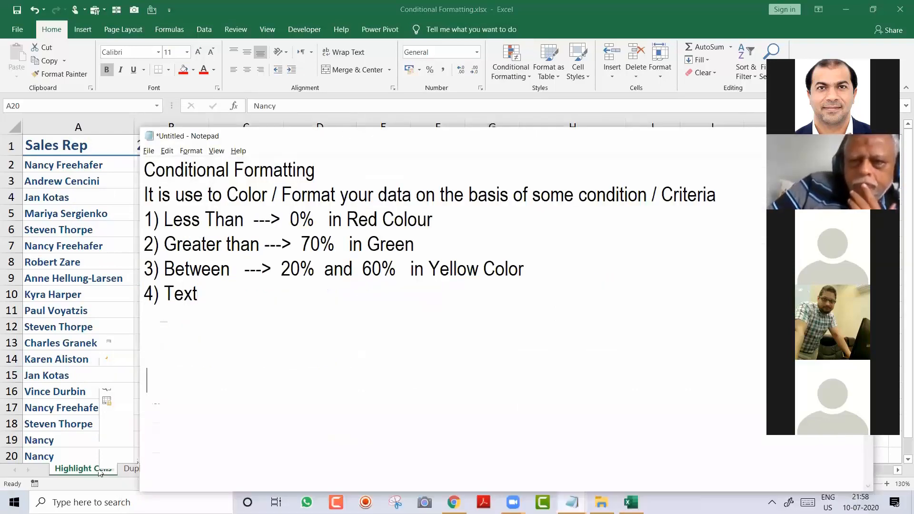
pyautogui.press('BackSpace')
pyautogui.press('BackSpace')
pyautogui.press('BackSpace')
pyautogui.press('BackSpace')
pyautogui.press('BackSpace')
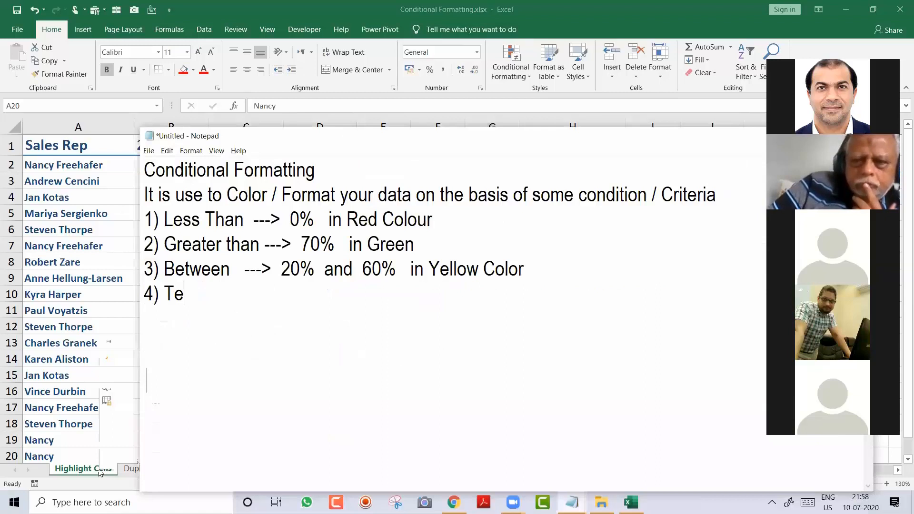
# Complete note line 4) with "Equal to" and add line "5) Text that contains" below it
pyautogui.write('Equal to ')
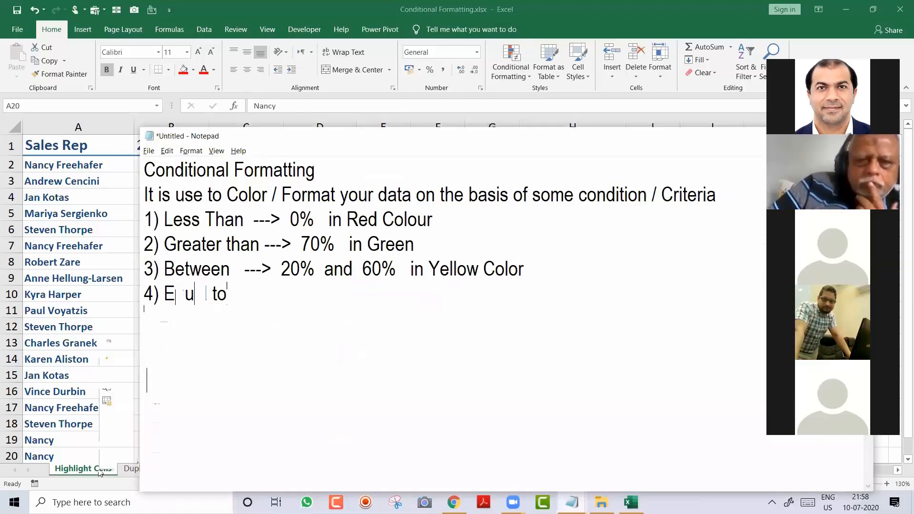
pyautogui.write('5) Text that ')
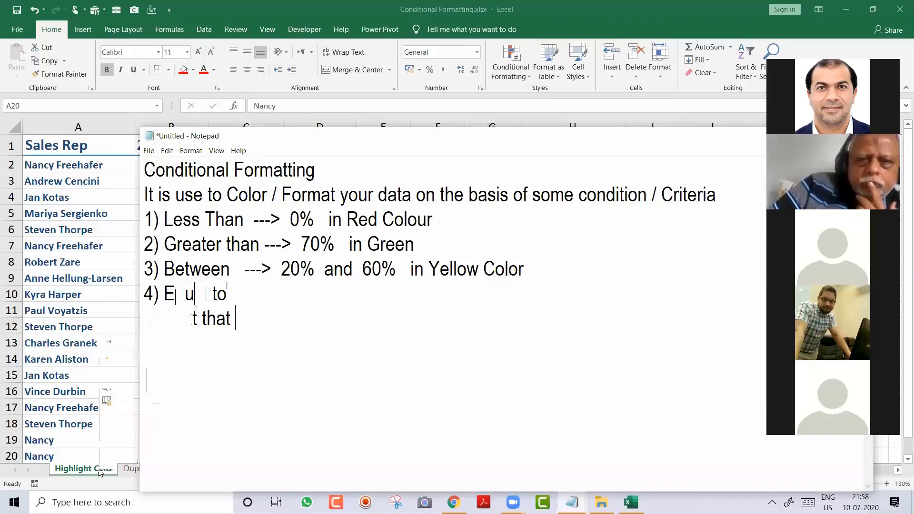
pyautogui.write('contains')
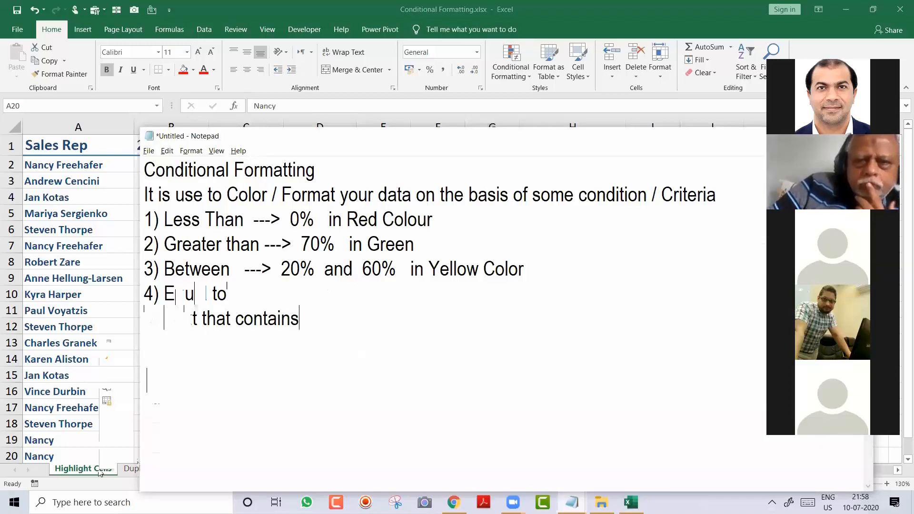
# Add the note lines "6) Highlight duplicates" and "7) Remove duplicates" at the end of the list
pyautogui.press('Return')
pyautogui.write('6) Highlight d')
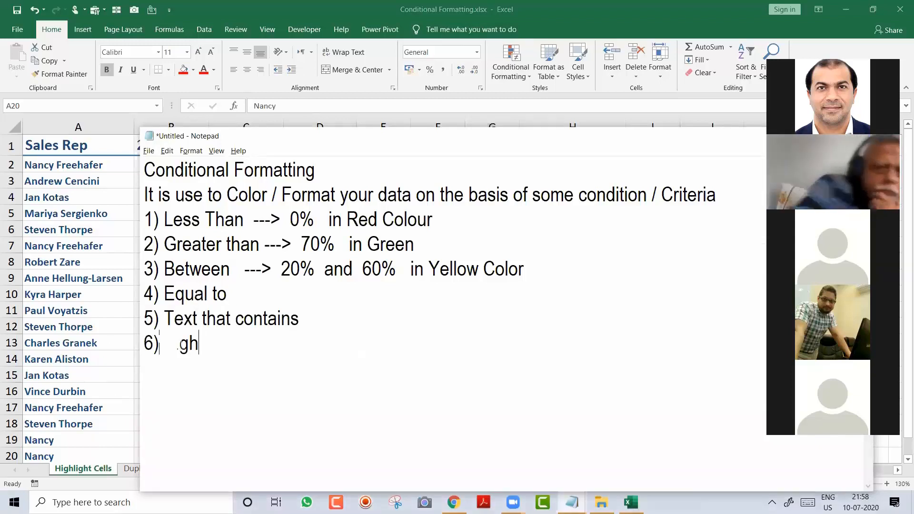
pyautogui.write('uplicates')
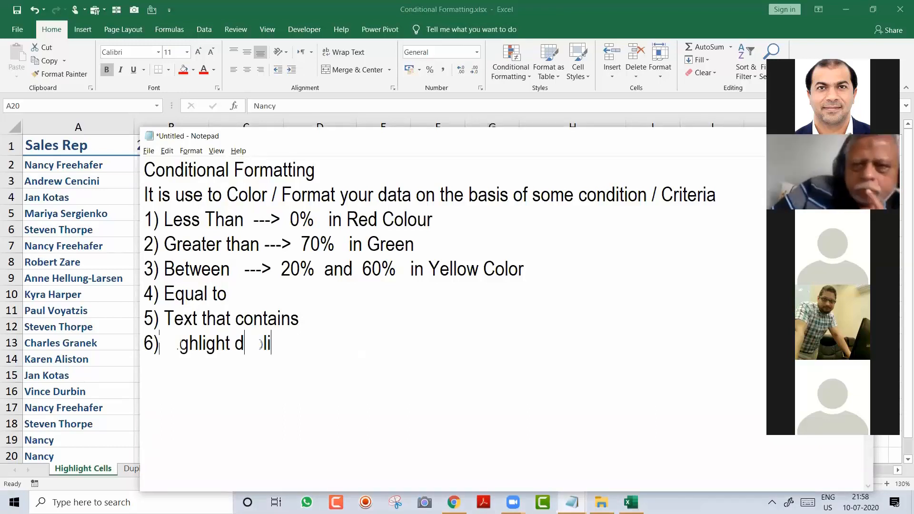
pyautogui.press('Return')
pyautogui.write('7)')
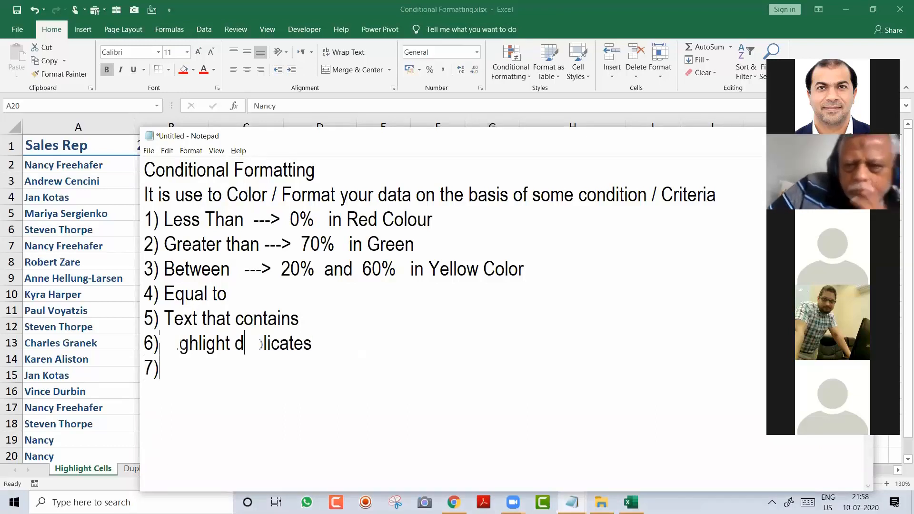
pyautogui.write(' Remove duplicates')
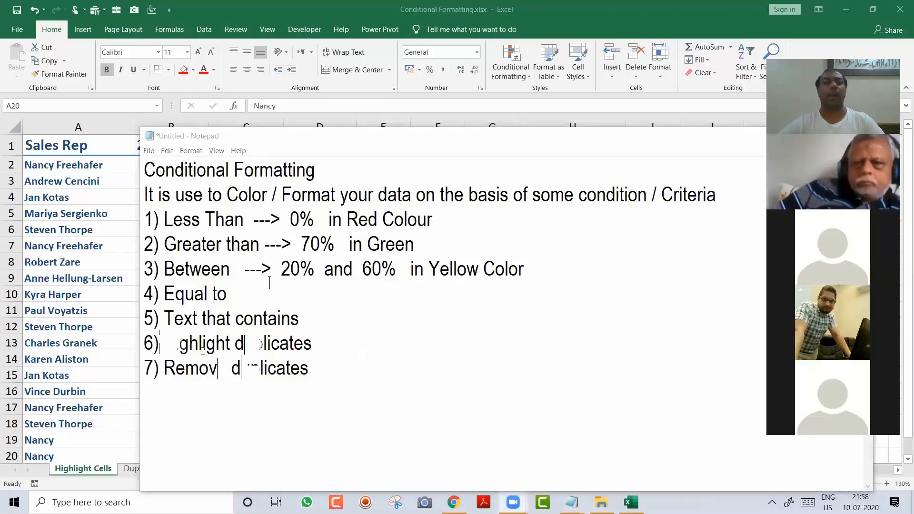
# Switch back to the Excel workbook and look along row 2 from the Sales Rep cell to the Difference formula
pyautogui.hotkey('alt', 'Tab')
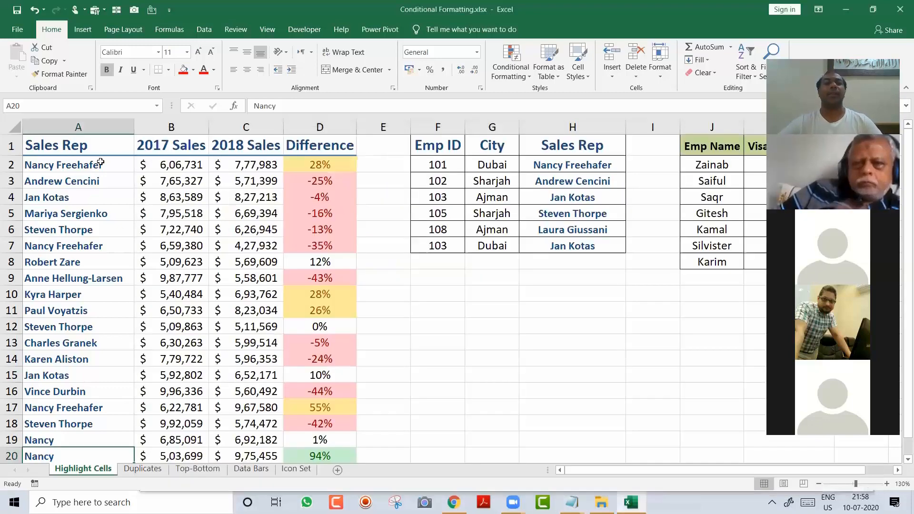
pyautogui.click(101, 163)
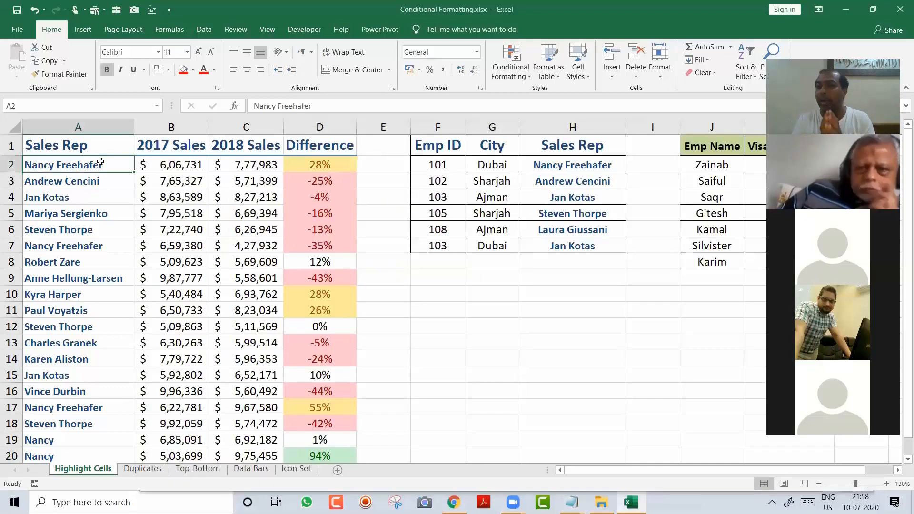
pyautogui.press('Right')
pyautogui.press('Right')
pyautogui.press('Right')
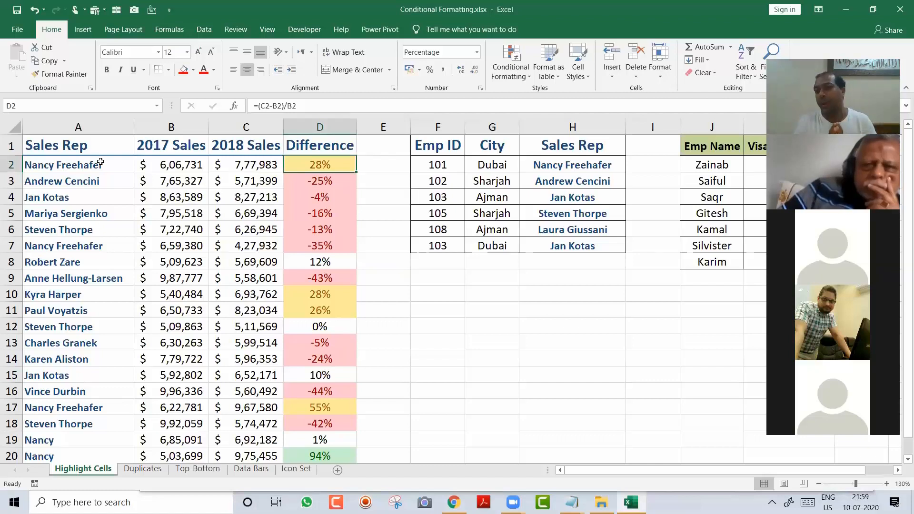
pyautogui.press('Left')
pyautogui.press('Left')
pyautogui.press('Left')
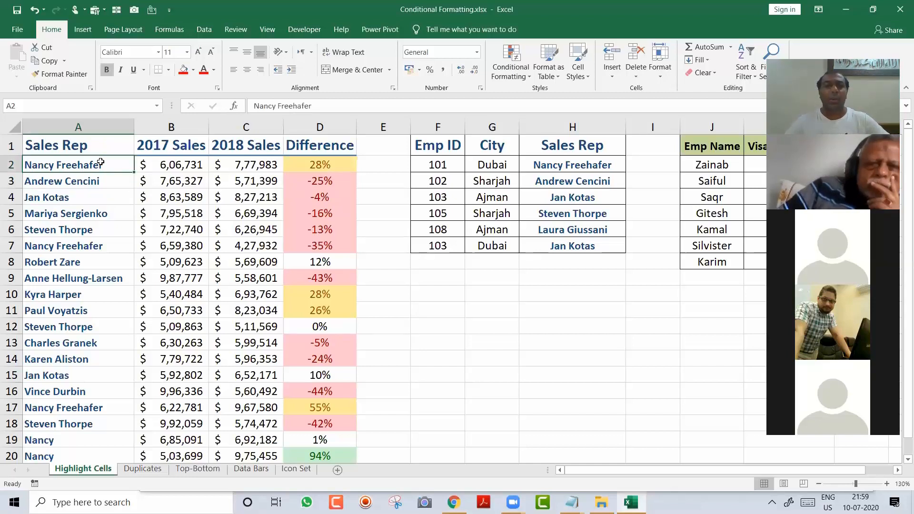
# Preview an Equal To highlight rule on the Sales Rep names using only the first name from A20, and cancel it
pyautogui.hotkey('ctrl', 'shift', 'Down')
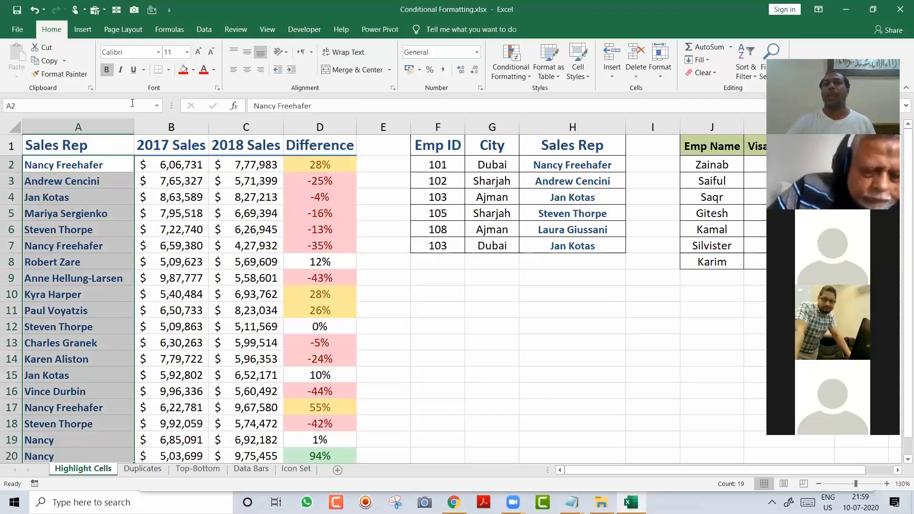
pyautogui.click(508, 61)
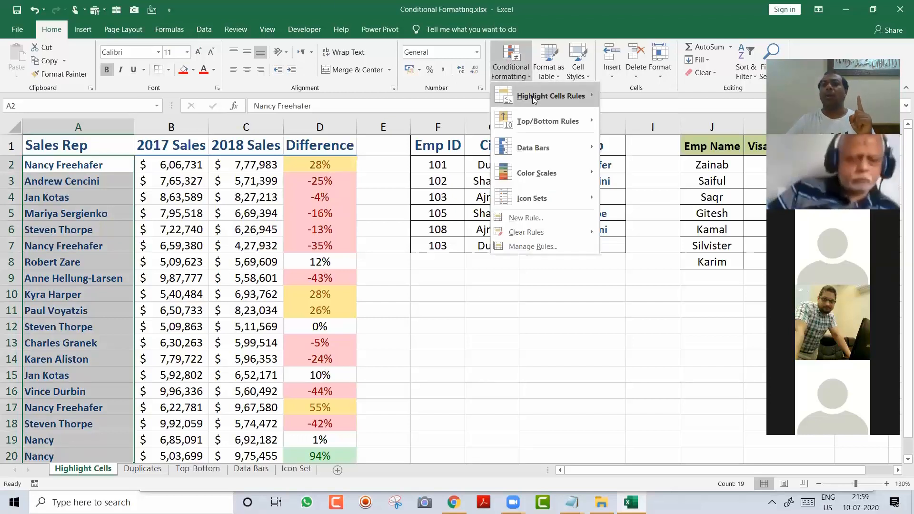
pyautogui.moveTo(543, 97)
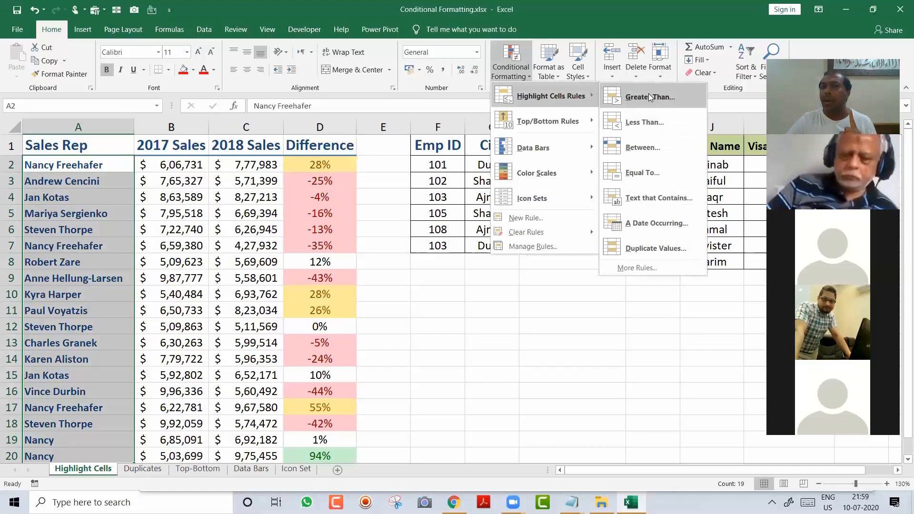
pyautogui.click(679, 172)
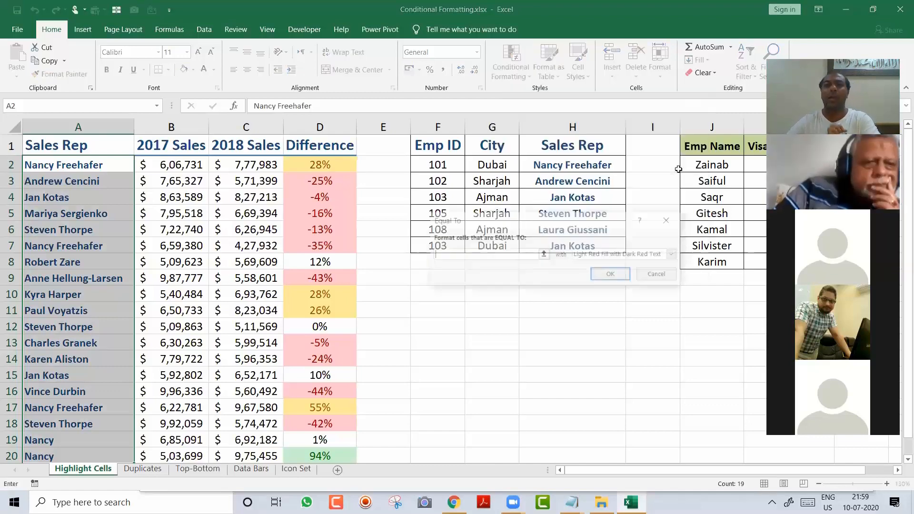
pyautogui.write('Nancy')
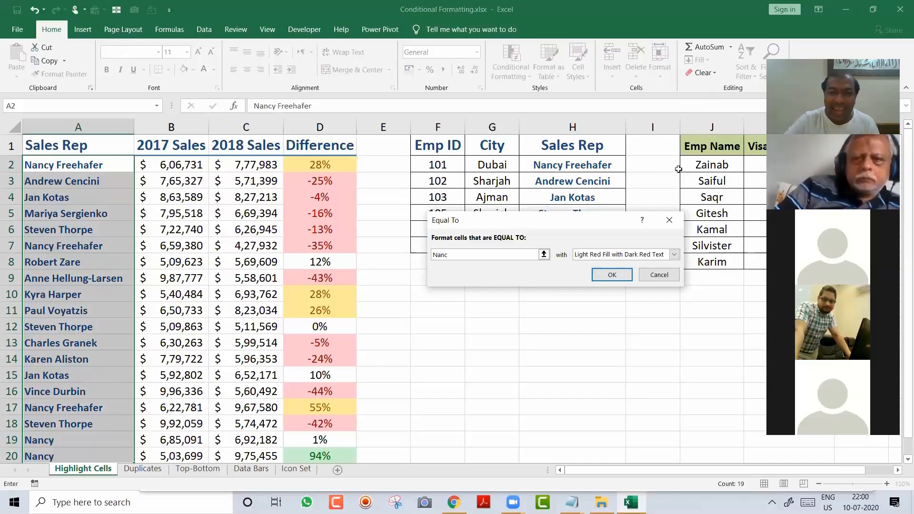
pyautogui.write('y')
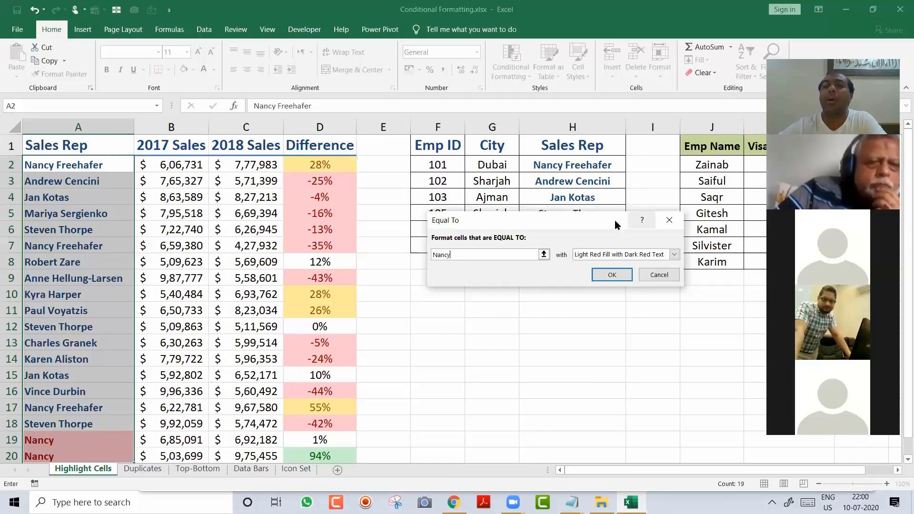
pyautogui.moveTo(595, 224); pyautogui.dragTo(555, 210)
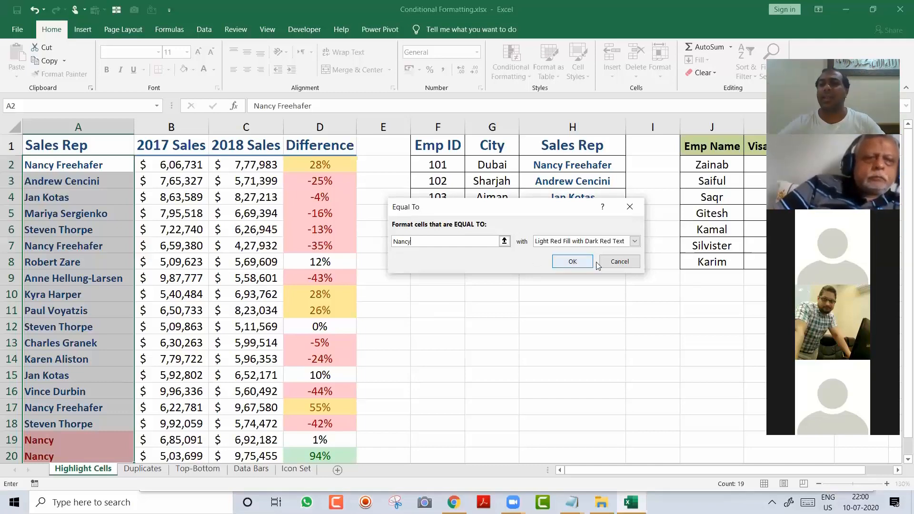
pyautogui.click(610, 263)
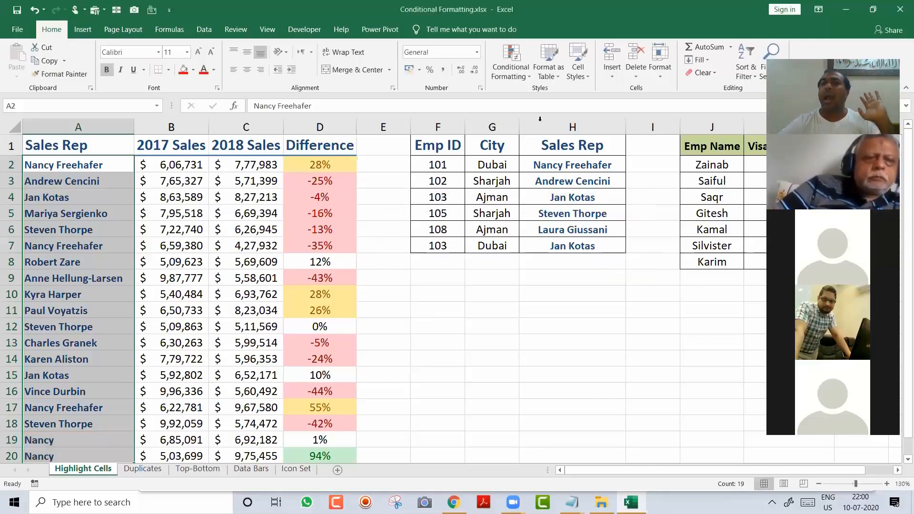
# Highlight Sales Rep cells whose text contains the first name from A20, using Light Red Fill with Dark Red Text
pyautogui.click(522, 68)
pyautogui.moveTo(538, 100)
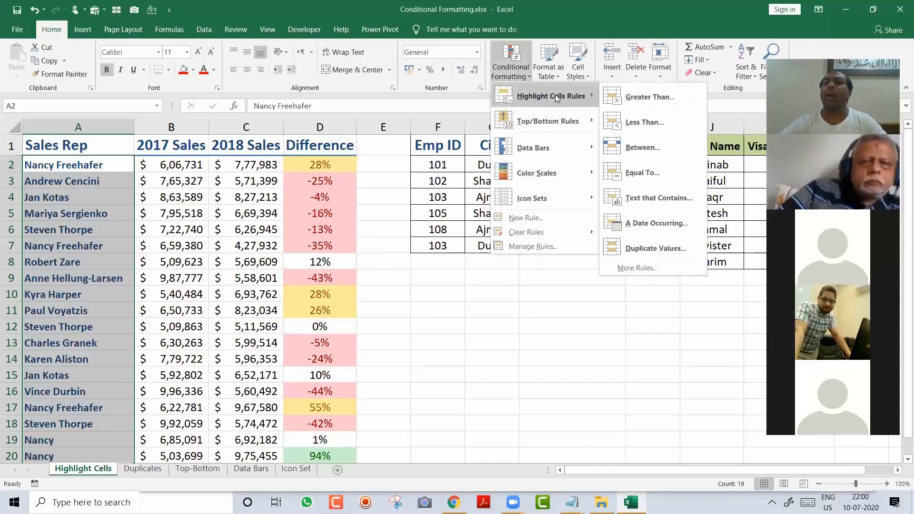
pyautogui.click(676, 199)
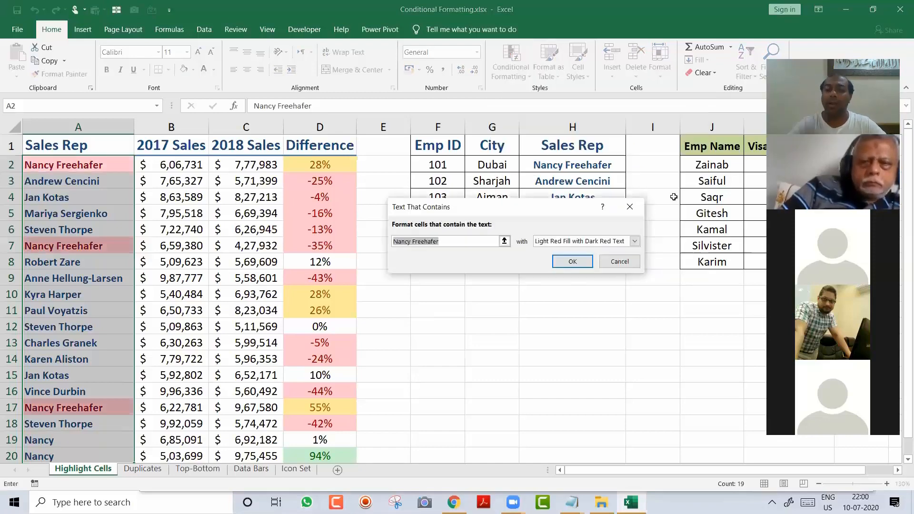
pyautogui.write('Nanct')
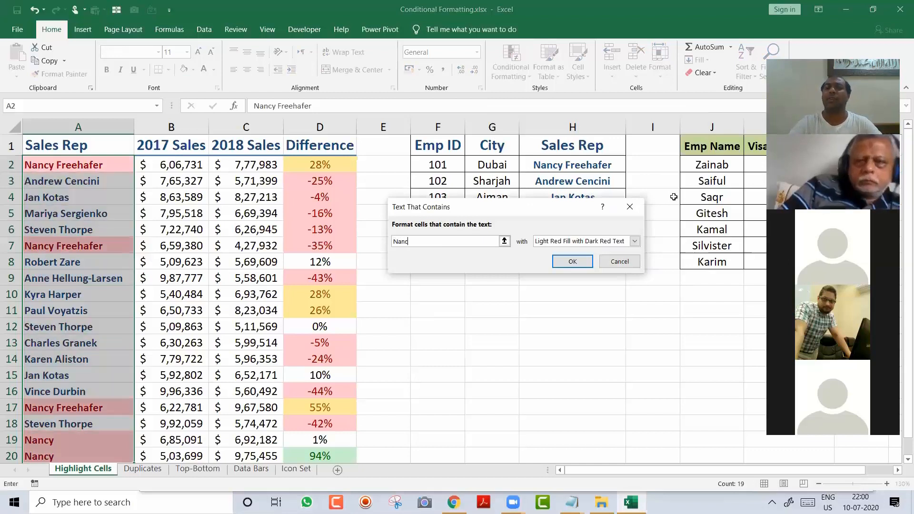
pyautogui.write('y')
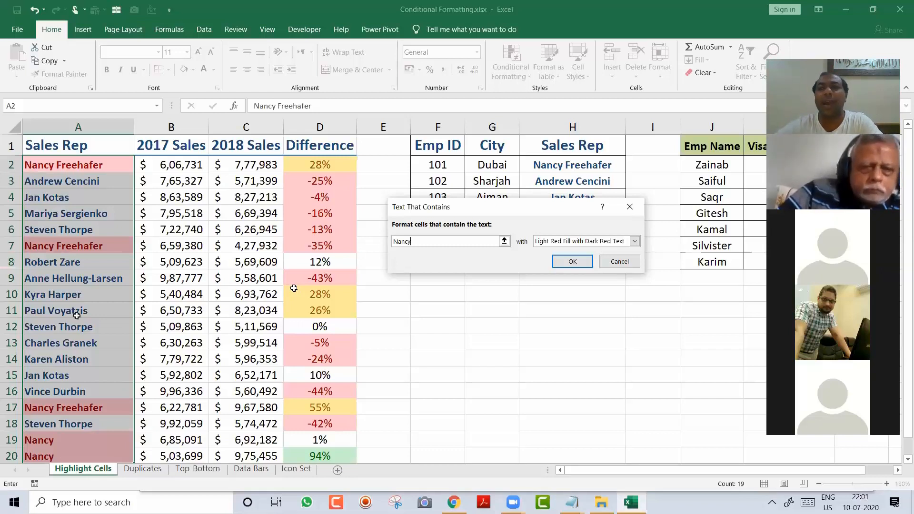
pyautogui.click(574, 262)
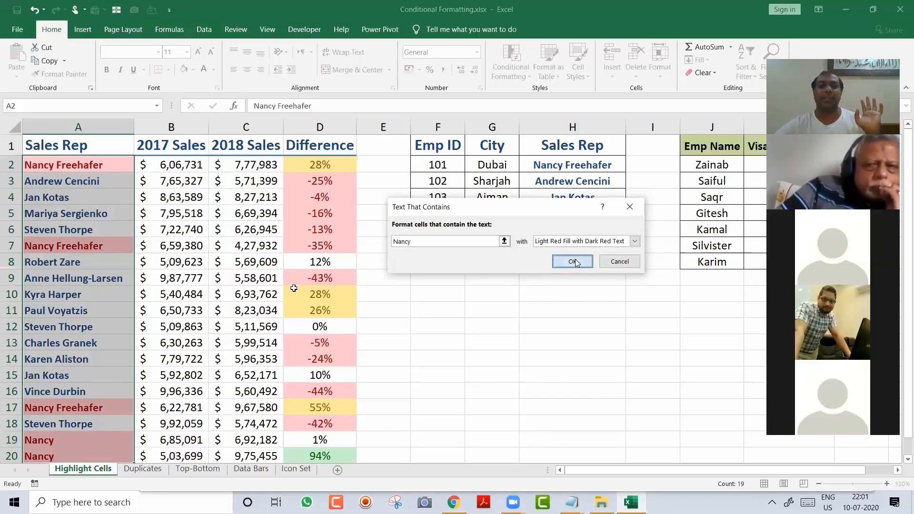
# Test the text rule by replacing the rep in A4 with the highlighted first name, and undo the entry
pyautogui.click(105, 198)
pyautogui.write('Nancy')
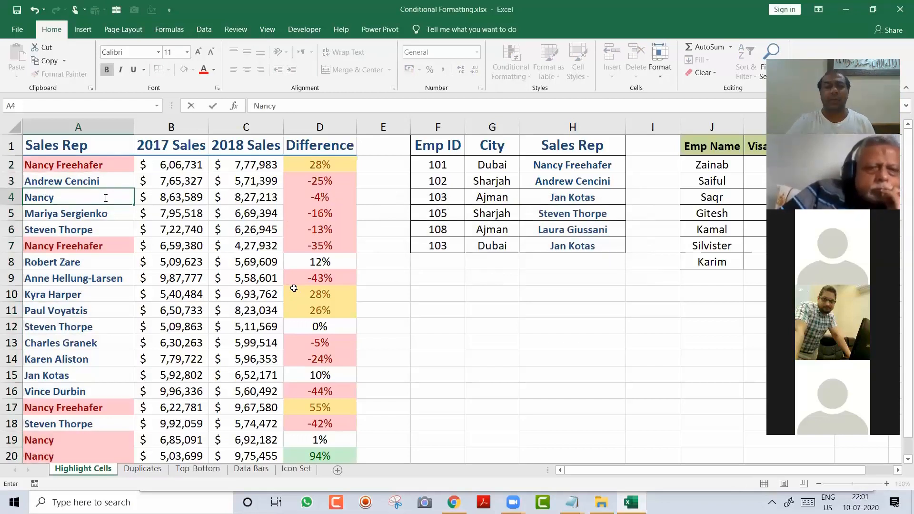
pyautogui.press('Return')
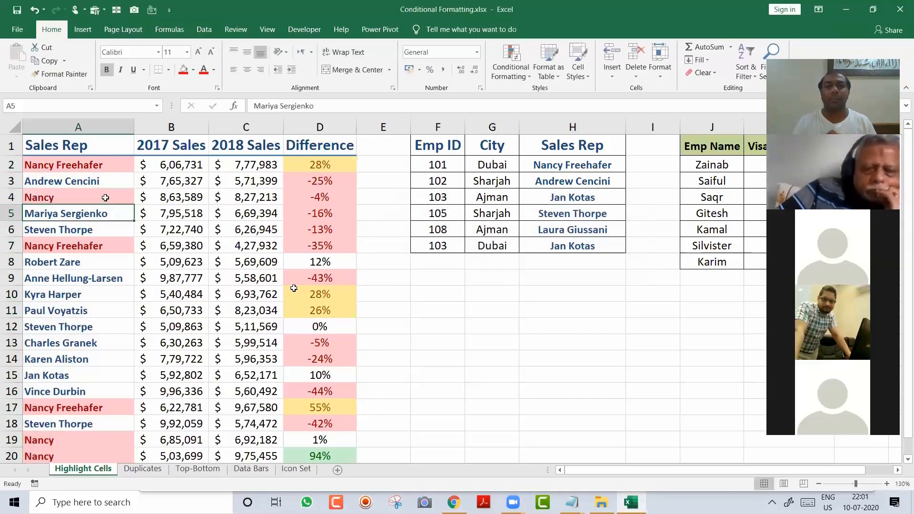
pyautogui.hotkey('ctrl', 'z')
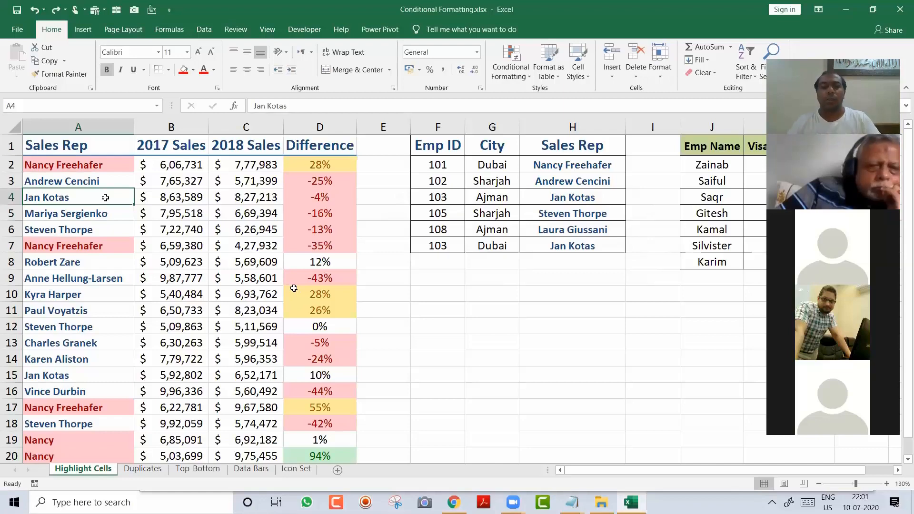
# In the Notepad notes, add an arrow and the rep's first name to lines 4) Equal to and 5) Text that contains
pyautogui.hotkey('alt', 'Tab')
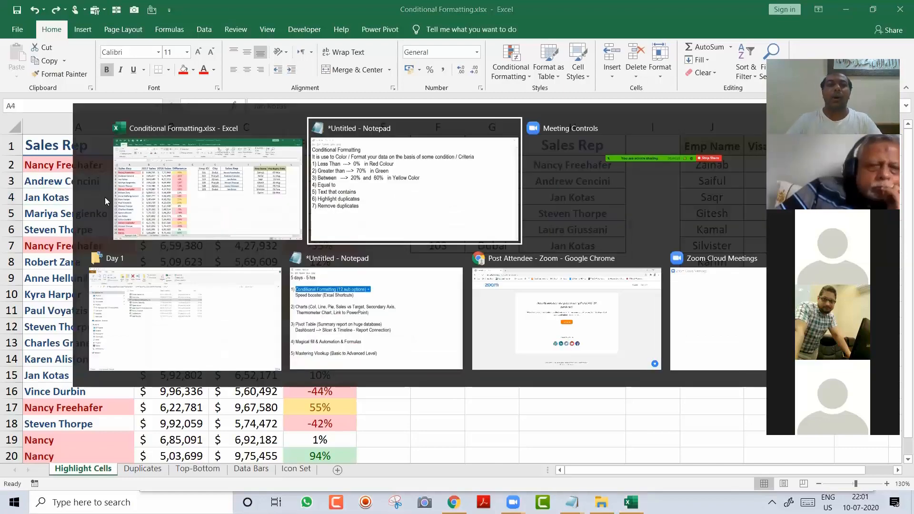
pyautogui.write('-->  Nanc')
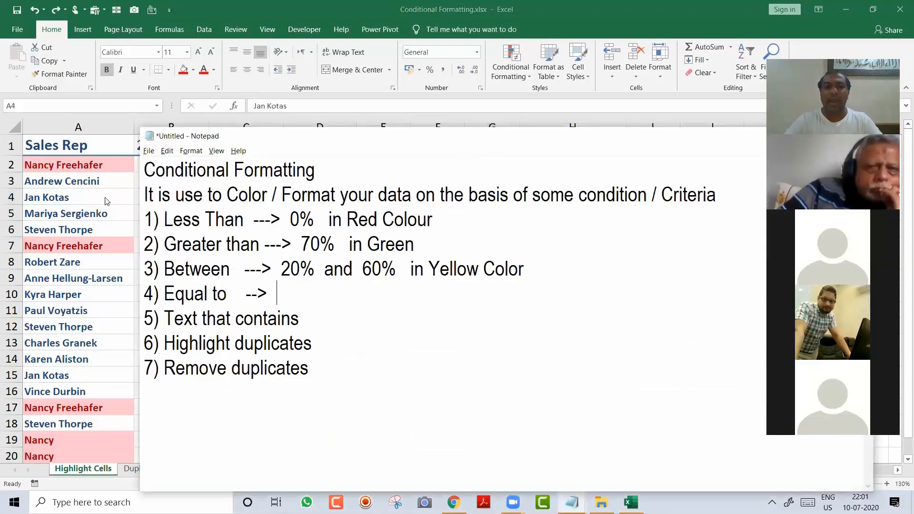
pyautogui.write('y')
pyautogui.press('Down')
pyautogui.write('--')
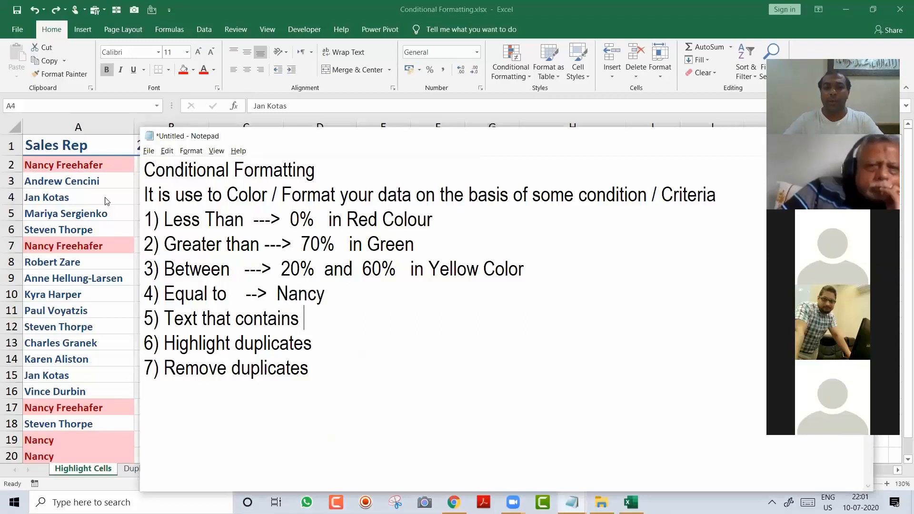
pyautogui.write('> Nancy')
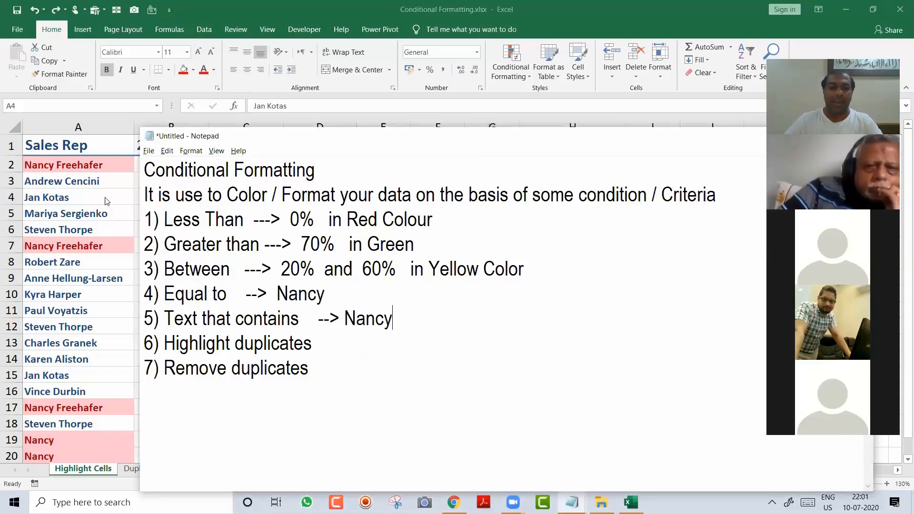
pyautogui.press('Down')
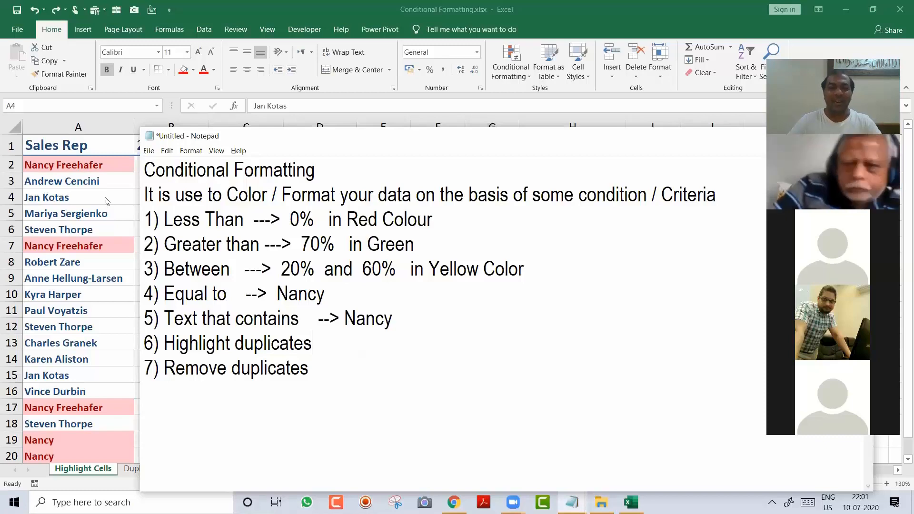
pyautogui.click(106, 197)
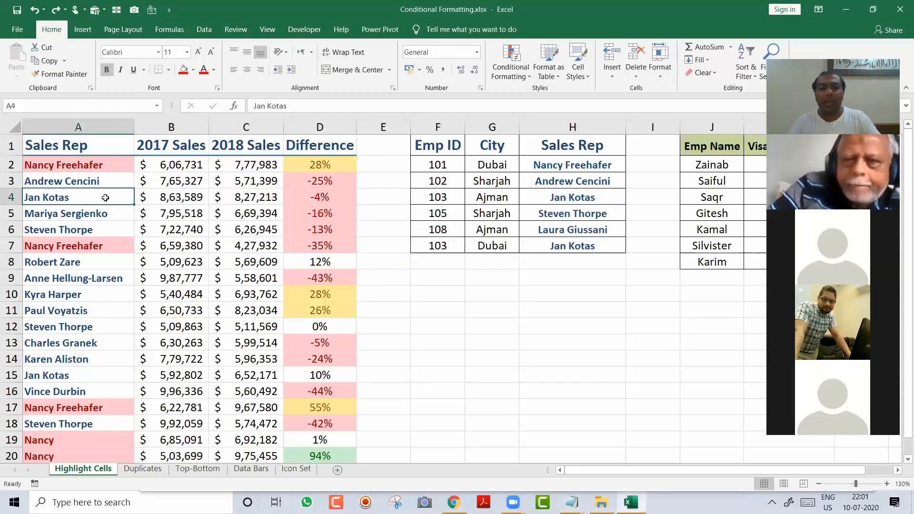
pyautogui.hotkey('alt', 'Tab')
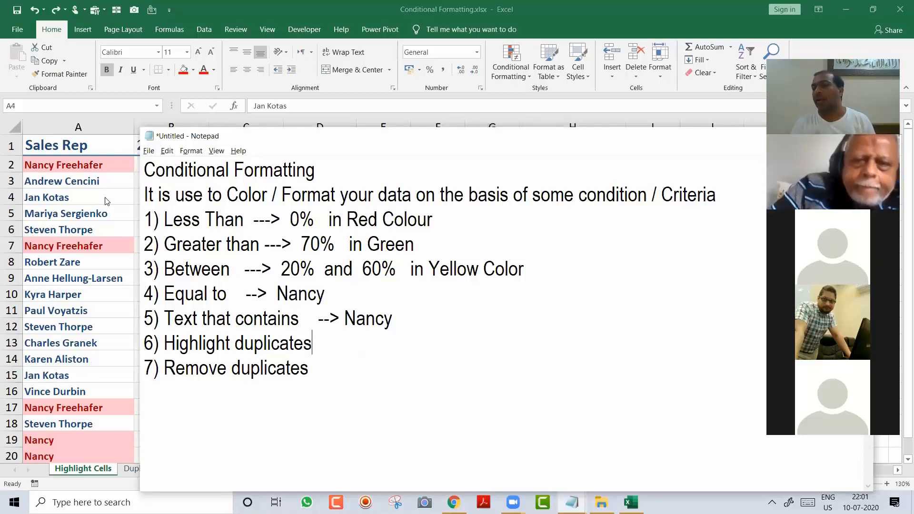
# Return to the Excel workbook and open the Duplicates sheet at 140% zoom
pyautogui.hotkey('alt', 'Tab')
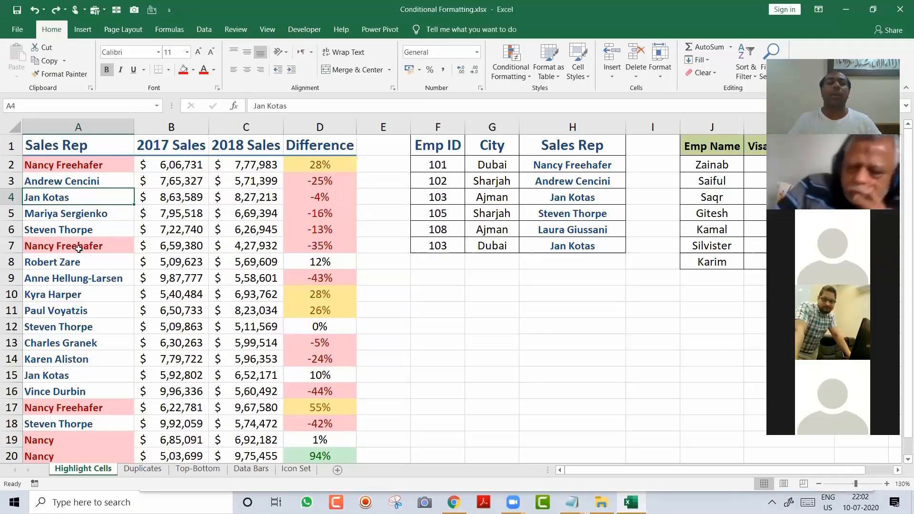
pyautogui.hotkey('ctrl', 'pagedown')
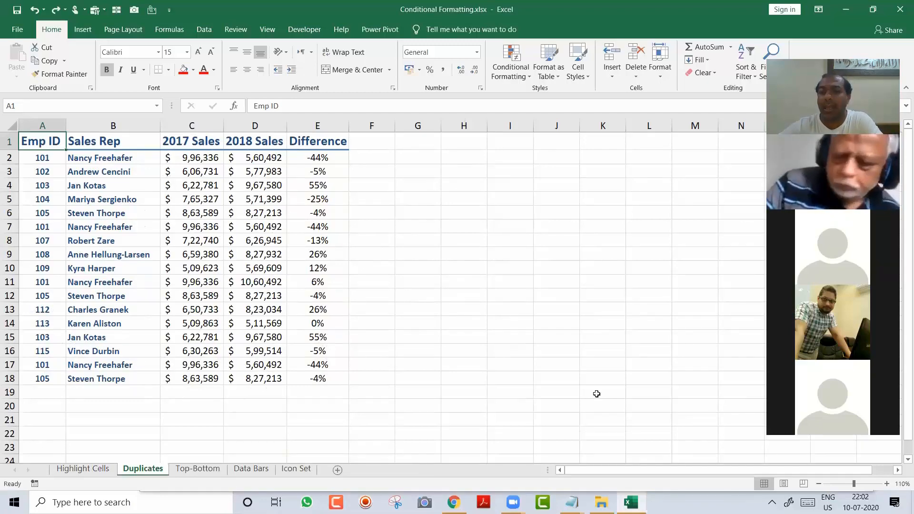
pyautogui.click(887, 484)
pyautogui.click(886, 484)
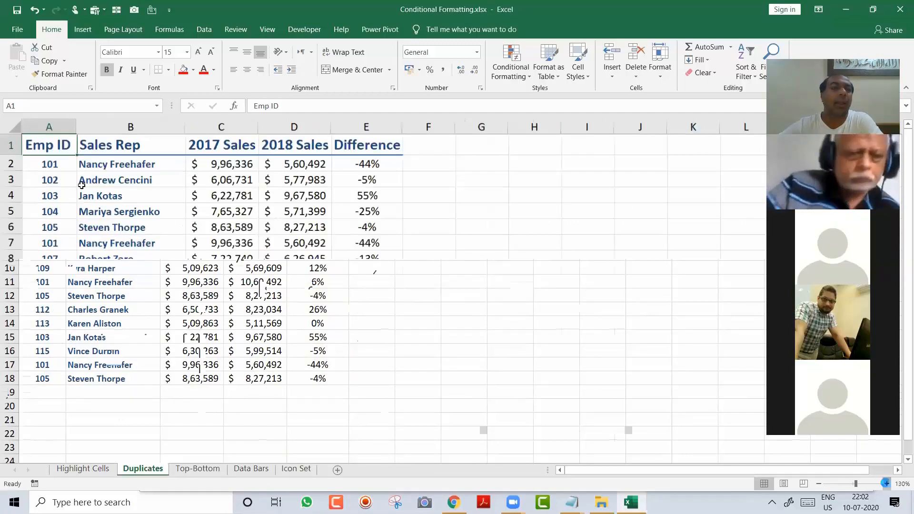
# Highlight duplicate values in the Emp ID cells A2:A18 using Light Red Fill with Dark Red Text
pyautogui.press('Down')
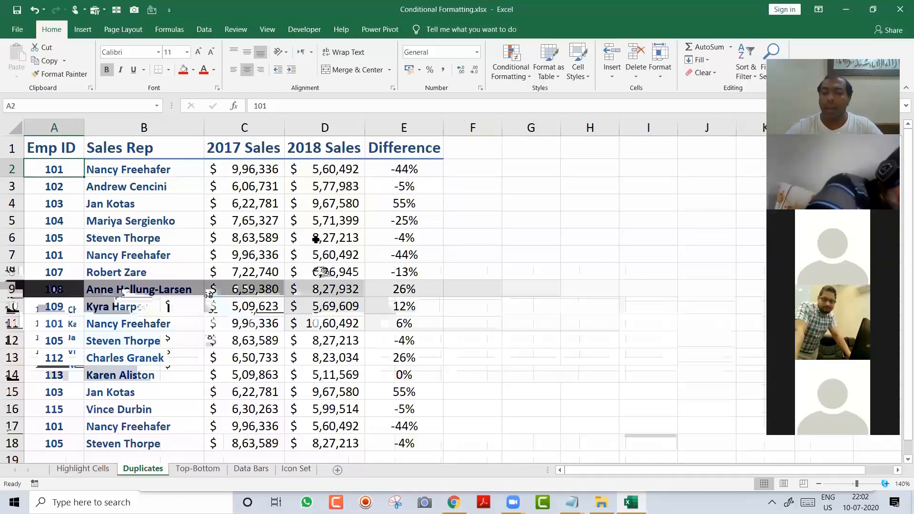
pyautogui.hotkey('ctrl', 'shift', 'Down')
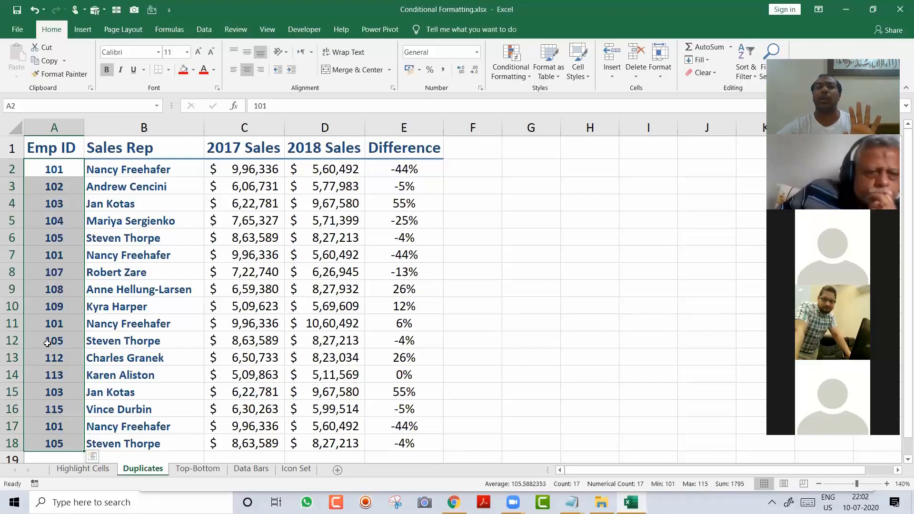
pyautogui.click(495, 76)
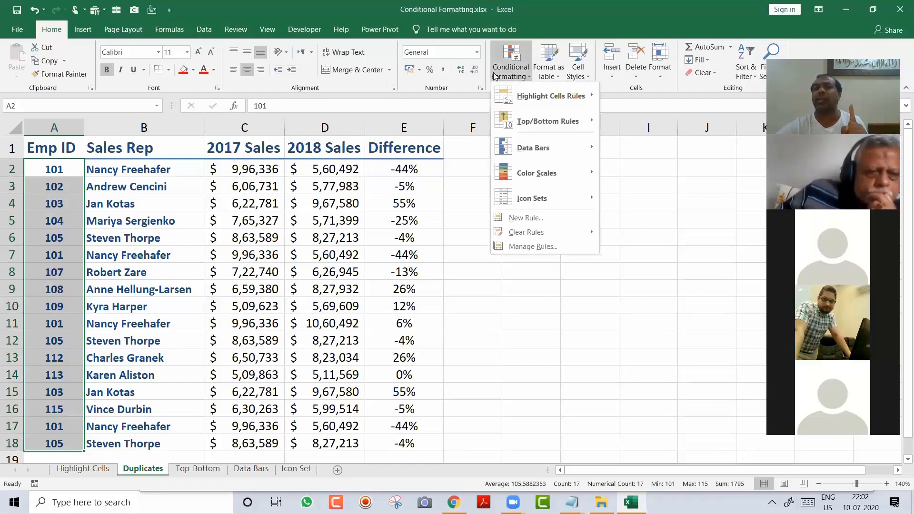
pyautogui.moveTo(522, 97)
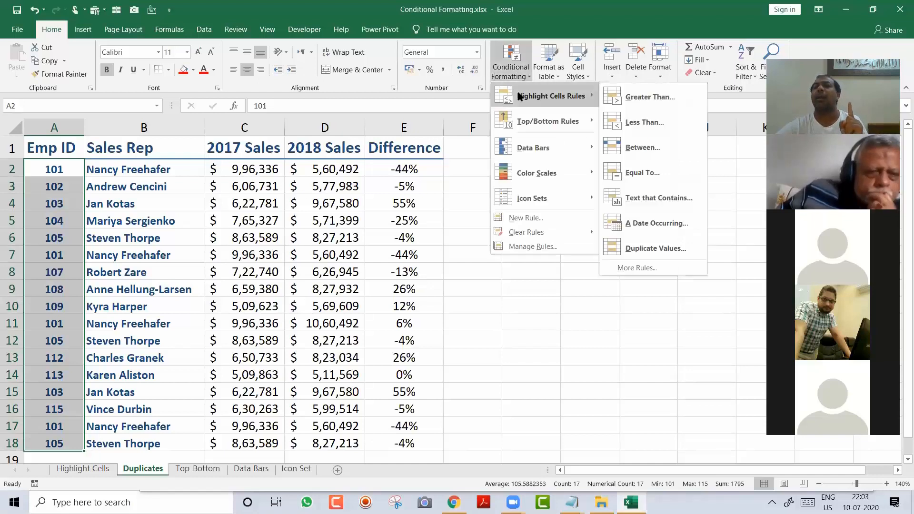
pyautogui.click(691, 246)
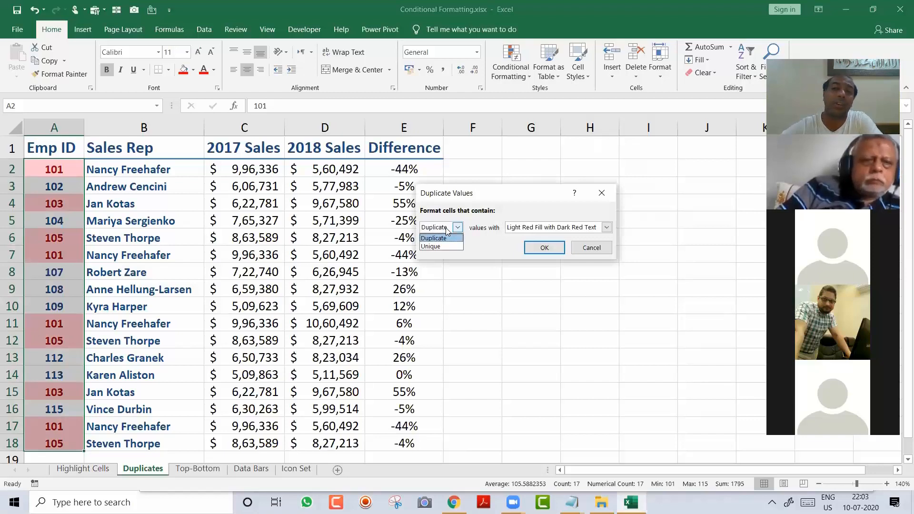
pyautogui.click(444, 238)
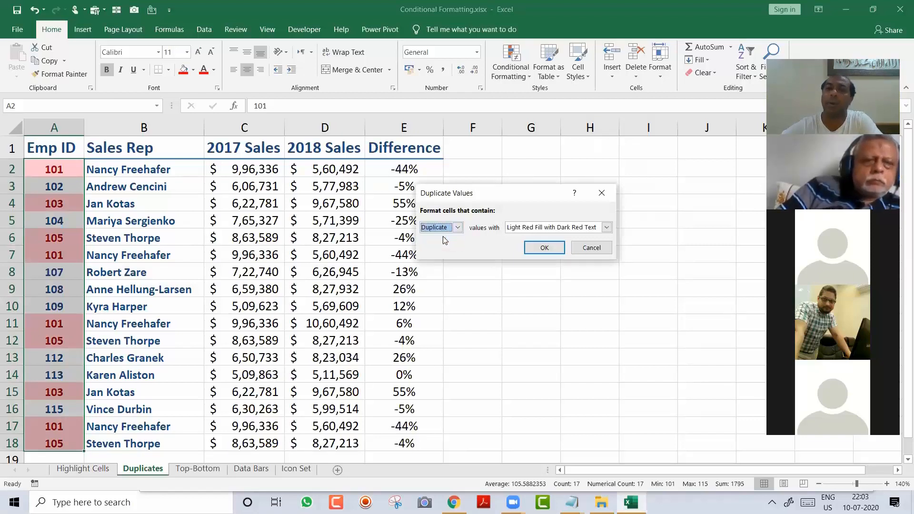
pyautogui.click(545, 248)
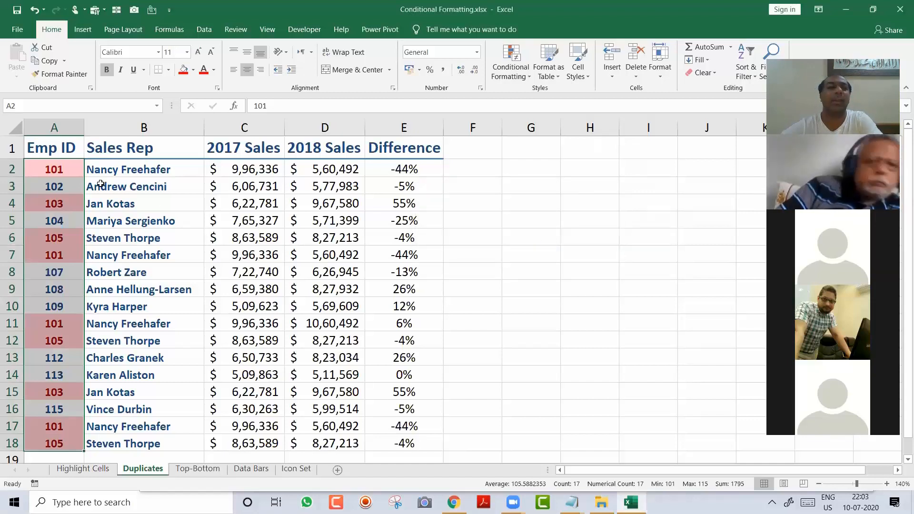
# Examine the highlighted Emp IDs in A2, A7, A11 and A4 against the unhighlighted one in A3
pyautogui.click(72, 170)
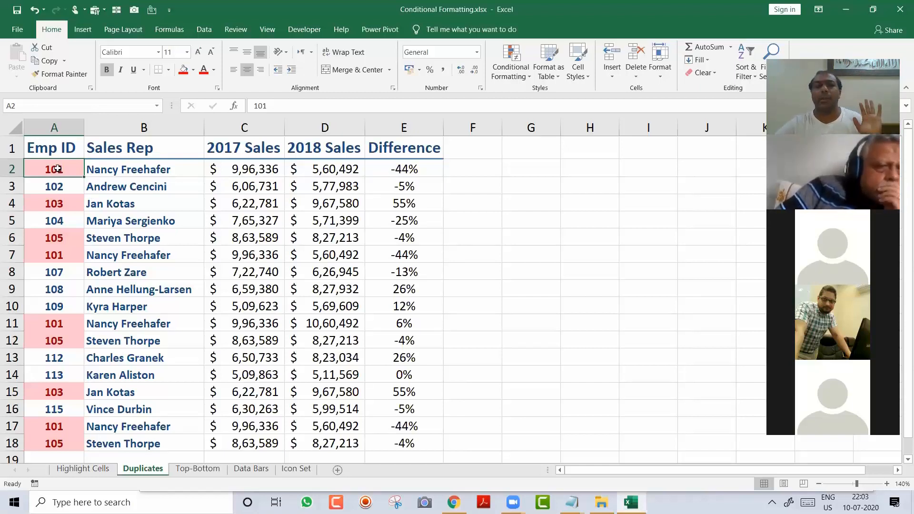
pyautogui.click(58, 253)
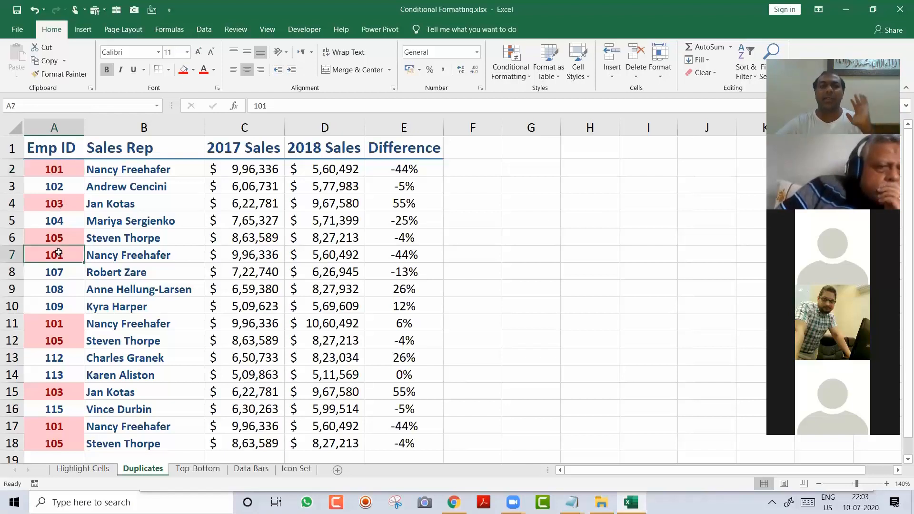
pyautogui.click(63, 317)
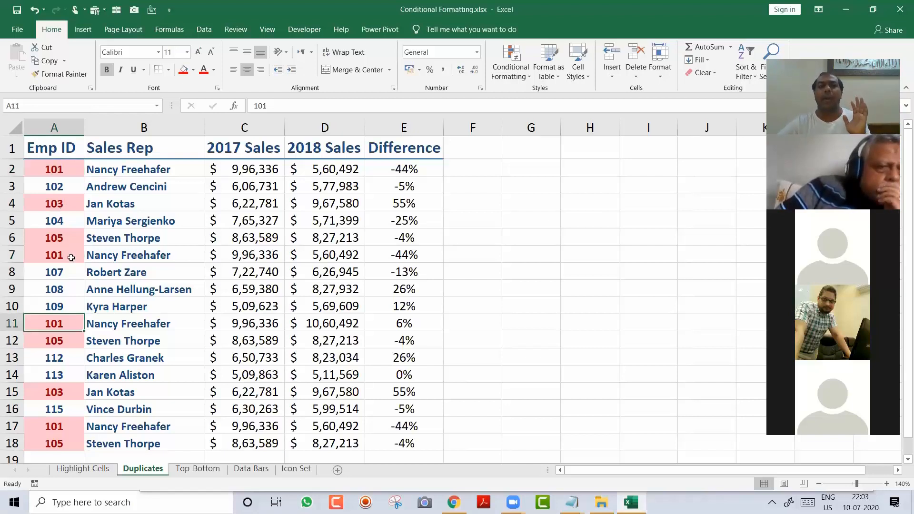
pyautogui.click(67, 206)
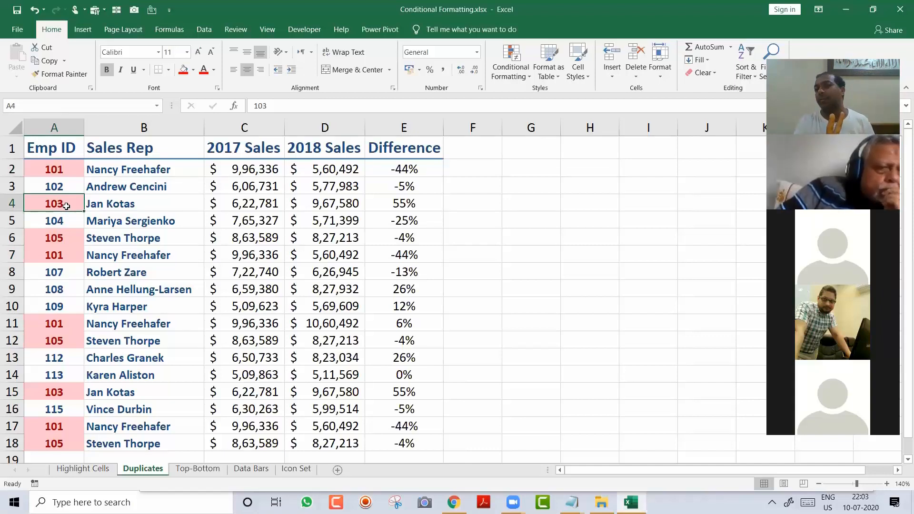
pyautogui.click(63, 186)
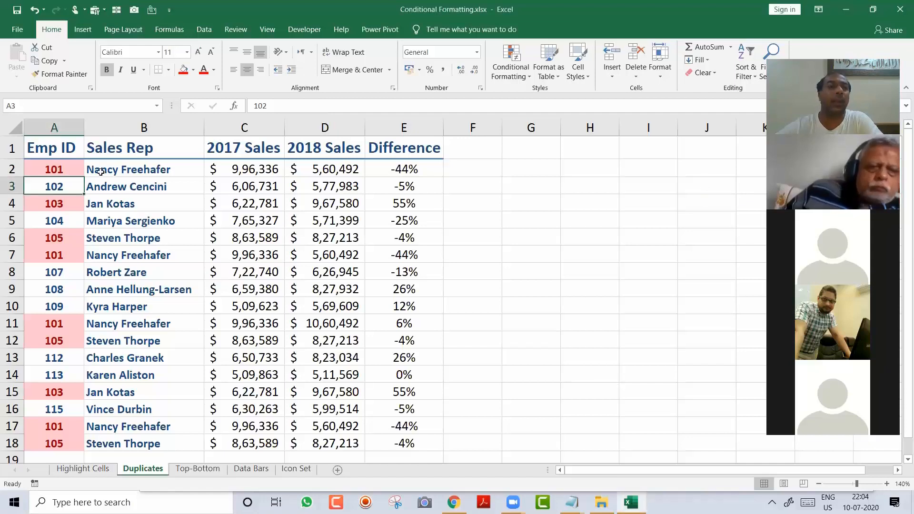
# Sort the table by Emp ID from smallest to largest
pyautogui.click(64, 148)
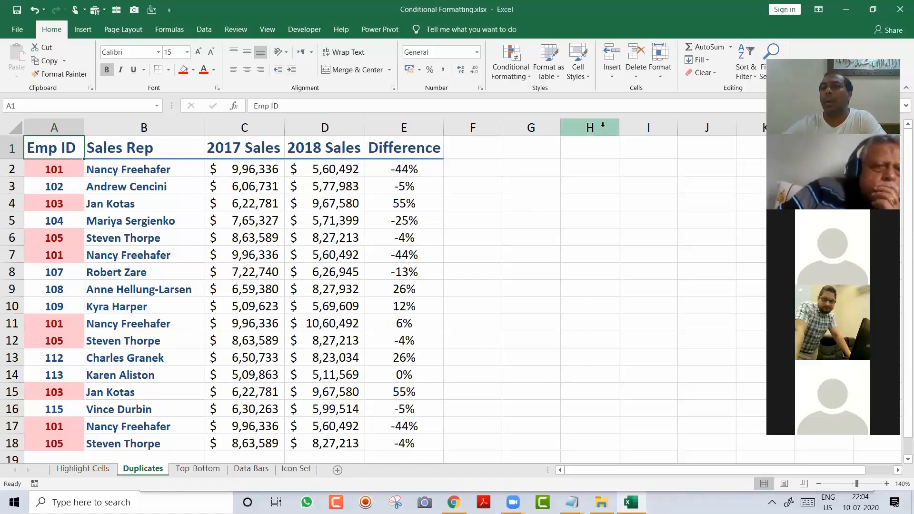
pyautogui.click(746, 74)
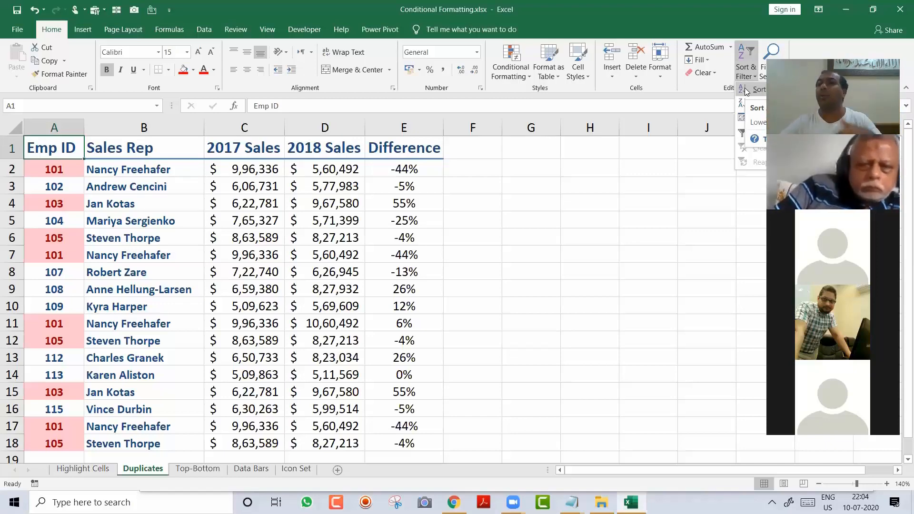
pyautogui.click(747, 91)
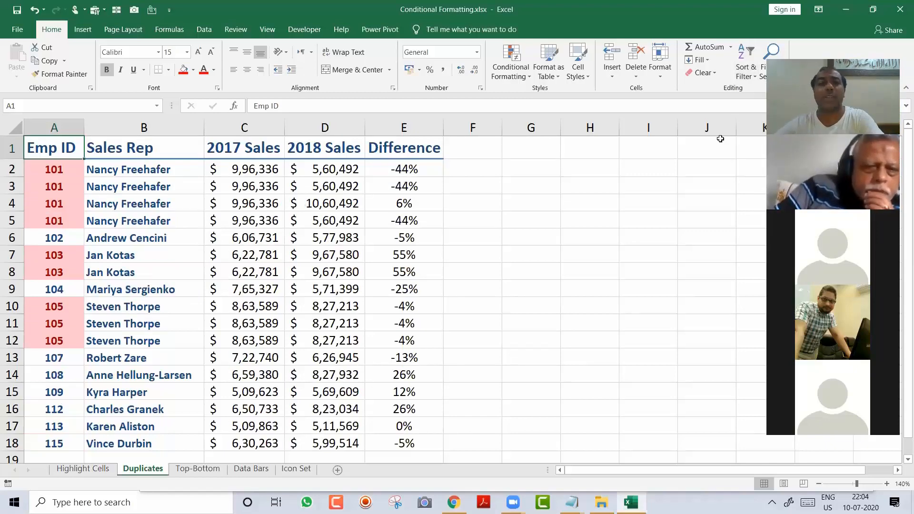
# Select the repeated rows of Emp ID 101 across A3:E5 to examine them
pyautogui.click(52, 186)
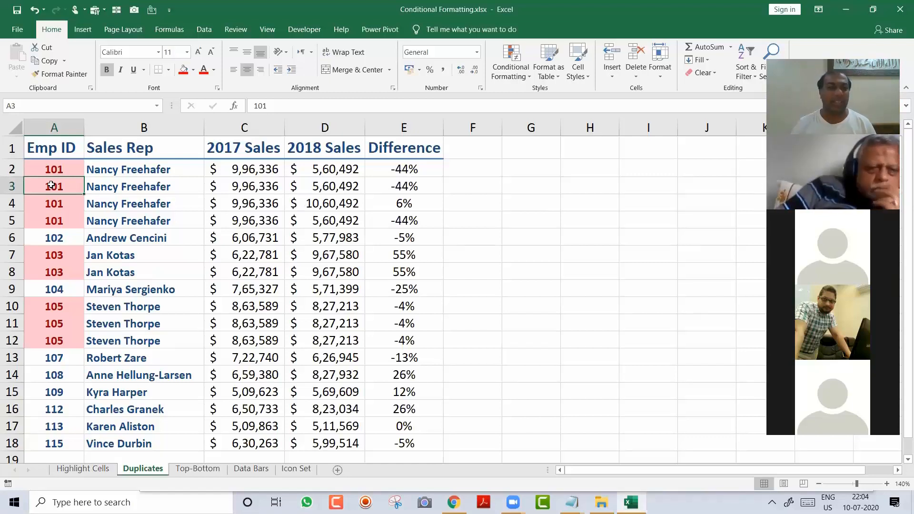
pyautogui.hotkey('shift', 'Down')
pyautogui.hotkey('shift', 'Down')
pyautogui.hotkey('shift', 'Right')
pyautogui.hotkey('shift', 'Right')
pyautogui.hotkey('shift', 'Right')
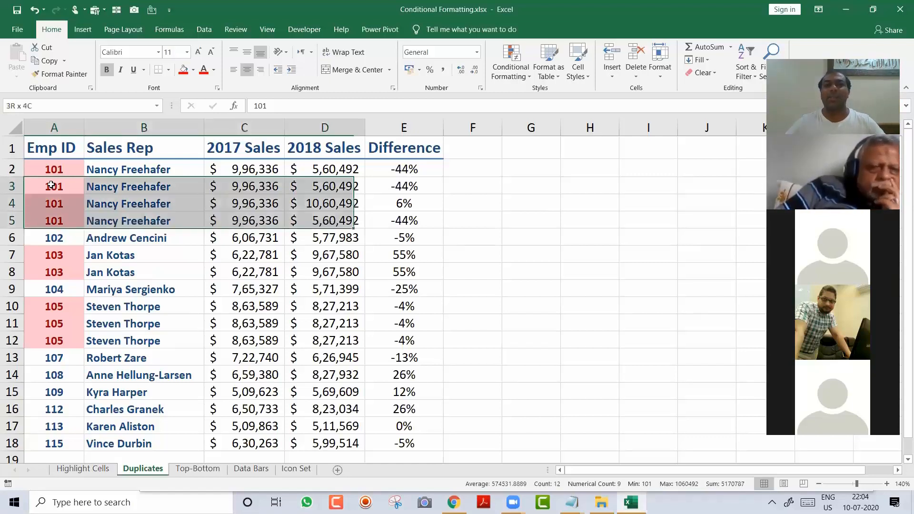
pyautogui.hotkey('shift', 'Right')
# Select both rows of Emp ID 103 across A7:E8 to examine them
pyautogui.click(51, 185)
pyautogui.press('Down')
pyautogui.press('Down')
pyautogui.press('Down')
pyautogui.press('Down')
pyautogui.hotkey('shift', 'Down')
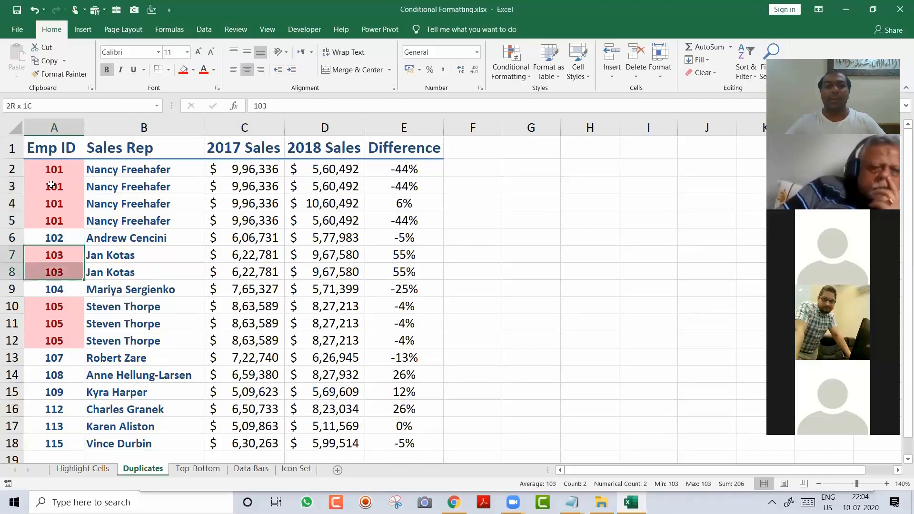
pyautogui.hotkey('shift', 'Right')
pyautogui.hotkey('shift', 'Right')
pyautogui.hotkey('shift', 'Right')
pyautogui.hotkey('shift', 'Right')
# Select the repeated rows of Emp ID 105 across A11:E12 to examine them, and clear the selection
pyautogui.press('Down')
pyautogui.press('Down')
pyautogui.press('Down')
pyautogui.press('Down')
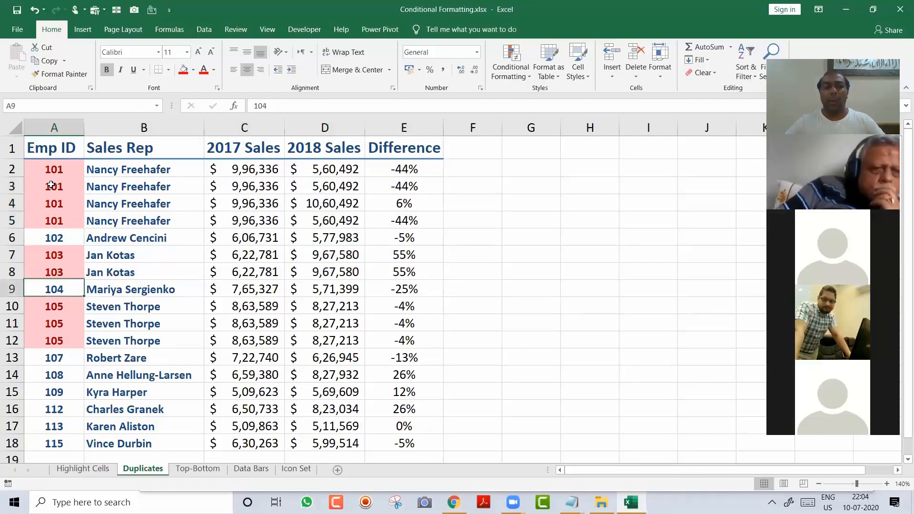
pyautogui.hotkey('shift', 'Down')
pyautogui.hotkey('shift', 'Right')
pyautogui.hotkey('shift', 'Right')
pyautogui.hotkey('shift', 'Right')
pyautogui.hotkey('shift', 'Right')
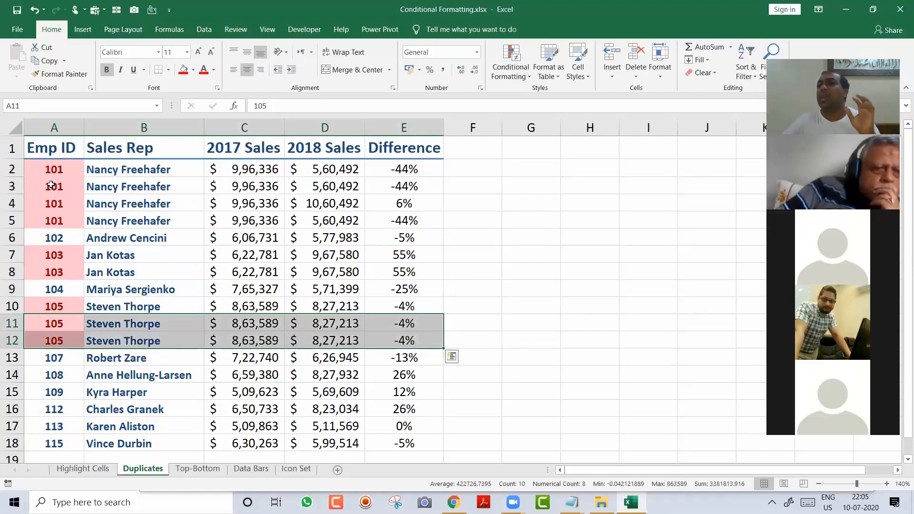
pyautogui.press('Left')
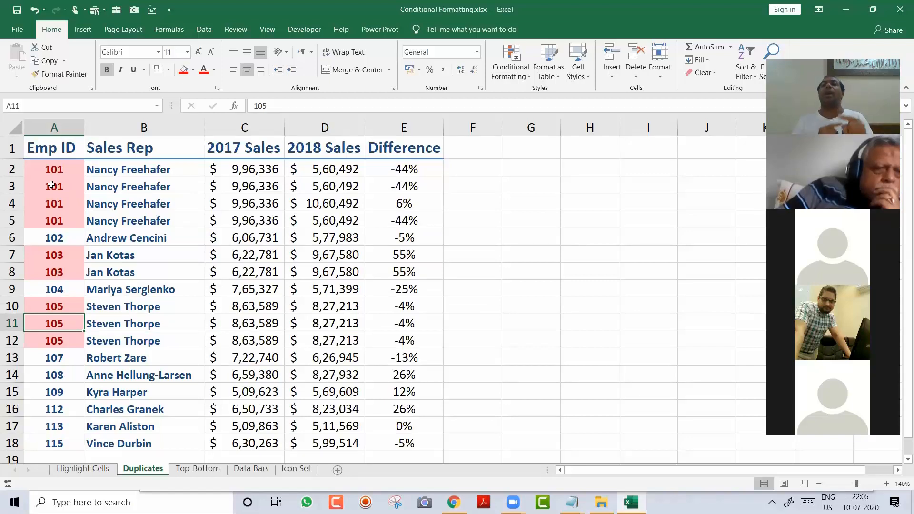
pyautogui.click(155, 225)
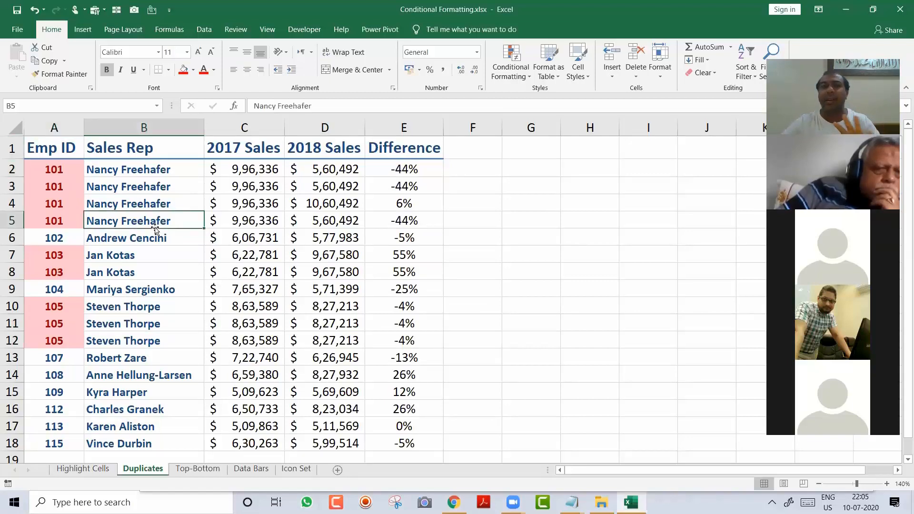
pyautogui.click(210, 36)
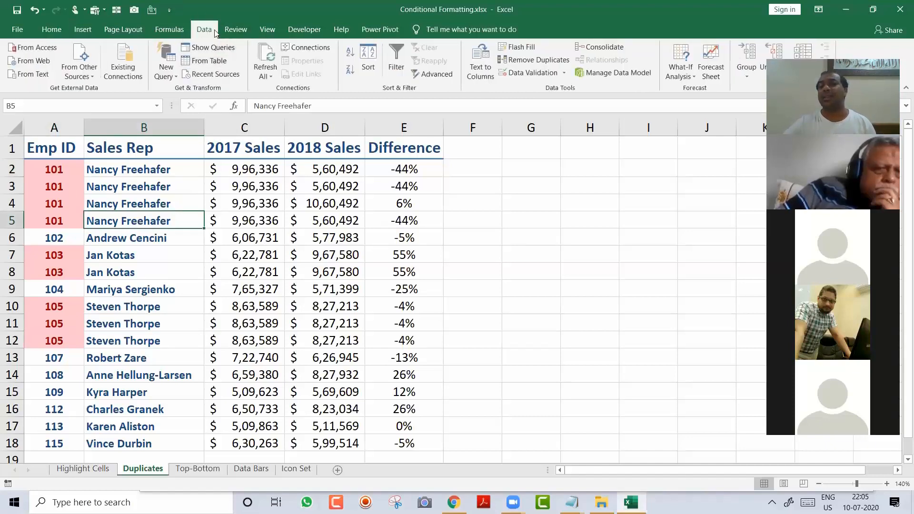
pyautogui.click(55, 32)
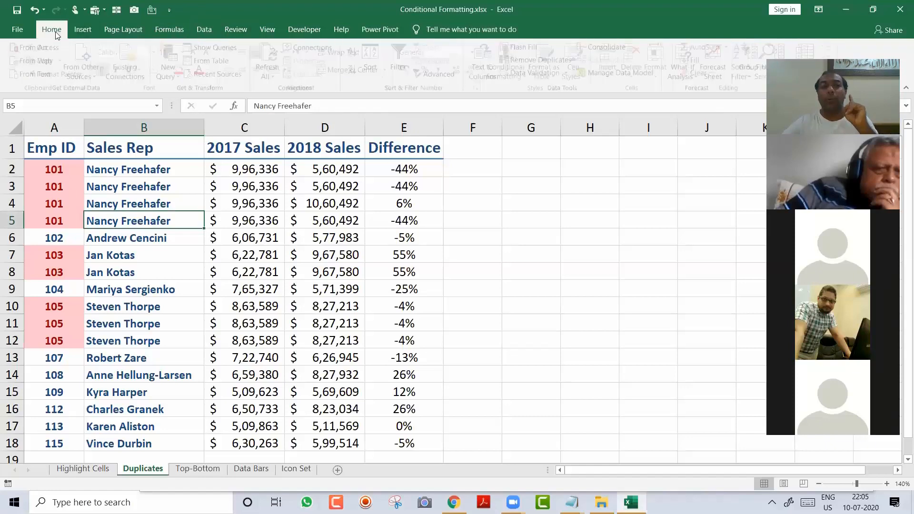
pyautogui.click(511, 69)
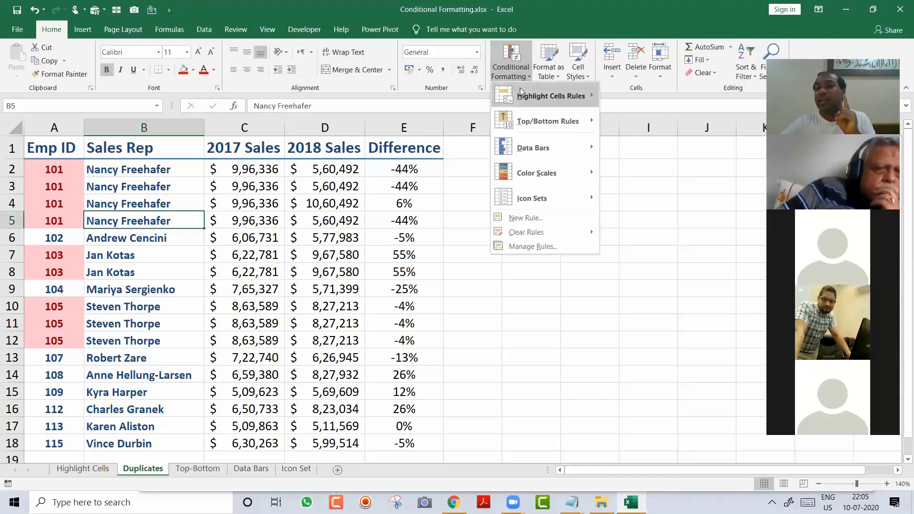
pyautogui.moveTo(522, 93)
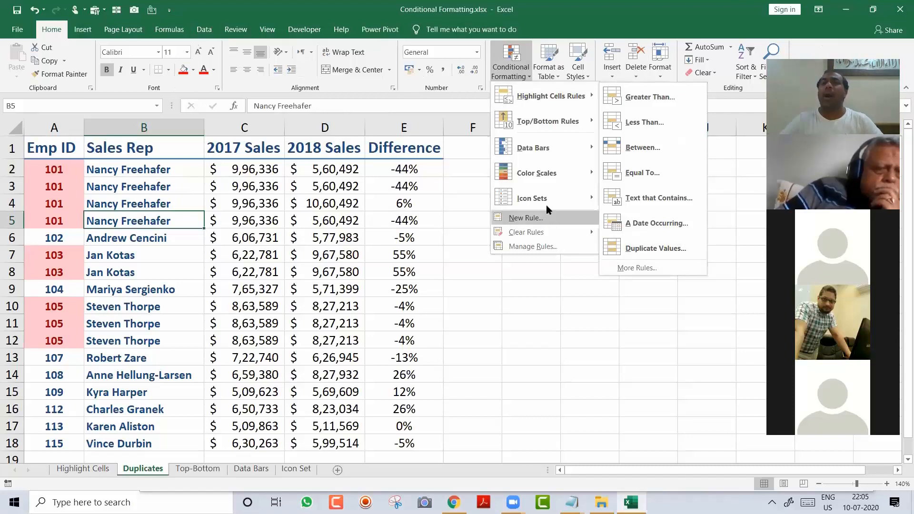
pyautogui.click(331, 119)
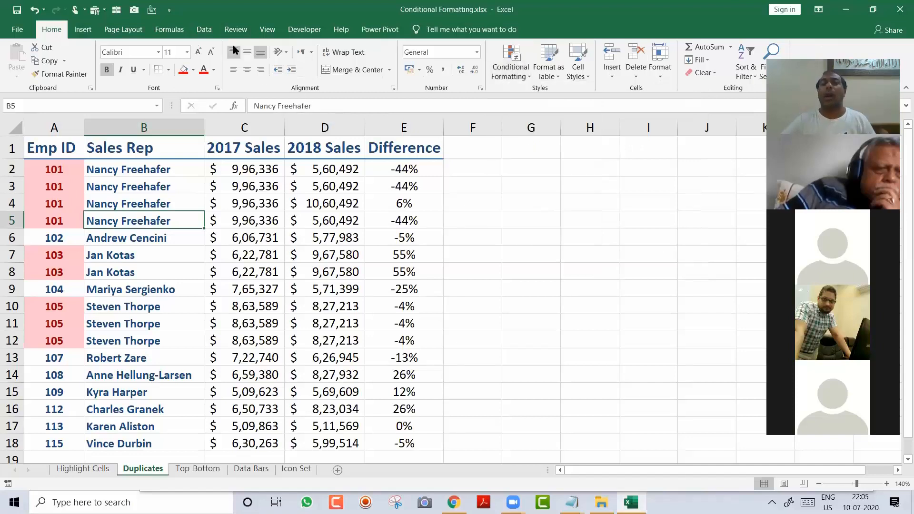
# Remove the table's duplicate rows by checking only the Emp ID column, with the data treated as having headers
pyautogui.click(204, 29)
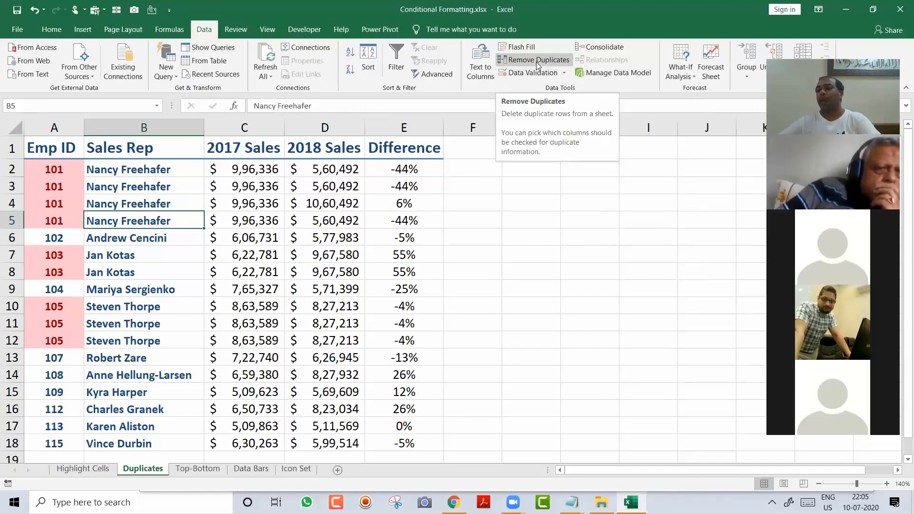
pyautogui.click(508, 59)
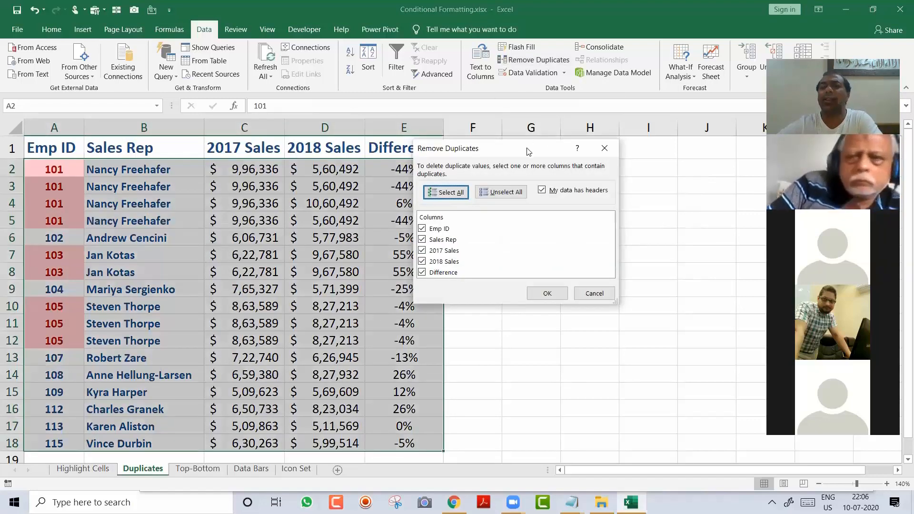
pyautogui.moveTo(528, 151); pyautogui.dragTo(492, 152)
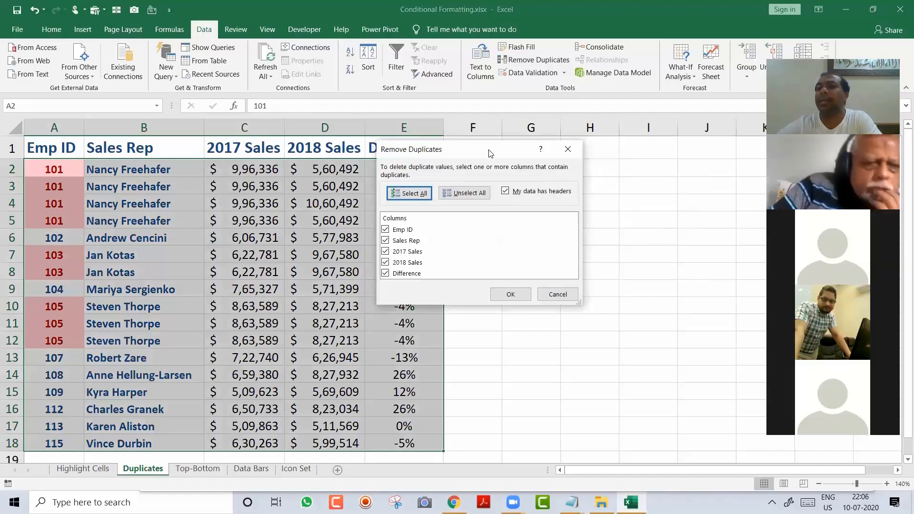
pyautogui.click(473, 193)
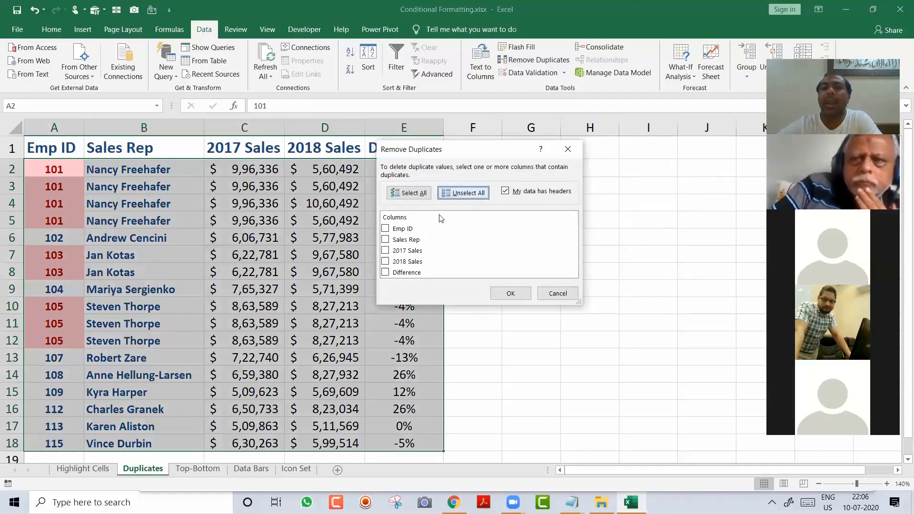
pyautogui.click(386, 230)
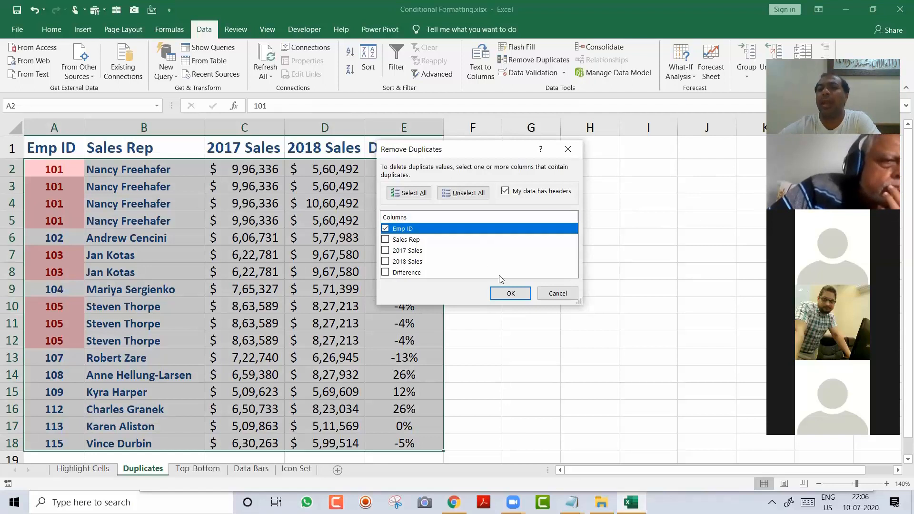
pyautogui.click(509, 295)
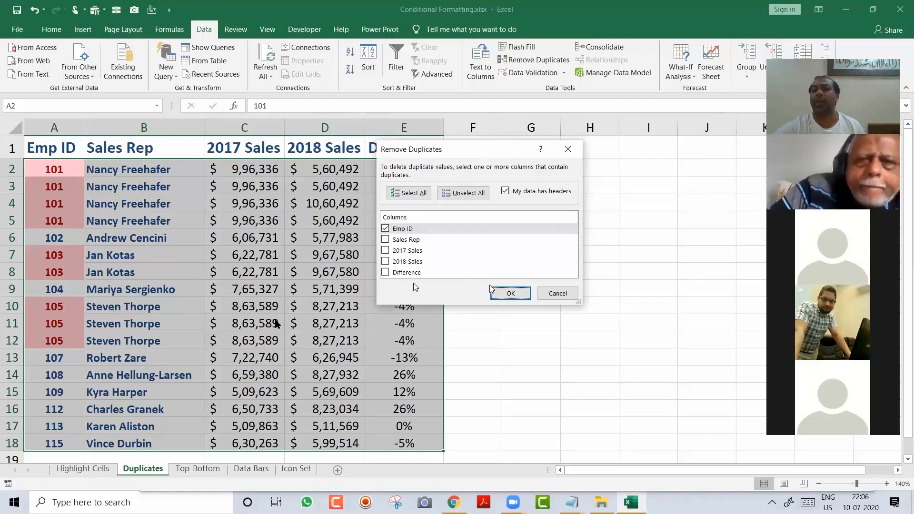
pyautogui.click(502, 293)
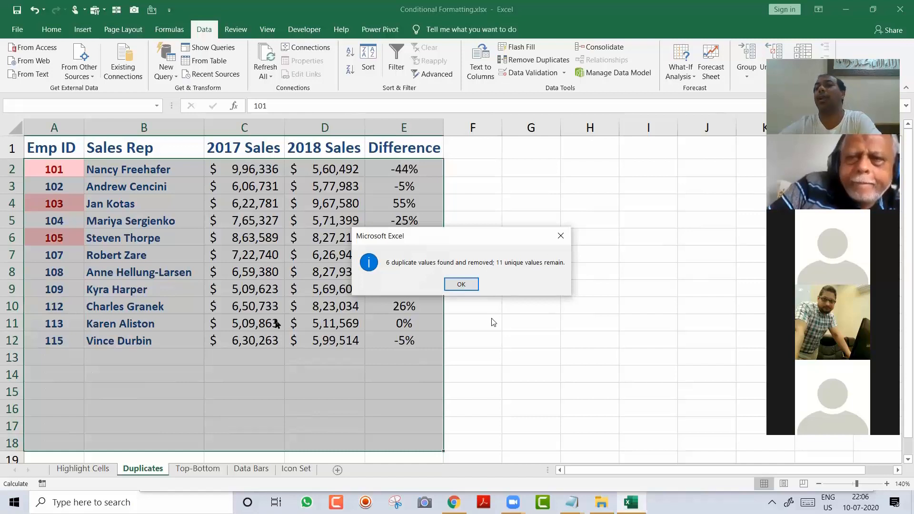
pyautogui.click(464, 286)
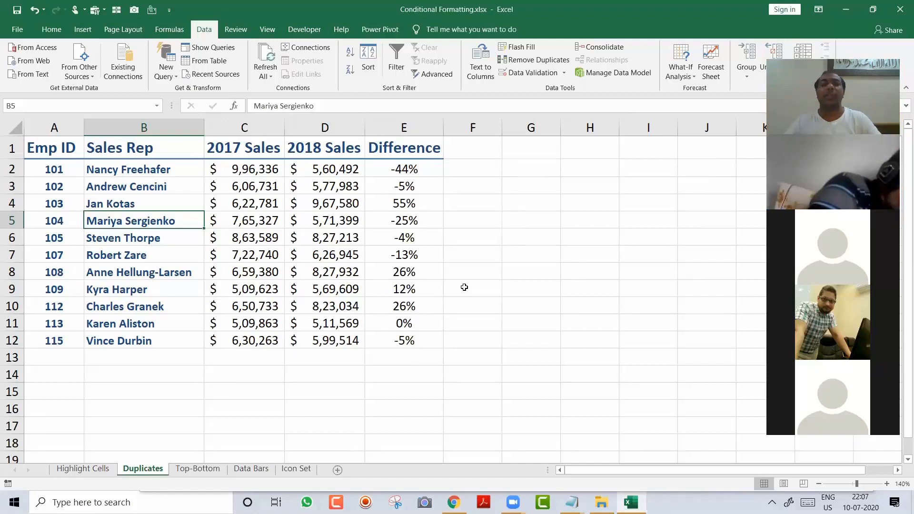
# Switch to Notepad and extend note line 7 to read "Remove duplicates --> Data Tab --> Remove Duplicates"
pyautogui.hotkey('alt', 'Tab')
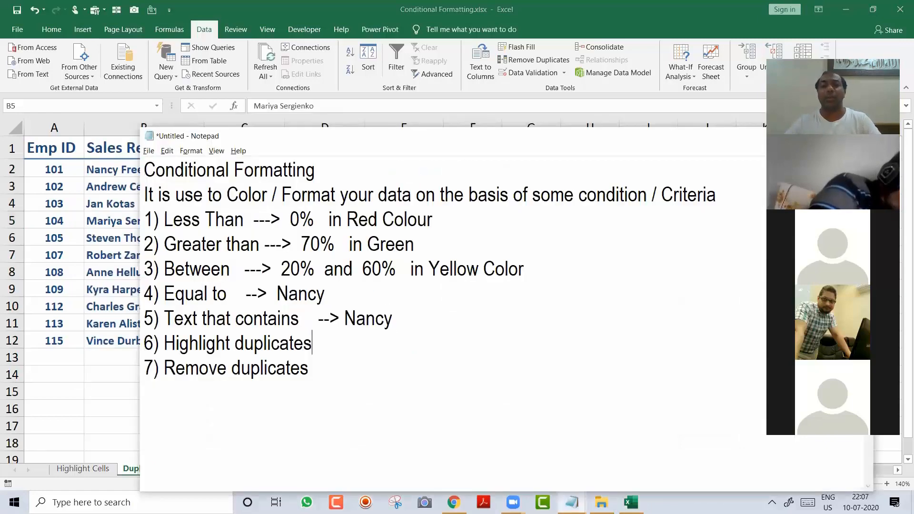
pyautogui.press('Down')
pyautogui.write('--> ')
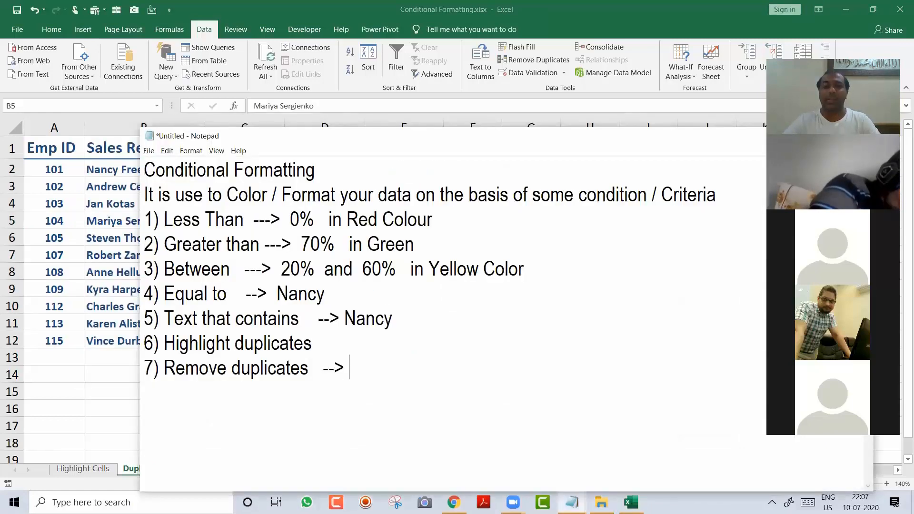
pyautogui.write(' Remove Dup')
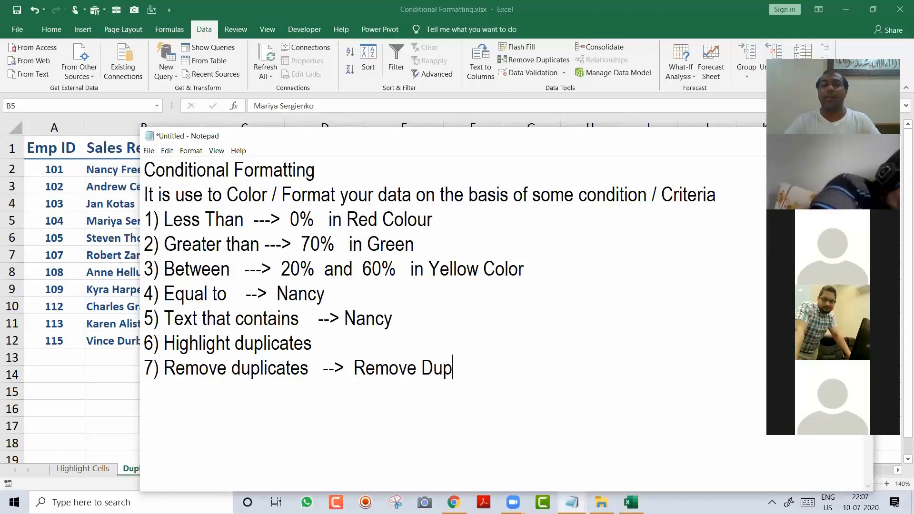
pyautogui.write('licates')
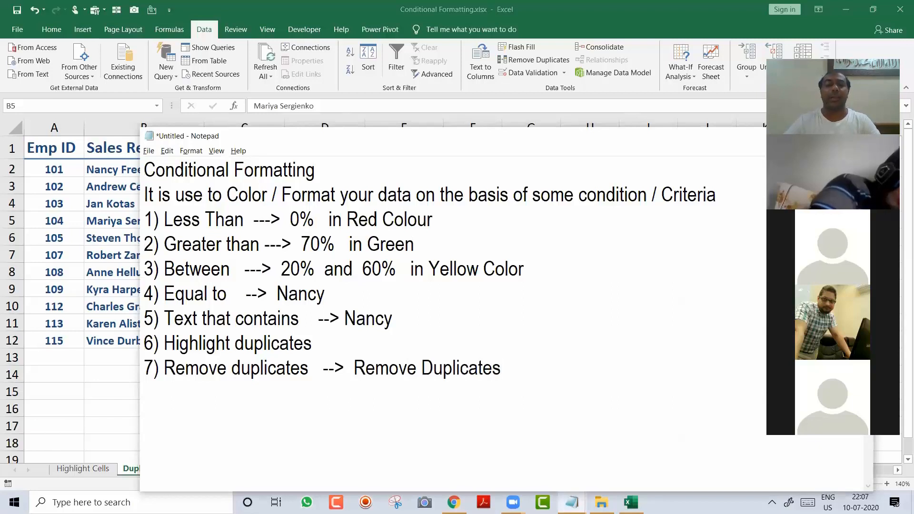
pyautogui.write('Date')
pyautogui.press('BackSpace')
pyautogui.press('BackSpace')
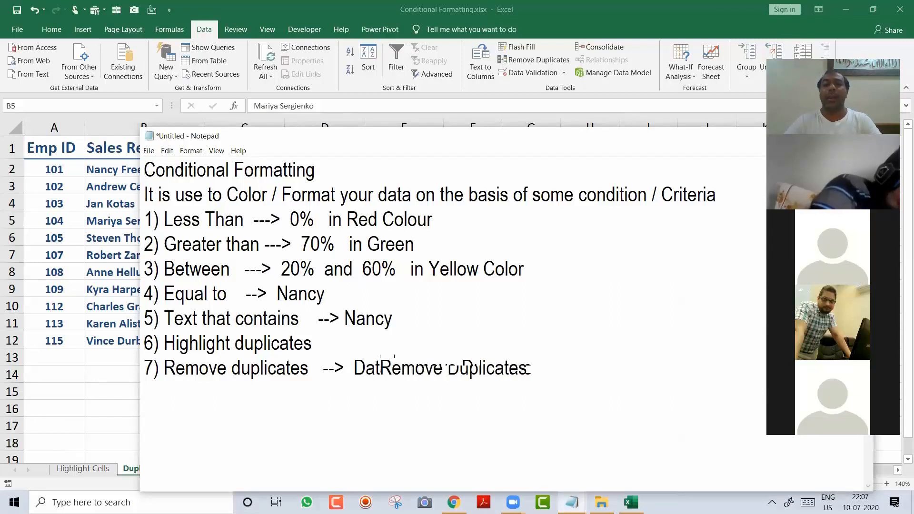
pyautogui.write('a Tab ')
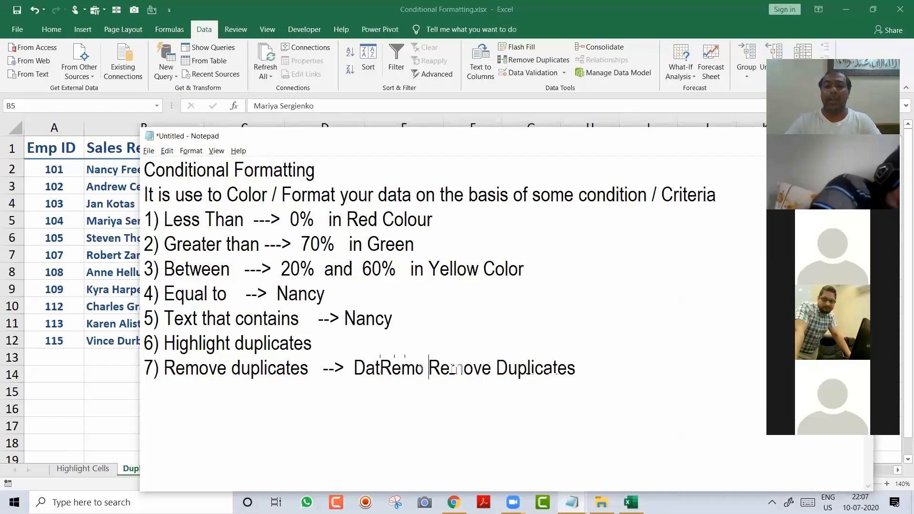
pyautogui.write(' -->')
pyautogui.press('End')
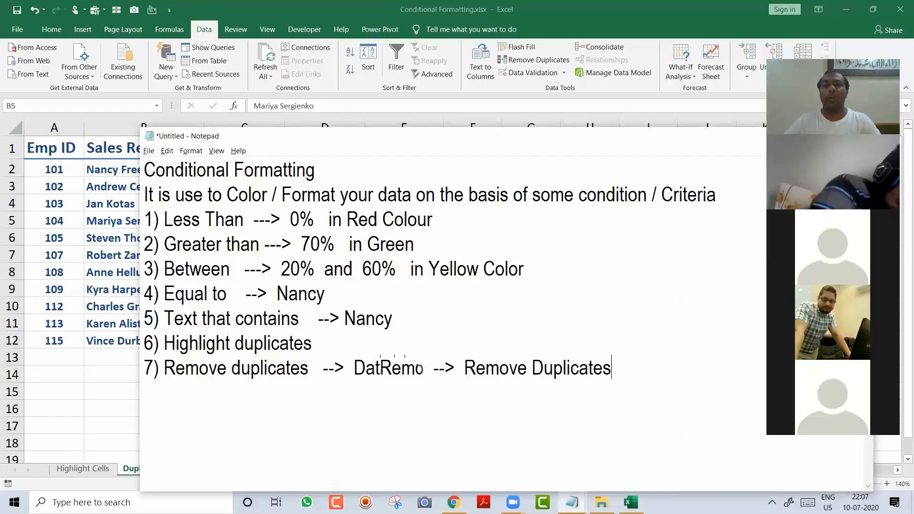
# Switch back to Excel and undo the removal of the duplicate rows on the Duplicates sheet
pyautogui.hotkey('alt', 'Tab')
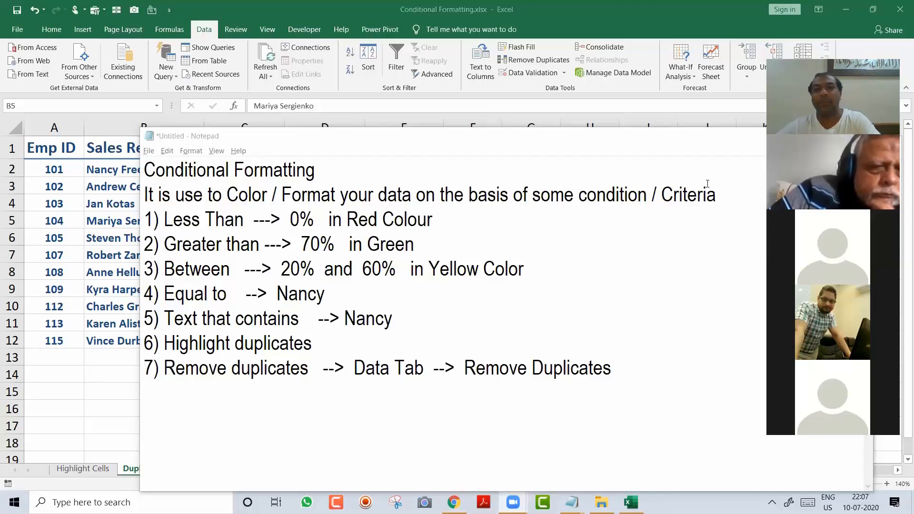
pyautogui.click(95, 193)
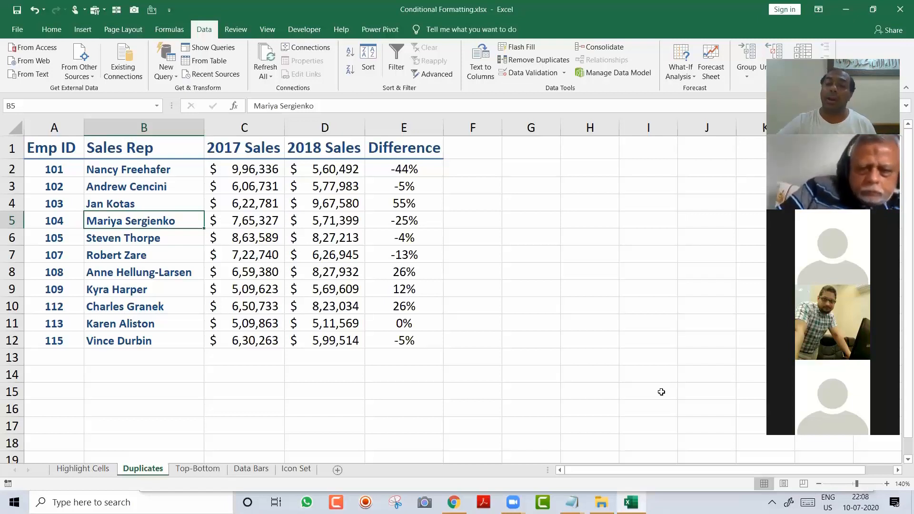
pyautogui.click(706, 188)
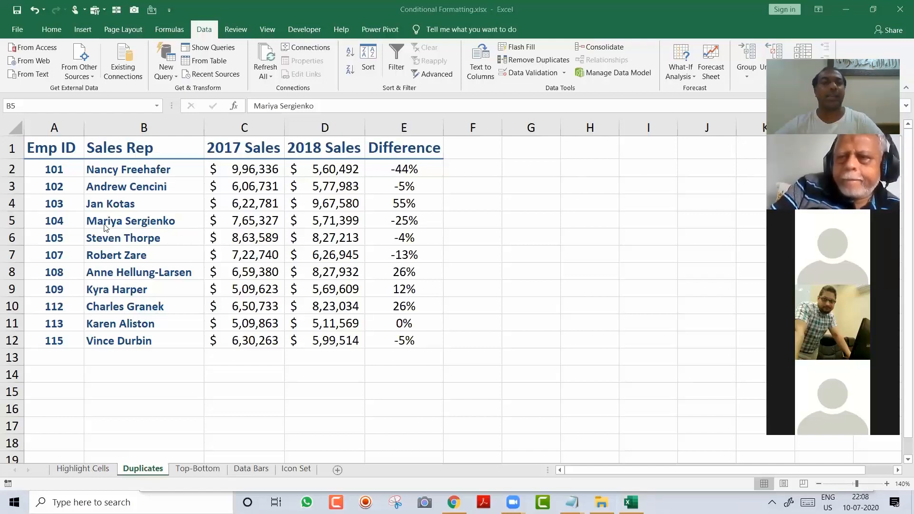
pyautogui.click(117, 220)
pyautogui.hotkey('ctrl', 'z')
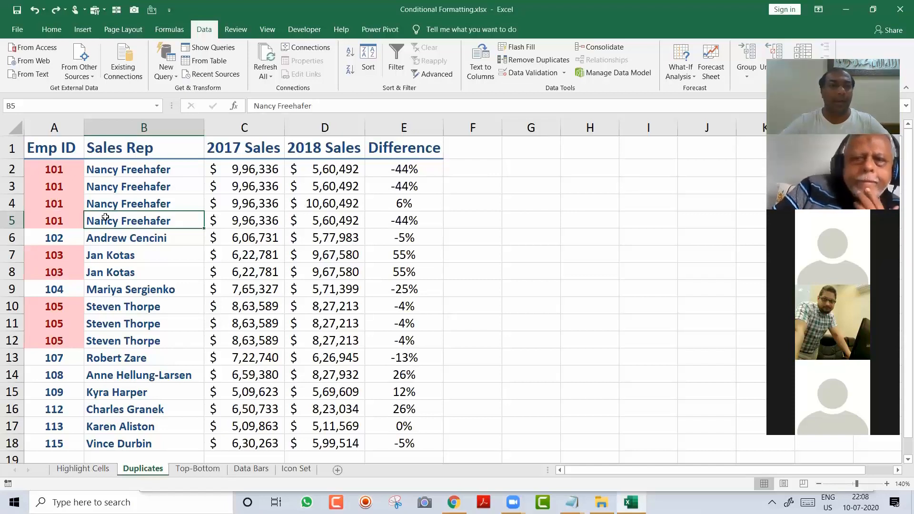
# Select all four Emp ID 101 cells, A2:A5, to examine the repeated entries
pyautogui.click(61, 166)
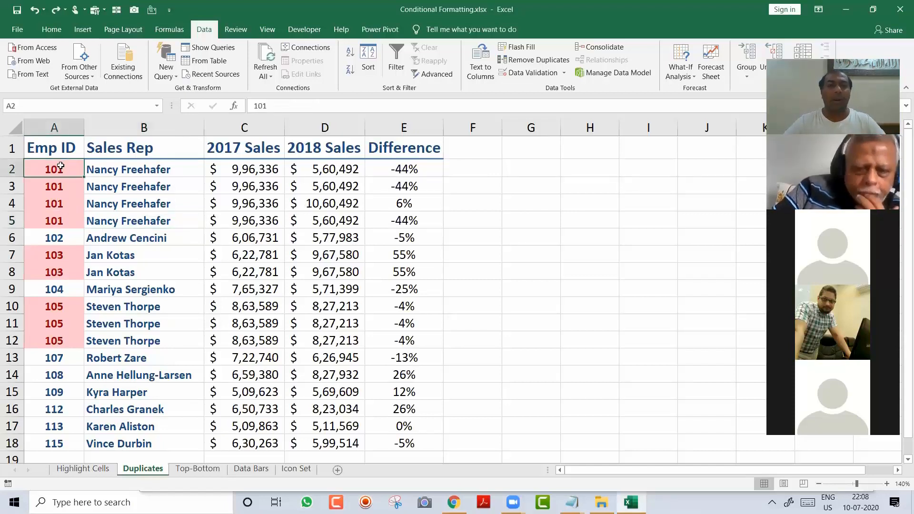
pyautogui.hotkey('shift', 'Down')
pyautogui.hotkey('shift', 'Down')
pyautogui.hotkey('shift', 'Down')
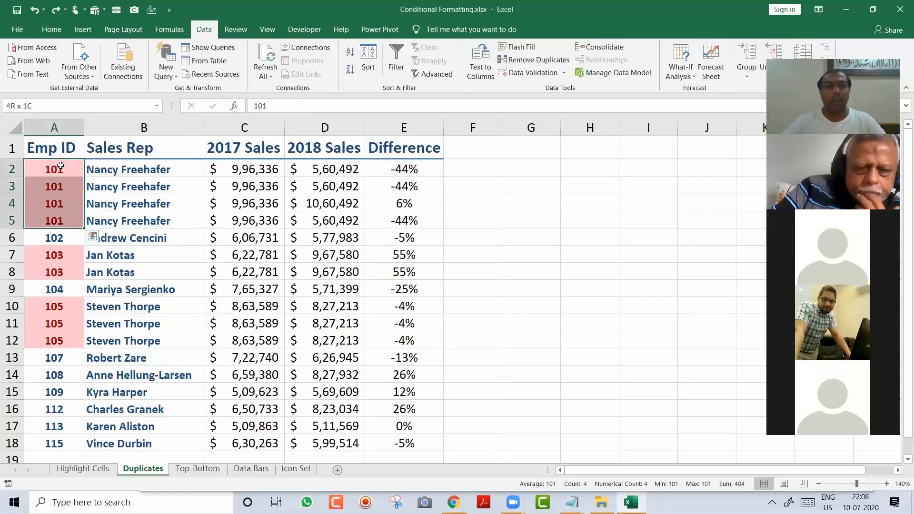
# Compare the repeated entries in rows 2 to 5 across all columns, from Emp ID through Difference
pyautogui.hotkey('shift', 'Right')
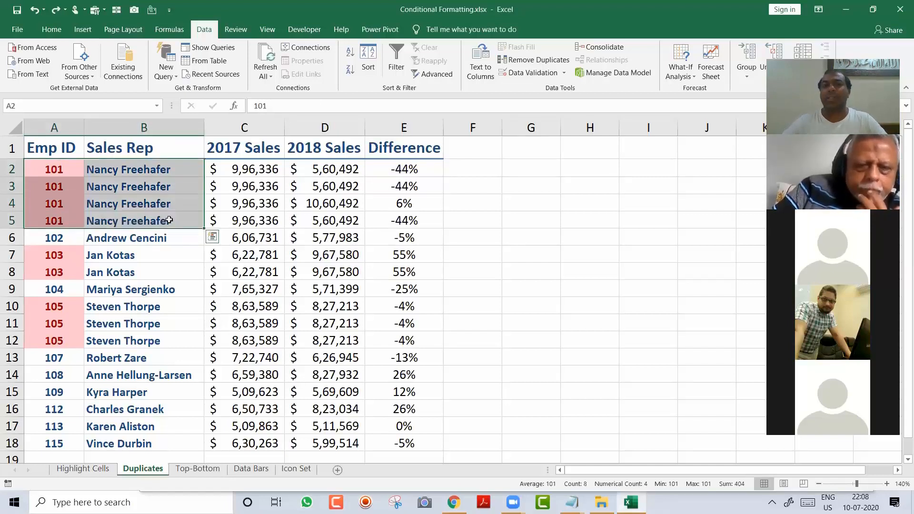
pyautogui.hotkey('shift', 'Right')
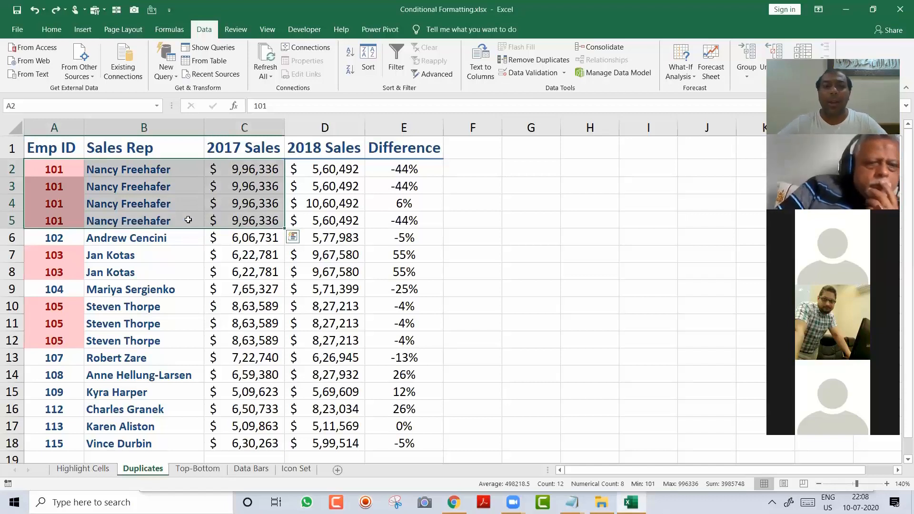
pyautogui.hotkey('shift', 'Right')
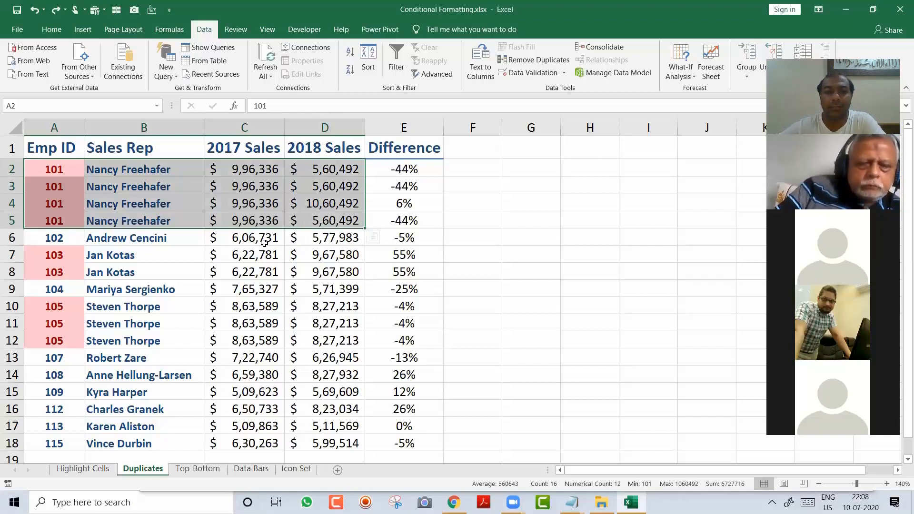
pyautogui.click(316, 181)
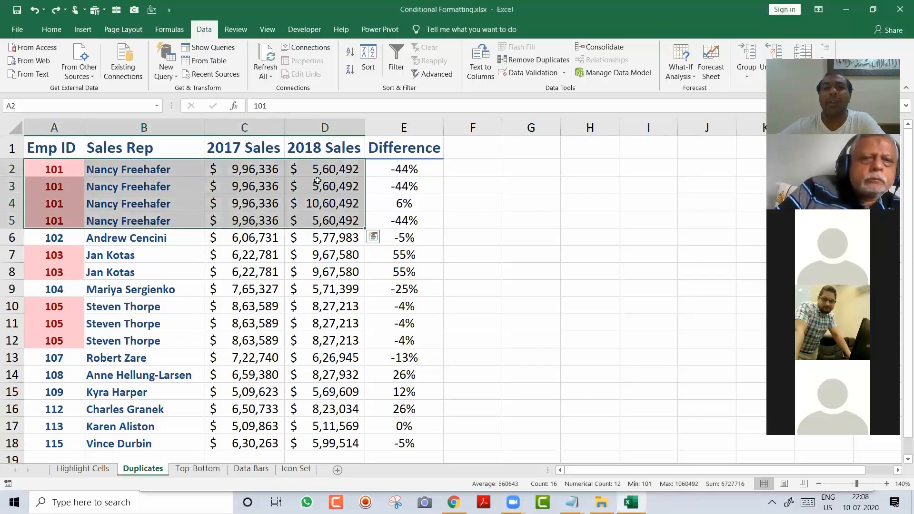
pyautogui.hotkey('shift', 'Right')
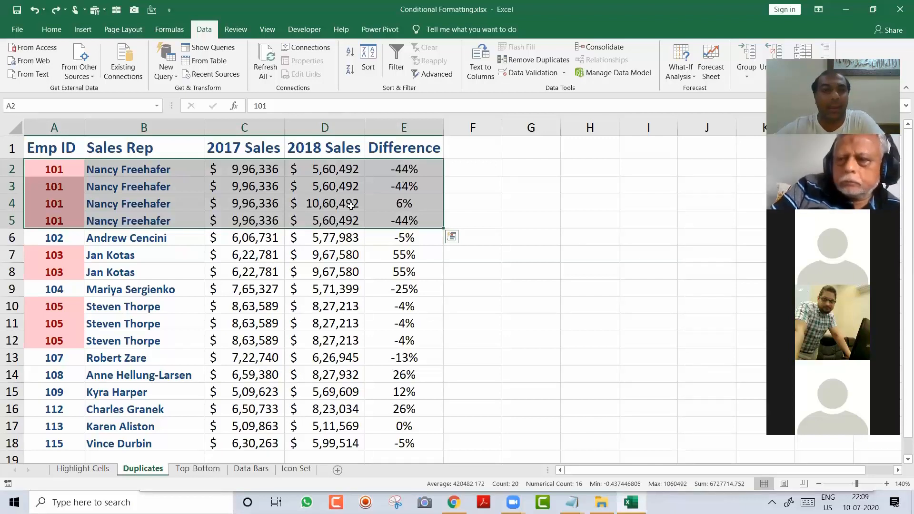
# Remove duplicate rows from the sales table, matching on Emp ID, Sales Rep, 2017 Sales, 2018 Sales and Difference
pyautogui.click(248, 186)
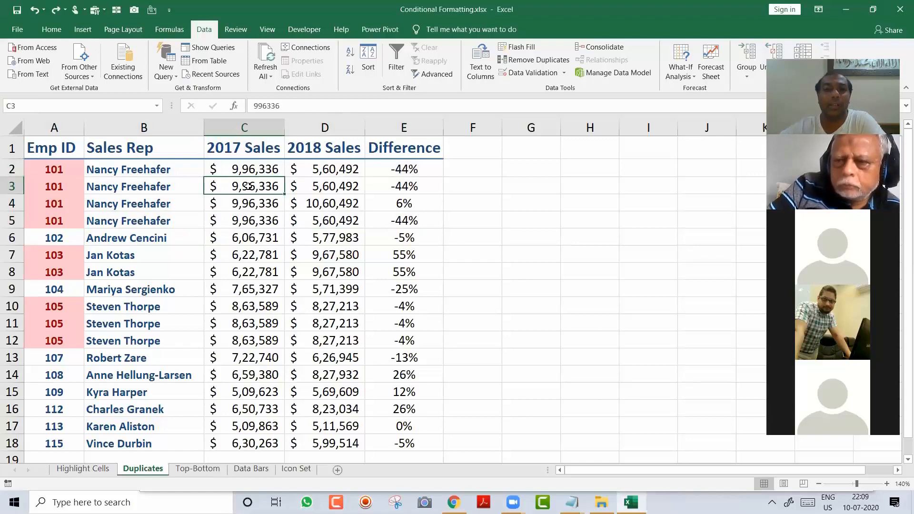
pyautogui.click(533, 60)
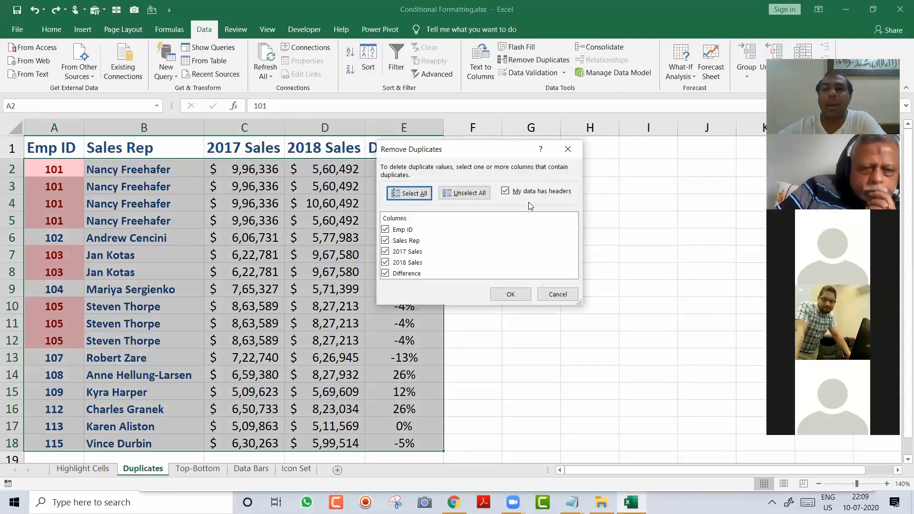
pyautogui.click(533, 210)
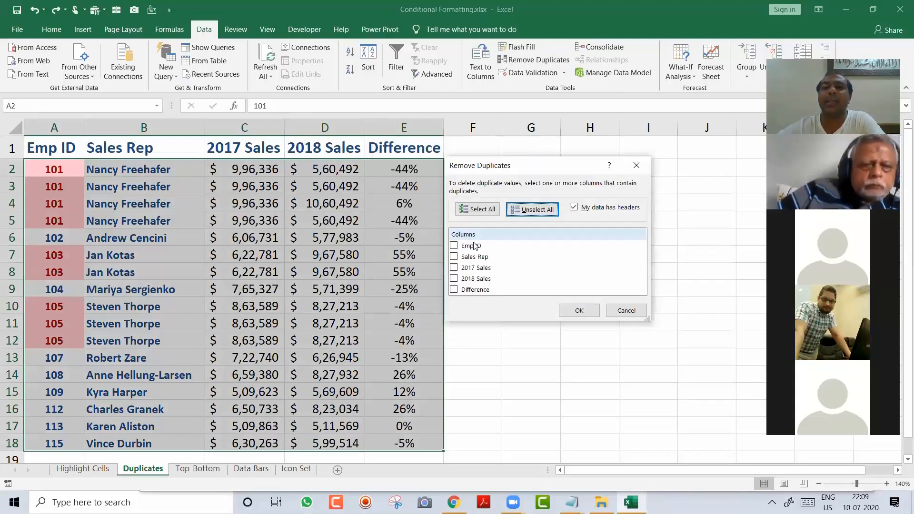
pyautogui.click(454, 245)
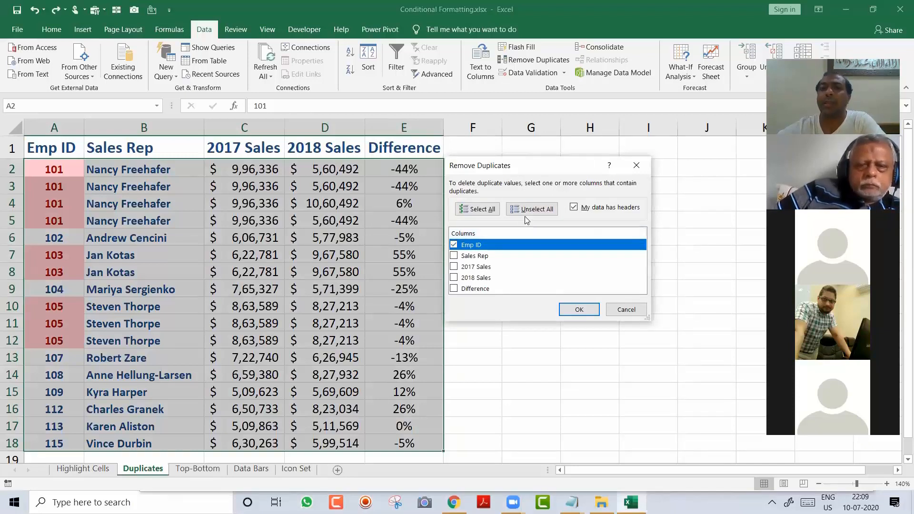
pyautogui.click(455, 257)
pyautogui.click(455, 267)
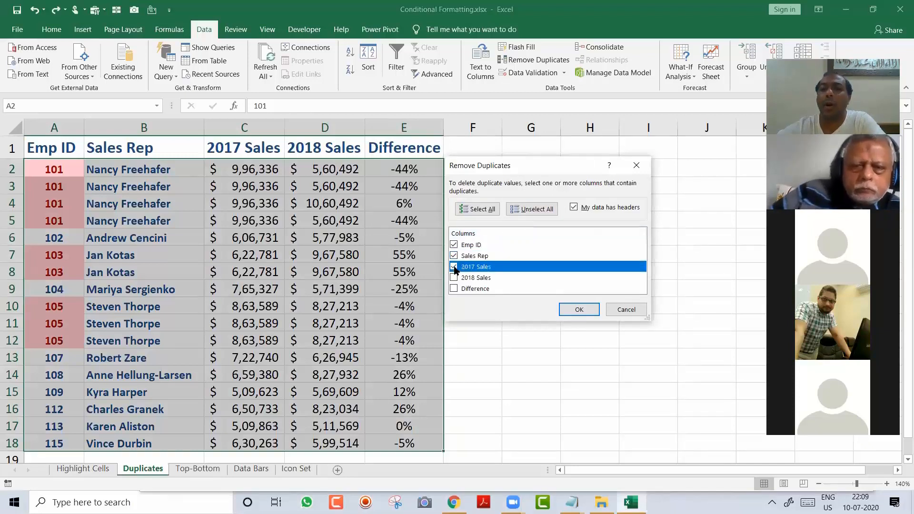
pyautogui.click(454, 278)
pyautogui.click(454, 289)
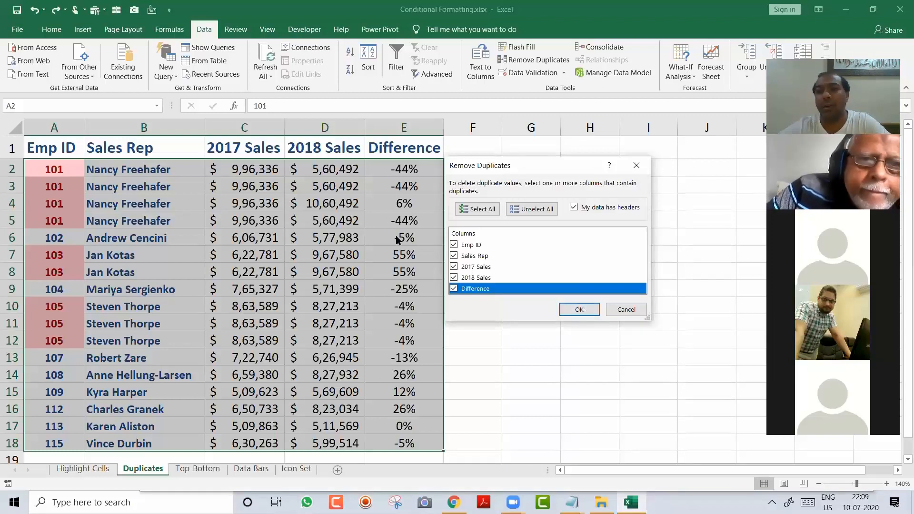
pyautogui.click(574, 310)
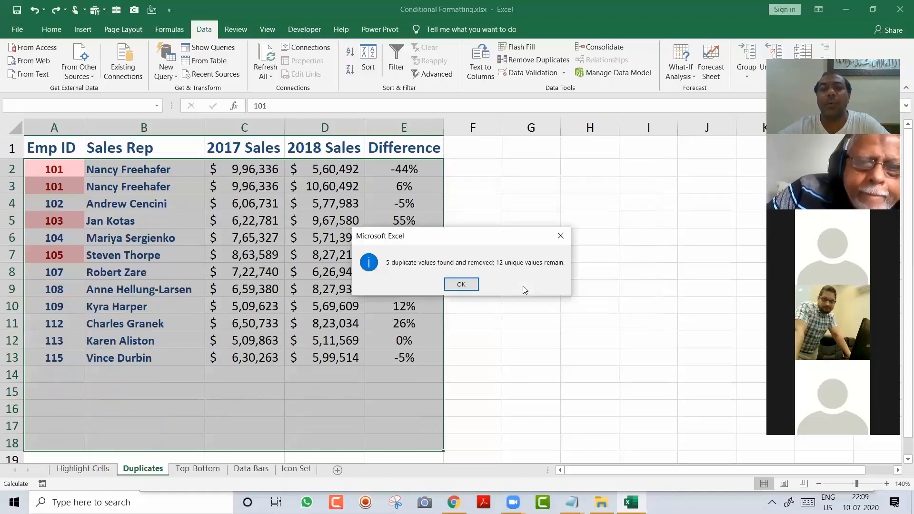
pyautogui.click(461, 284)
# Compare the two highlighted records left in rows 2 and 3, checking their 2018 Sales values
pyautogui.click(219, 190)
pyautogui.moveTo(69, 180); pyautogui.dragTo(401, 166)
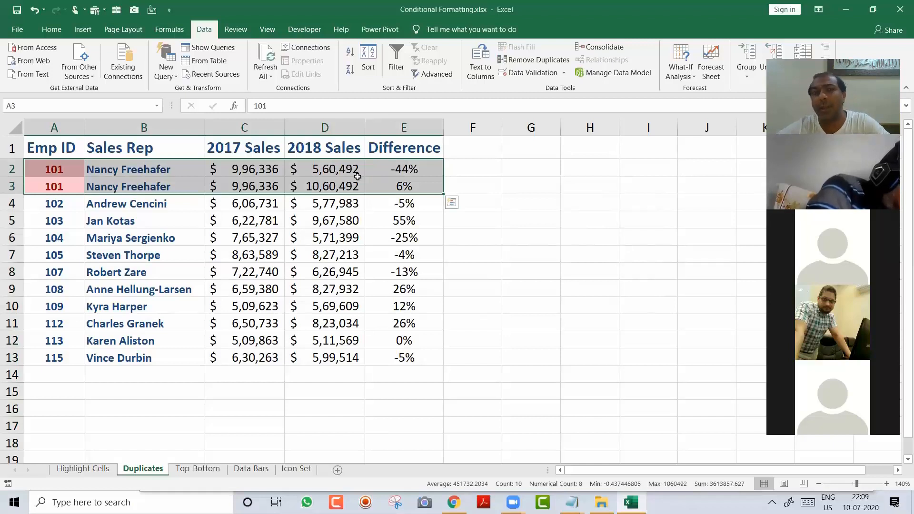
pyautogui.click(320, 165)
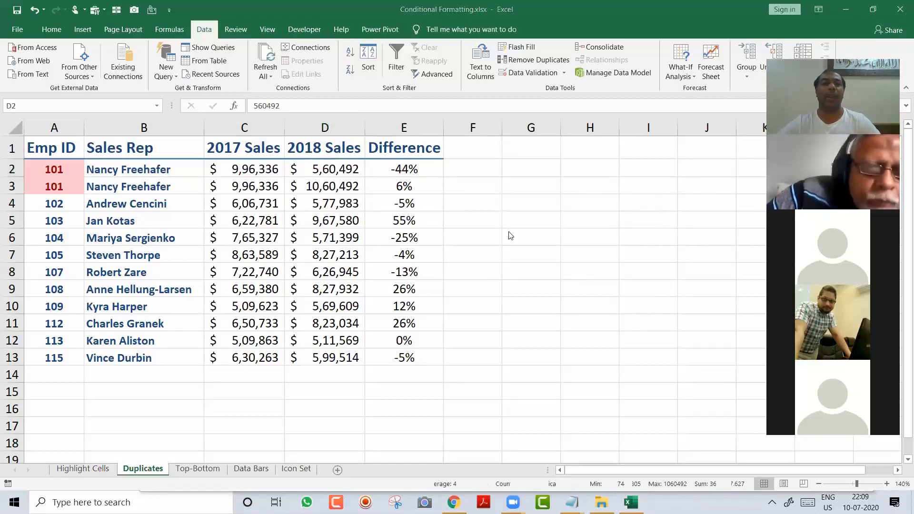
# Switch to the Notepad notes and highlight items 4 to 7, from Equal to through Remove duplicates
pyautogui.hotkey('alt', 'Tab')
pyautogui.hotkey('alt', 'Tab')
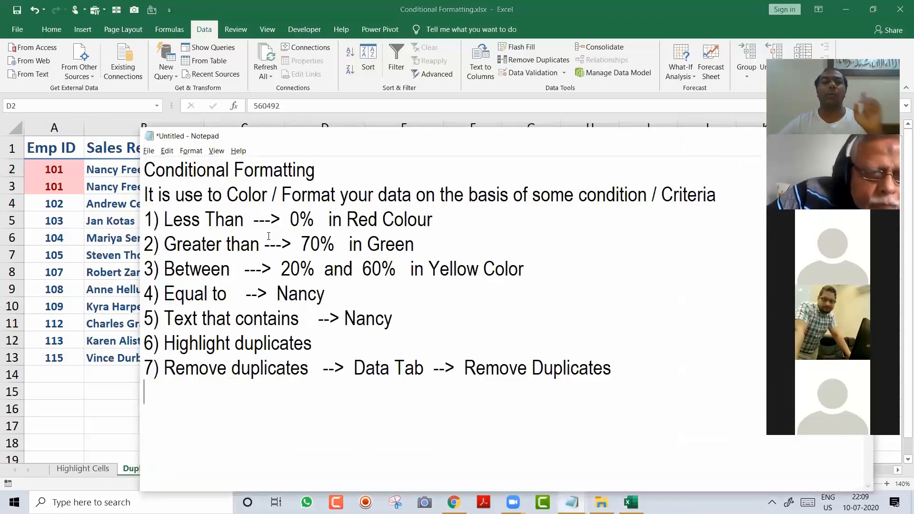
pyautogui.press('Up')
pyautogui.press('Up')
pyautogui.press('Up')
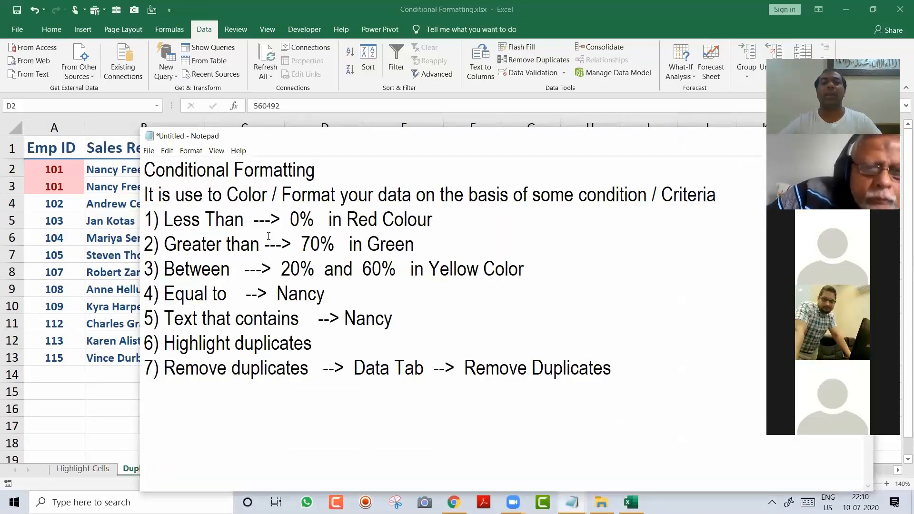
pyautogui.hotkey('shift', 'Up')
pyautogui.hotkey('shift', 'Down')
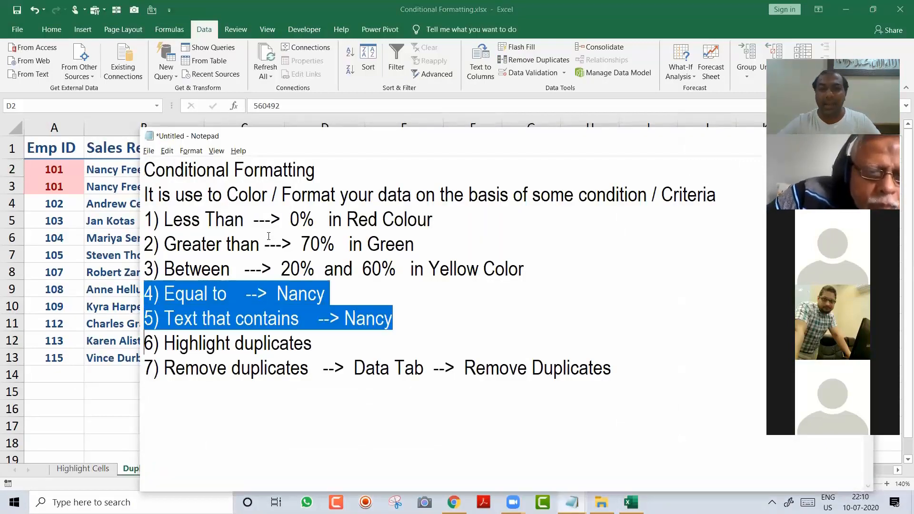
pyautogui.hotkey('shift', 'Down')
pyautogui.hotkey('shift', 'Down')
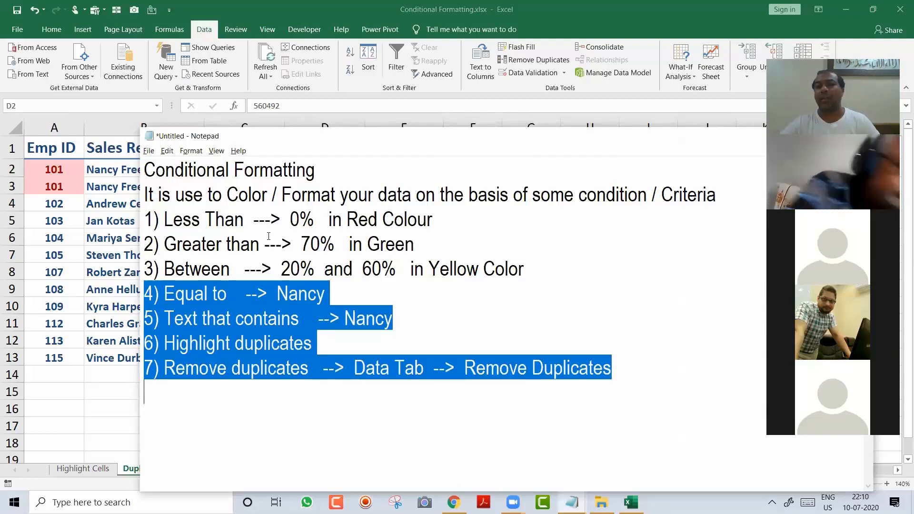
# Move the notes window higher and start an empty item "8)" on the line below item 7
pyautogui.moveTo(442, 140); pyautogui.dragTo(420, 90)
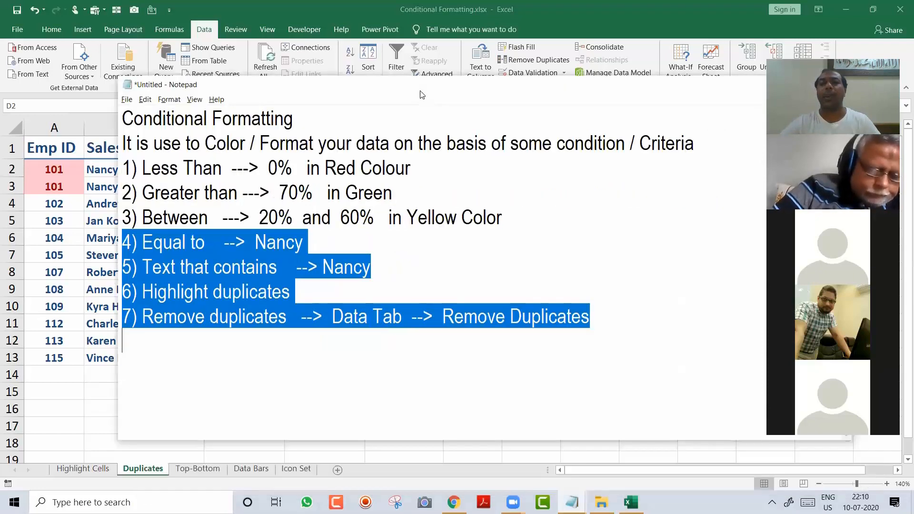
pyautogui.click(615, 334)
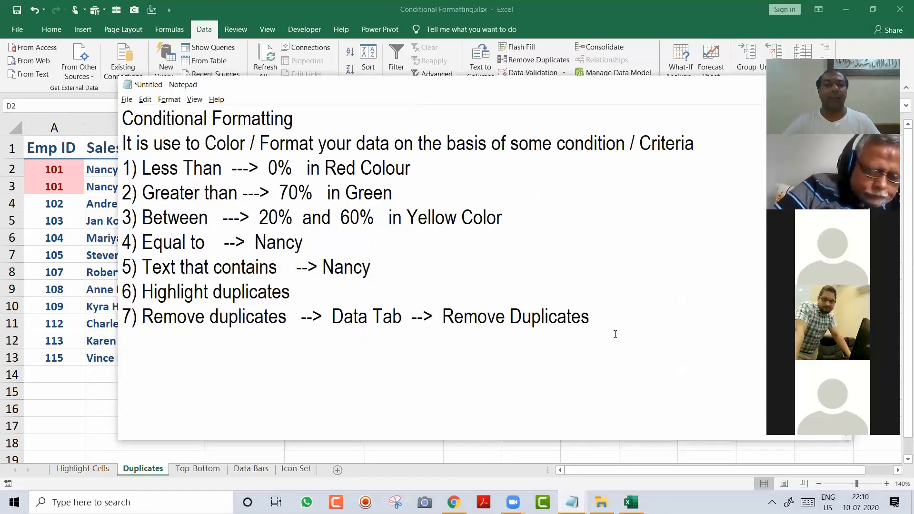
pyautogui.write('8) DAta')
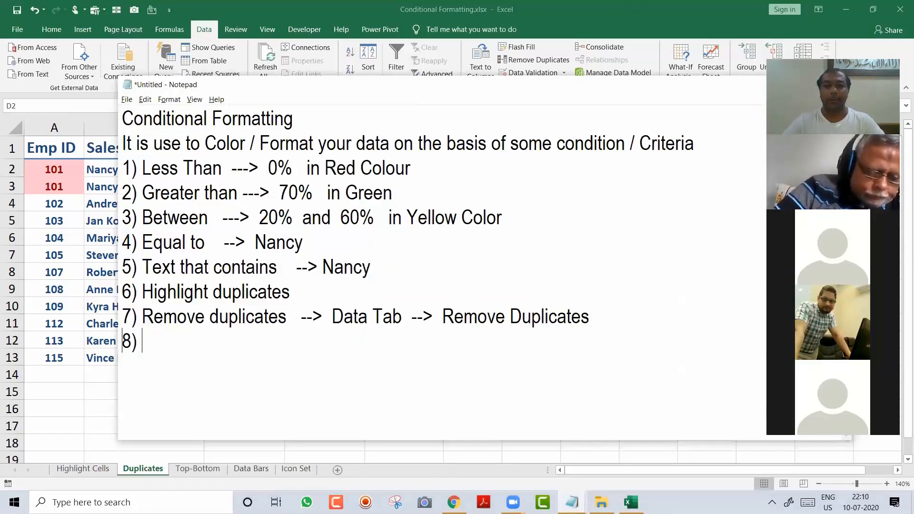
pyautogui.press('BackSpace')
pyautogui.press('BackSpace')
pyautogui.press('BackSpace')
pyautogui.press('BackSpace')
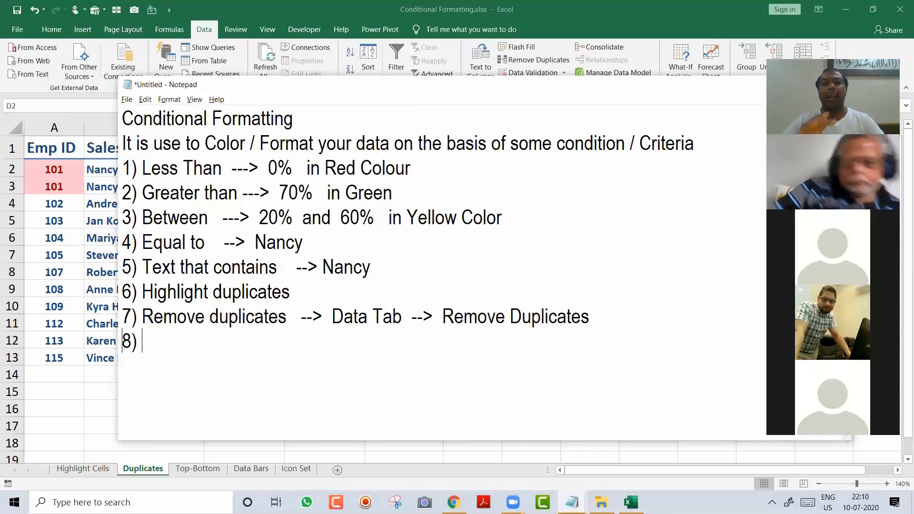
# Review items 4 to 7 of the notes by selecting those four lines
pyautogui.press('Up')
pyautogui.press('Up')
pyautogui.press('Up')
pyautogui.press('Up')
pyautogui.press('Home')
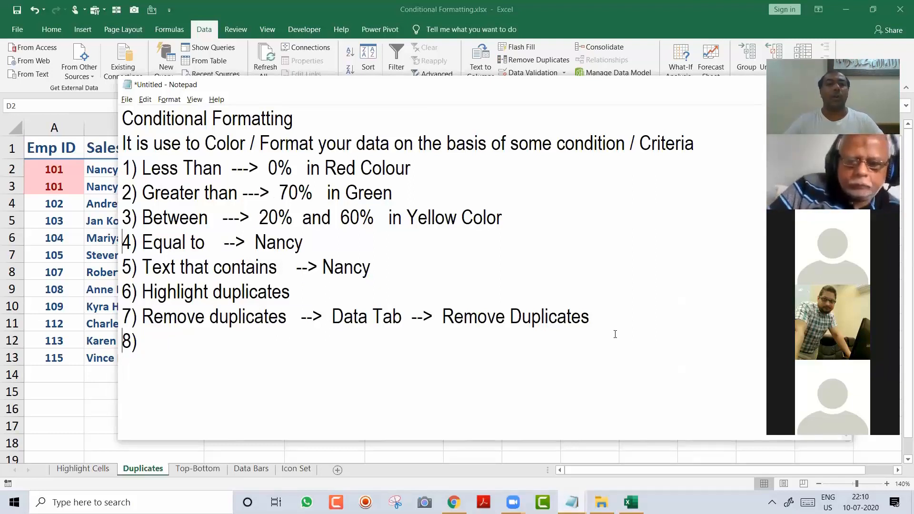
pyautogui.hotkey('shift', 'Down')
pyautogui.hotkey('shift', 'Down')
pyautogui.hotkey('shift', 'Down')
pyautogui.hotkey('shift', 'Down')
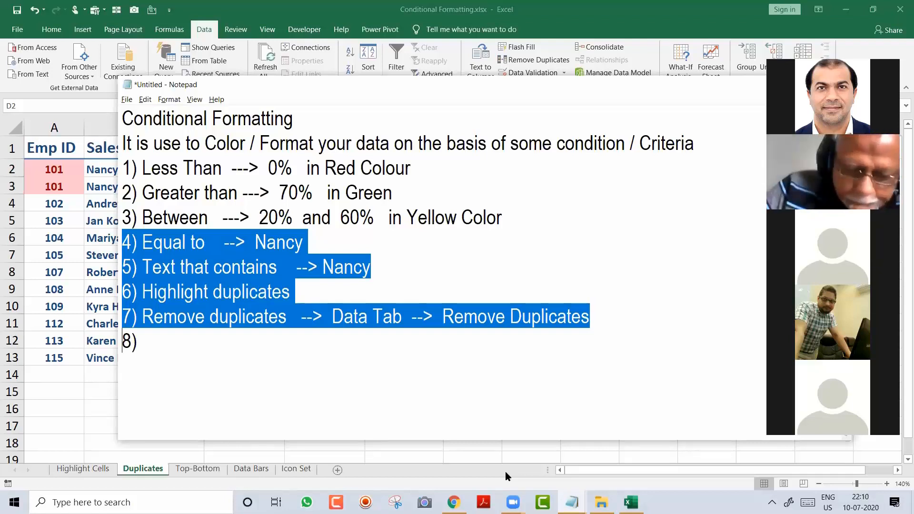
# Switch back to the Excel workbook and check the Emp ID column against the Sales Rep entries on the Duplicates sheet
pyautogui.click(225, 479)
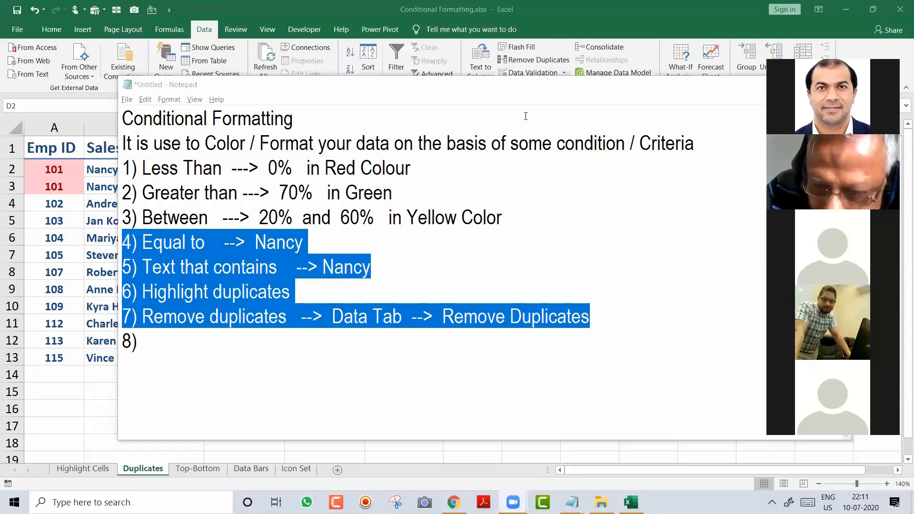
pyautogui.hotkey('alt', 'Tab')
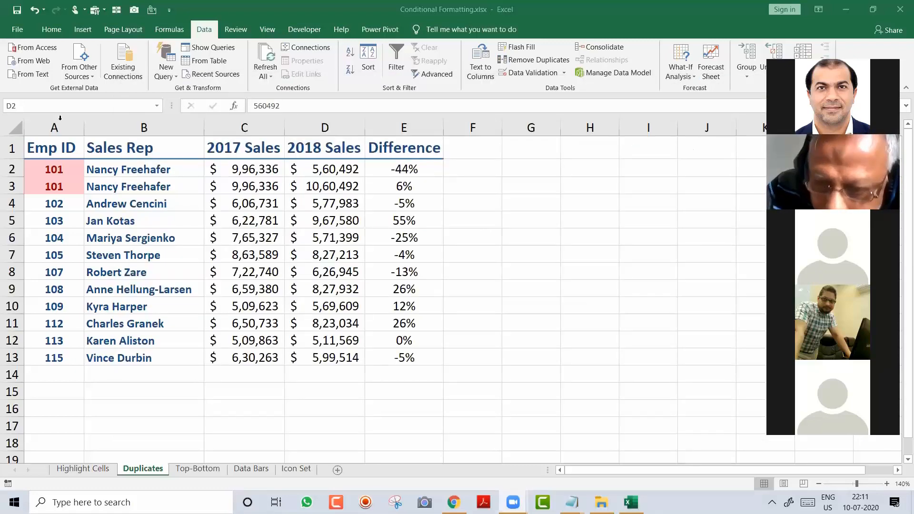
pyautogui.click(59, 120)
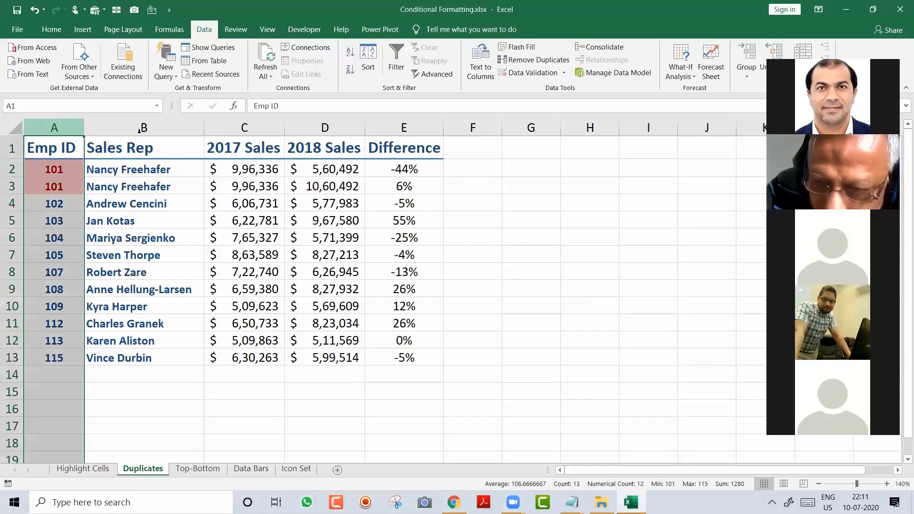
pyautogui.click(158, 197)
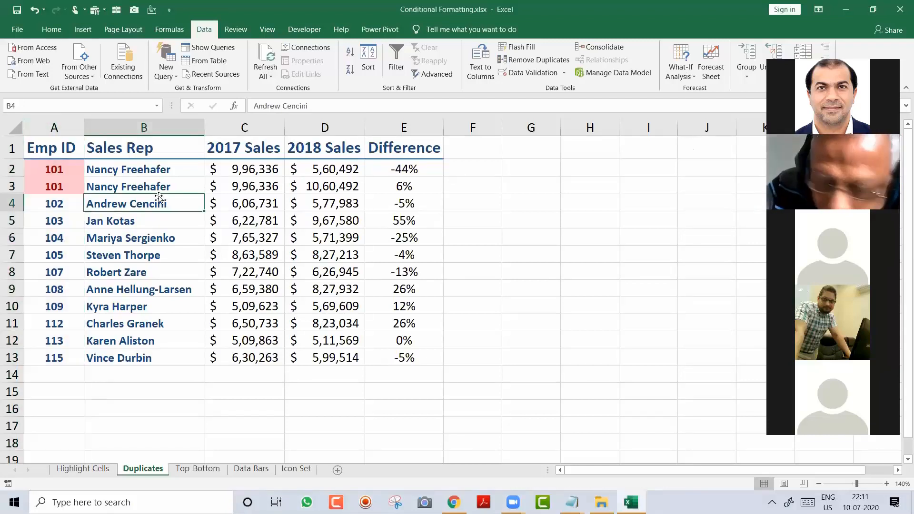
pyautogui.click(160, 187)
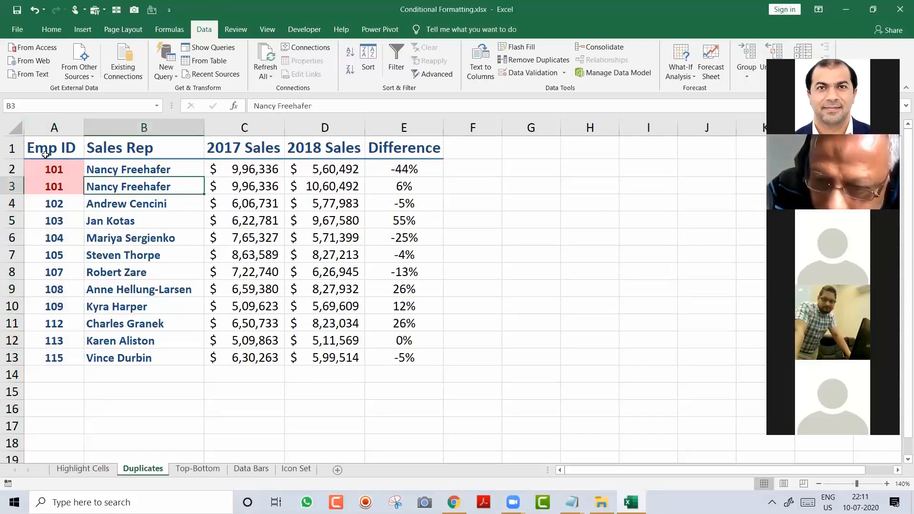
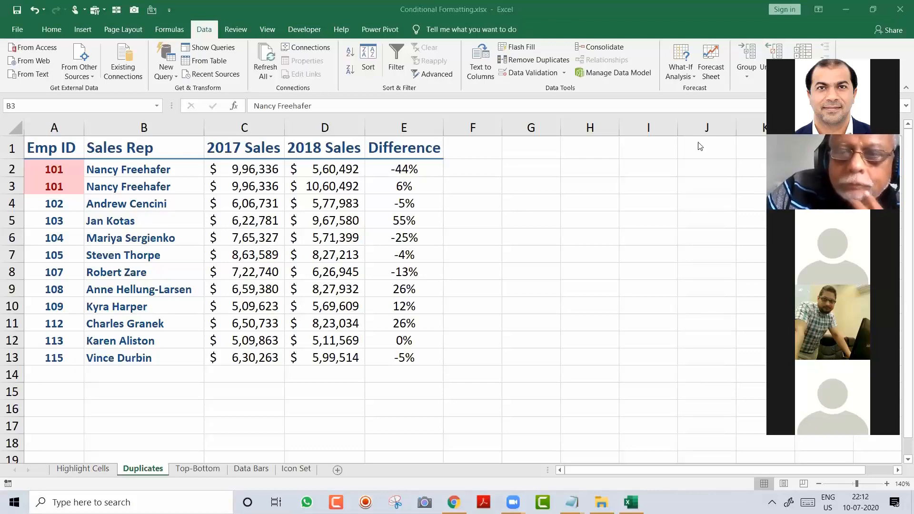
pyautogui.click(120, 180)
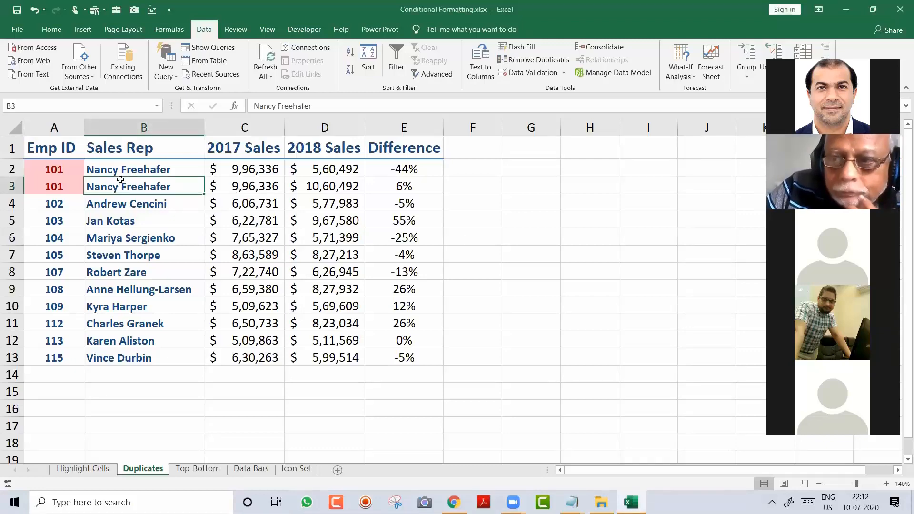
# Go to the Top-Bottom sheet and review the $ Total values in D2:D25, leaving cell D2 selected
pyautogui.hotkey('ctrl', 'pagedown')
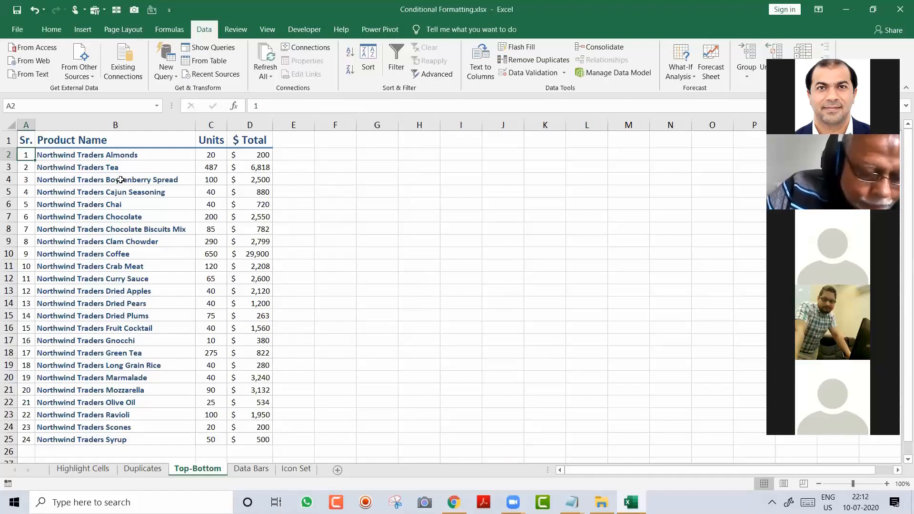
pyautogui.press('Right')
pyautogui.press('Right')
pyautogui.press('Right')
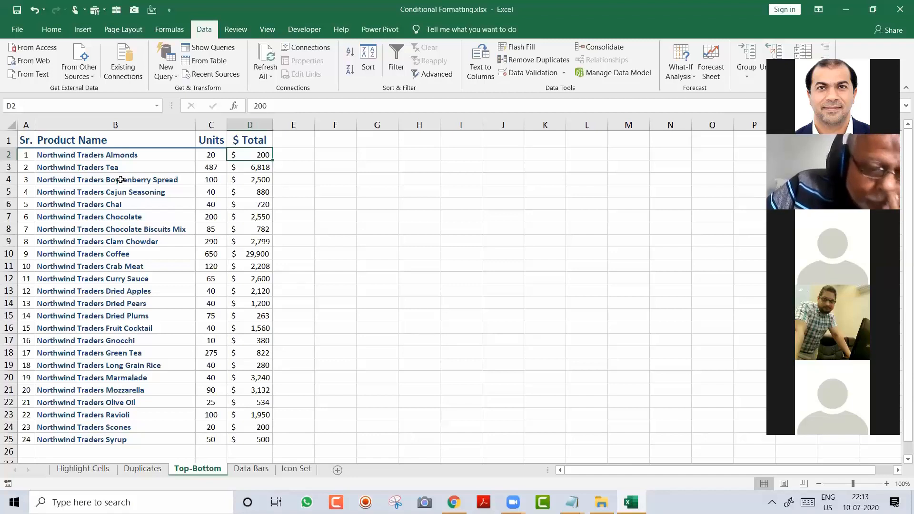
pyautogui.hotkey('ctrl', 'shift', 'Down')
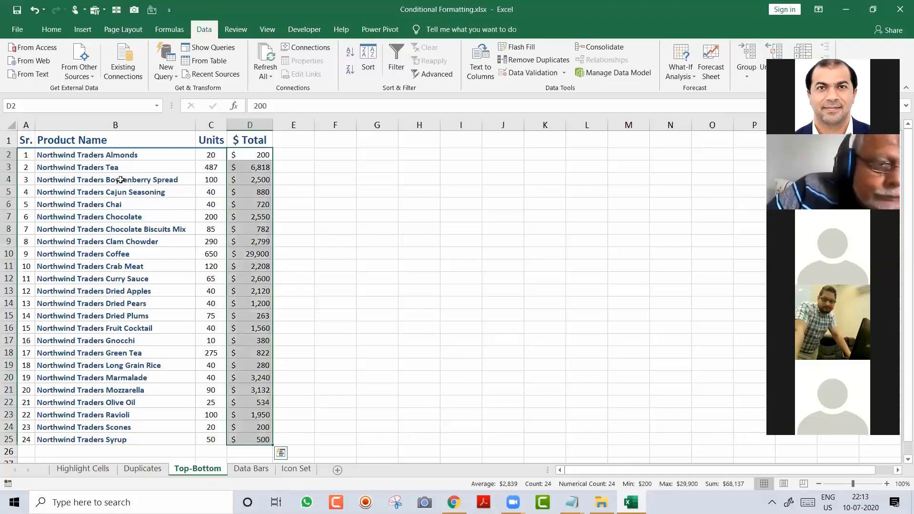
pyautogui.press('Up')
pyautogui.press('Down')
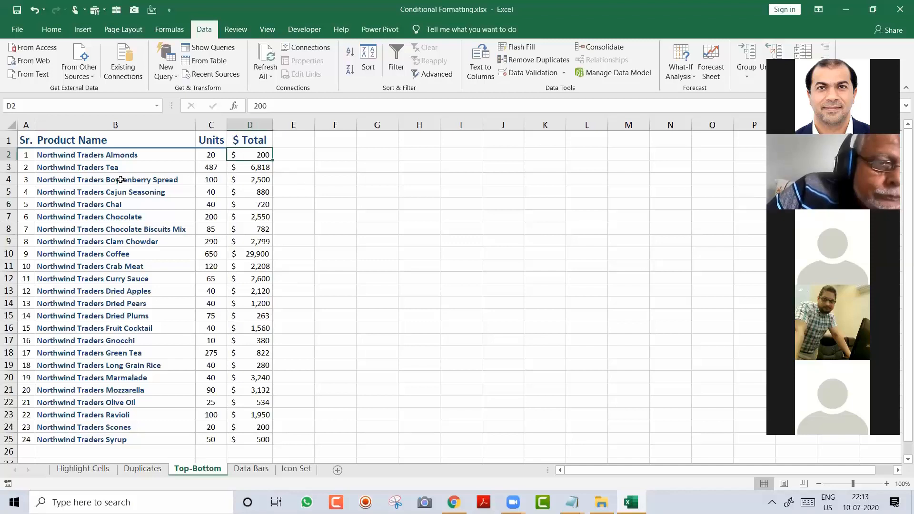
# Start a Top 10 Items conditional formatting rule on the $ Total values in D2:D25 and set the rank to 3
pyautogui.hotkey('ctrl', 'shift', 'Down')
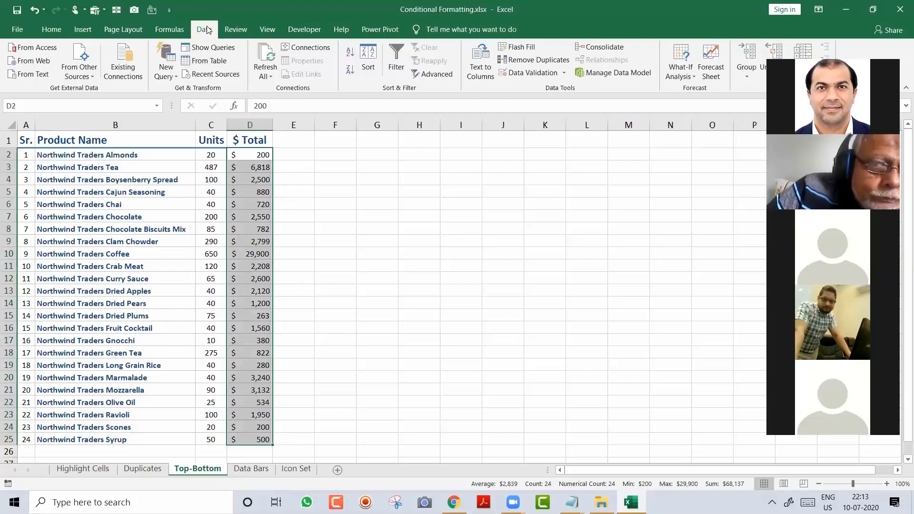
pyautogui.click(52, 30)
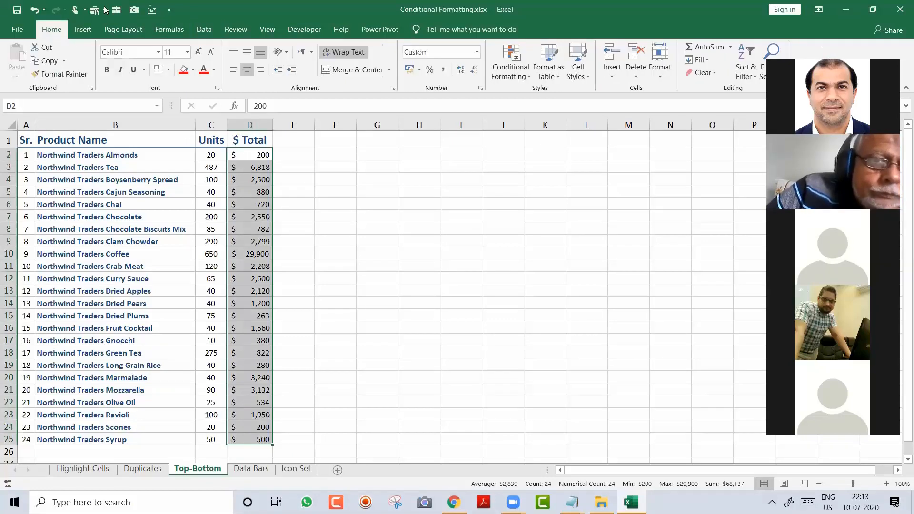
pyautogui.click(518, 77)
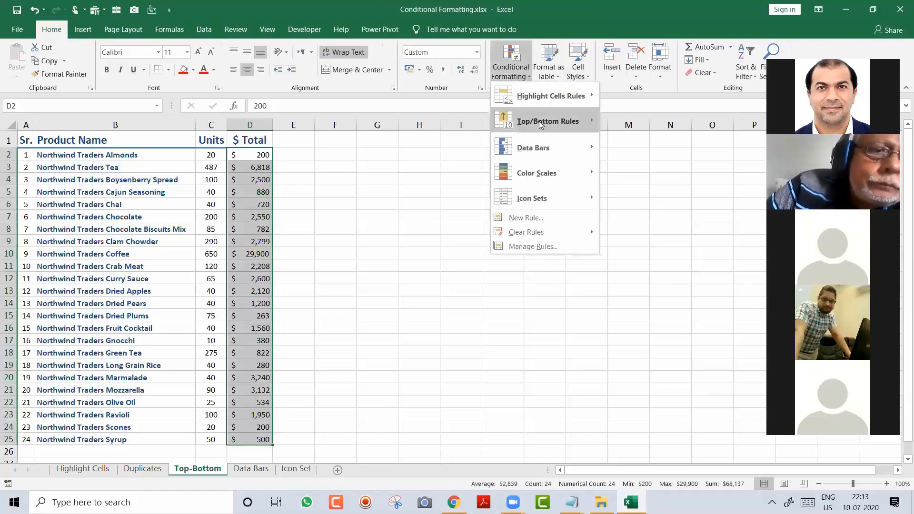
pyautogui.moveTo(546, 125)
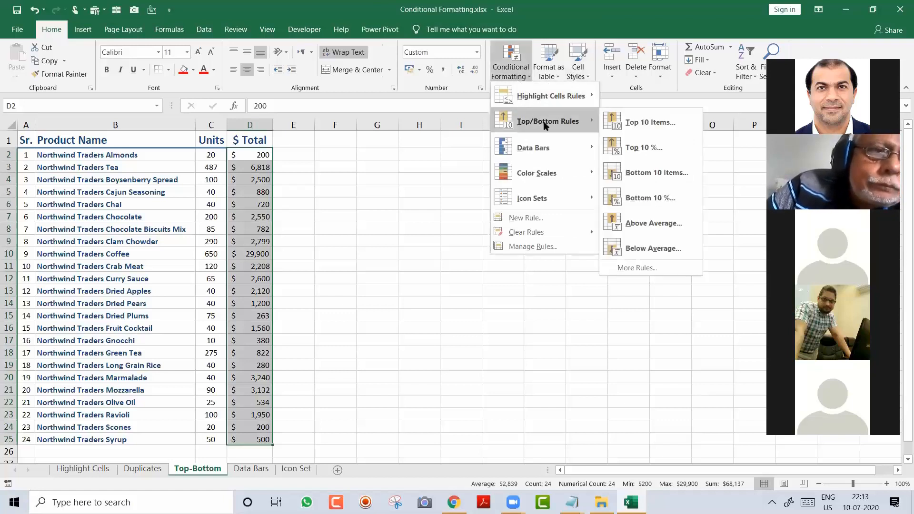
pyautogui.click(682, 123)
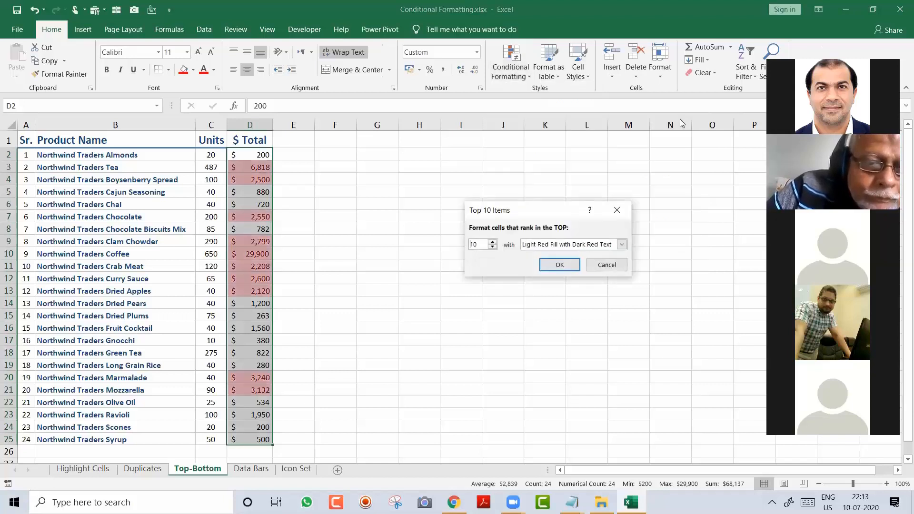
pyautogui.write('3')
pyautogui.press('Tab')
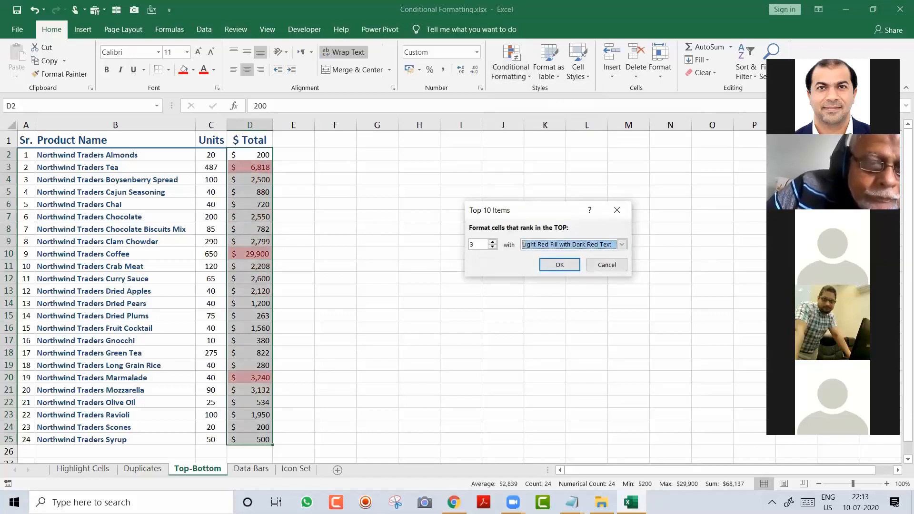
# Choose Green Fill with Dark Green Text for the top 3 rule and apply it
pyautogui.hotkey('alt', 'Down')
pyautogui.press('Down')
pyautogui.press('Down')
pyautogui.press('Return')
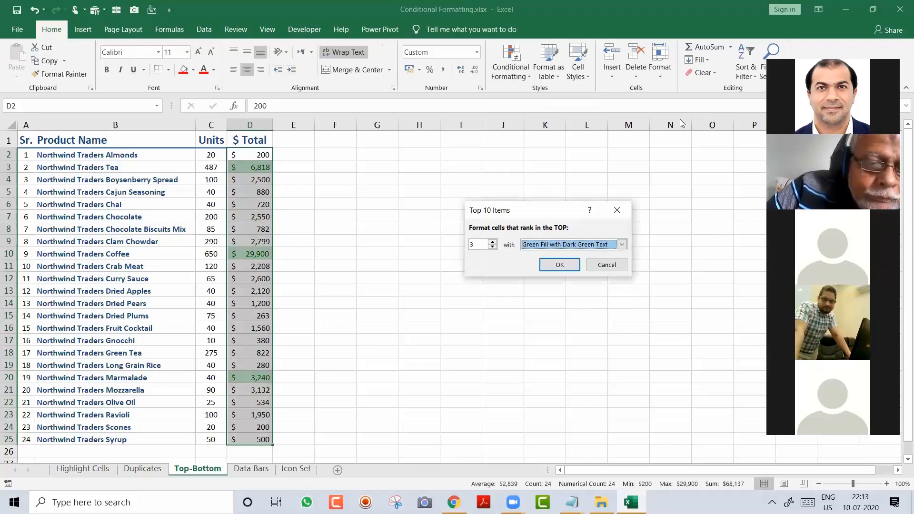
pyautogui.press('Tab')
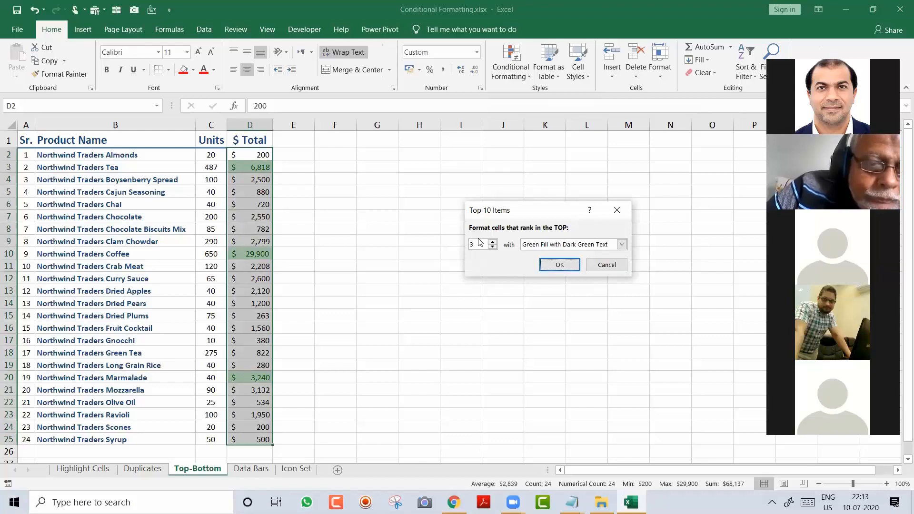
pyautogui.click(561, 266)
pyautogui.click(367, 213)
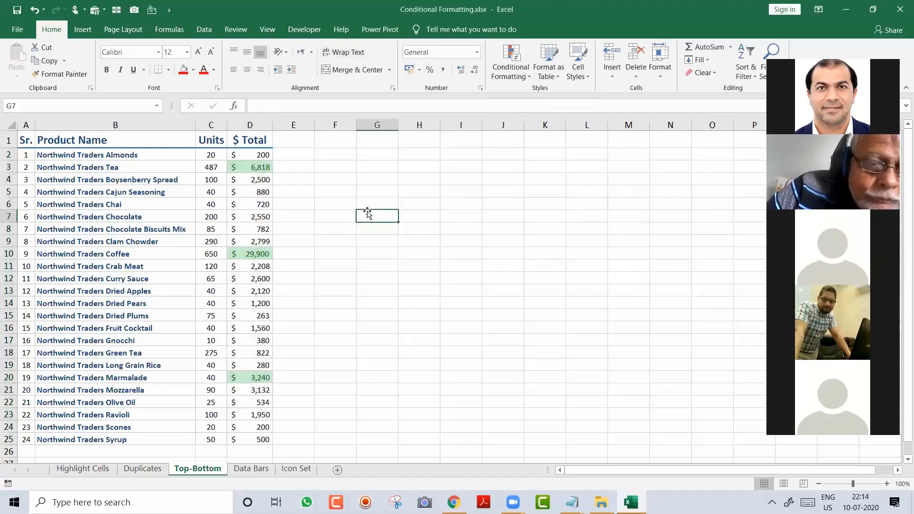
# Examine the highlighted Tea, Coffee and Marmalade rows by selecting each one's Product Name through $ Total cells
pyautogui.click(166, 168)
pyautogui.moveTo(220, 169); pyautogui.dragTo(240, 169)
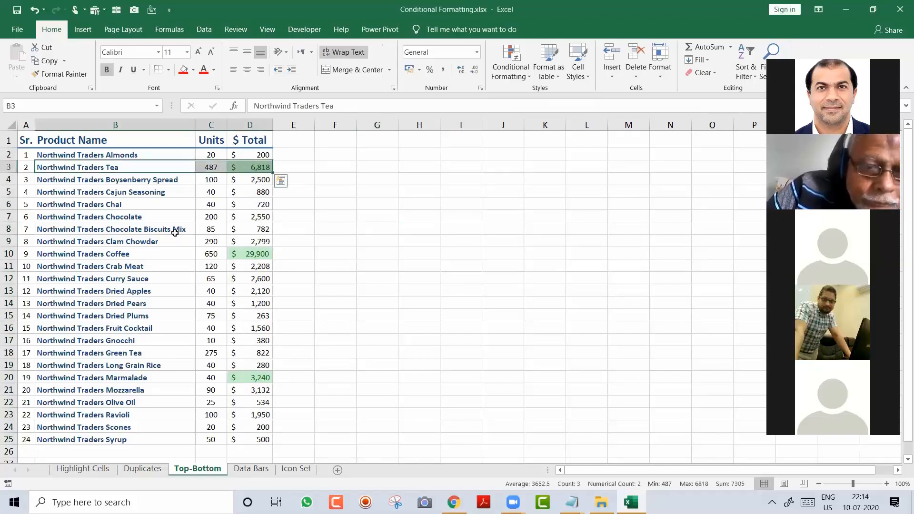
pyautogui.moveTo(172, 253); pyautogui.dragTo(248, 254)
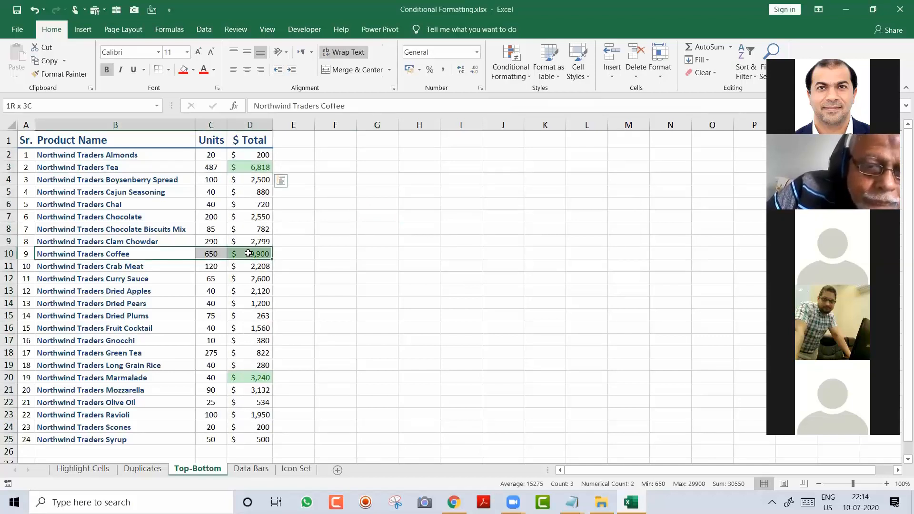
pyautogui.click(173, 379)
pyautogui.moveTo(173, 379); pyautogui.dragTo(250, 377)
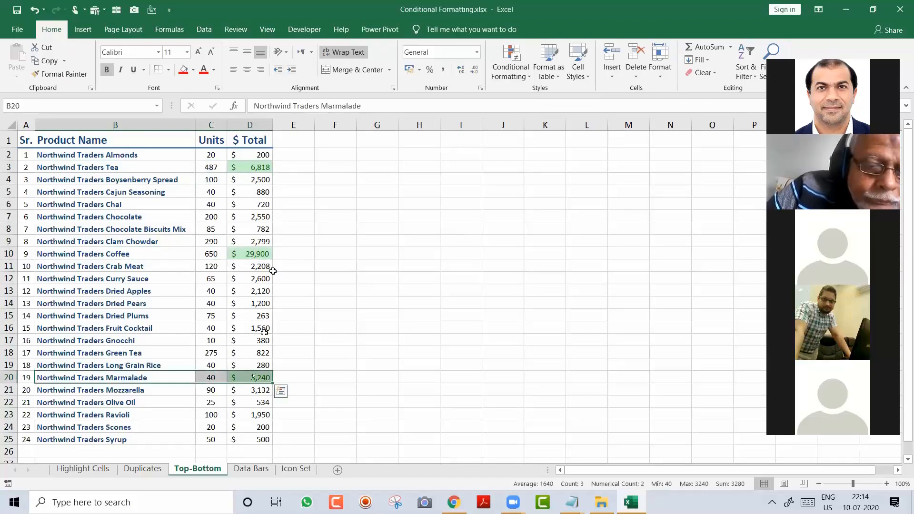
# Apply a Bottom 10 Items rule to D2:D25 that formats the lowest 3 values with Light Red Fill with Dark Red Text
pyautogui.click(246, 151)
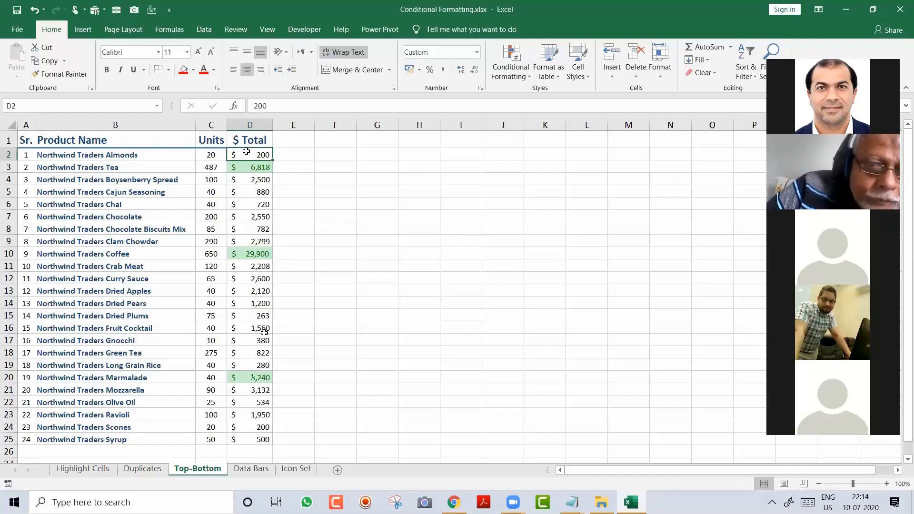
pyautogui.hotkey('ctrl', 'shift', 'Down')
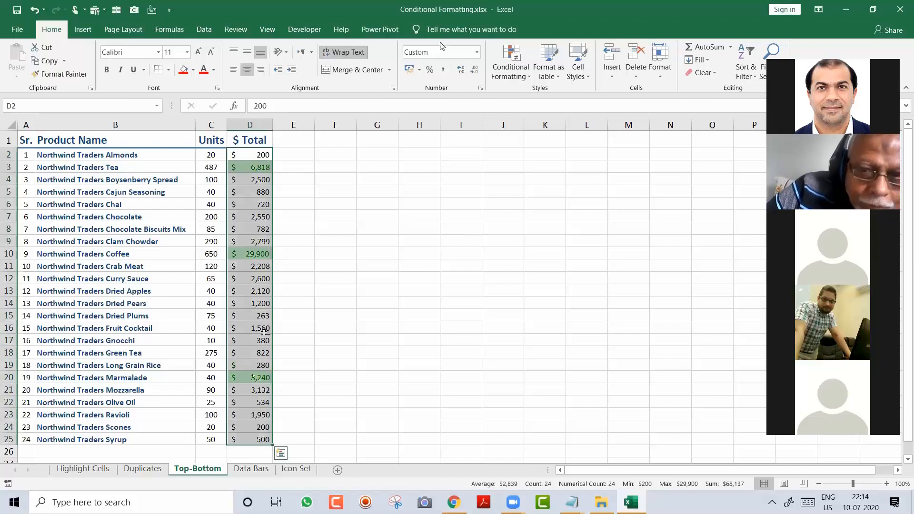
pyautogui.click(508, 73)
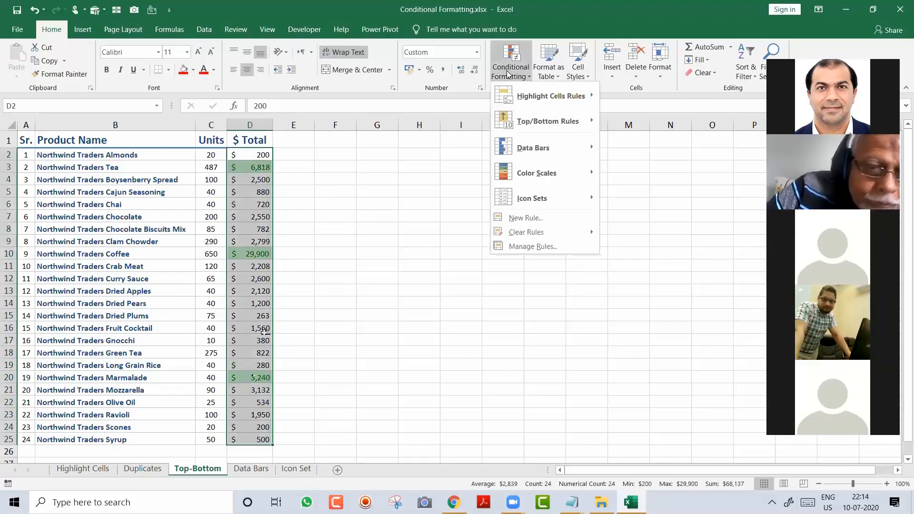
pyautogui.moveTo(534, 117)
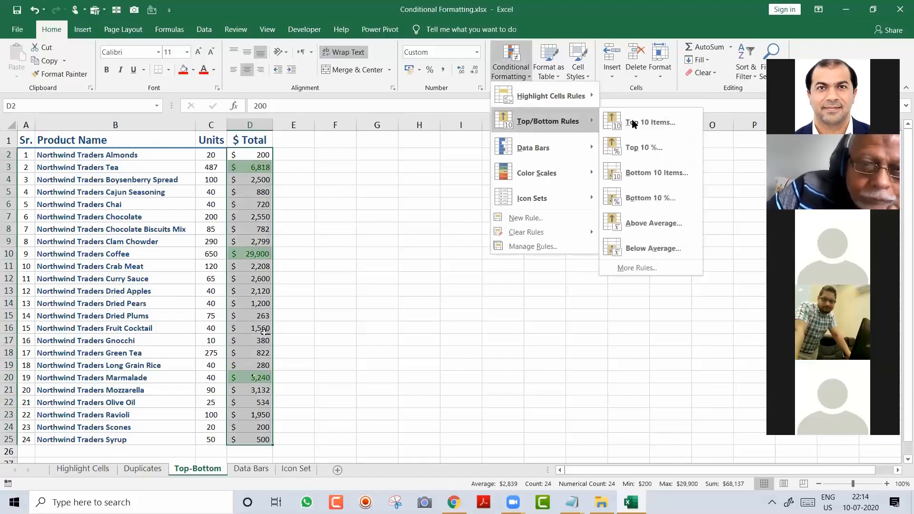
pyautogui.click(683, 173)
pyautogui.write('3')
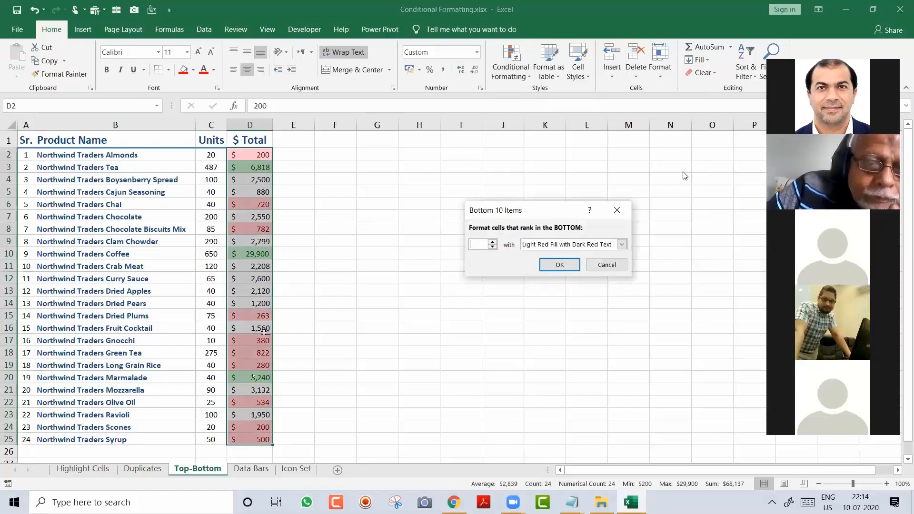
pyautogui.press('Tab')
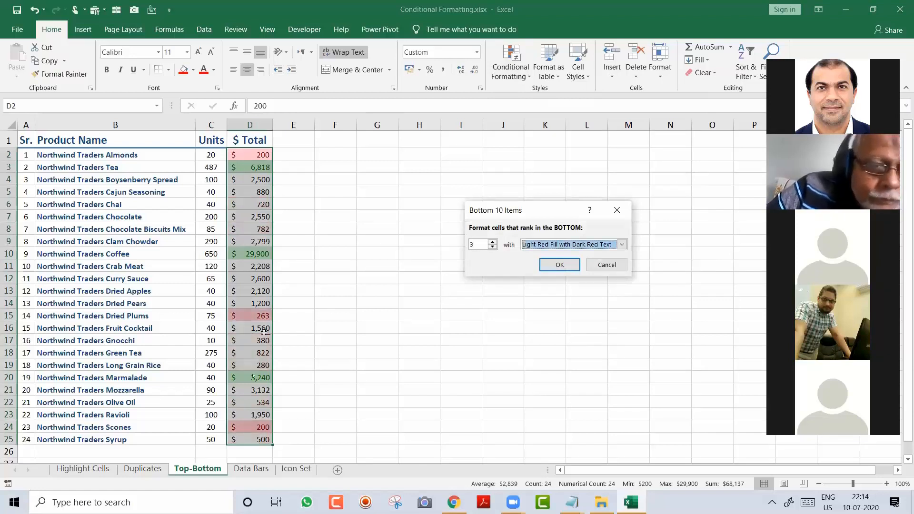
pyautogui.press('Tab')
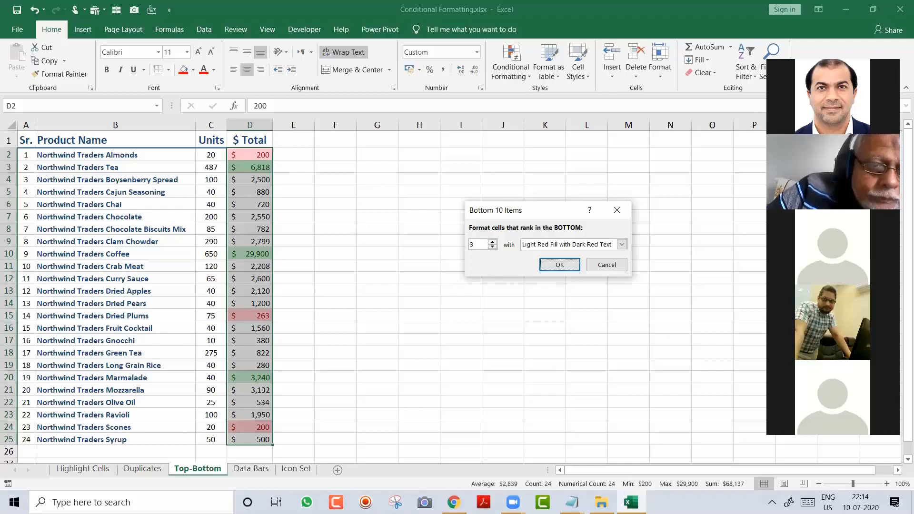
pyautogui.press('Return')
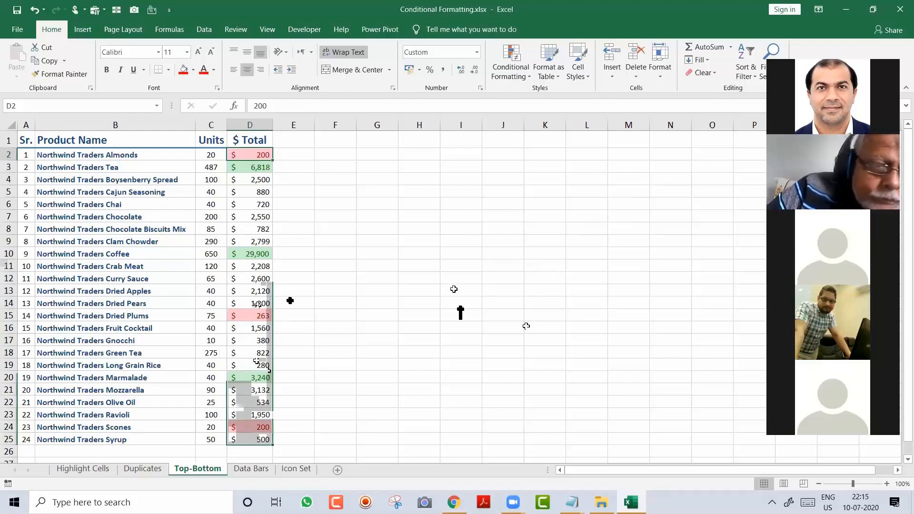
# Set the $ Total of Northwind Traders Chai in cell D6 to 10000
pyautogui.click(257, 215)
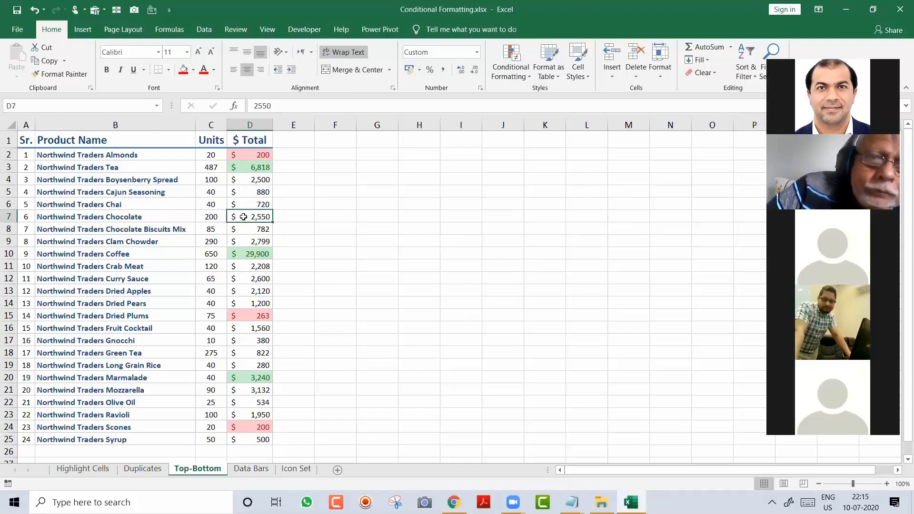
pyautogui.click(245, 203)
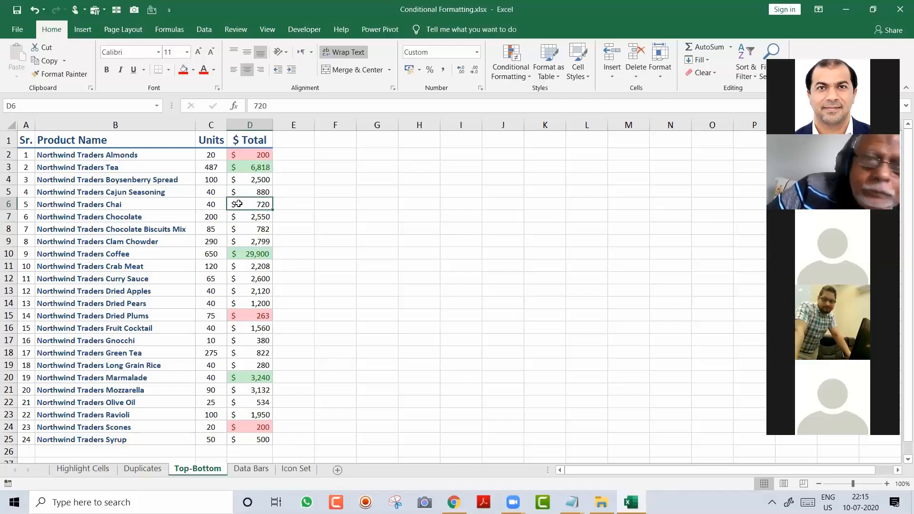
pyautogui.write('10000')
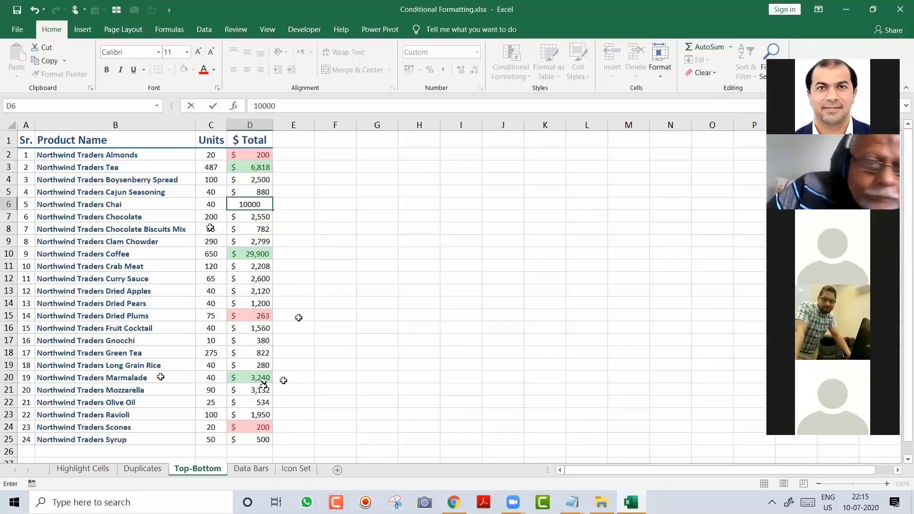
pyautogui.press('Return')
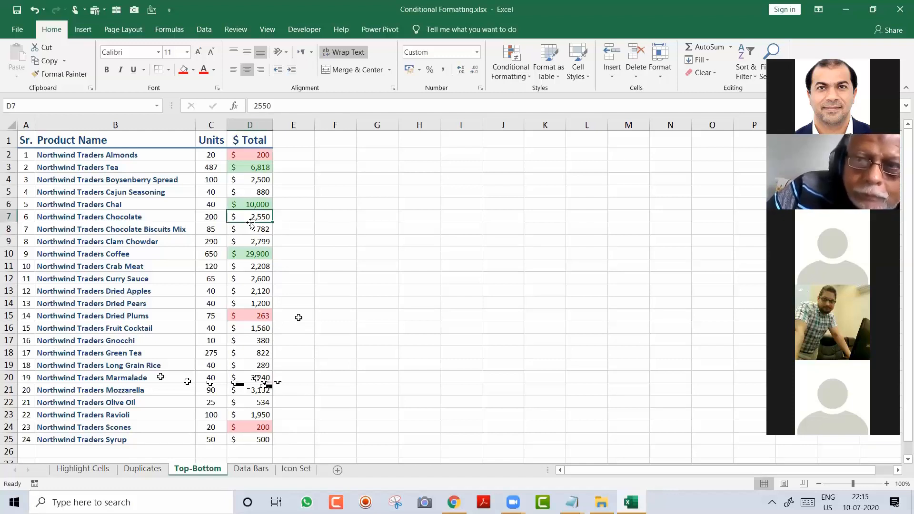
# Select the $ Total values from D2 and extend the selection past the data to D36, ending on the header cell D1
pyautogui.hotkey('ctrl', 'Up')
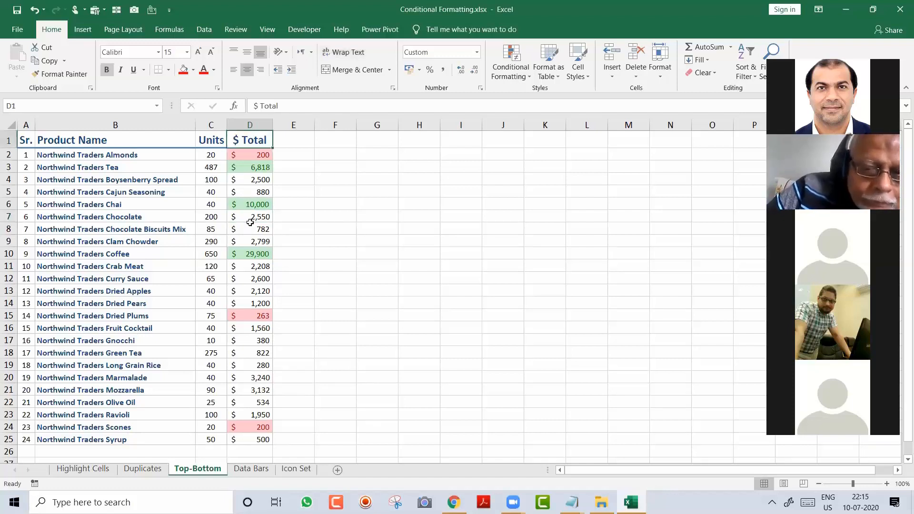
pyautogui.press('Down')
pyautogui.hotkey('ctrl', 'shift', 'Down')
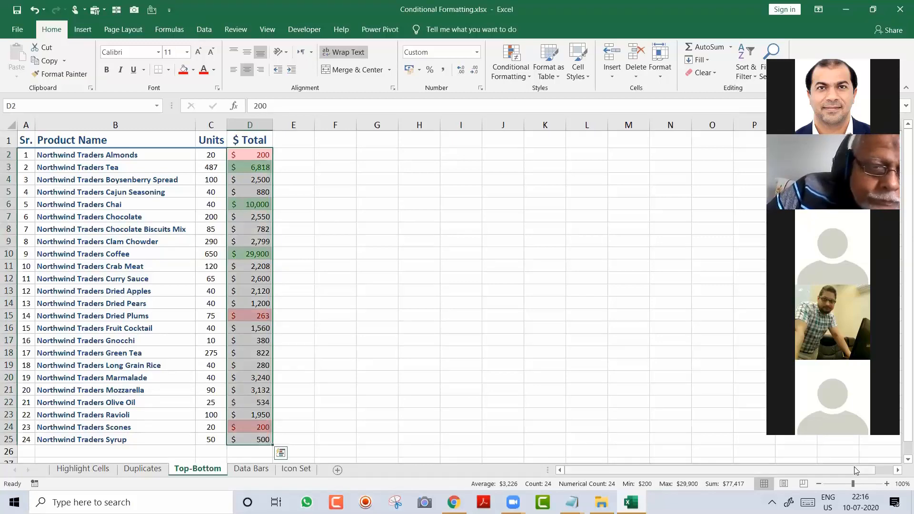
pyautogui.click(819, 484)
pyautogui.click(818, 484)
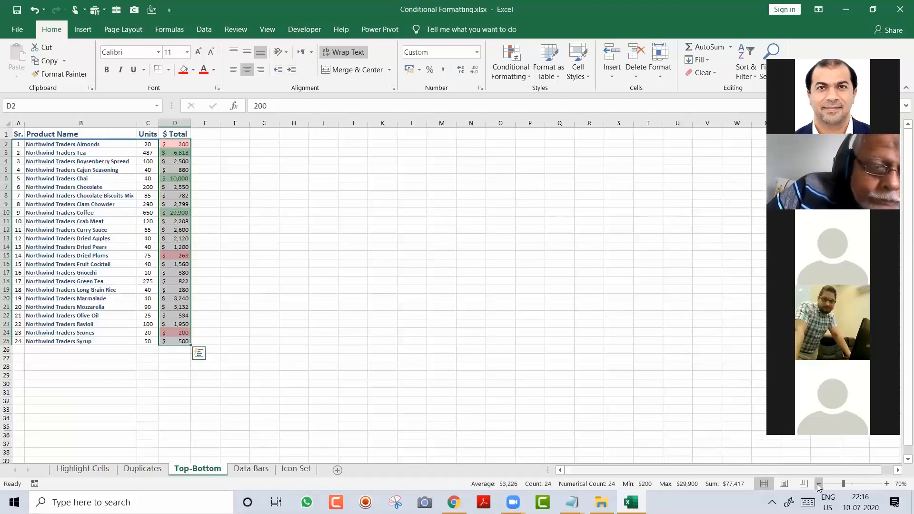
pyautogui.hotkey('shift', 'Down')
pyautogui.hotkey('shift', 'Down')
pyautogui.hotkey('shift', 'Down')
pyautogui.hotkey('shift', 'Down')
pyautogui.hotkey('shift', 'Down')
pyautogui.hotkey('shift', 'Down')
pyautogui.hotkey('shift', 'Down')
pyautogui.hotkey('shift', 'Down')
pyautogui.hotkey('shift', 'Down')
pyautogui.hotkey('shift', 'Down')
pyautogui.hotkey('shift', 'Down')
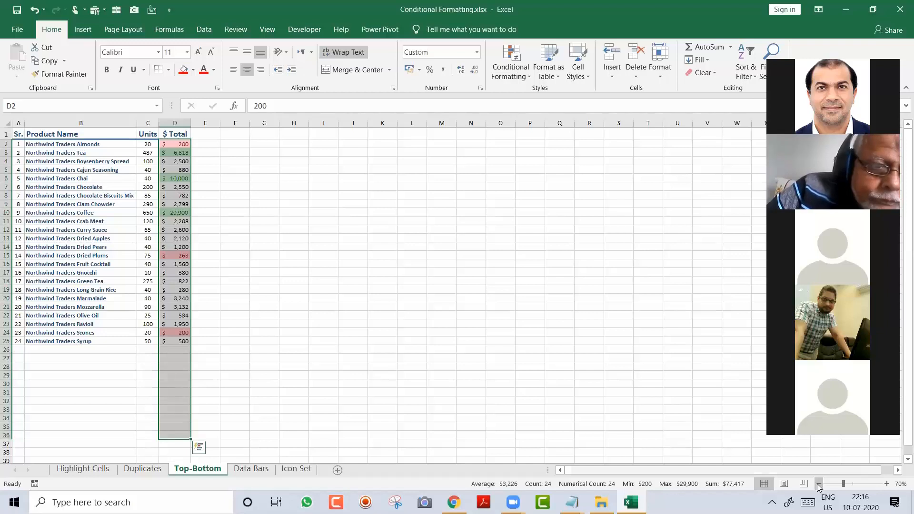
pyautogui.press('Up')
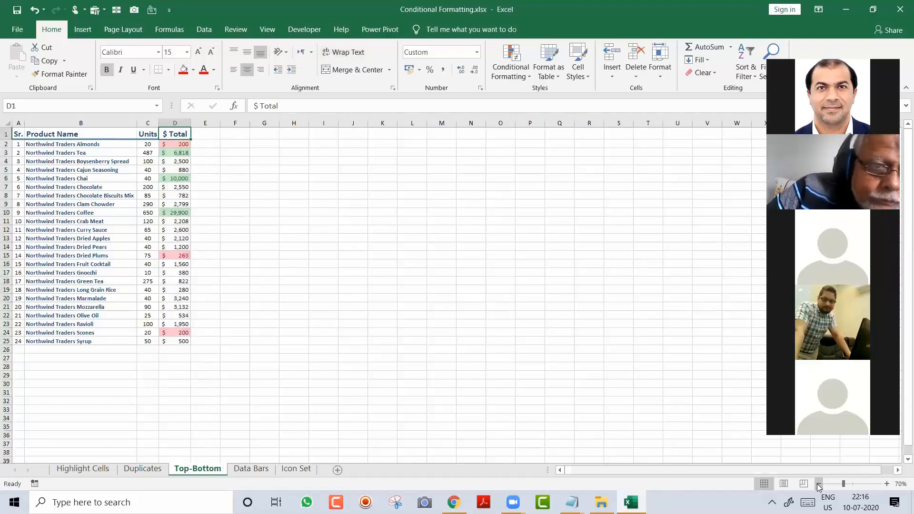
# Set the Top-Bottom sheet's zoom to 110% with cell A1 selected, and go to the Data Bars sheet
pyautogui.click(886, 484)
pyautogui.click(886, 484)
pyautogui.click(887, 484)
pyautogui.click(887, 483)
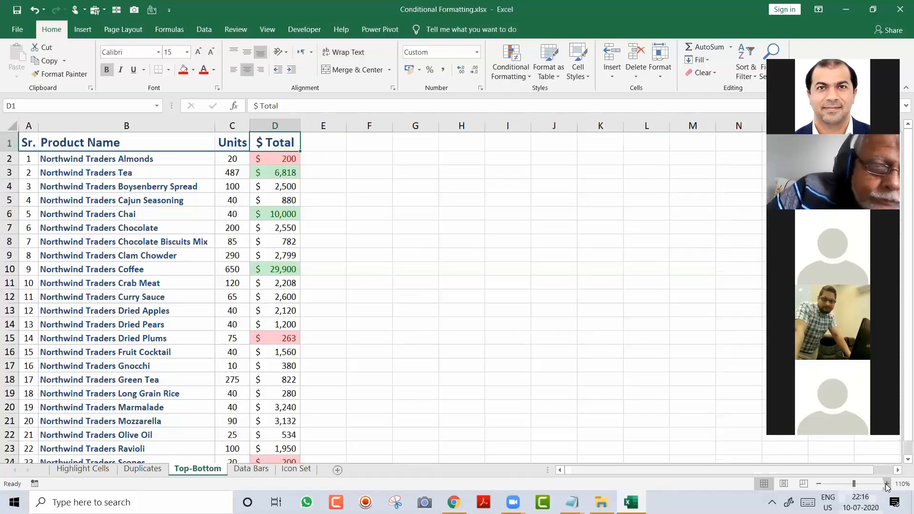
pyautogui.hotkey('ctrl', 'Home')
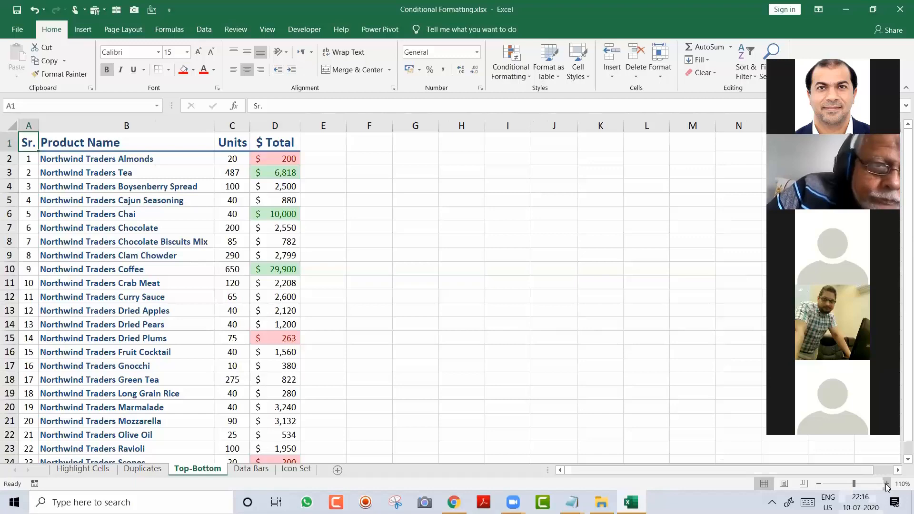
pyautogui.hotkey('ctrl', 'pagedown')
# Switch to the Notepad notes, complete item 8 as "Top 3" and add "9) Bottom 3" below it
pyautogui.hotkey('alt', 'Tab')
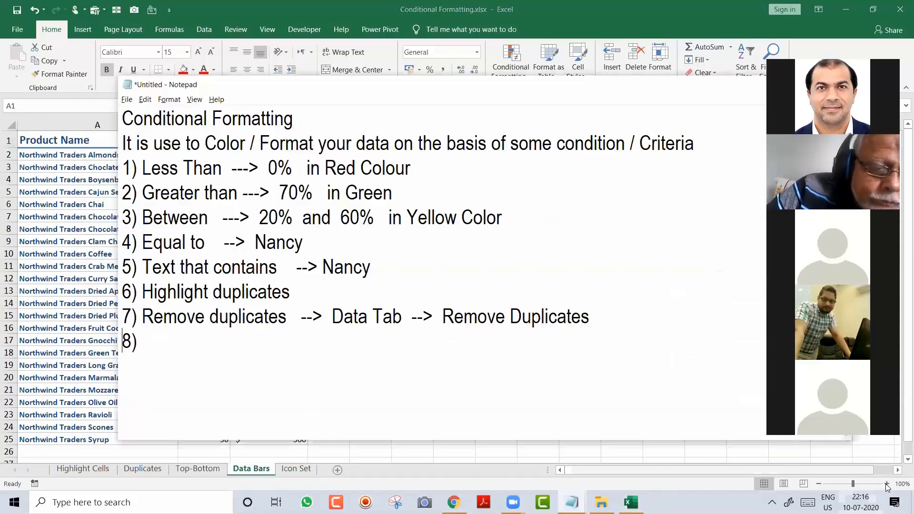
pyautogui.press('End')
pyautogui.write('Top ')
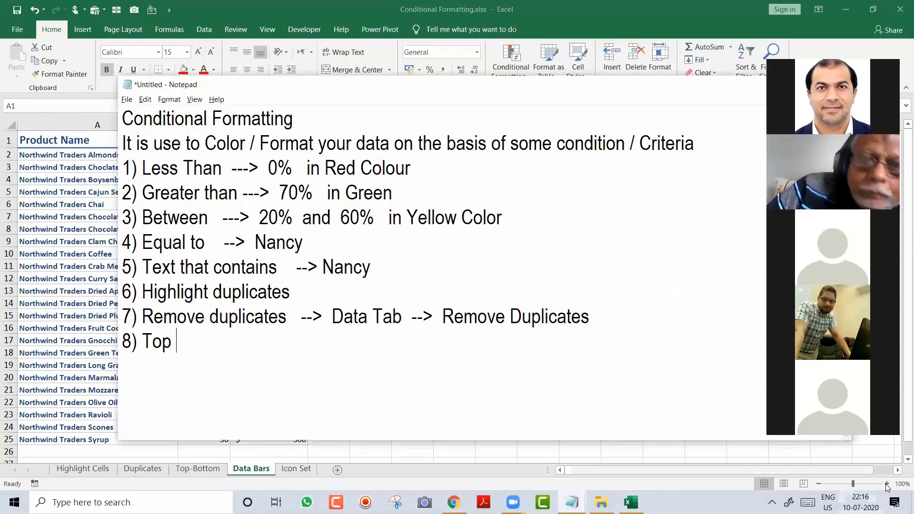
pyautogui.write('3')
pyautogui.press('Return')
pyautogui.write('9) B')
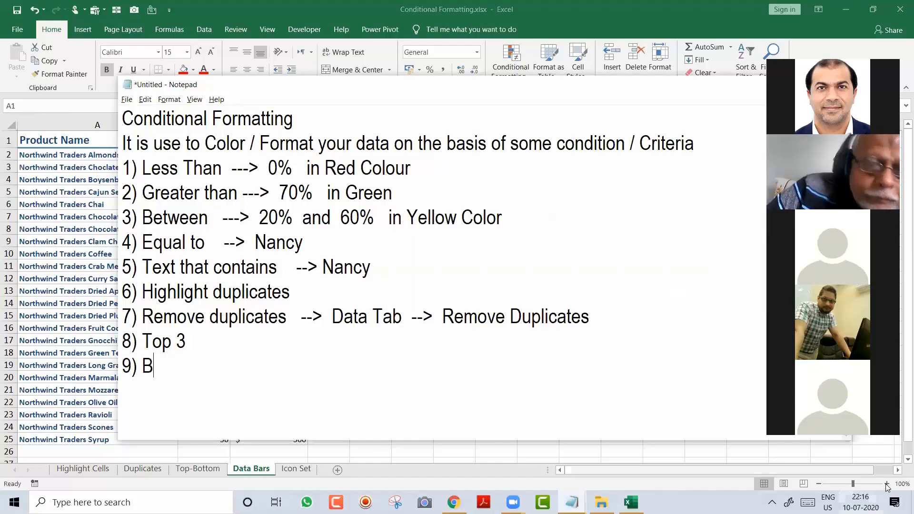
pyautogui.write('ott')
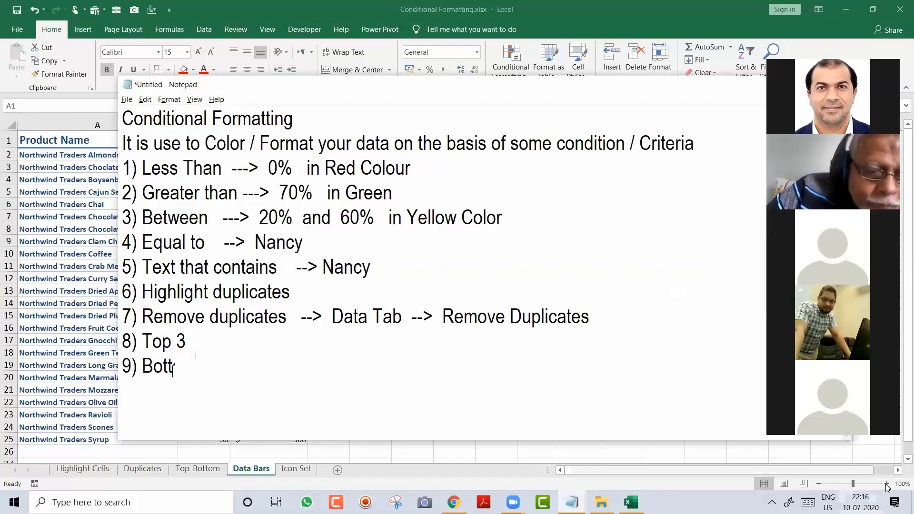
pyautogui.write('om 3')
# Add the notes "10) Data Bars" and "11) Icon Set" on new lines, and move the Notepad window higher on the screen
pyautogui.press('Return')
pyautogui.write('10) Dat')
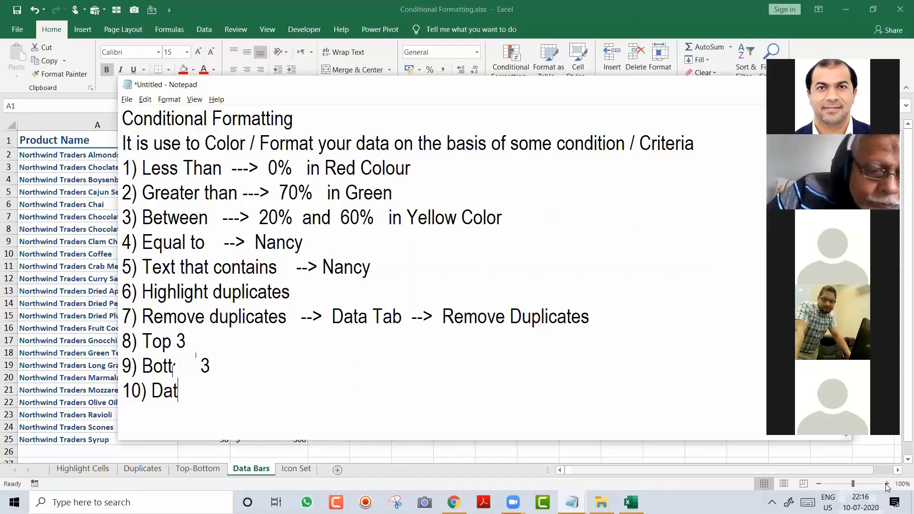
pyautogui.write('a Bar')
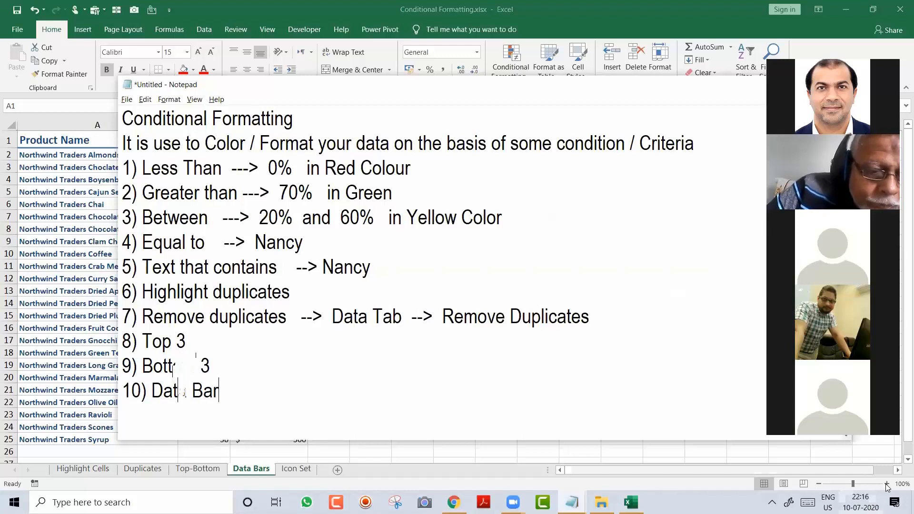
pyautogui.press('Return')
pyautogui.write('11) Ico')
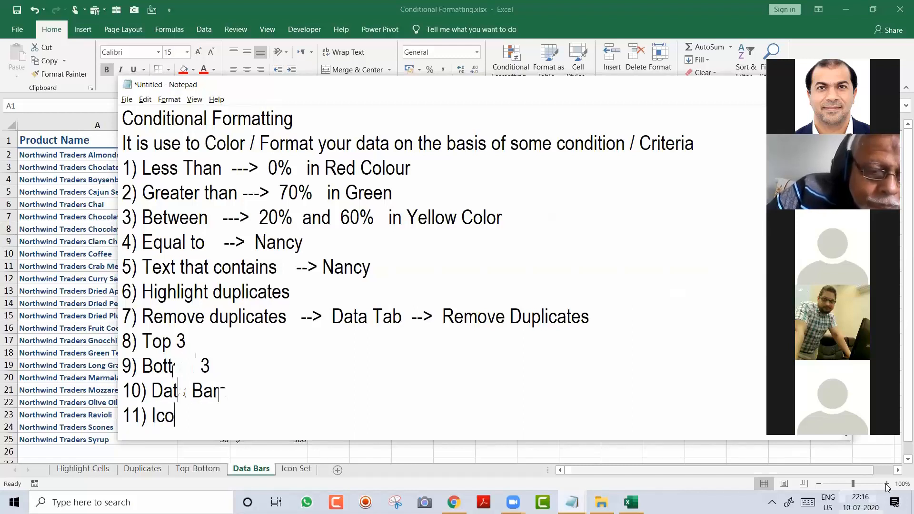
pyautogui.write('n Set')
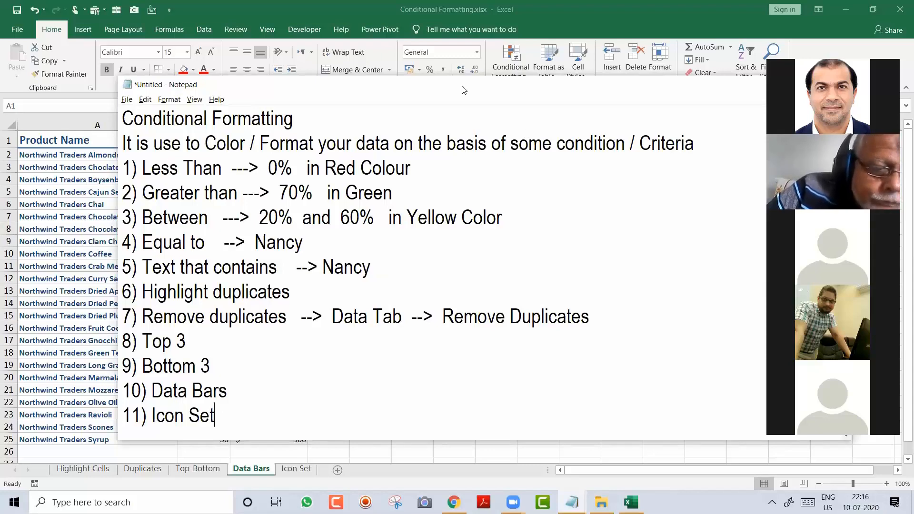
pyautogui.moveTo(464, 89); pyautogui.dragTo(427, 52)
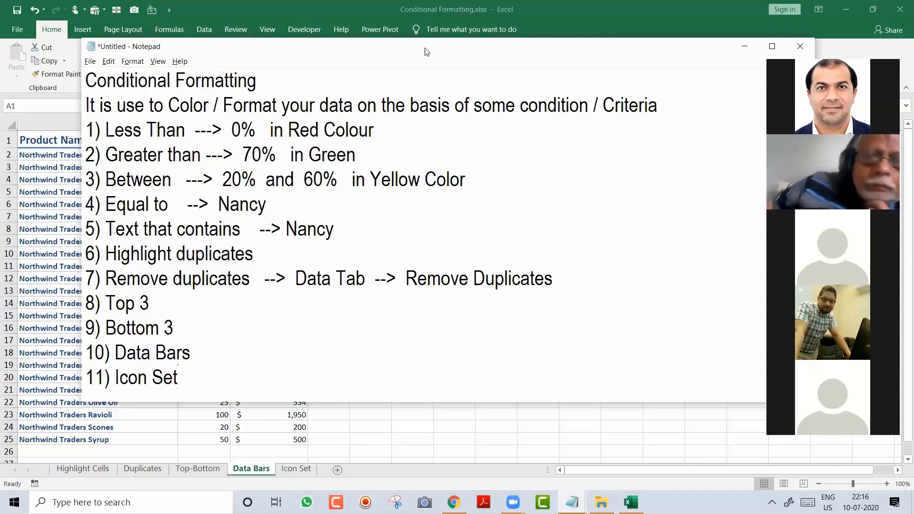
# Switch back to Excel and apply blue gradient-fill data bars to the $ Total values in C2:C25
pyautogui.hotkey('alt', 'Tab')
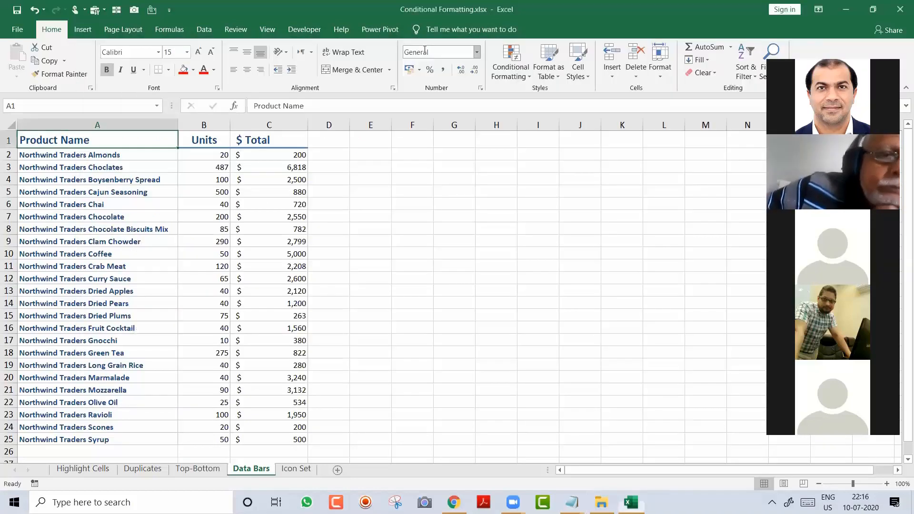
pyautogui.click(269, 157)
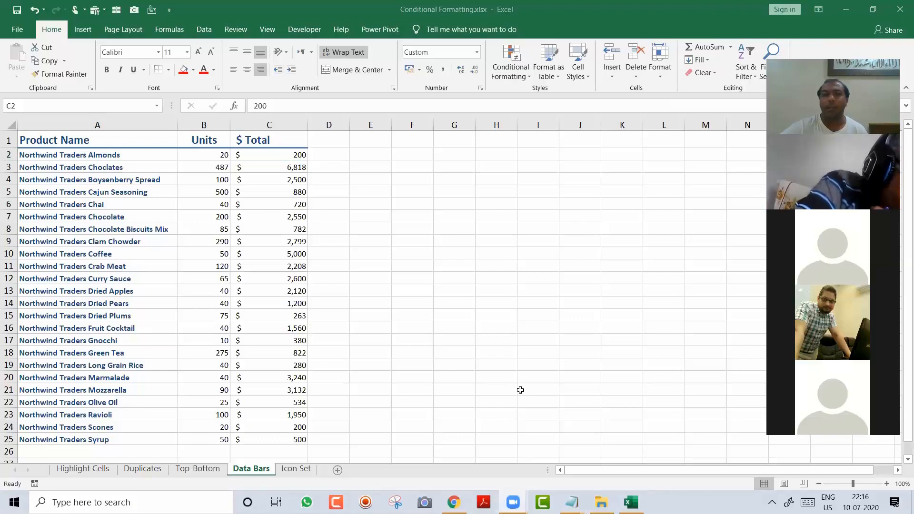
pyautogui.doubleClick(264, 154)
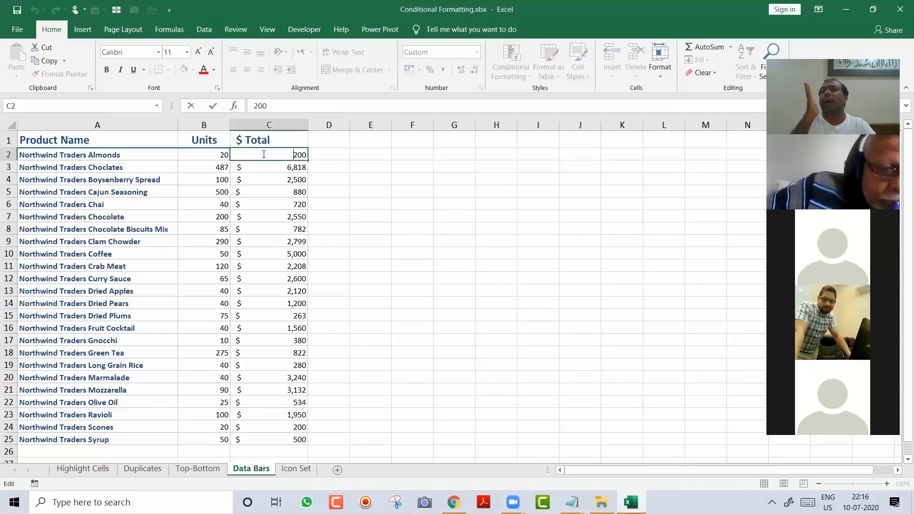
pyautogui.press('Escape')
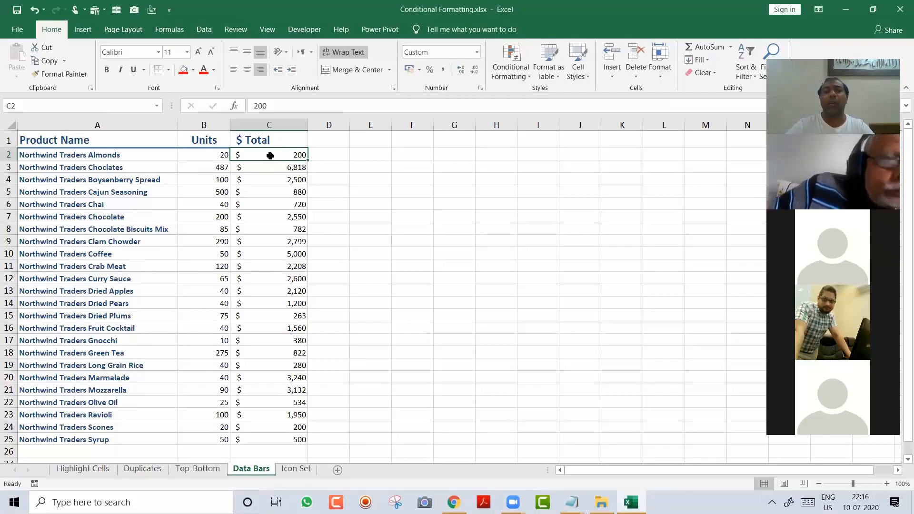
pyautogui.hotkey('ctrl', 'shift', 'Down')
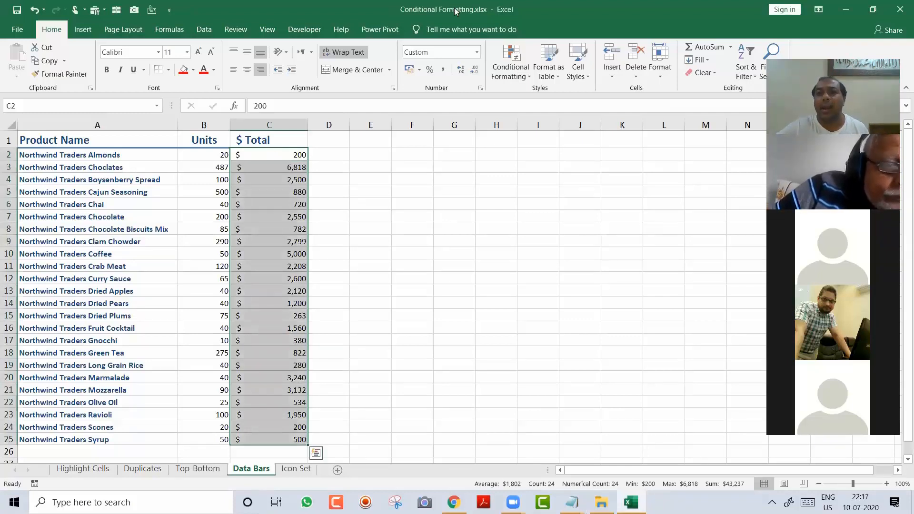
pyautogui.click(518, 66)
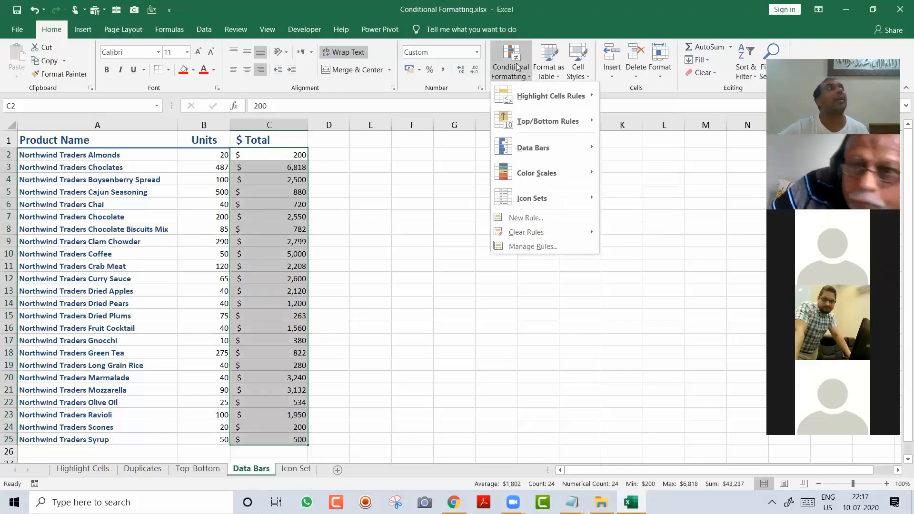
pyautogui.moveTo(547, 147)
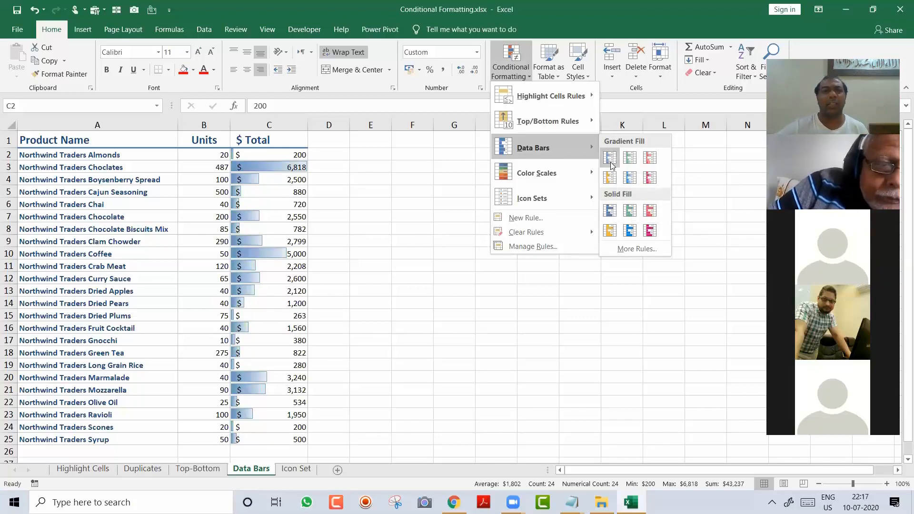
pyautogui.click(611, 163)
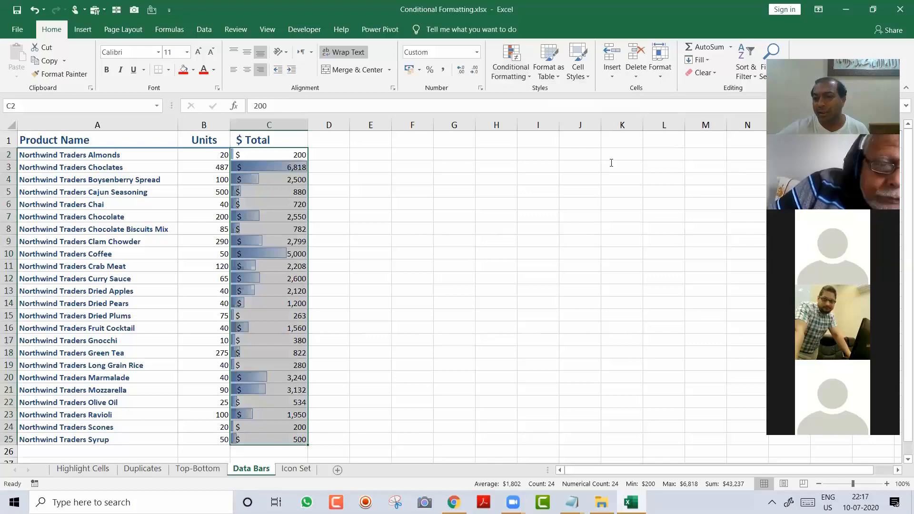
# Enlarge the Data Bars sheet to 130% and compare the bars in cells C3 and C4
pyautogui.click(888, 484)
pyautogui.click(887, 484)
pyautogui.click(887, 483)
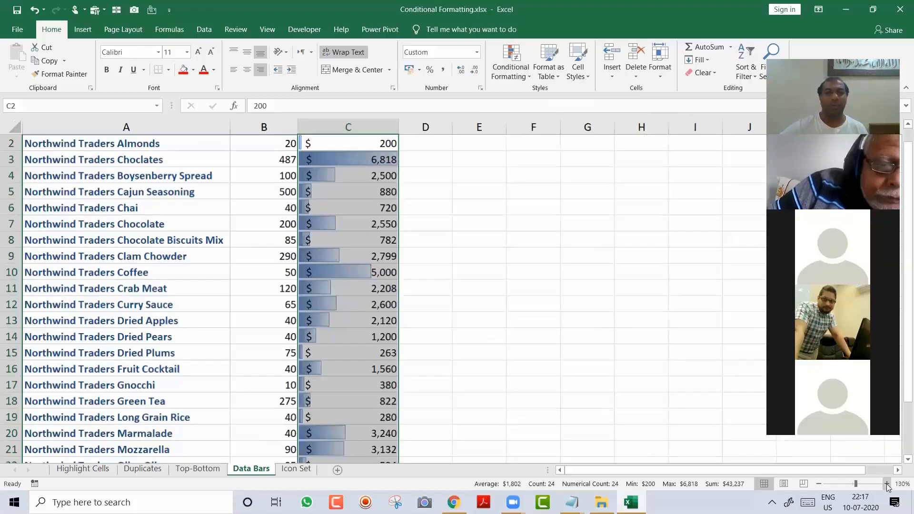
pyautogui.press('Up')
pyautogui.press('Down')
pyautogui.press('Down')
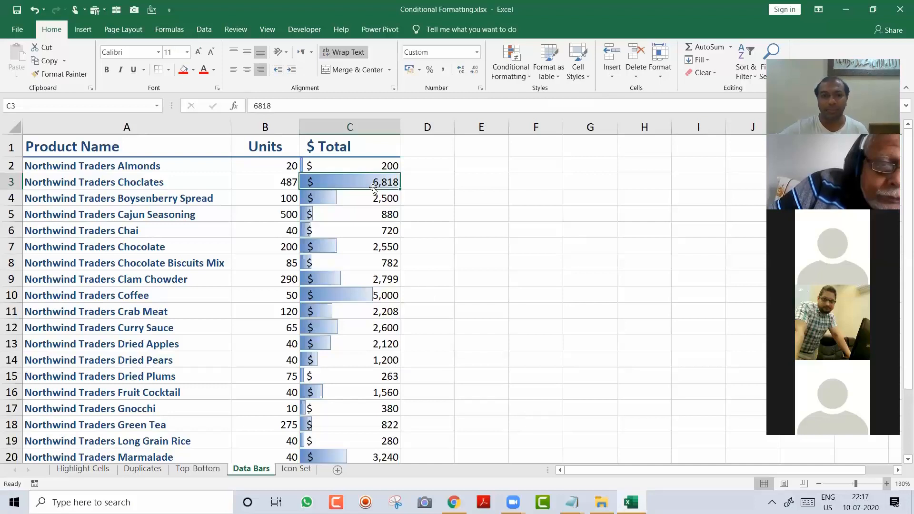
pyautogui.click(354, 201)
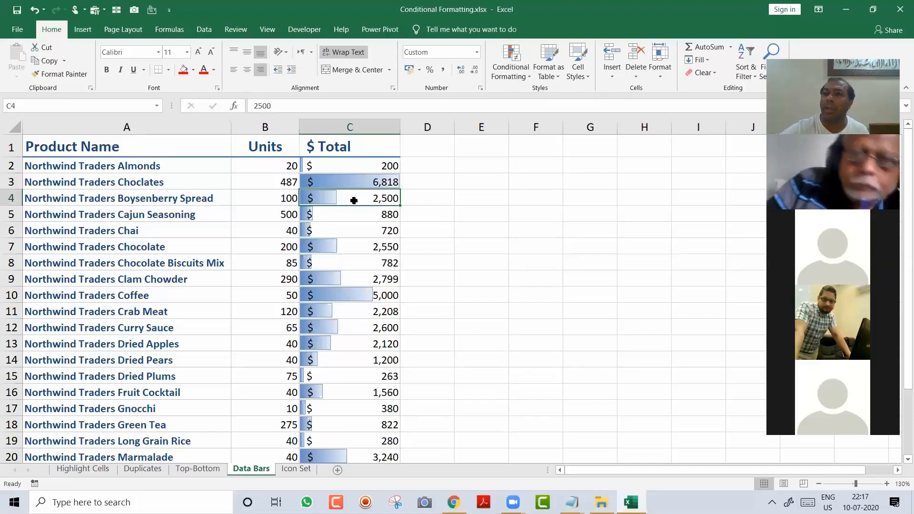
# Set the $ Total of Northwind Traders Almonds in cell C2 to 9000
pyautogui.click(343, 162)
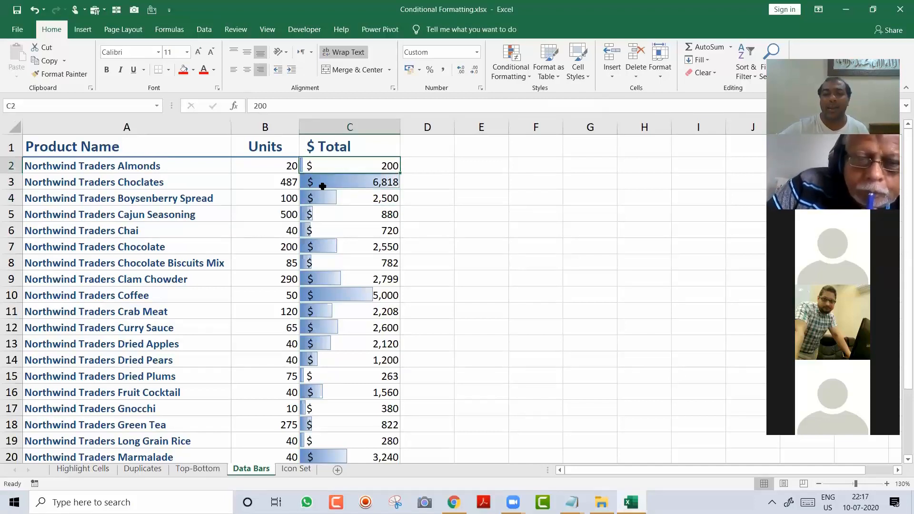
pyautogui.write('9000')
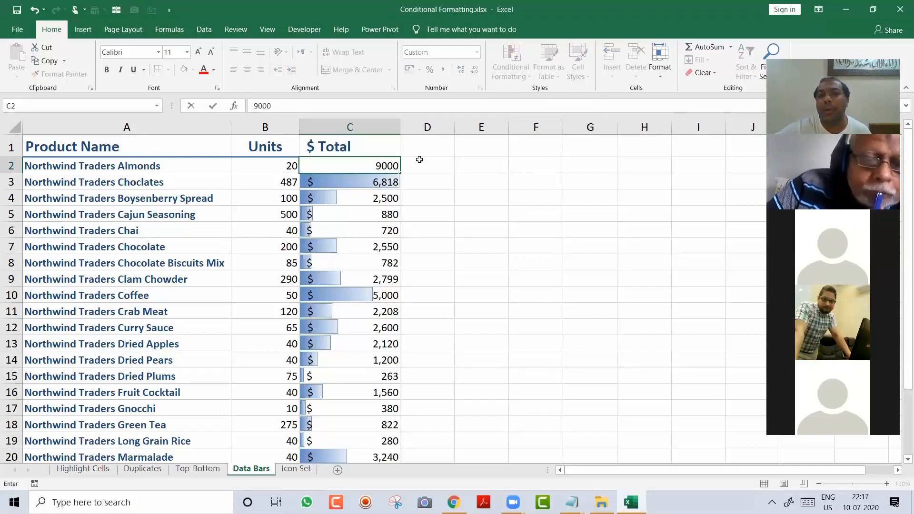
pyautogui.press('Return')
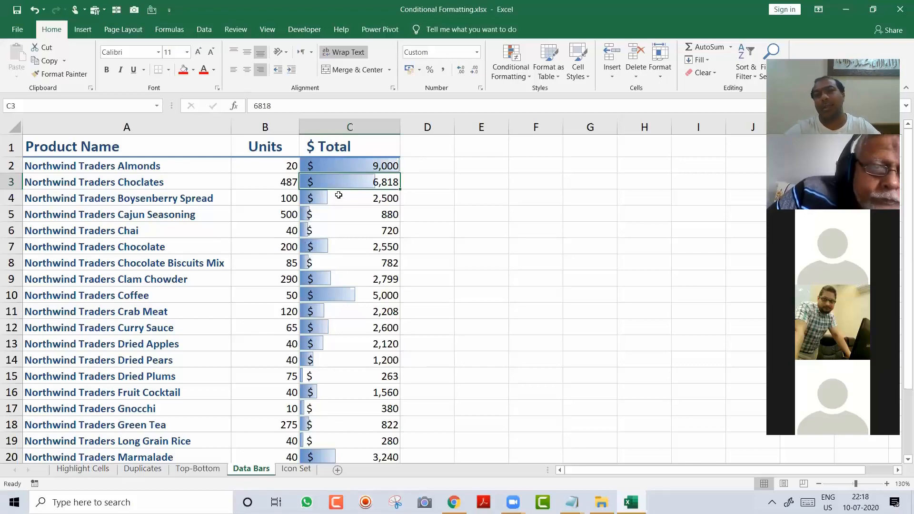
# On the Icon Set sheet, widen the $ Total column slightly and apply the three coloured arrows icon set to C2:C25
pyautogui.hotkey('ctrl', 'pagedown')
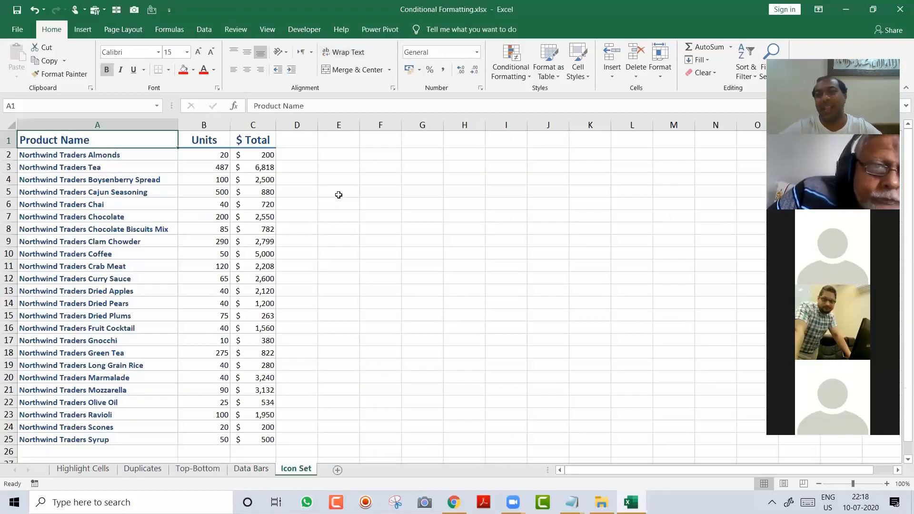
pyautogui.moveTo(277, 125); pyautogui.dragTo(298, 128)
pyautogui.press('Down')
pyautogui.press('Right')
pyautogui.press('Right')
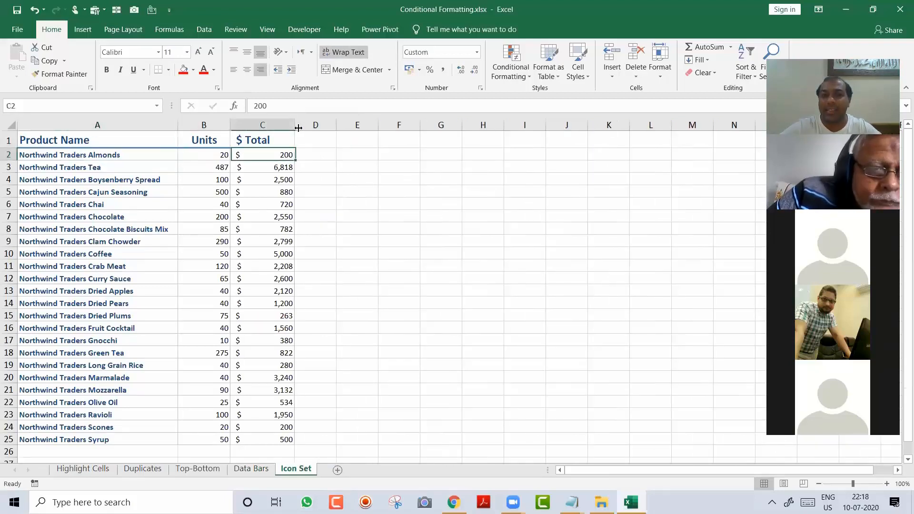
pyautogui.hotkey('ctrl', 'shift', 'Down')
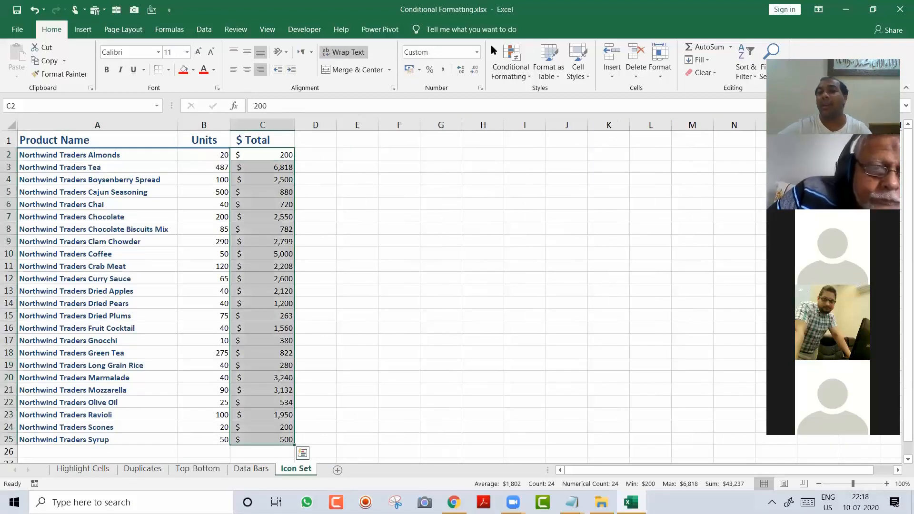
pyautogui.click(505, 60)
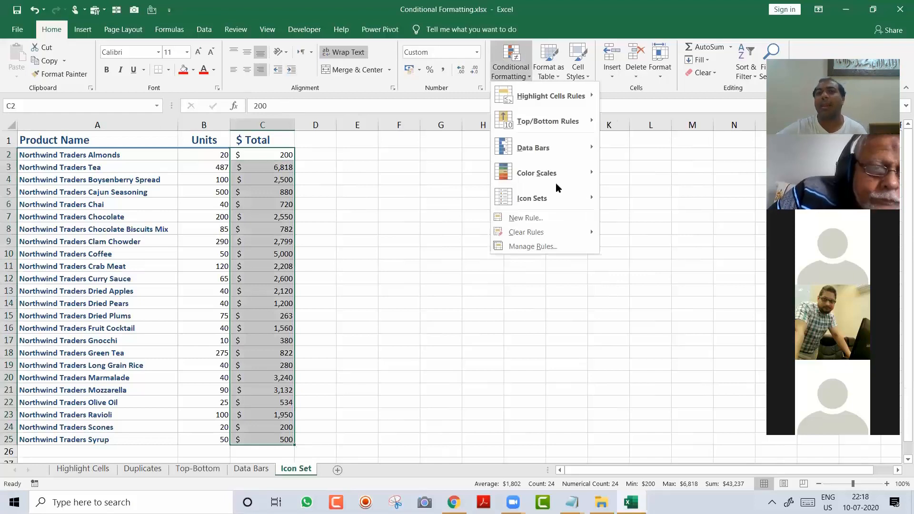
pyautogui.moveTo(558, 192)
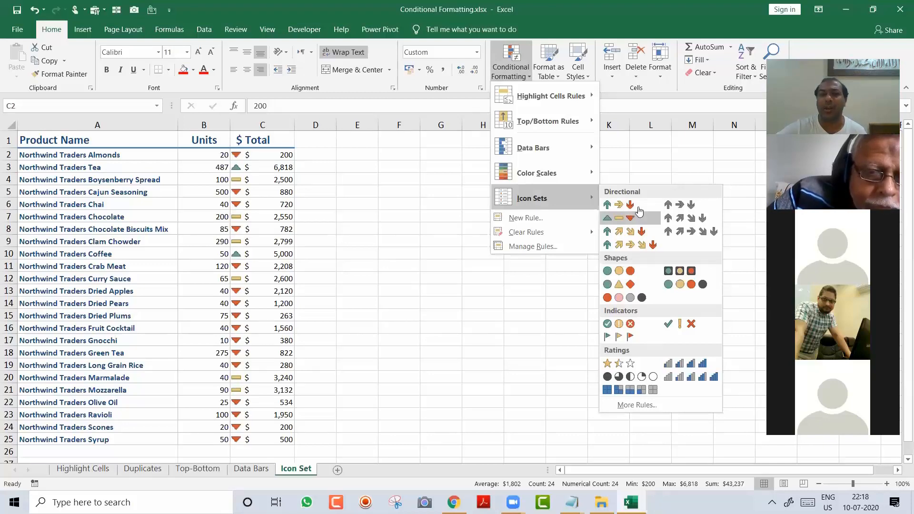
pyautogui.click(639, 208)
# Enlarge the Icon Set sheet to 140% and select only cell C2 to view its arrow icon
pyautogui.click(886, 484)
pyautogui.click(886, 485)
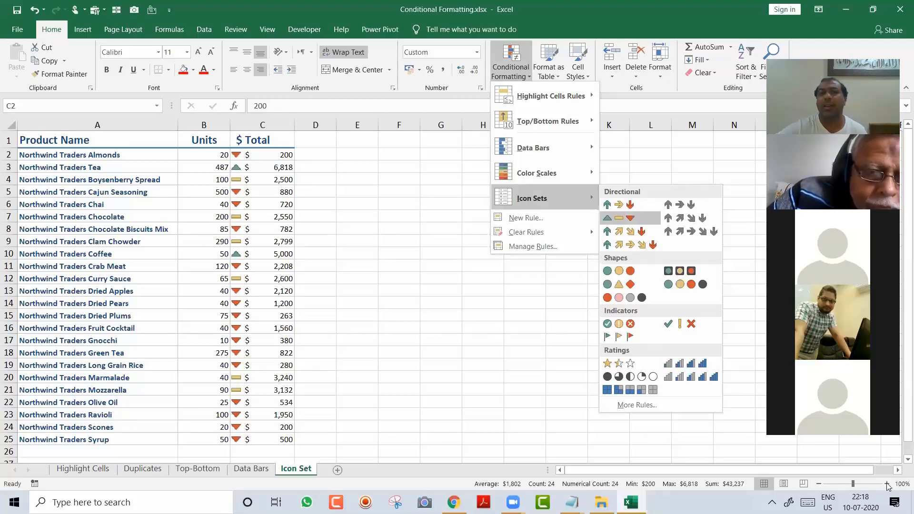
pyautogui.click(887, 484)
pyautogui.click(887, 485)
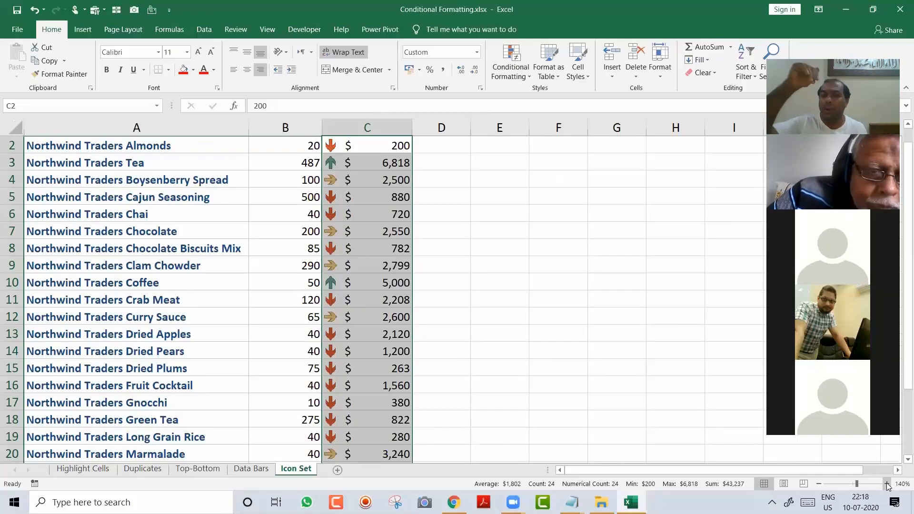
pyautogui.press('Up')
pyautogui.press('Down')
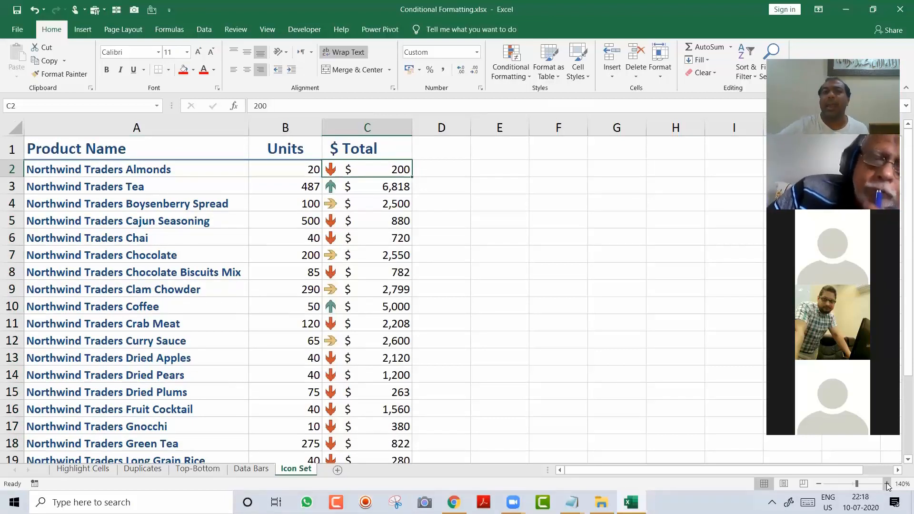
# Examine the arrow icons beside the totals in C2 to C4, and select the whole $ Total range C2:C25
pyautogui.press('Down')
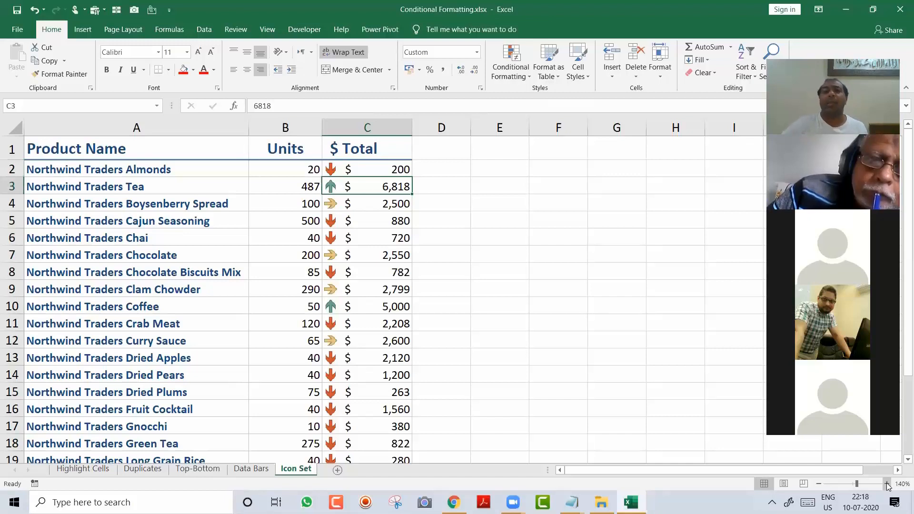
pyautogui.press('Down')
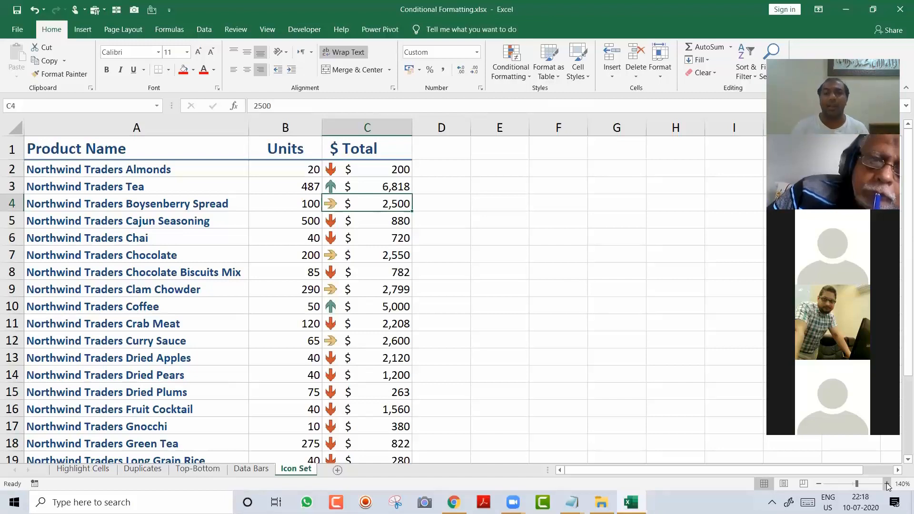
pyautogui.press('Up')
pyautogui.press('Up')
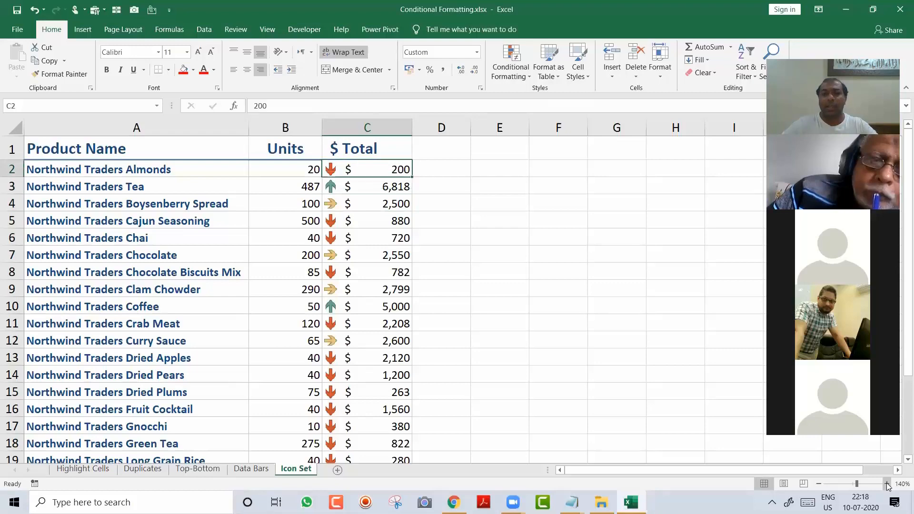
pyautogui.hotkey('ctrl', 'shift', 'Down')
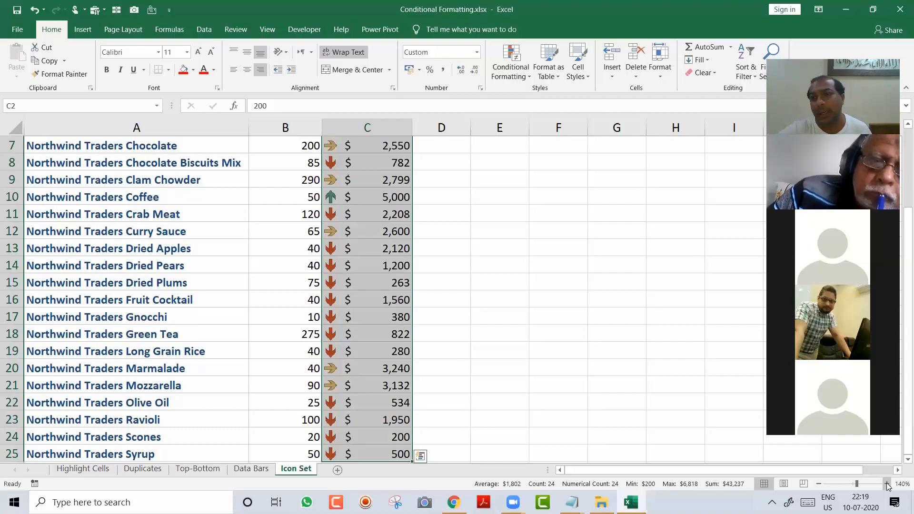
# Select the $ Total range C2:C25 on the Icon Set sheet and open a new custom icon set rule for it
pyautogui.press('Up')
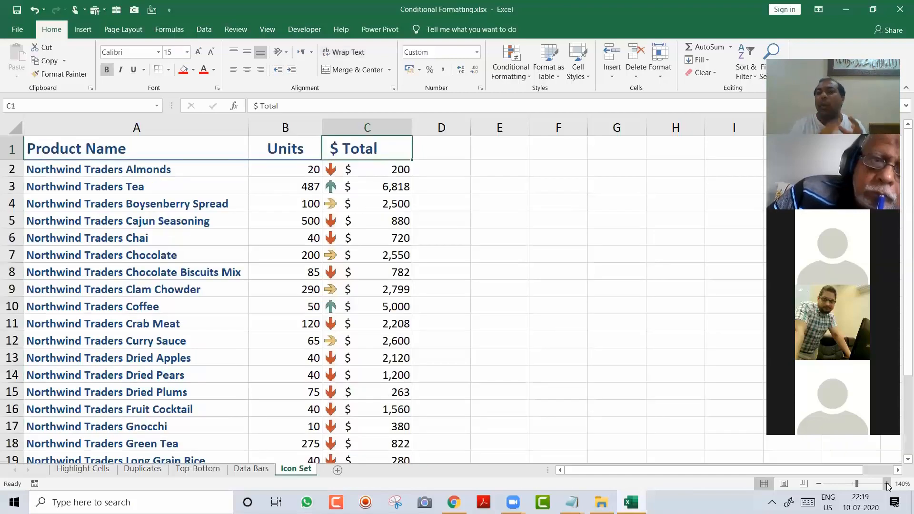
pyautogui.press('Down')
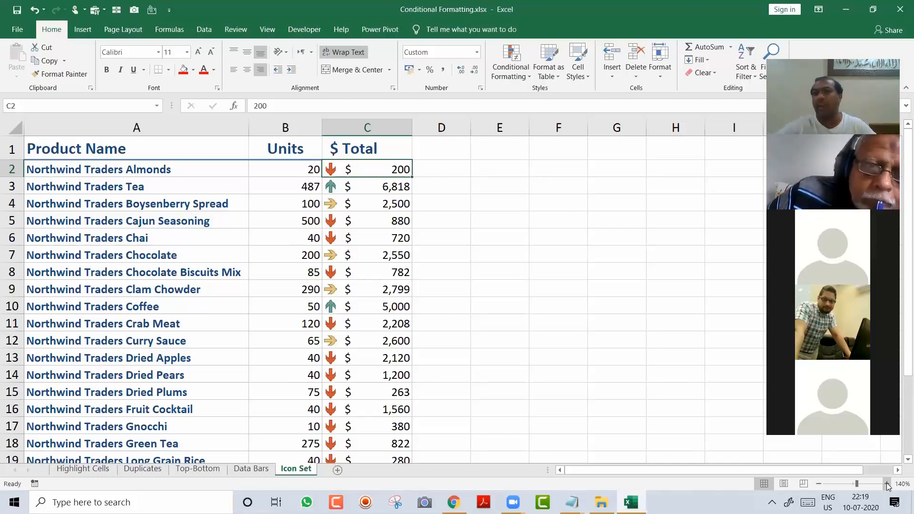
pyautogui.press('Down')
pyautogui.press('Up')
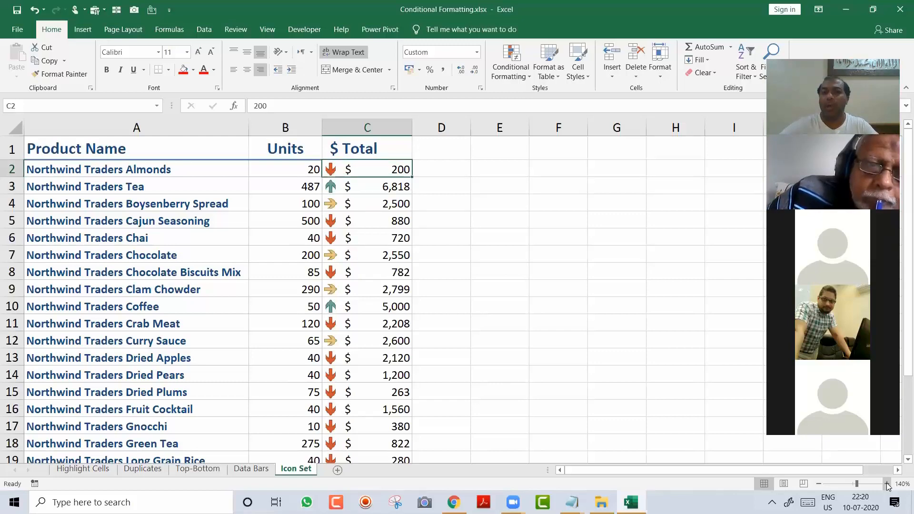
pyautogui.hotkey('ctrl', 'shift', 'Down')
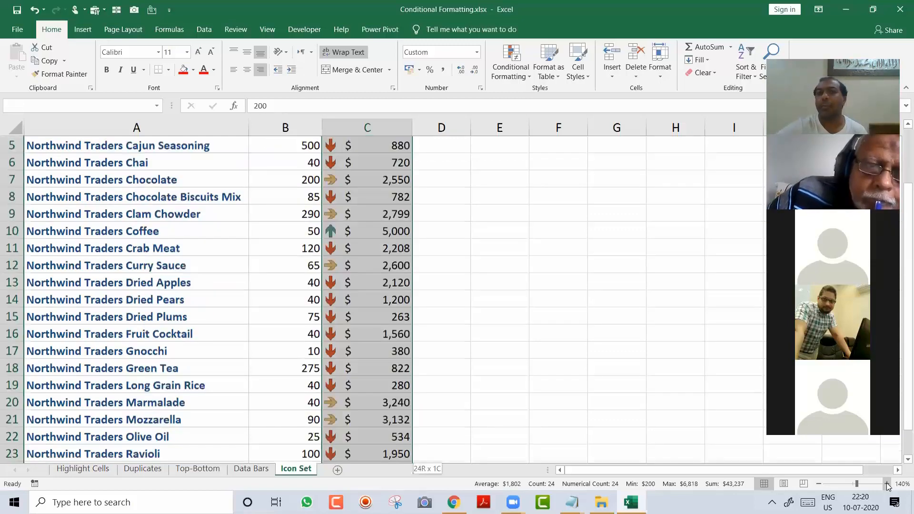
pyautogui.click(512, 70)
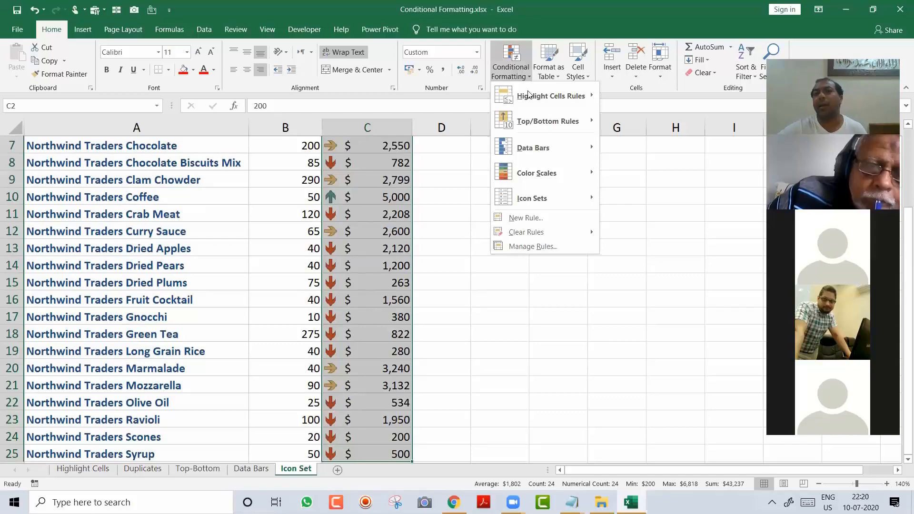
pyautogui.moveTo(570, 199)
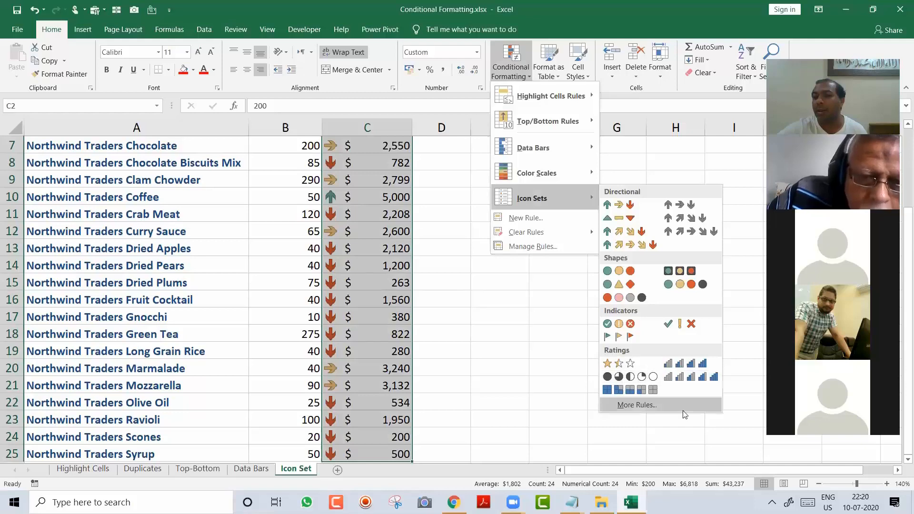
pyautogui.click(638, 405)
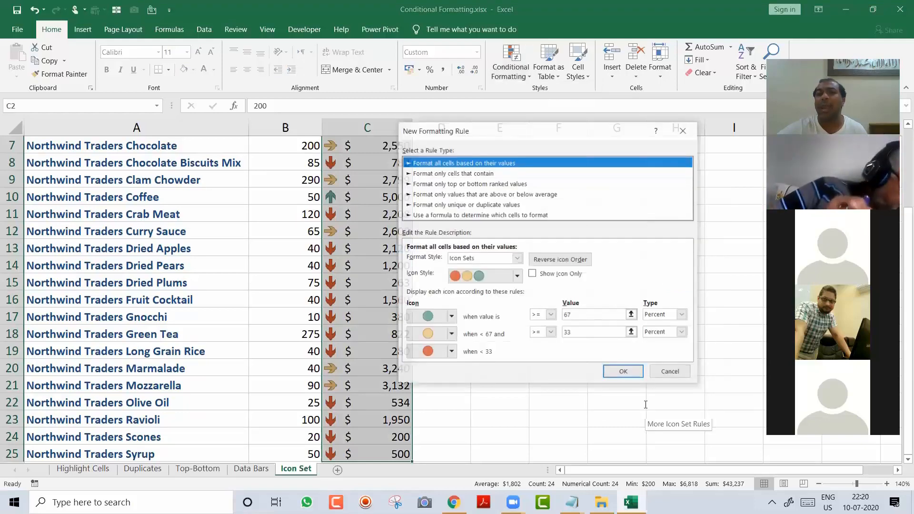
pyautogui.click(592, 133)
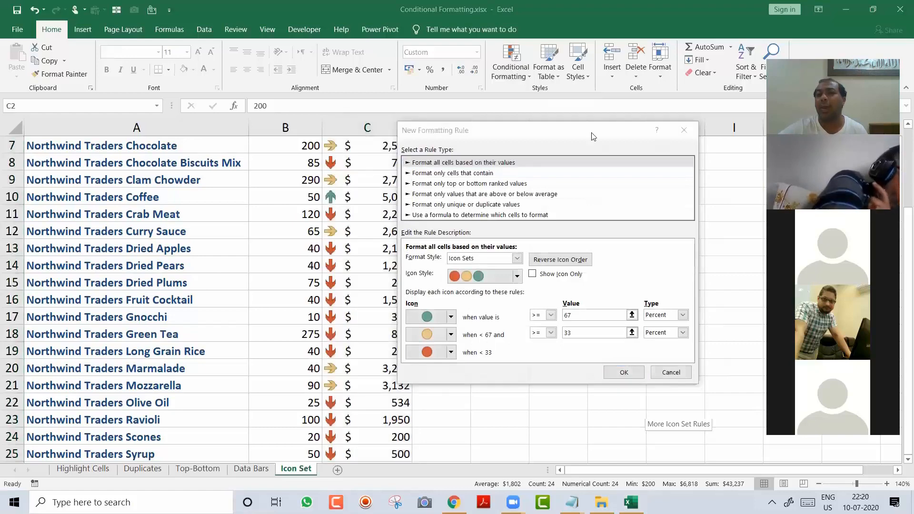
pyautogui.click(592, 137)
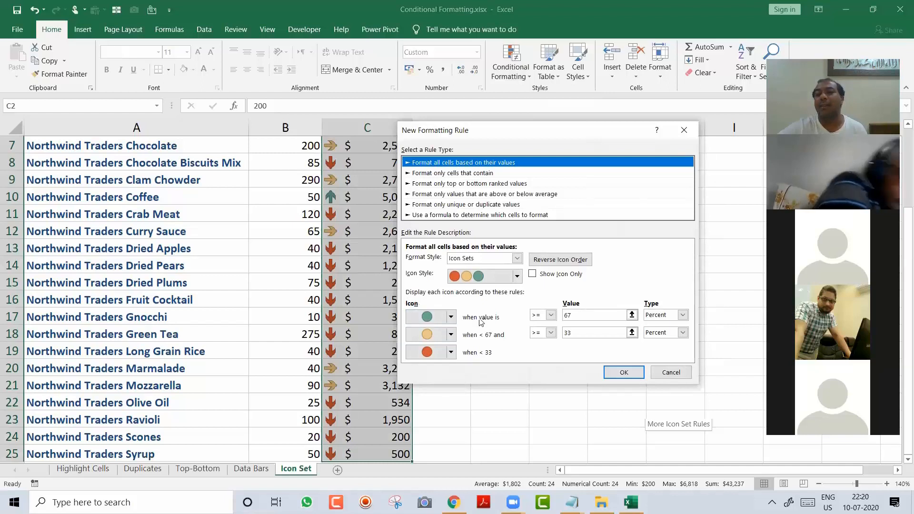
# Reposition the rule dialog beside the totals and change both icon threshold types to Number
pyautogui.click(587, 315)
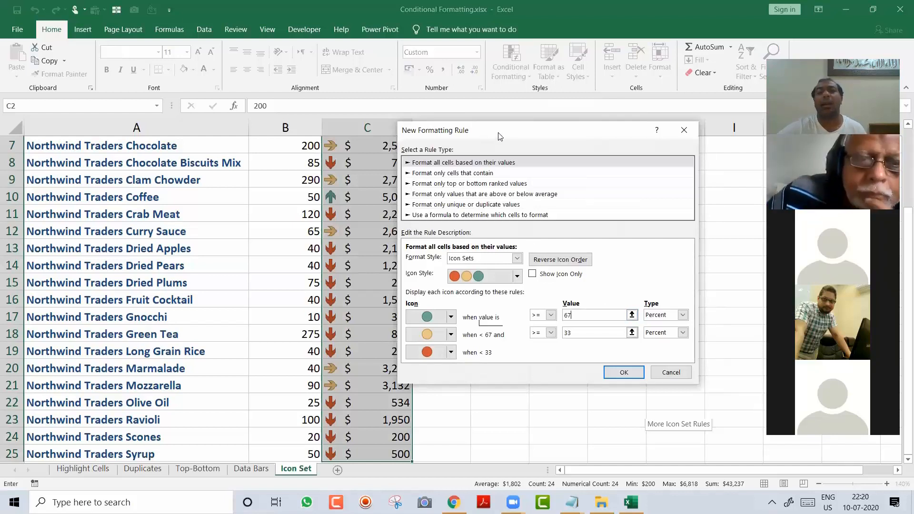
pyautogui.moveTo(531, 134); pyautogui.dragTo(581, 134)
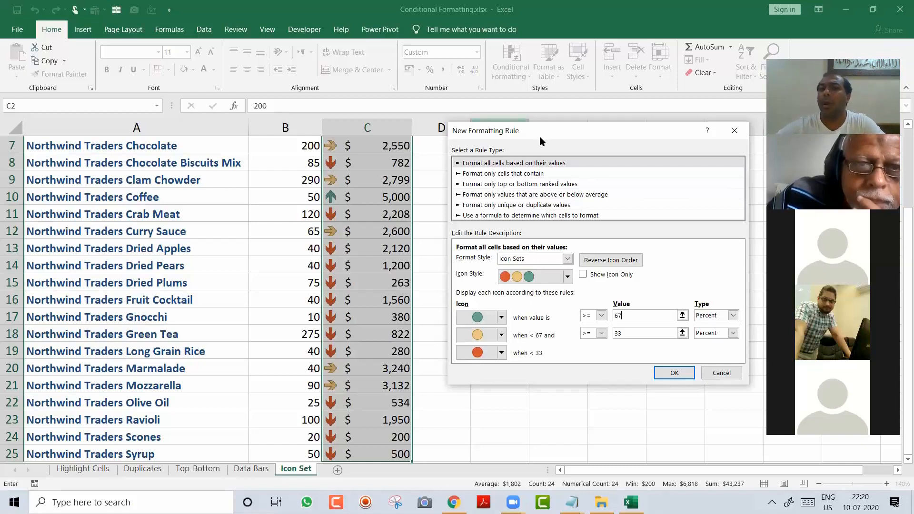
pyautogui.moveTo(539, 136); pyautogui.dragTo(525, 132)
pyautogui.click(696, 312)
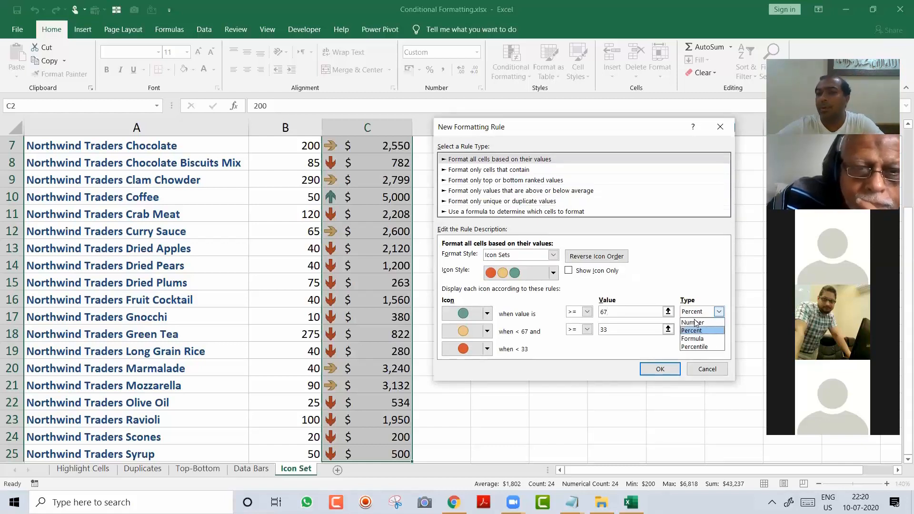
pyautogui.click(695, 322)
pyautogui.click(696, 329)
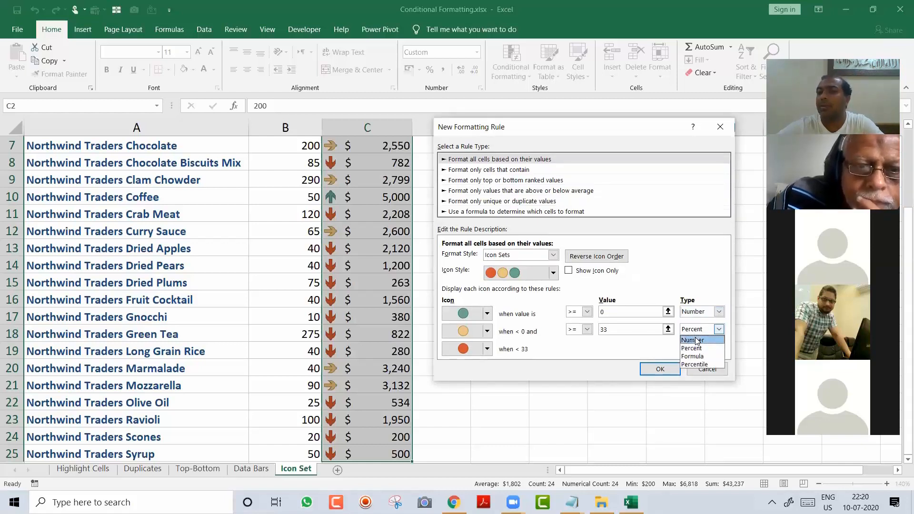
pyautogui.click(693, 340)
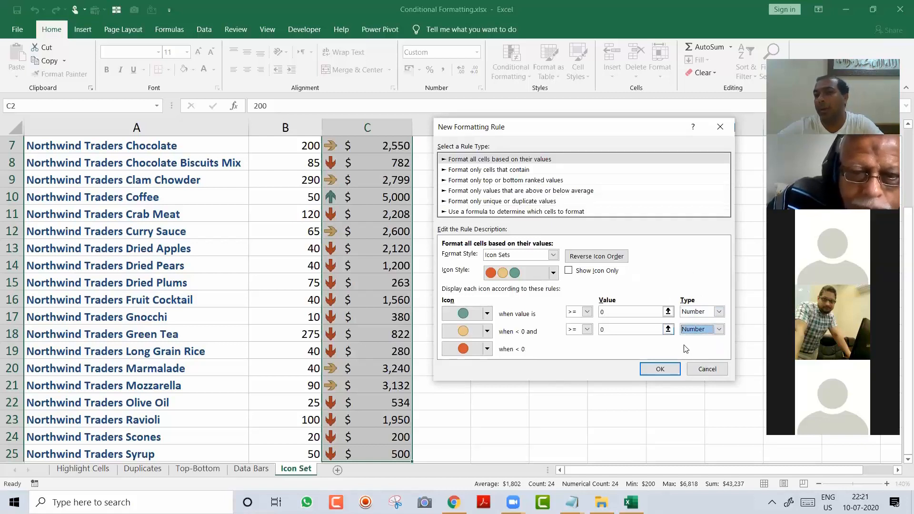
# Set the green icon threshold to >= 4000 and the yellow icon threshold to >= 2000
pyautogui.click(642, 313)
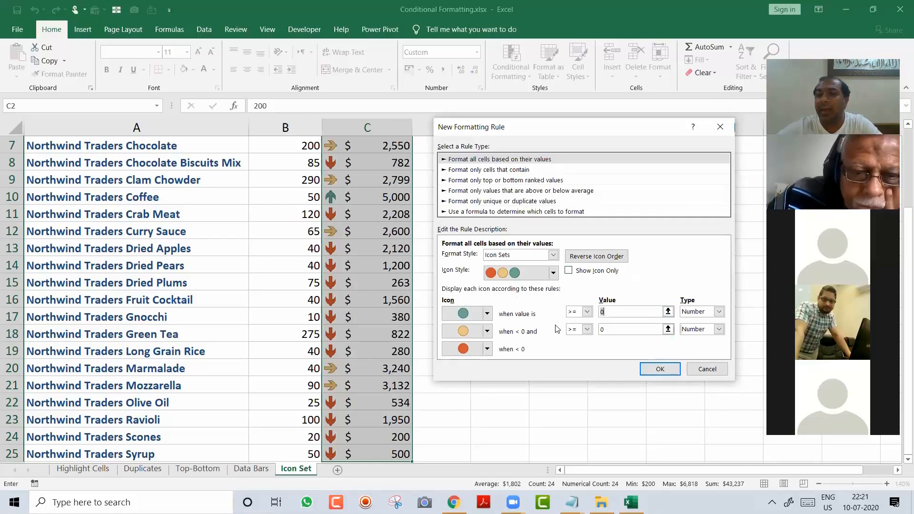
pyautogui.write('4000')
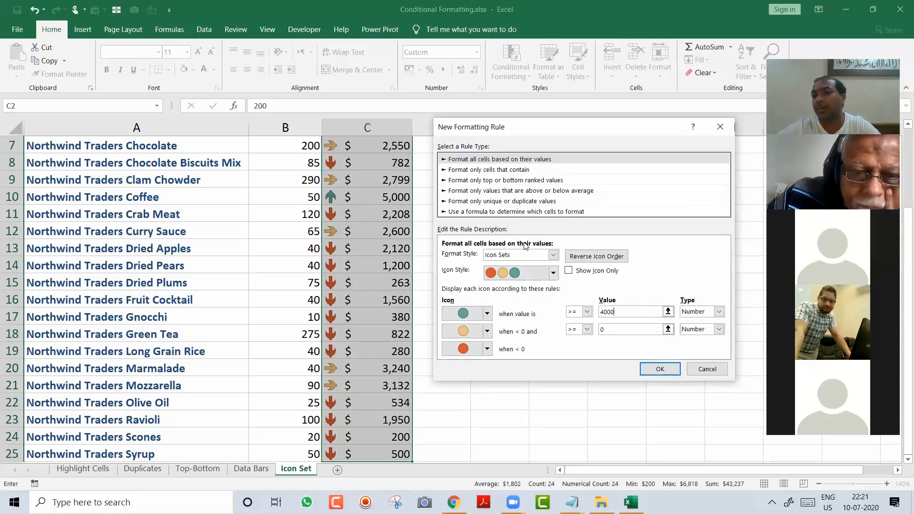
pyautogui.click(606, 329)
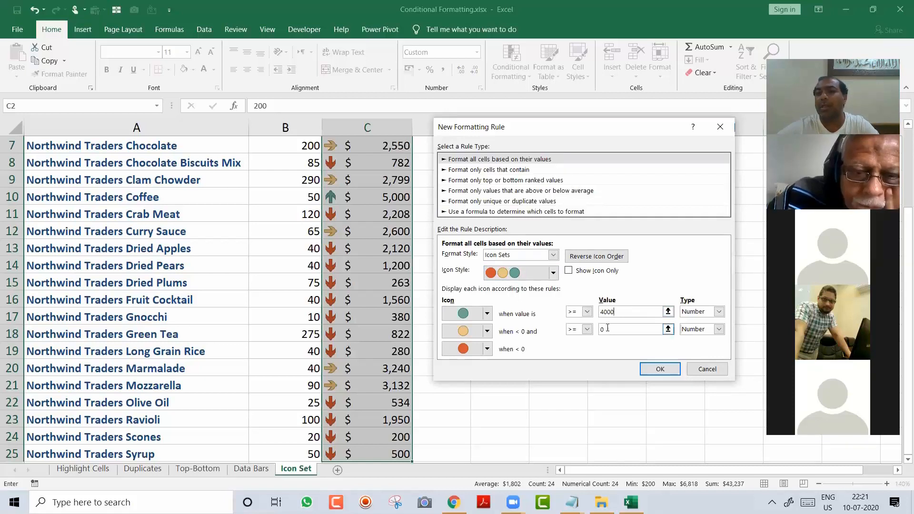
pyautogui.doubleClick(608, 329)
pyautogui.write('2000')
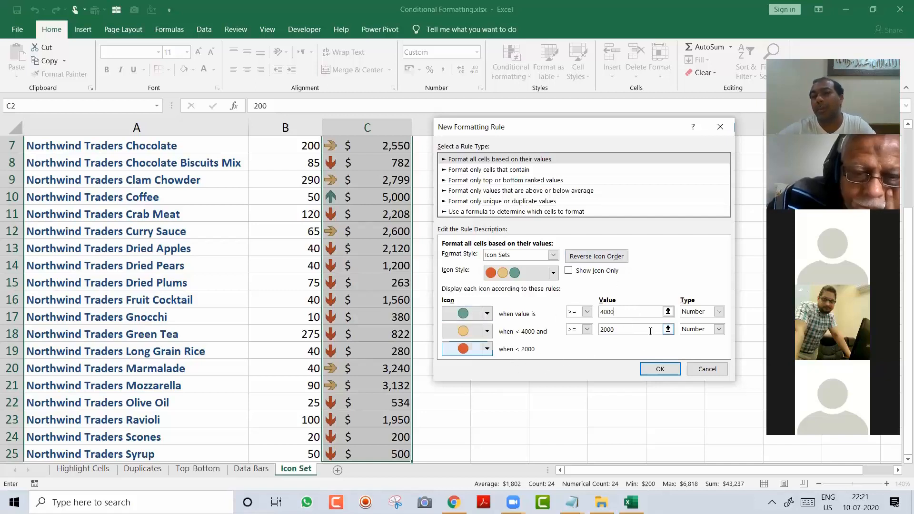
# Choose the three coloured arrows icon style, apply the rule to the totals, and select cell C9
pyautogui.click(553, 255)
pyautogui.click(552, 259)
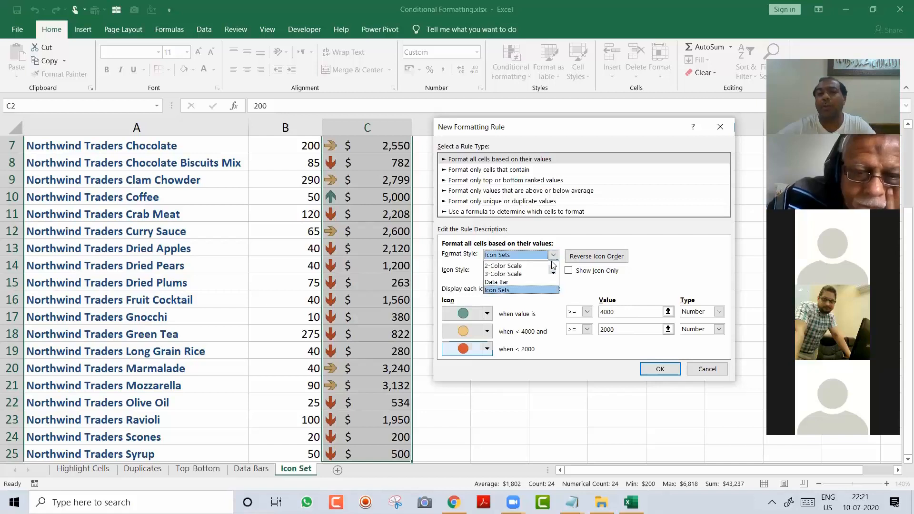
pyautogui.click(554, 274)
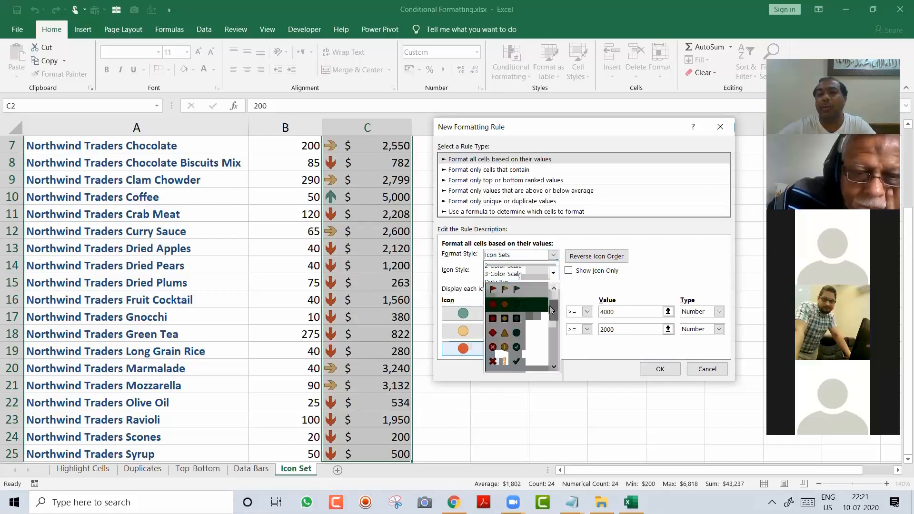
pyautogui.moveTo(553, 305); pyautogui.dragTo(546, 288)
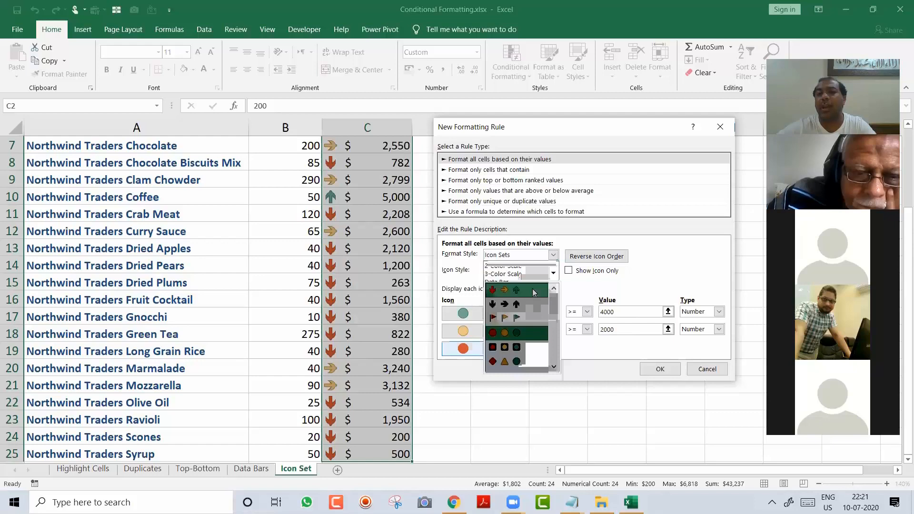
pyautogui.click(532, 288)
pyautogui.click(667, 370)
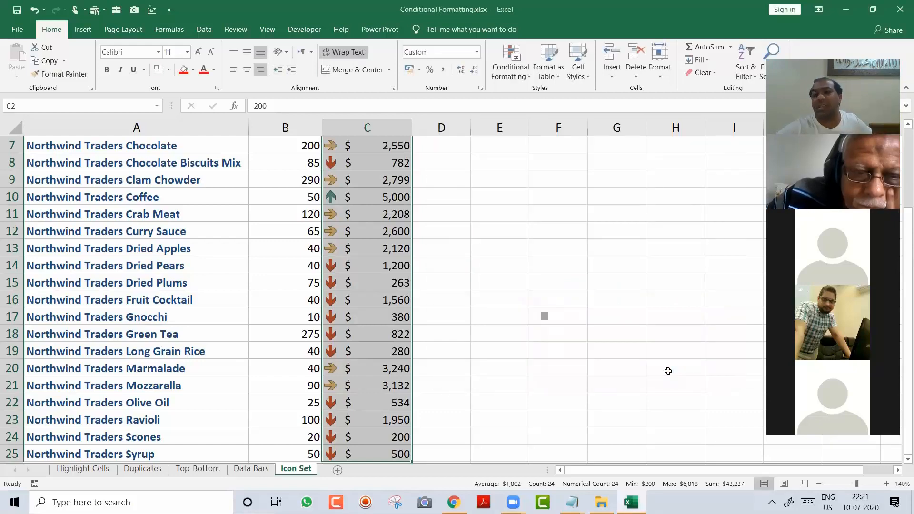
pyautogui.click(337, 183)
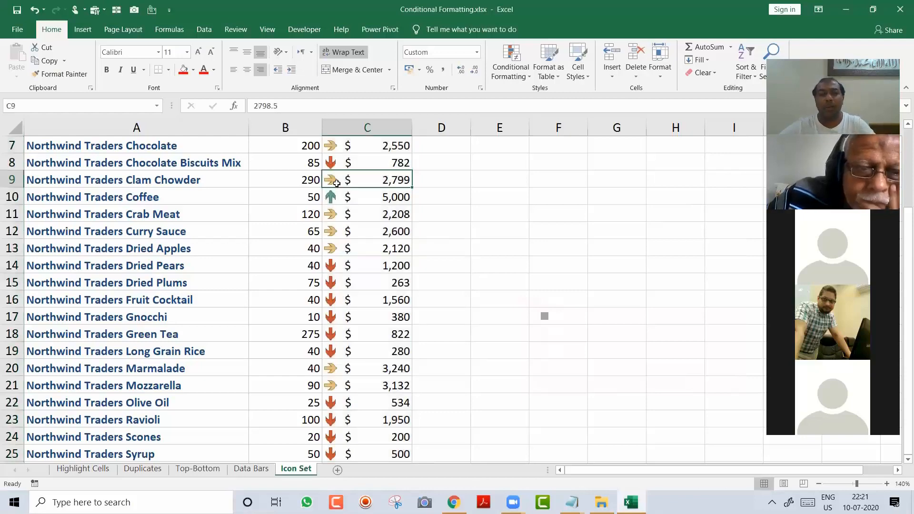
# Switch to the Notepad topic list, enter "More Rules" as item 12, and start item 13 on a new line
pyautogui.hotkey('alt', 'Tab')
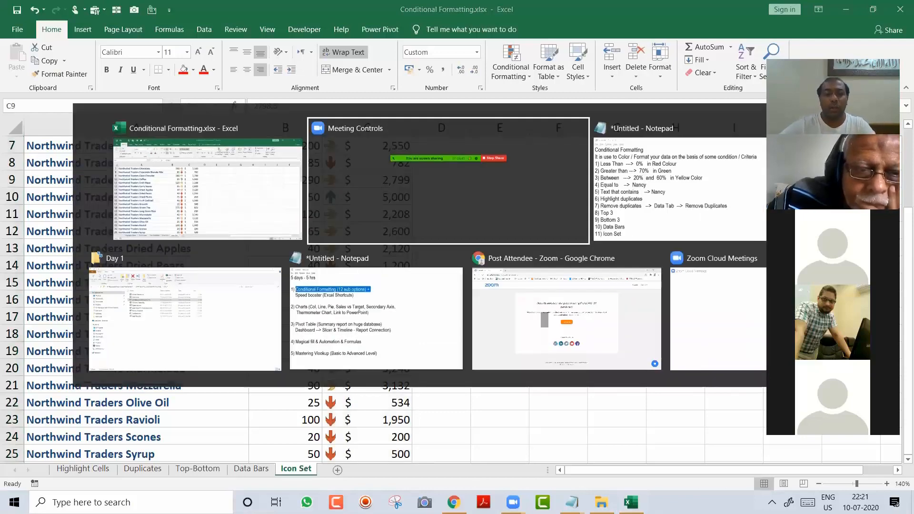
pyautogui.hotkey('alt', 'Tab')
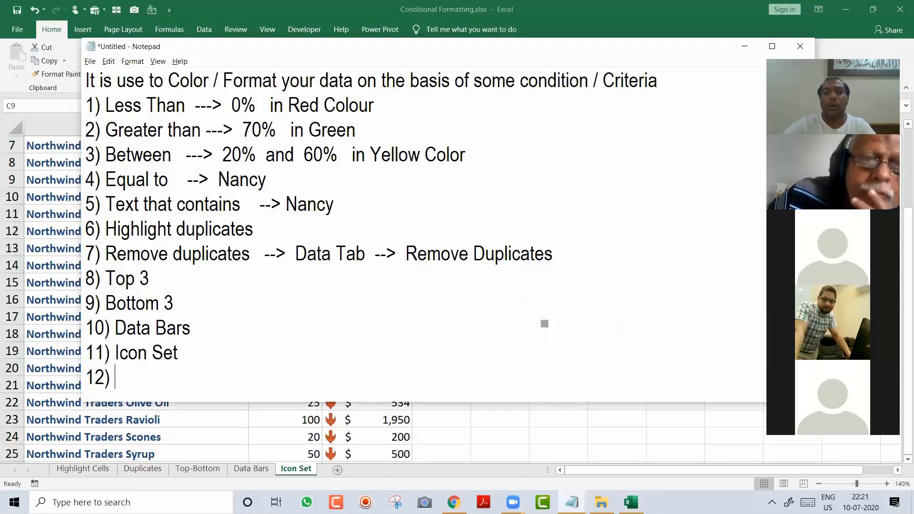
pyautogui.write('More Rules')
pyautogui.press('Return')
pyautogui.write('13)')
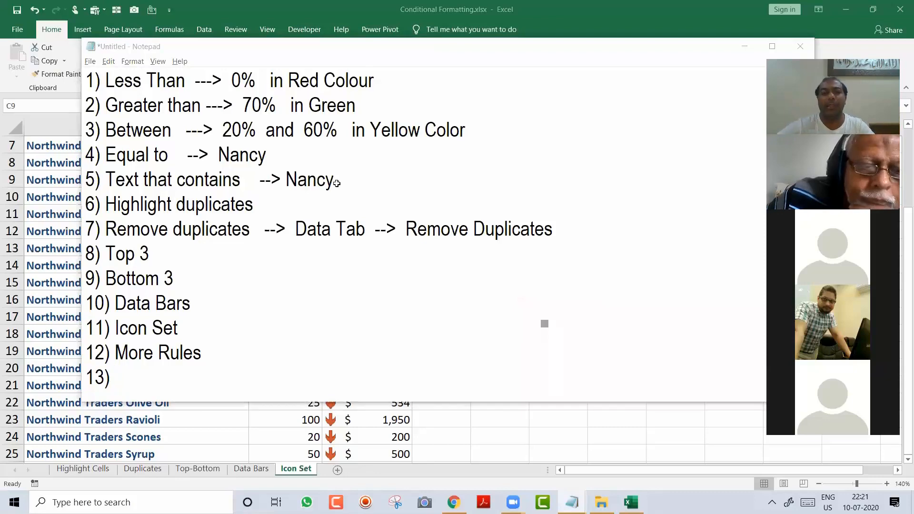
# Back in Excel, clear the conditional formatting rules from C2:C25 only, and undo the clearing
pyautogui.hotkey('alt', 'Tab')
pyautogui.hotkey('ctrl', 'Up')
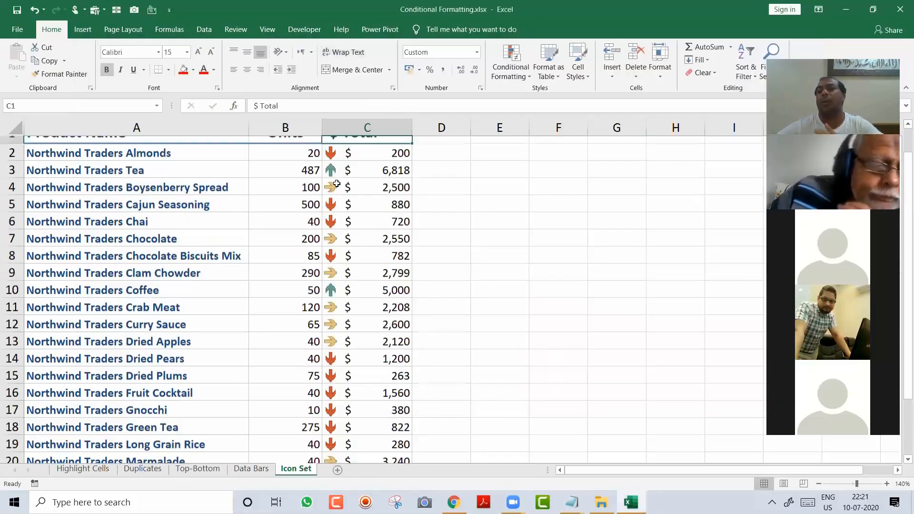
pyautogui.press('Down')
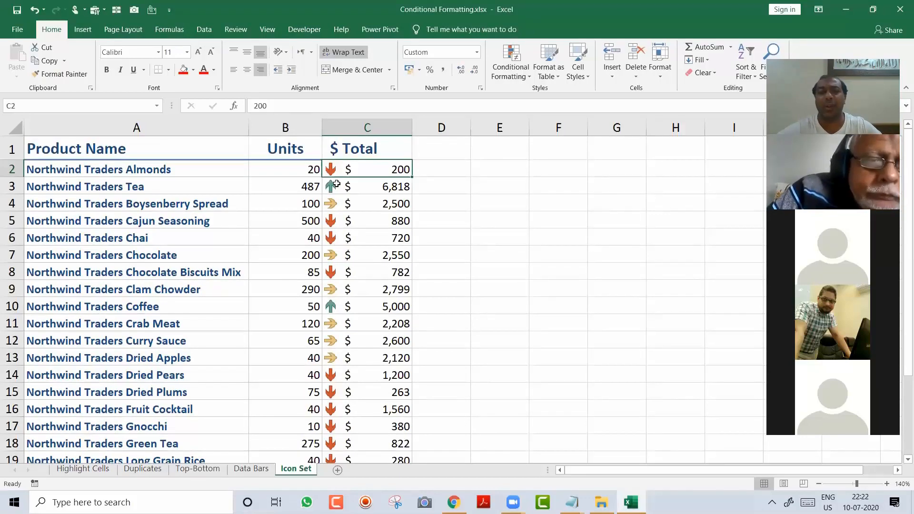
pyautogui.hotkey('ctrl', 'shift', 'Down')
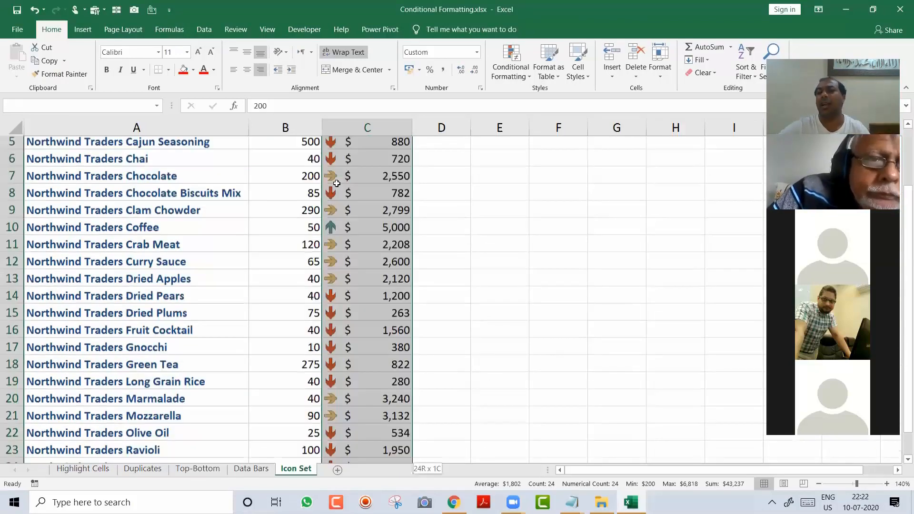
pyautogui.click(510, 71)
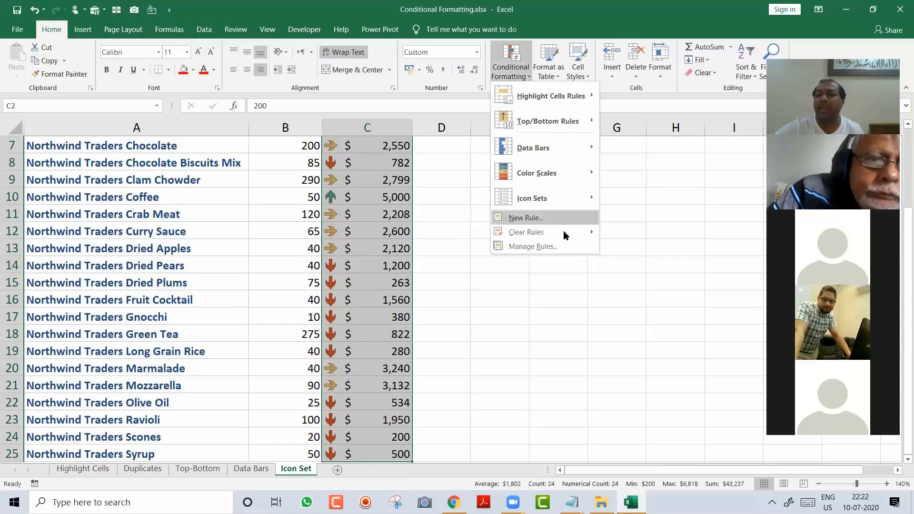
pyautogui.moveTo(563, 232)
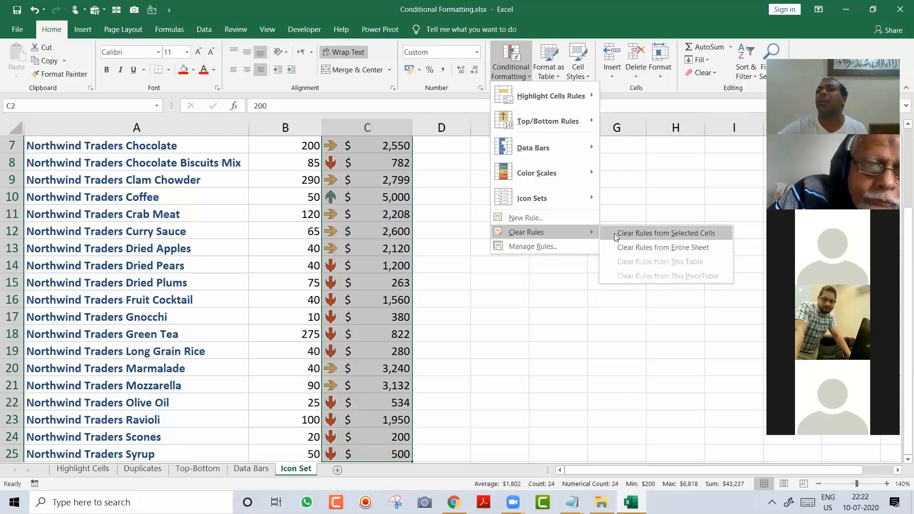
pyautogui.click(615, 234)
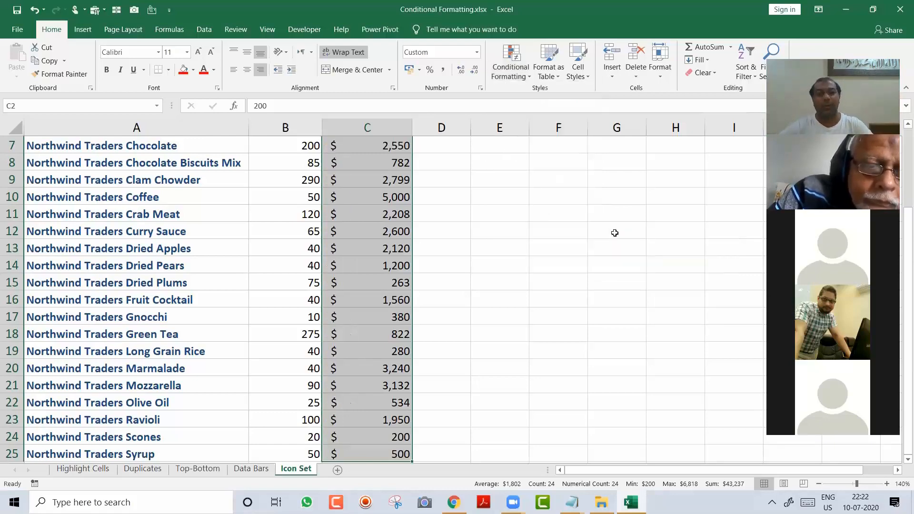
pyautogui.hotkey('ctrl', 'z')
# Switch to the Notepad topic list and complete item 13 as "Clear Rules"
pyautogui.hotkey('alt', 'Tab')
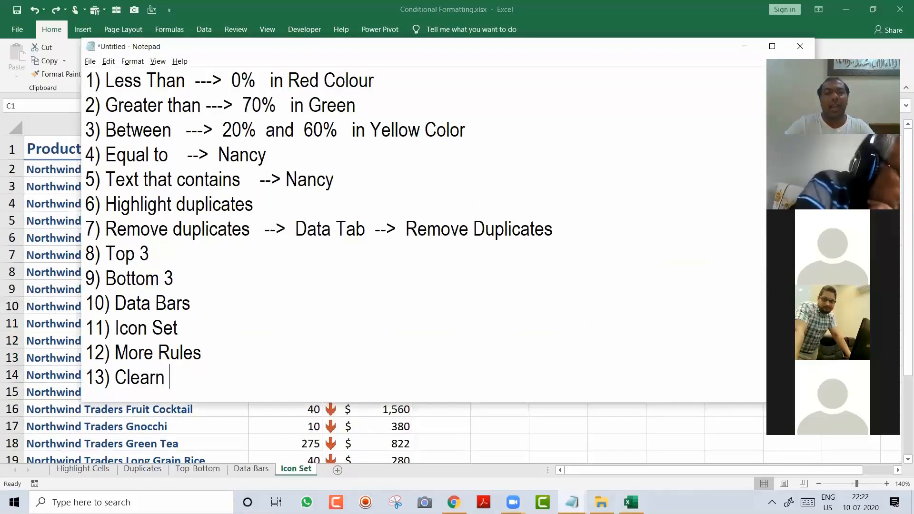
pyautogui.press('BackSpace')
pyautogui.press('BackSpace')
pyautogui.write('Rules')
# Review the Notepad topic list upward from Clear Rules to the start of the Top 3 line
pyautogui.press('Up')
pyautogui.press('Up')
pyautogui.press('Up')
pyautogui.press('Up')
pyautogui.press('Left')
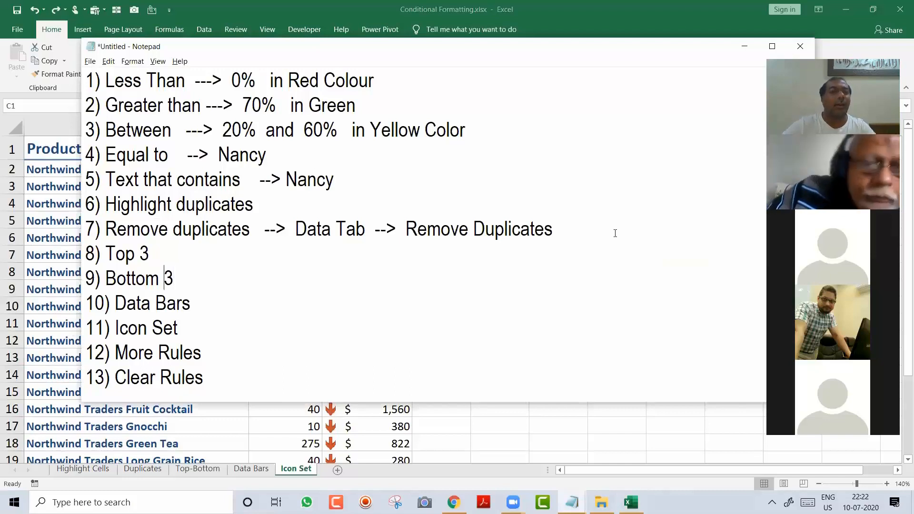
pyautogui.press('Up')
pyautogui.hotkey('ctrl', 'Left')
pyautogui.hotkey('ctrl', 'Left')
pyautogui.hotkey('ctrl', 'Left')
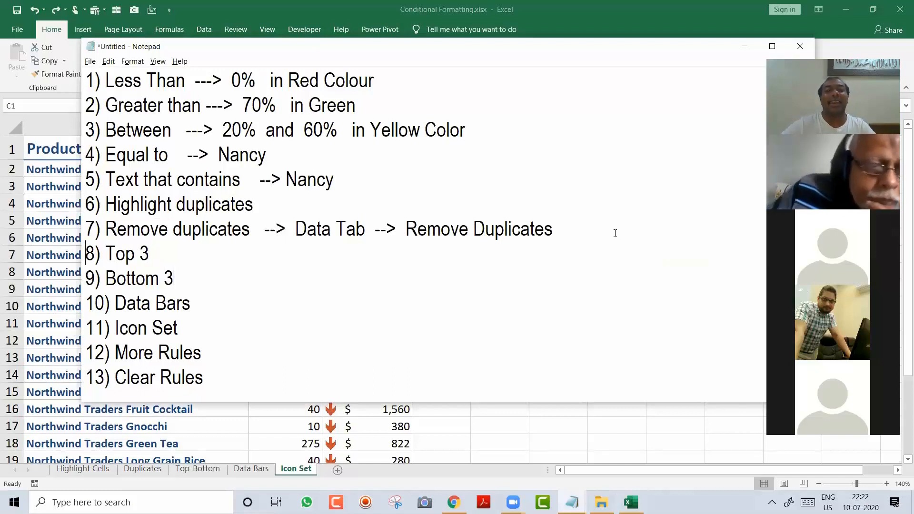
# Review items 8 to 13 of the Notepad topic list, from Top 3 down to Clear Rules
pyautogui.hotkey('shift', 'Down')
pyautogui.hotkey('shift', 'Down')
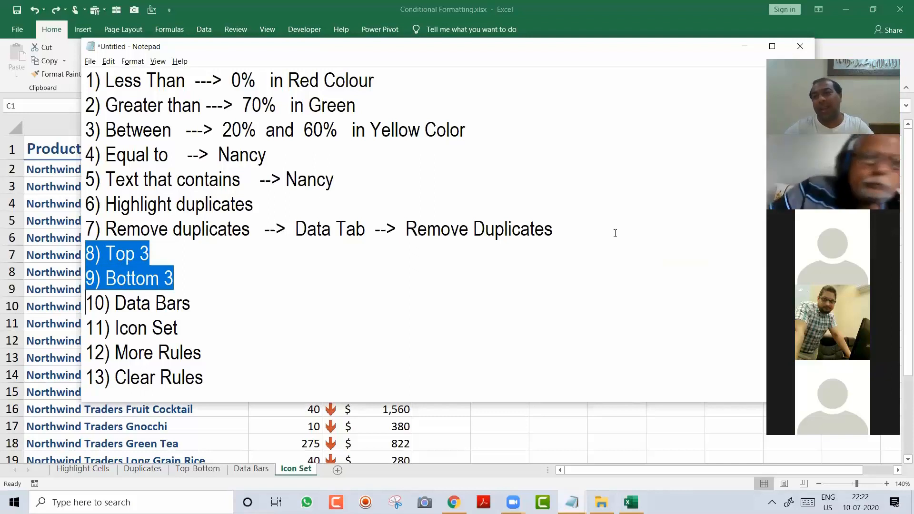
pyautogui.hotkey('shift', 'Down')
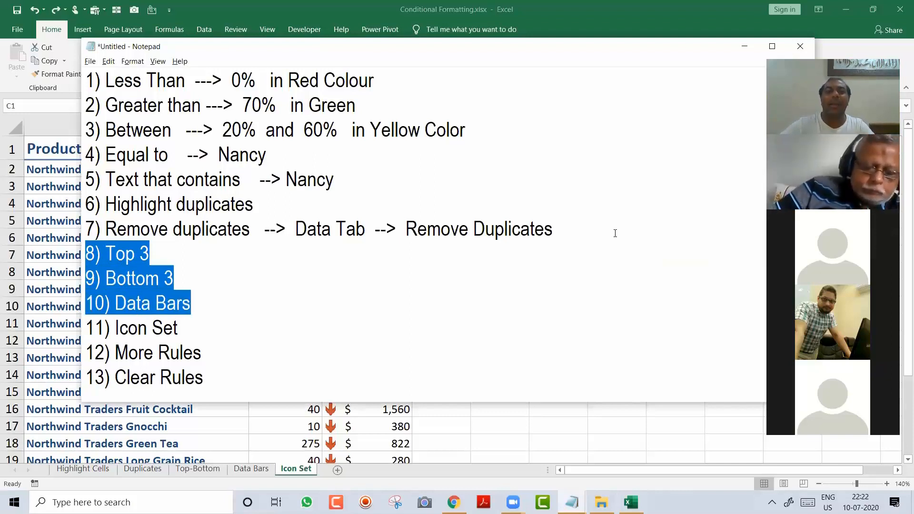
pyautogui.hotkey('shift', 'Down')
pyautogui.hotkey('shift', 'Down')
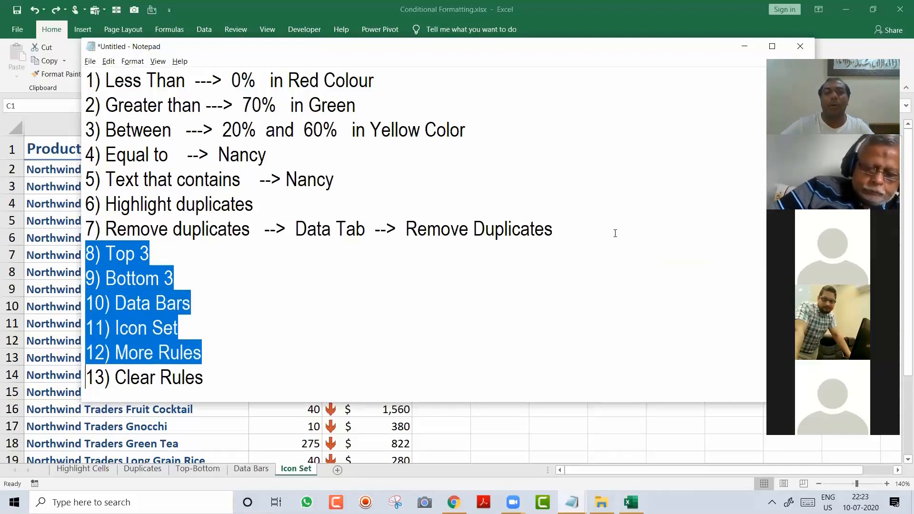
pyautogui.hotkey('shift', 'Down')
pyautogui.press('Down')
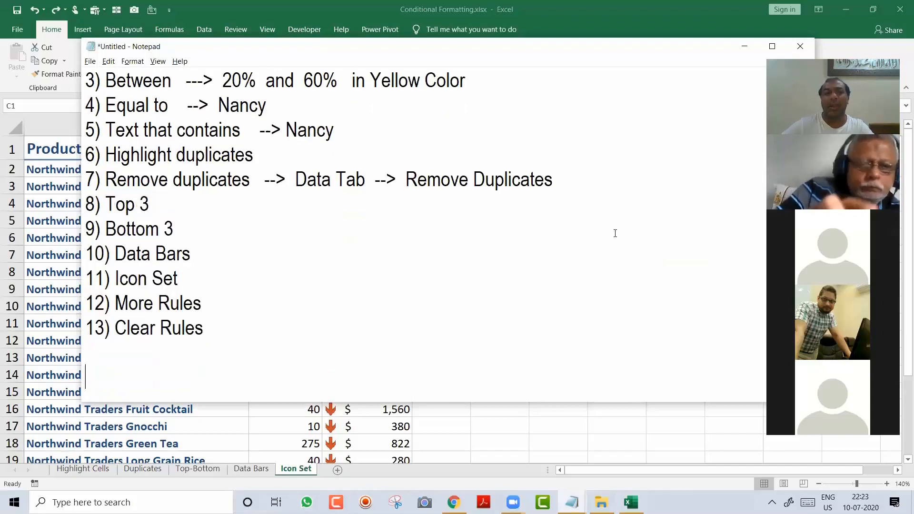
# Append "--> Adding Icons" to item 11, Icon Set, in the topic list
pyautogui.press('Up')
pyautogui.press('Up')
pyautogui.press('Up')
pyautogui.press('Up')
pyautogui.hotkey('ctrl', 'Right')
pyautogui.hotkey('ctrl', 'Right')
pyautogui.hotkey('ctrl', 'Right')
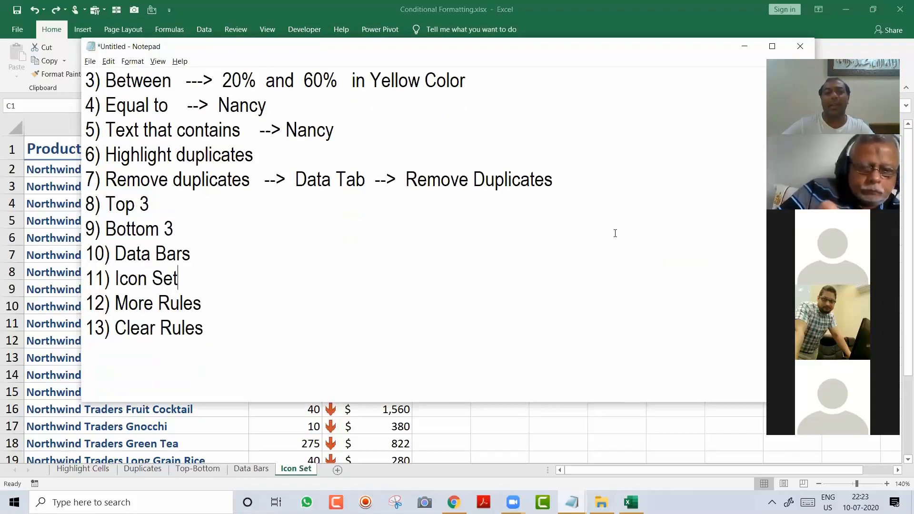
pyautogui.write('-->')
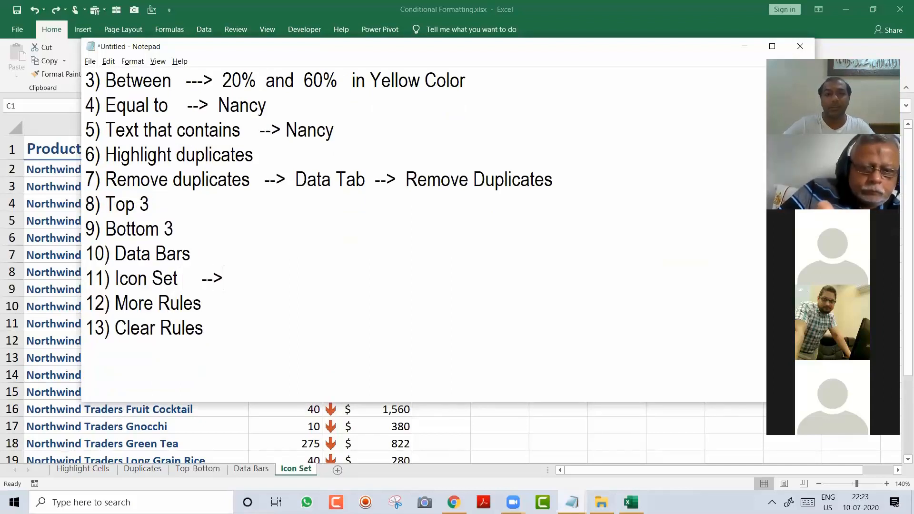
pyautogui.write(' Adding Icons')
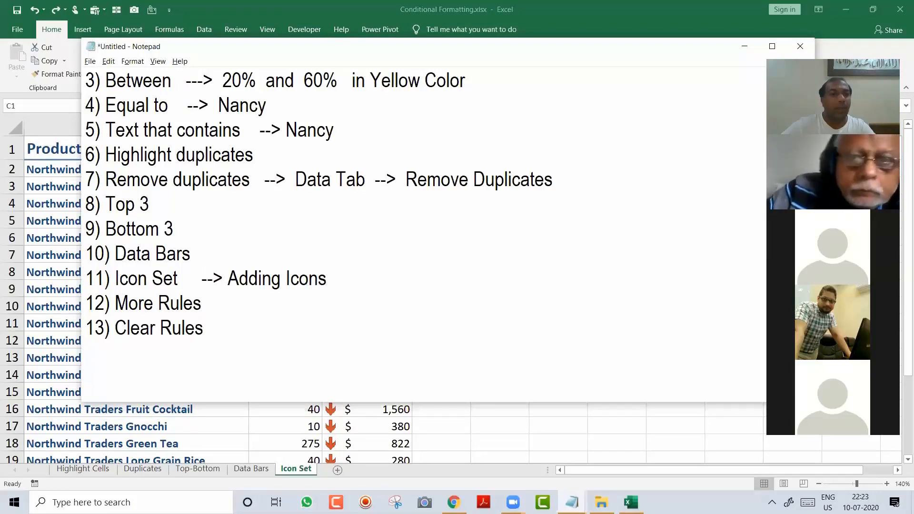
pyautogui.press('Down')
pyautogui.press('Down')
# Switch to Excel and examine the arrow icons beside the first $ Total values on the Icon Set sheet
pyautogui.hotkey('alt', 'Tab')
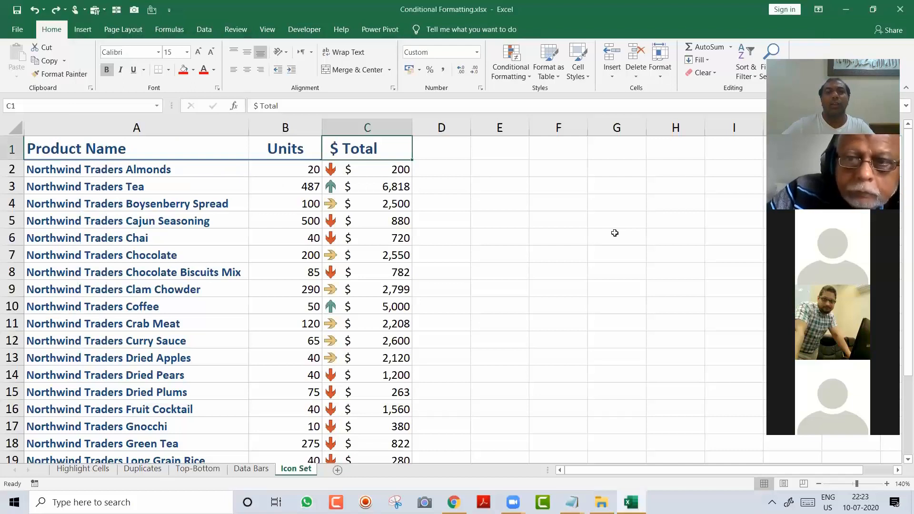
pyautogui.press('Down')
pyautogui.press('Down')
pyautogui.press('Down')
pyautogui.press('Down')
pyautogui.press('Down')
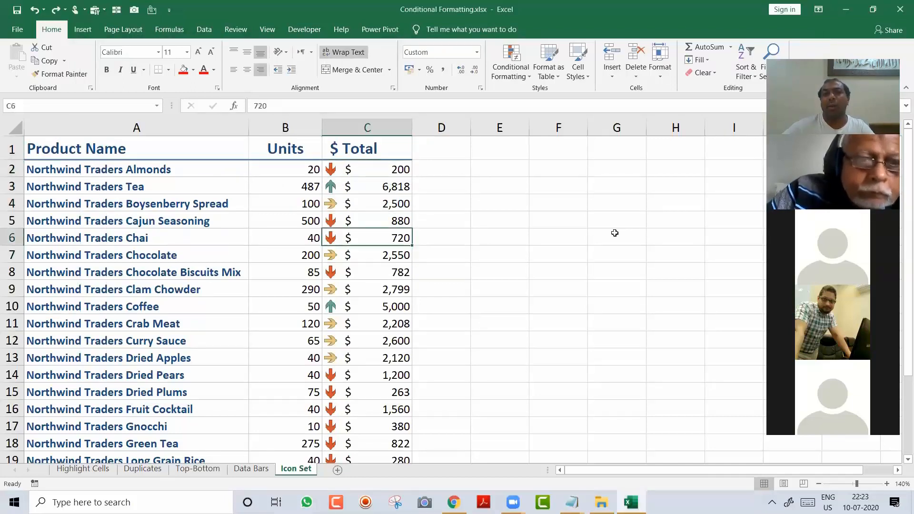
pyautogui.press('Up')
pyautogui.press('Up')
pyautogui.press('Up')
pyautogui.press('Up')
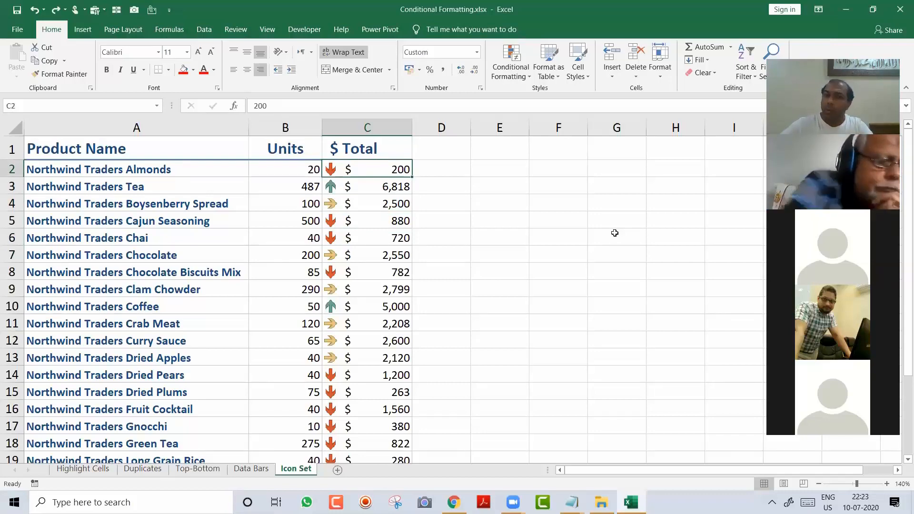
# Clear the conditional formatting rules from only C2:C25 on the Icon Set sheet, and undo the clearing
pyautogui.hotkey('ctrl', 'shift', 'Down')
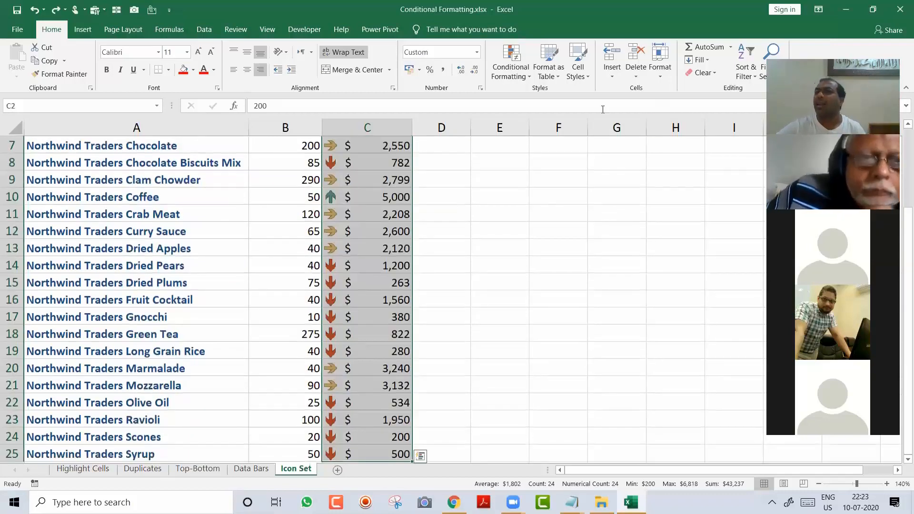
pyautogui.click(515, 76)
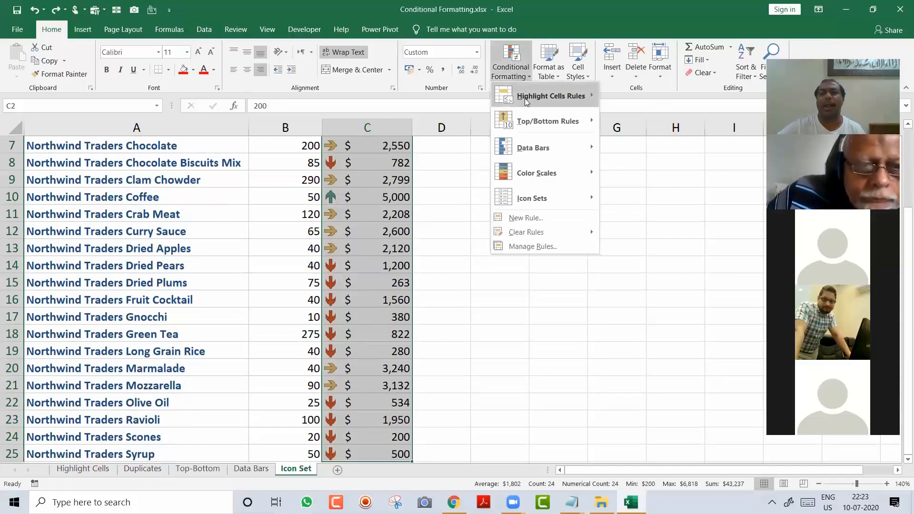
pyautogui.moveTo(575, 230)
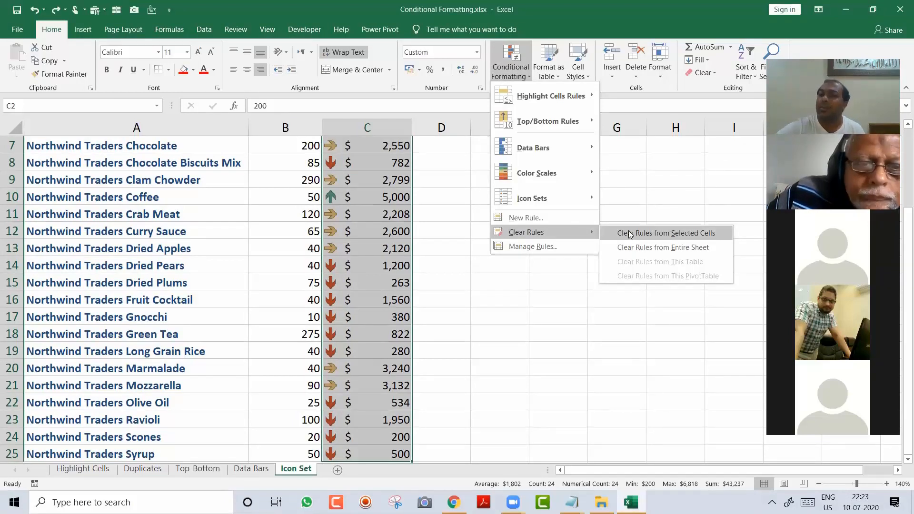
pyautogui.click(629, 233)
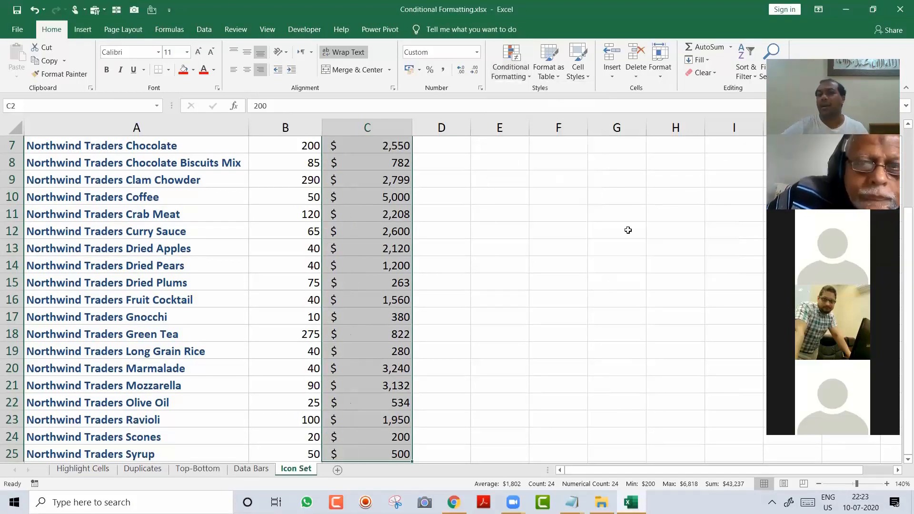
pyautogui.hotkey('ctrl', 'z')
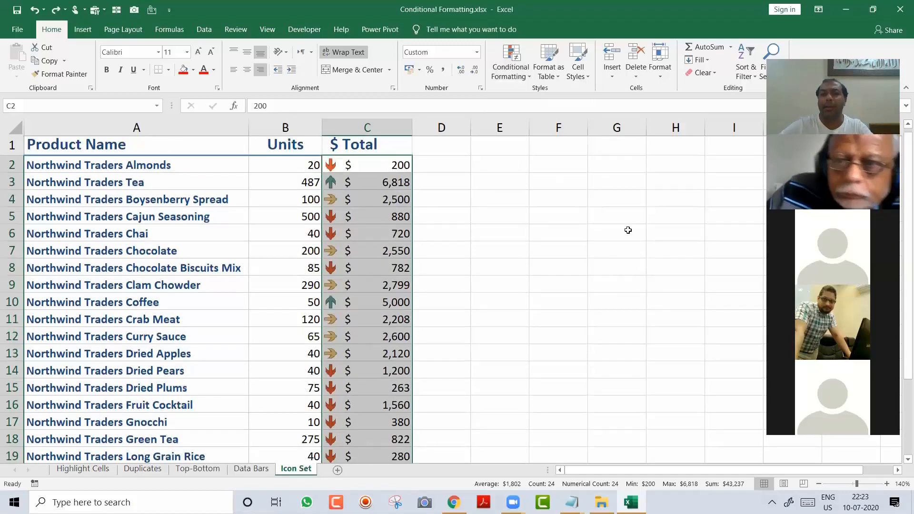
pyautogui.hotkey('alt', 'Tab')
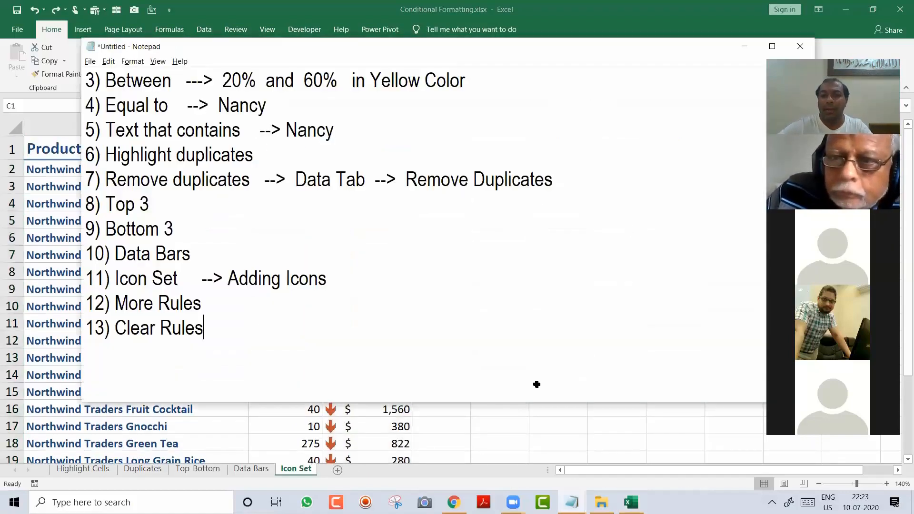
pyautogui.hotkey('alt', 'Tab')
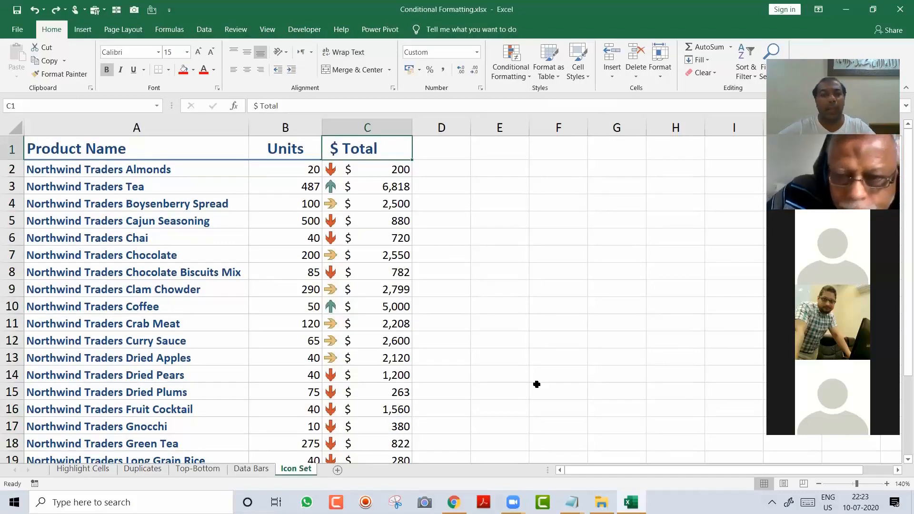
pyautogui.hotkey('alt', 'Tab')
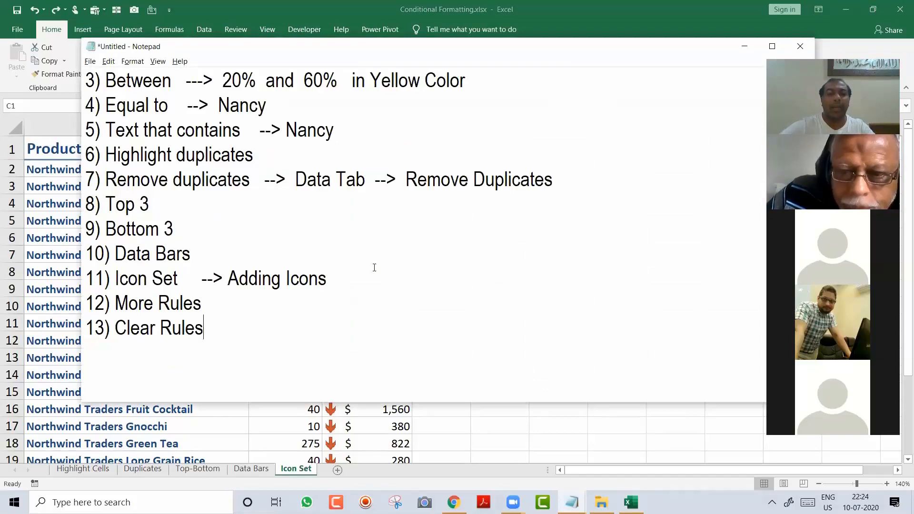
# On Excel's Data Bars sheet, clear the conditional formatting rules from the selected $ Total cells C2:C25
pyautogui.click(244, 469)
pyautogui.click(251, 470)
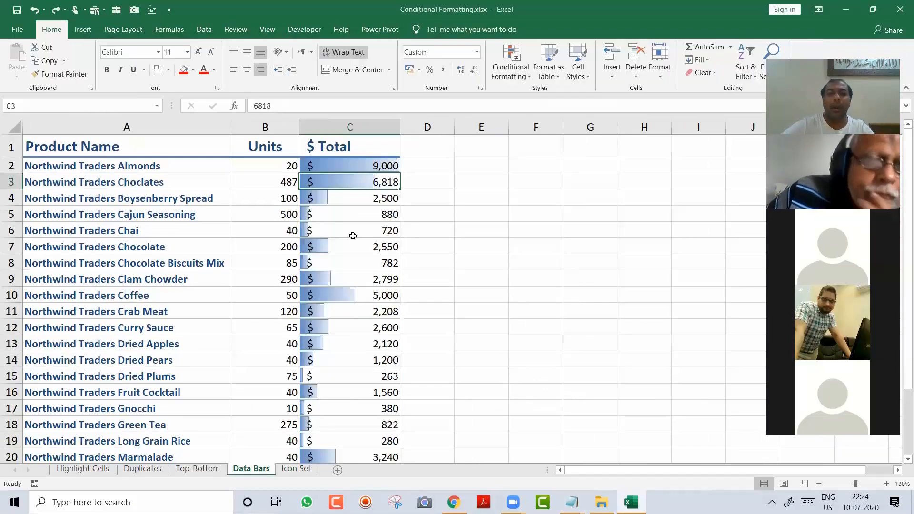
pyautogui.click(359, 166)
pyautogui.hotkey('ctrl', 'shift', 'Down')
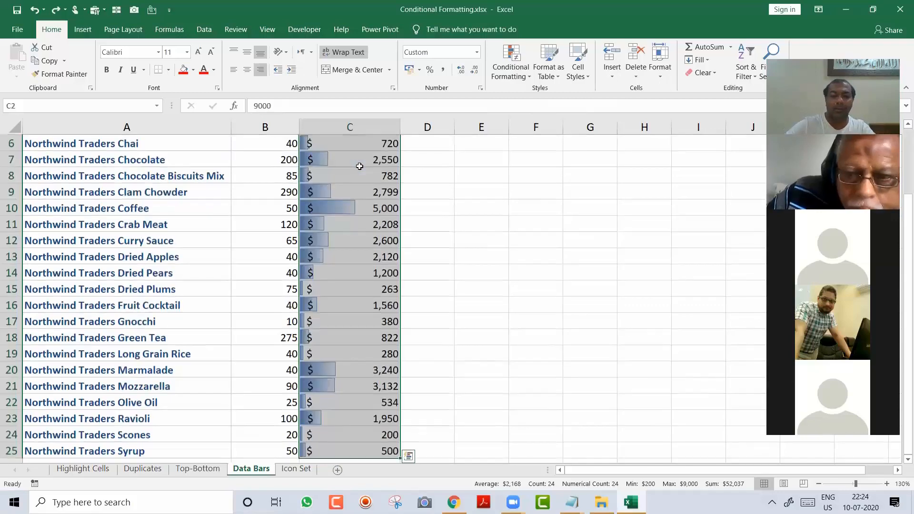
pyautogui.press('alt')
pyautogui.press('h')
pyautogui.press('l')
pyautogui.press('c')
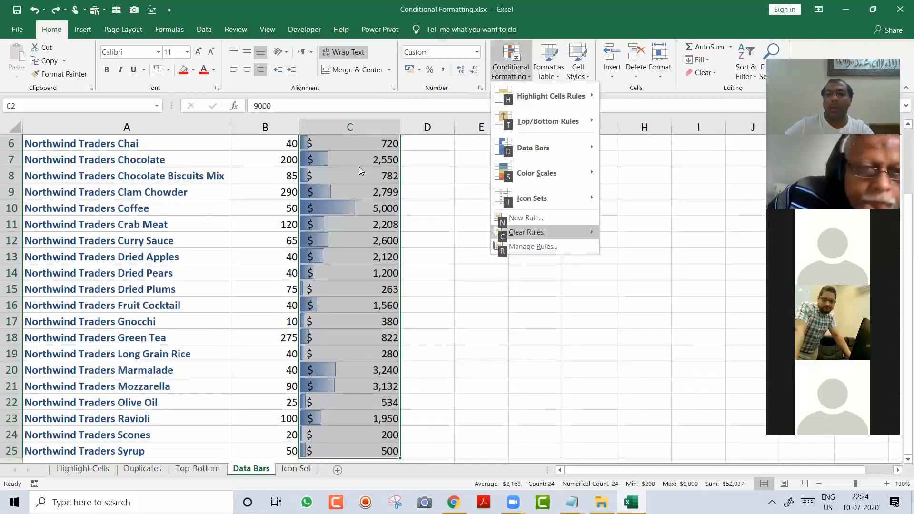
pyautogui.press('s')
pyautogui.press('Up')
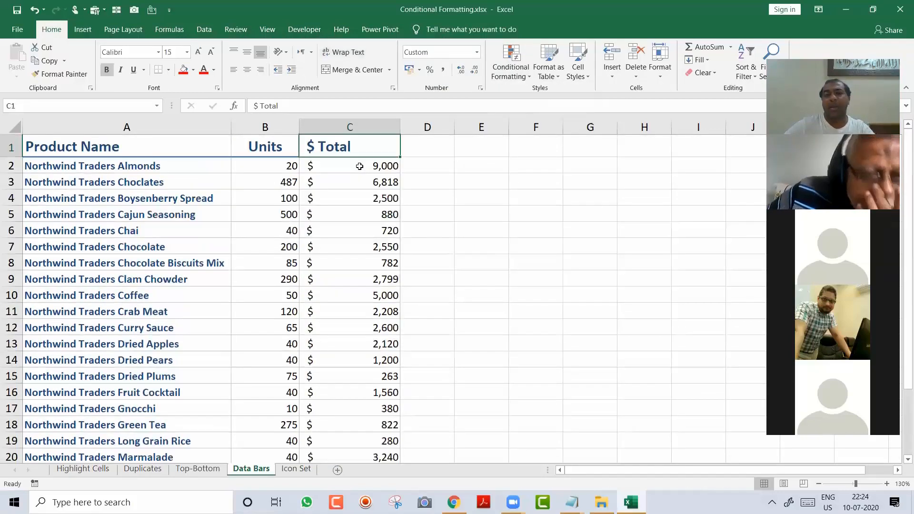
# Apply blue gradient fill data bars to the $ Total values in C2:C25
pyautogui.press('Down')
pyautogui.hotkey('ctrl', 'shift', 'Down')
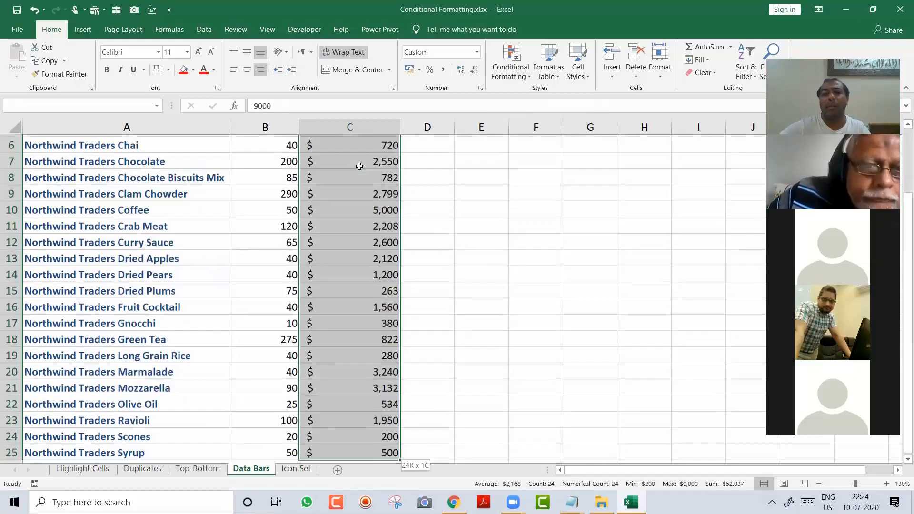
pyautogui.click(512, 67)
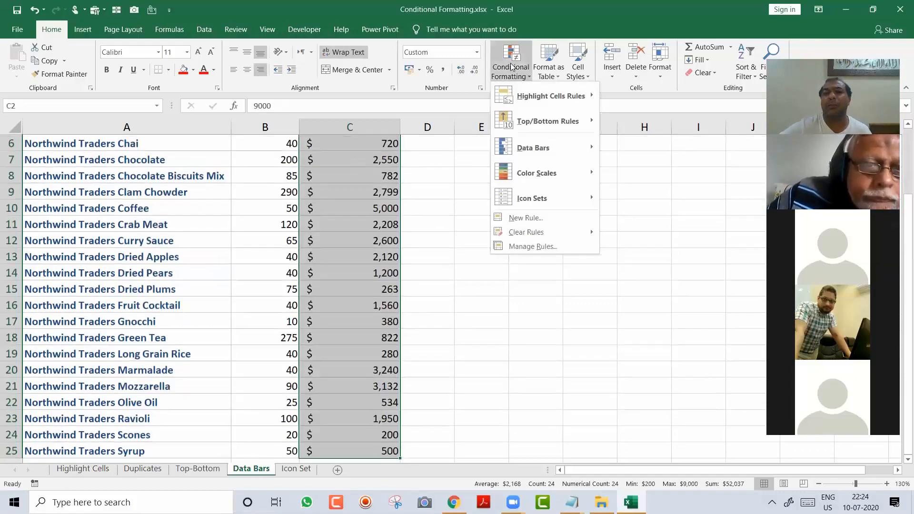
pyautogui.moveTo(554, 145)
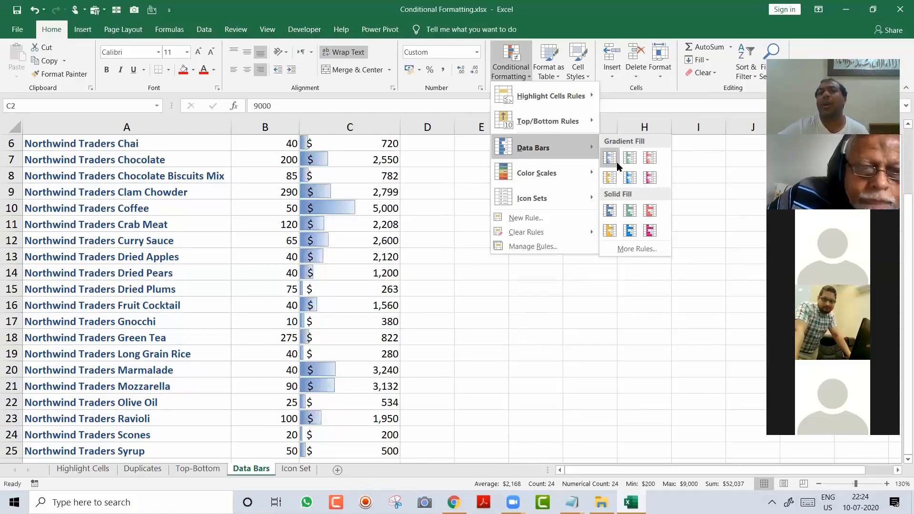
pyautogui.click(615, 162)
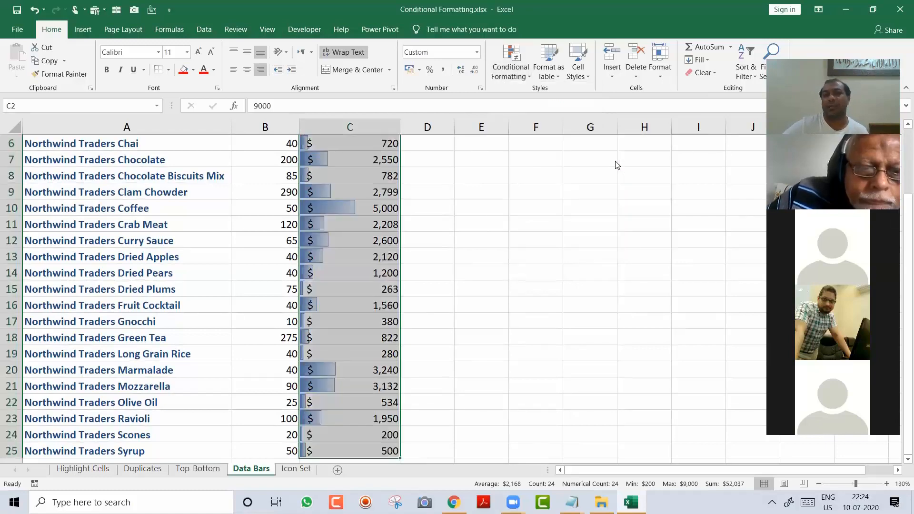
pyautogui.press('Up')
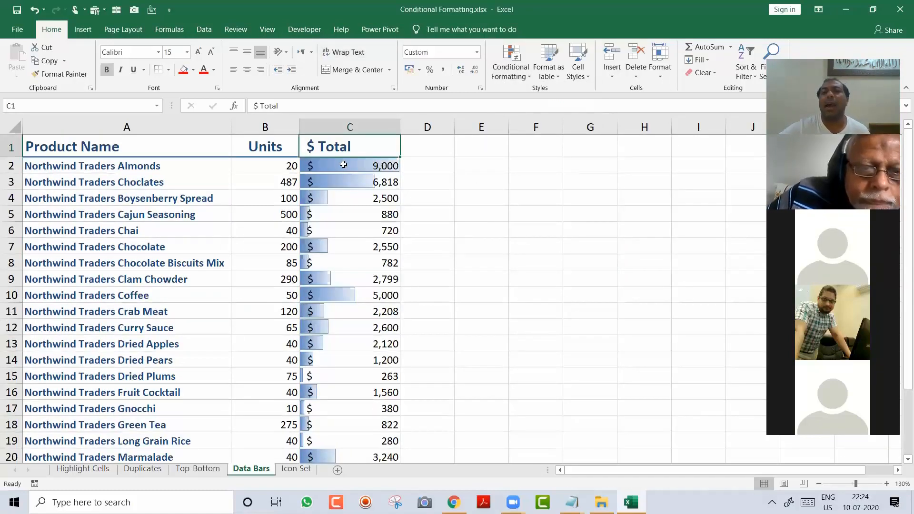
# Compare the data bar lengths with the $ Total values cell by cell from C2 to C7
pyautogui.click(327, 165)
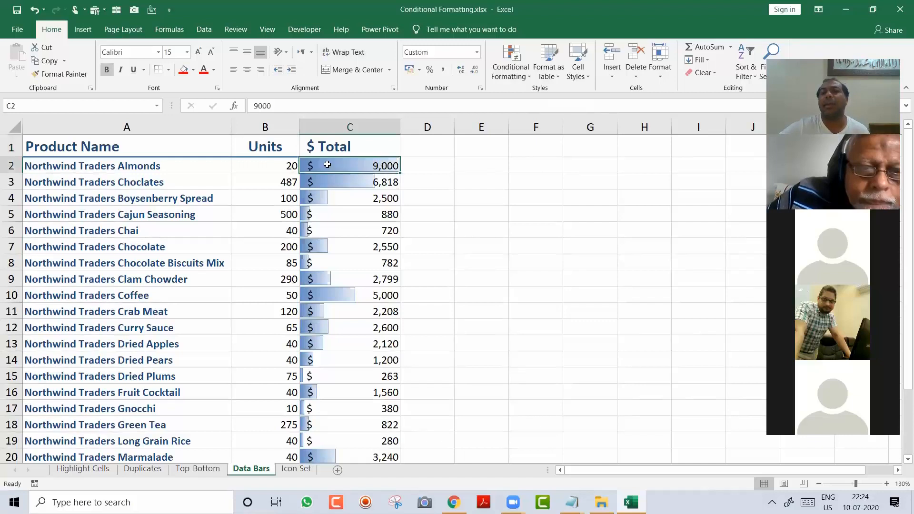
pyautogui.click(361, 179)
pyautogui.click(333, 198)
pyautogui.click(338, 212)
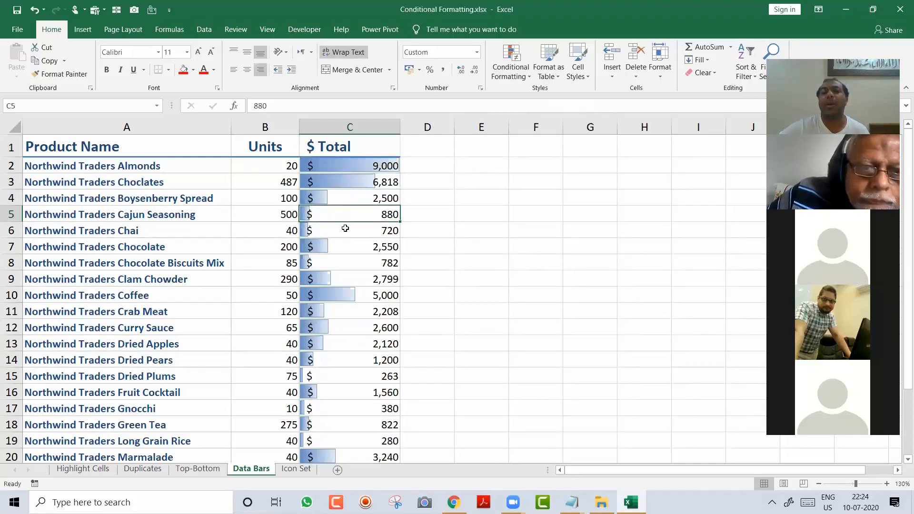
pyautogui.click(346, 228)
pyautogui.click(349, 247)
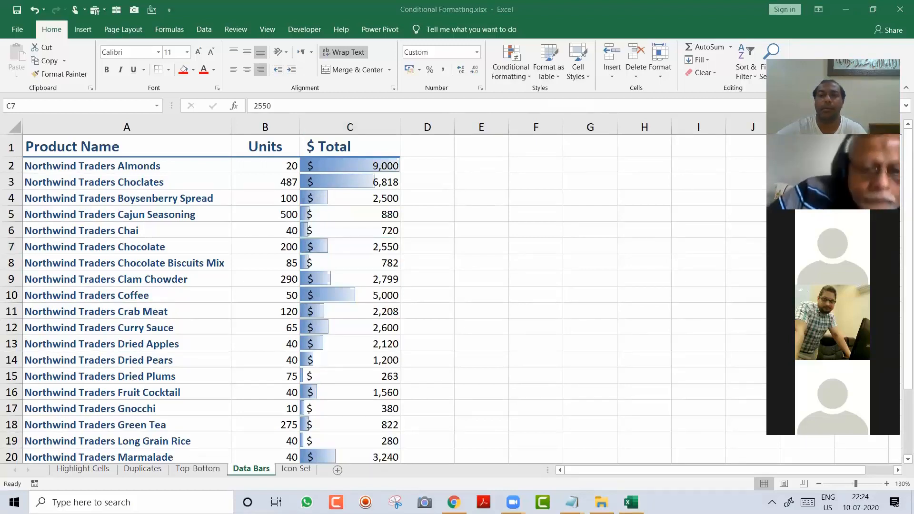
pyautogui.click(354, 159)
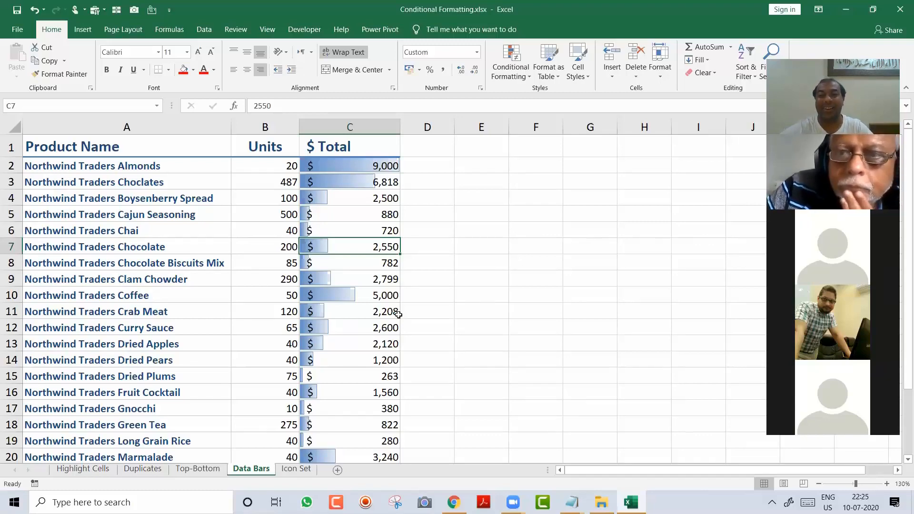
# Switch to Notepad, reposition its window, and make it taller to show the whole topic list
pyautogui.hotkey('alt', 'Tab')
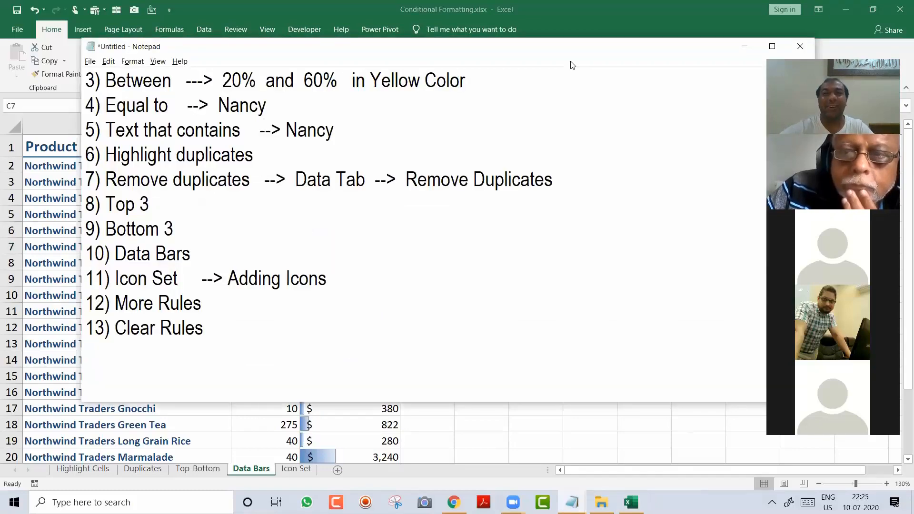
pyautogui.moveTo(564, 56); pyautogui.dragTo(517, 60)
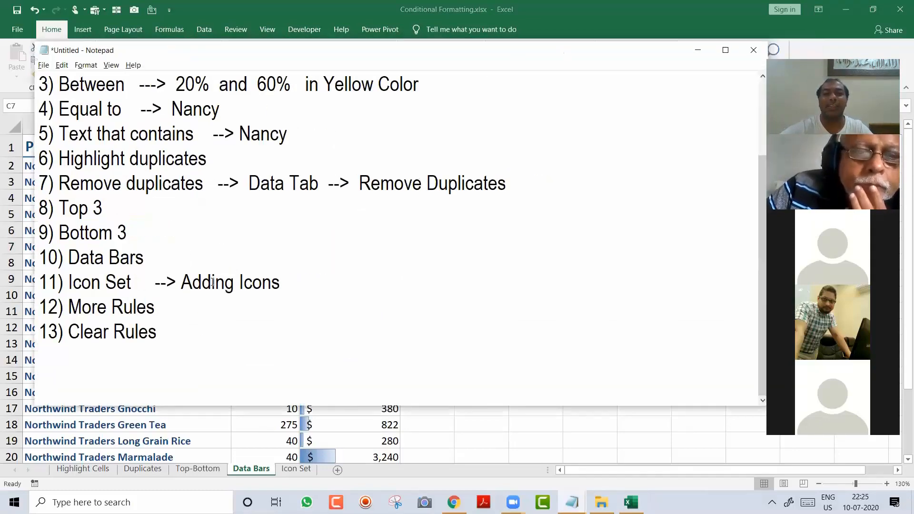
pyautogui.moveTo(182, 405); pyautogui.dragTo(182, 459)
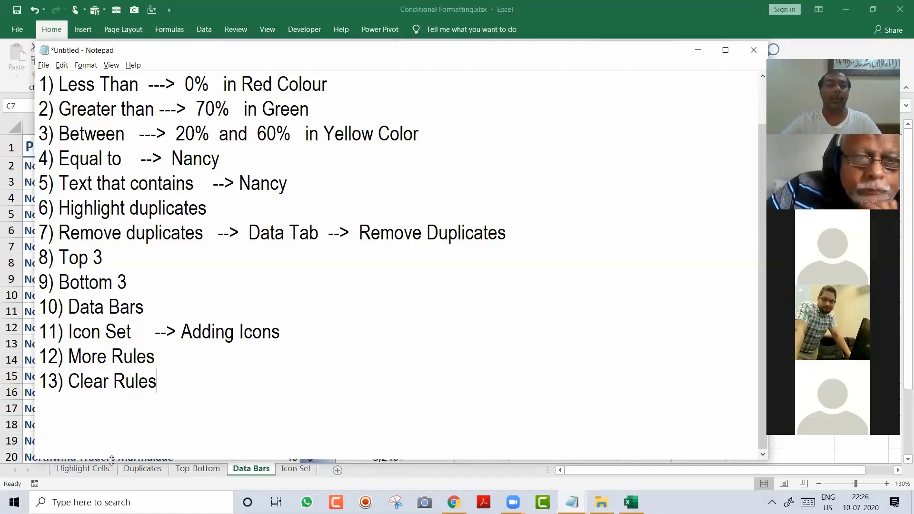
# Switch to Excel's Highlight Cells sheet and examine the highlighted Difference percentages alongside the 2018 Sales values
pyautogui.click(94, 472)
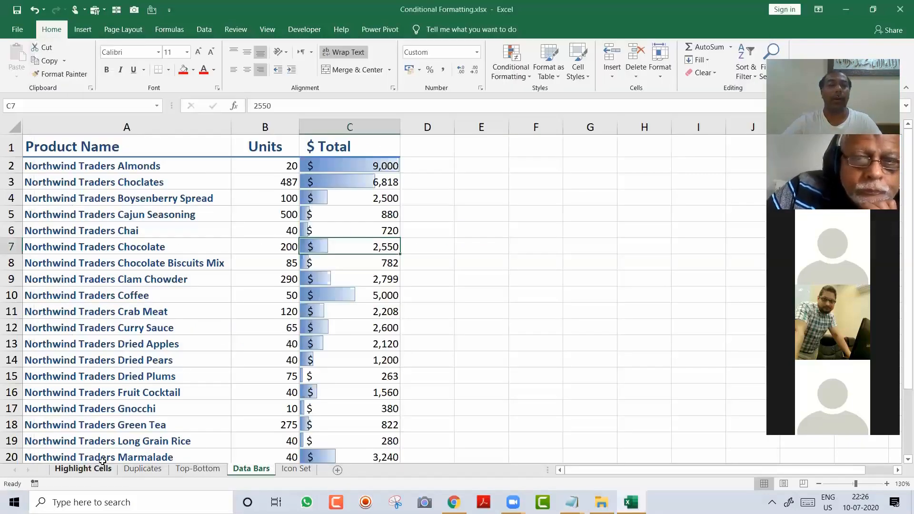
pyautogui.click(99, 470)
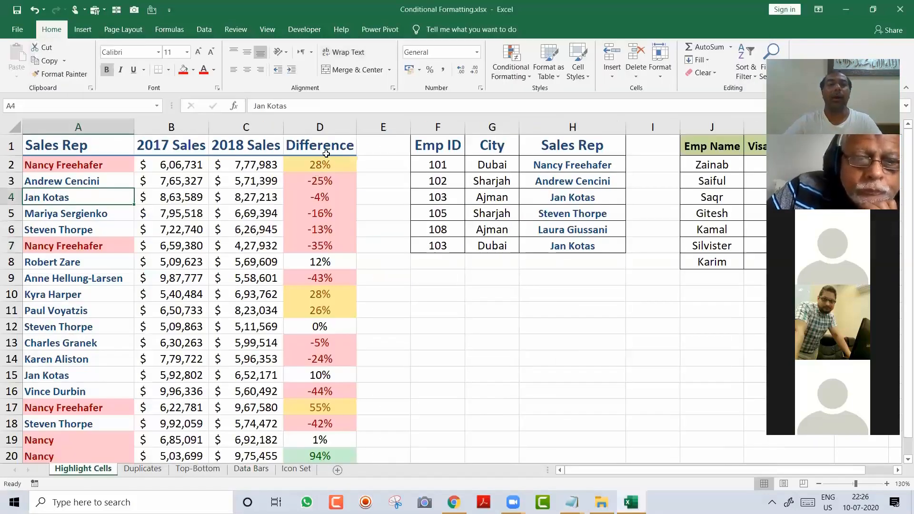
pyautogui.click(319, 185)
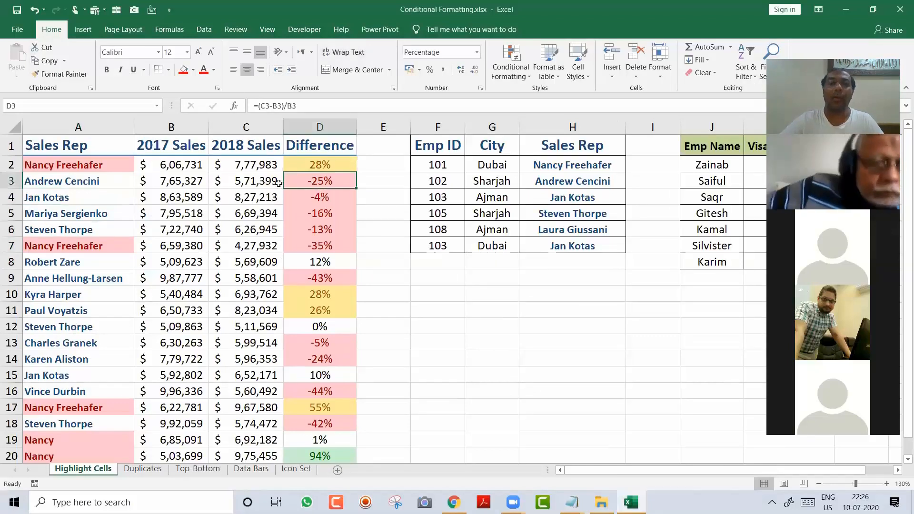
pyautogui.click(234, 182)
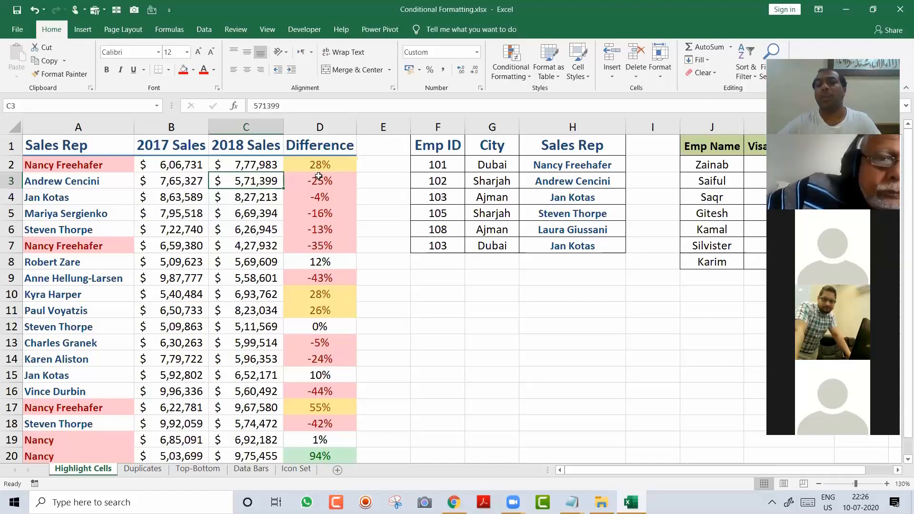
pyautogui.moveTo(260, 164); pyautogui.dragTo(255, 278)
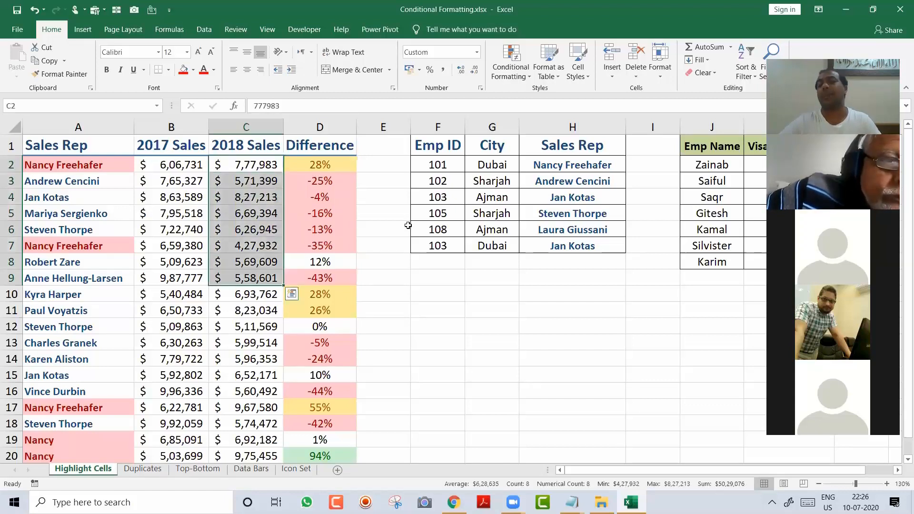
pyautogui.hotkey('shift', 'Up')
pyautogui.hotkey('shift', 'Up')
pyautogui.hotkey('shift', 'Up')
pyautogui.hotkey('shift', 'Up')
pyautogui.hotkey('shift', 'Up')
pyautogui.hotkey('shift', 'Up')
pyautogui.hotkey('shift', 'Up')
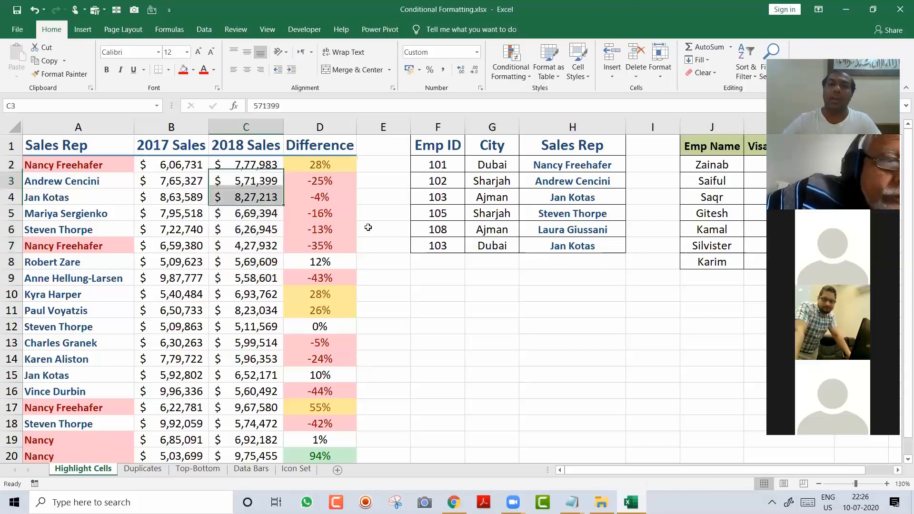
pyautogui.press('Down')
pyautogui.press('Down')
pyautogui.press('Up')
pyautogui.press('Up')
pyautogui.hotkey('shift', 'Right')
pyautogui.hotkey('shift', 'Down')
pyautogui.hotkey('shift', 'Down')
pyautogui.hotkey('shift', 'Down')
pyautogui.hotkey('shift', 'Down')
pyautogui.hotkey('shift', 'Down')
pyautogui.hotkey('shift', 'Down')
pyautogui.hotkey('shift', 'Down')
pyautogui.hotkey('shift', 'Down')
pyautogui.hotkey('shift', 'Down')
pyautogui.hotkey('shift', 'Down')
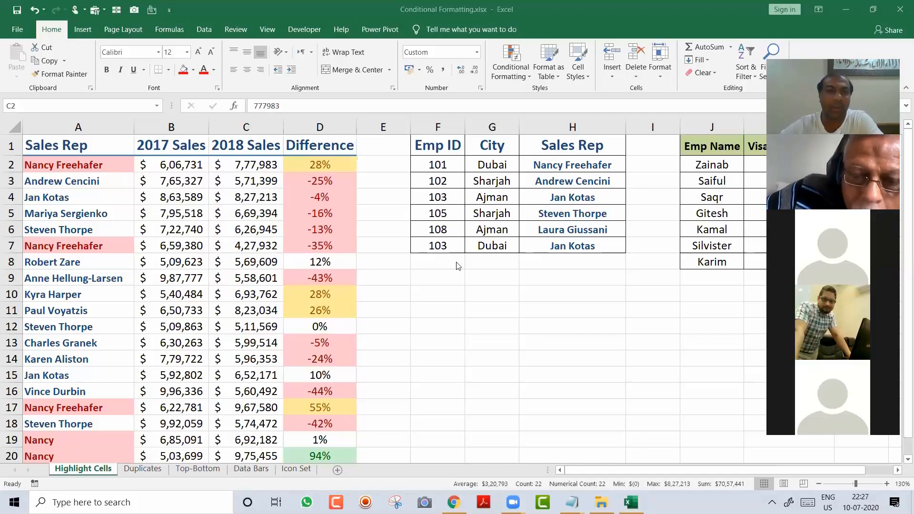
# Check the Difference value in D2, go through the following sheets to Icon Set, and inspect the arrow icons in the $ Total column
pyautogui.click(331, 162)
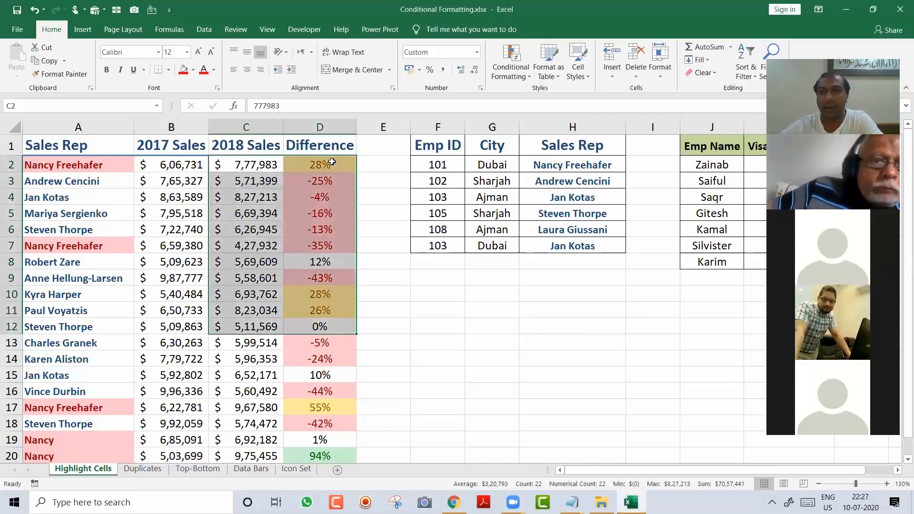
pyautogui.click(331, 163)
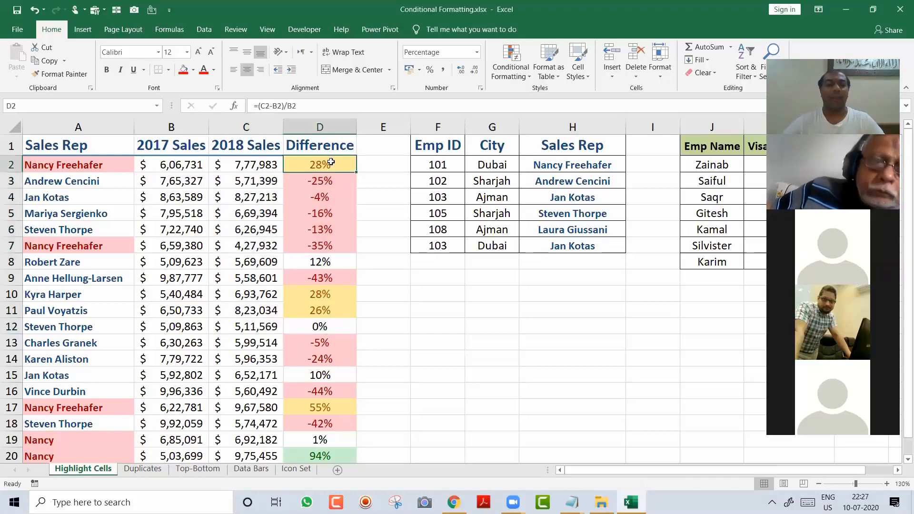
pyautogui.hotkey('ctrl', 'pagedown')
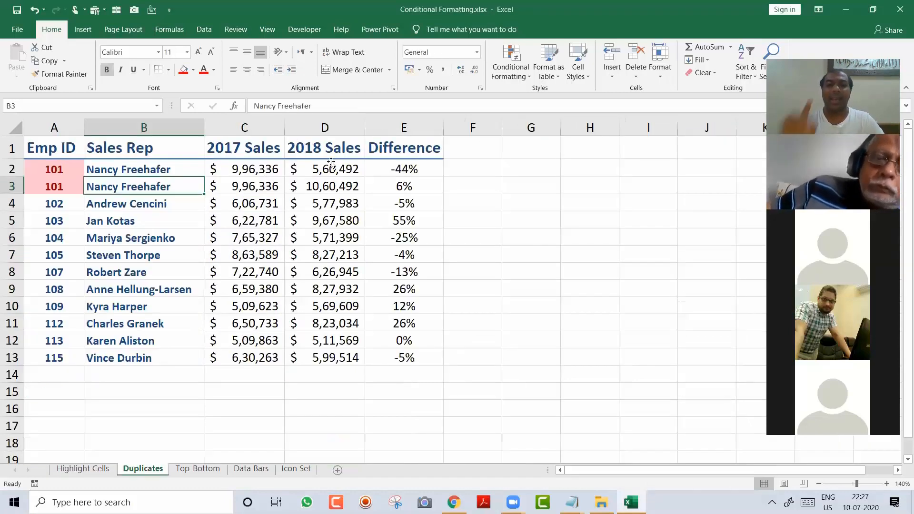
pyautogui.hotkey('ctrl', 'pagedown')
pyautogui.hotkey('ctrl', 'pagedown')
pyautogui.hotkey('ctrl', 'pagedown')
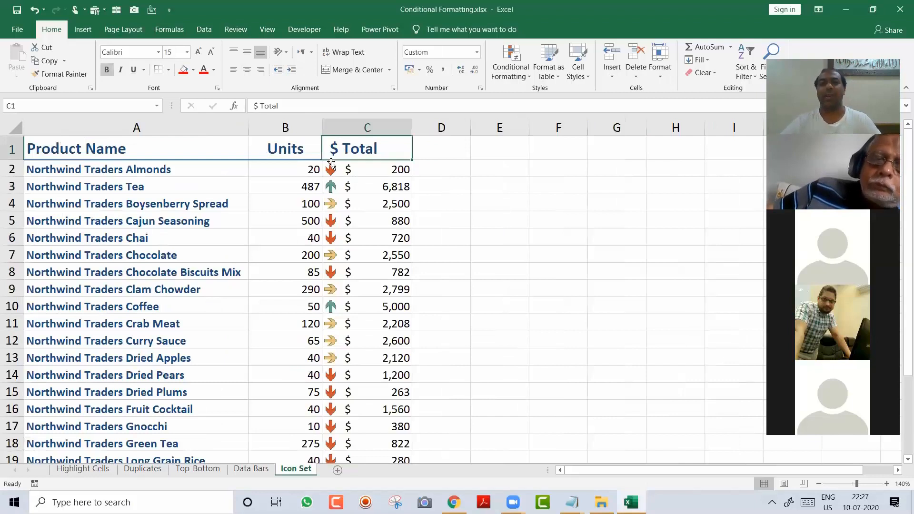
pyautogui.click(332, 164)
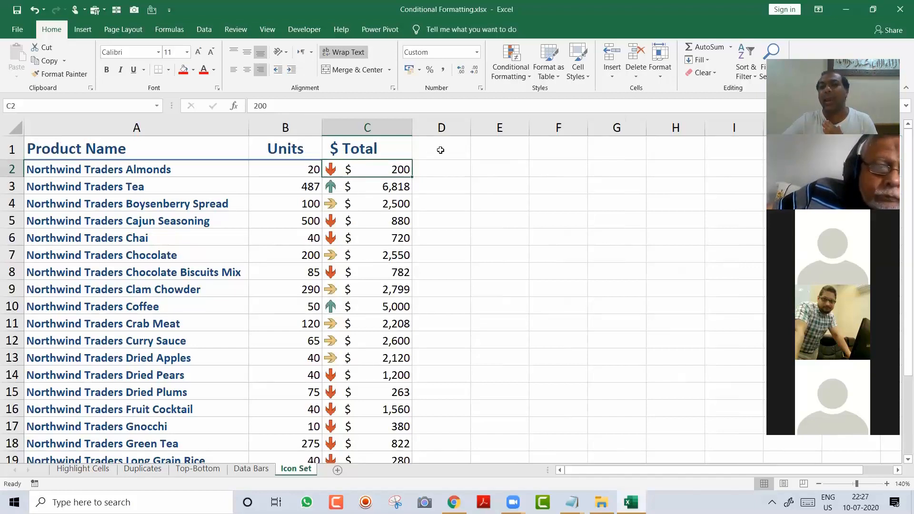
pyautogui.click(444, 165)
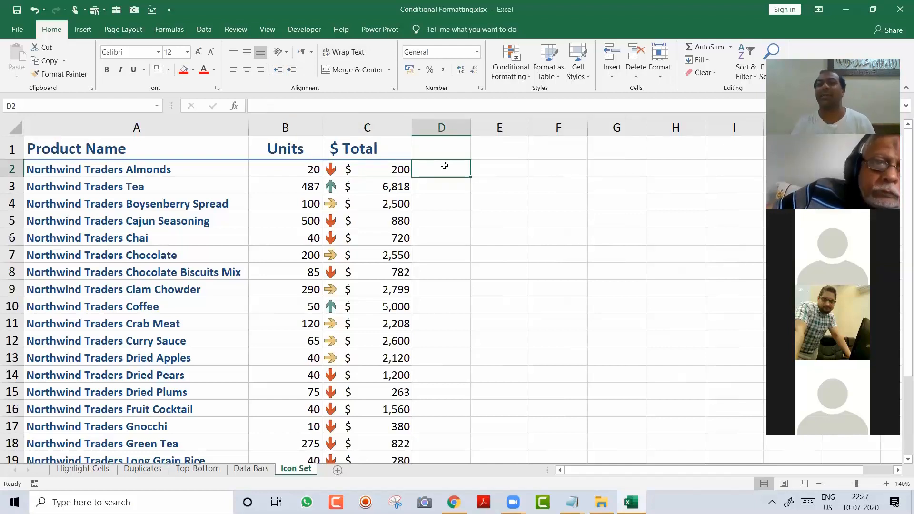
pyautogui.press('Left')
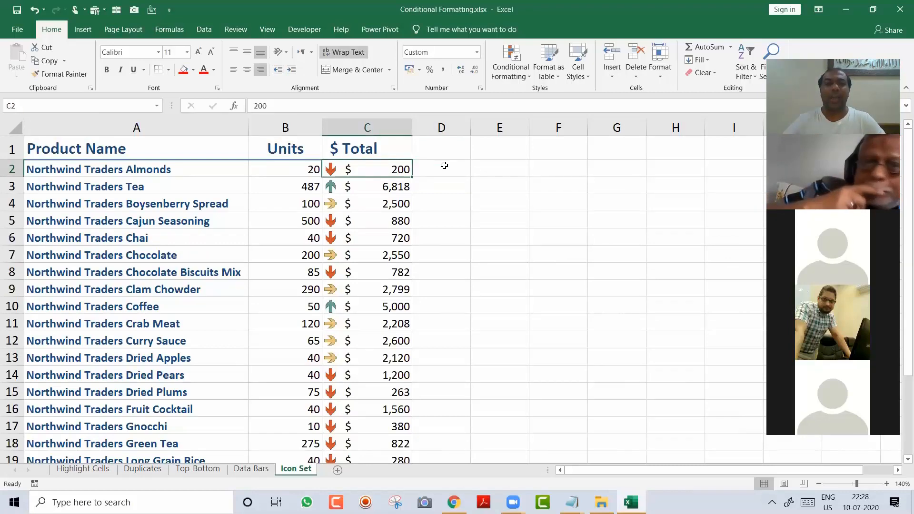
# Clear the conditional formatting rules from the $ Total cells C2:C25 on the Icon Set sheet
pyautogui.hotkey('ctrl', 'shift', 'Down')
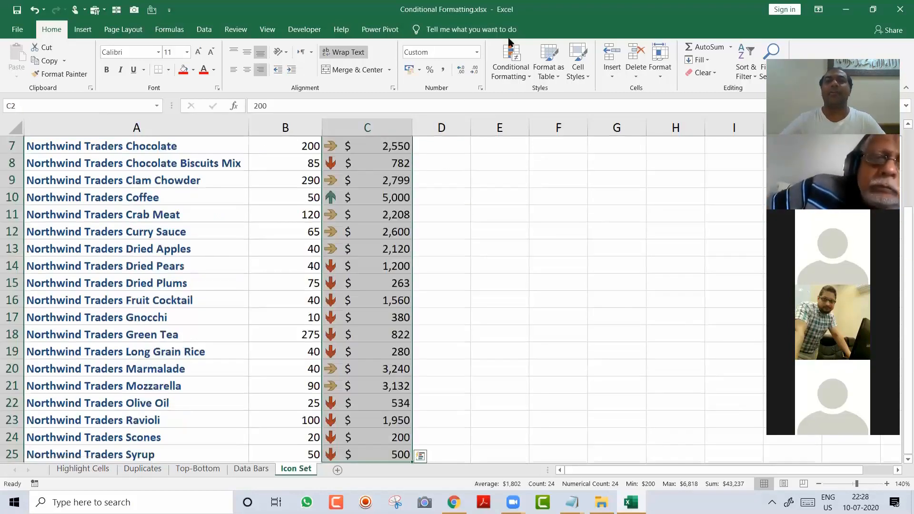
pyautogui.click(519, 62)
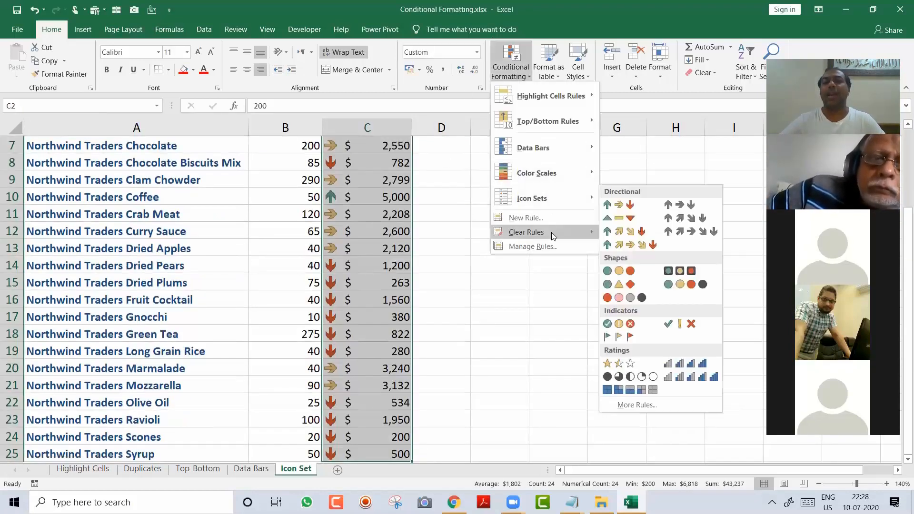
pyautogui.moveTo(548, 233)
pyautogui.click(614, 236)
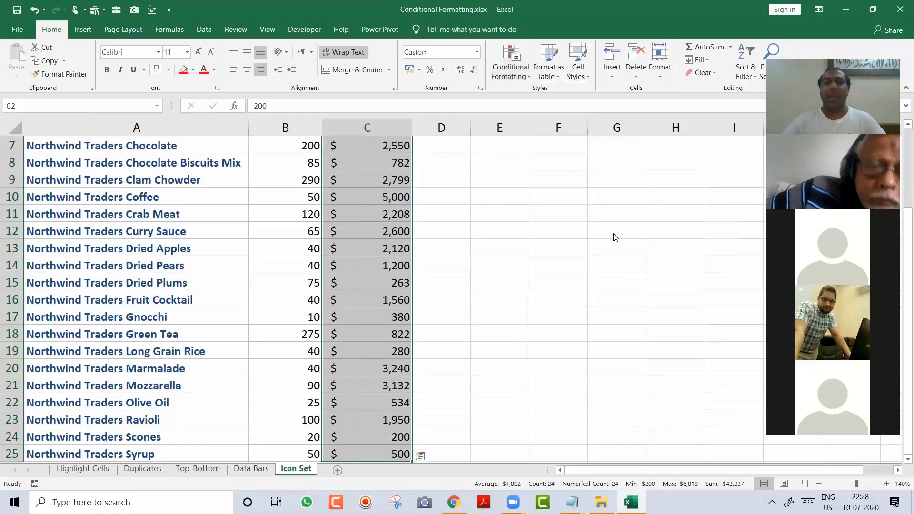
# Copy the $ Total values from C2:C25 into the adjacent cells starting at D2 and widen column D slightly
pyautogui.hotkey('ctrl', 'c')
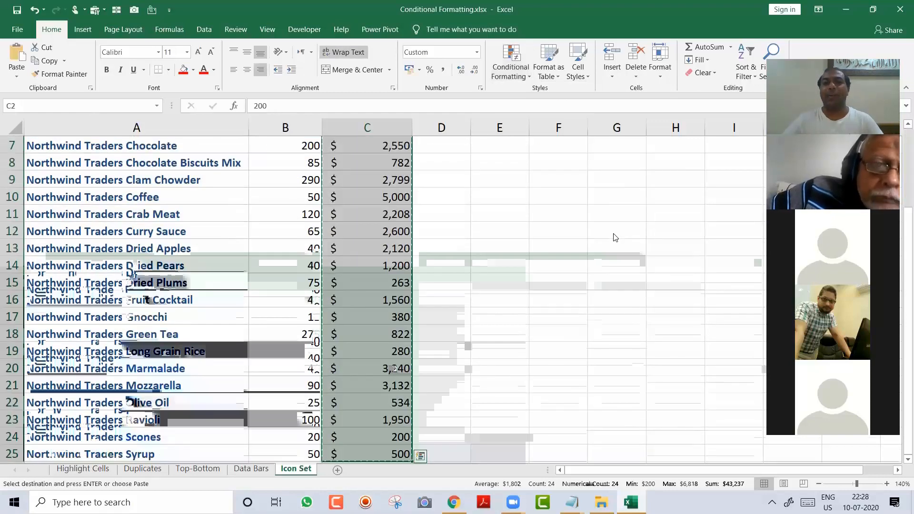
pyautogui.press('Up')
pyautogui.press('Right')
pyautogui.press('Down')
pyautogui.press('Return')
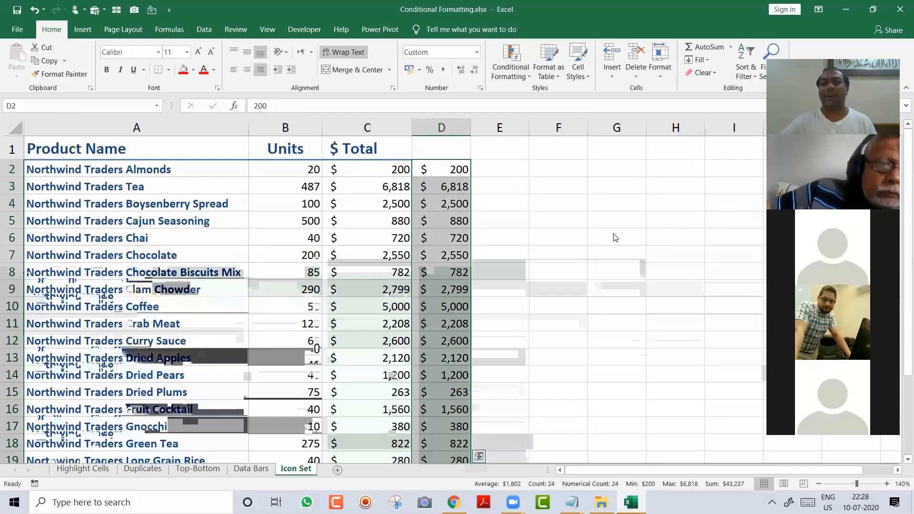
pyautogui.moveTo(472, 124); pyautogui.dragTo(483, 127)
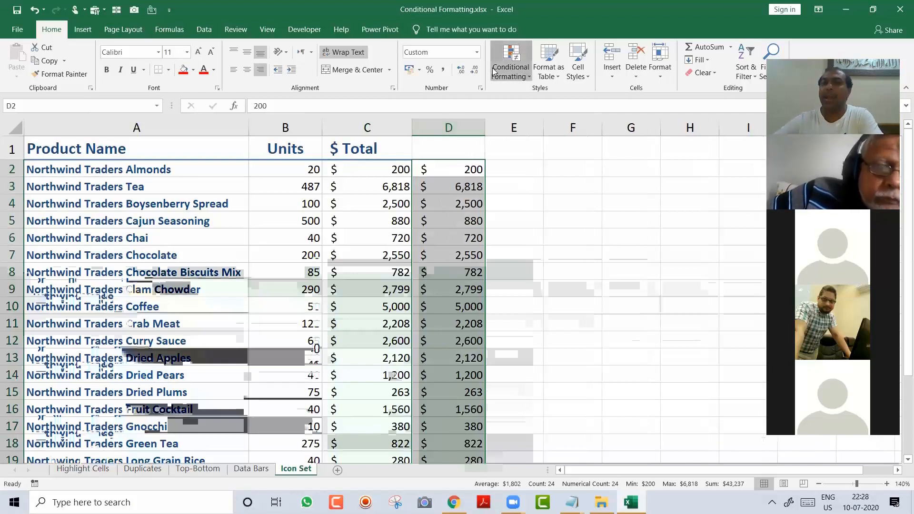
# Apply the directional icon set of three coloured arrows to the copied totals in D2:D25
pyautogui.click(511, 69)
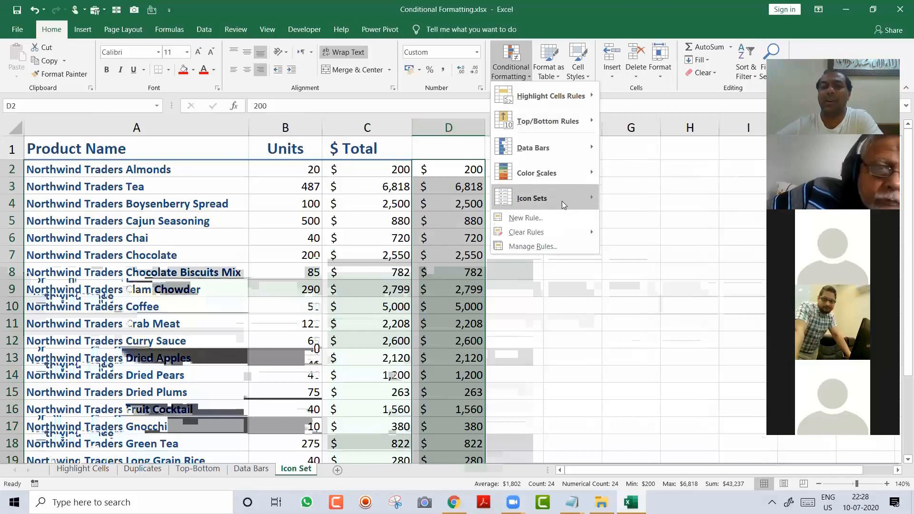
pyautogui.moveTo(563, 200)
pyautogui.click(610, 204)
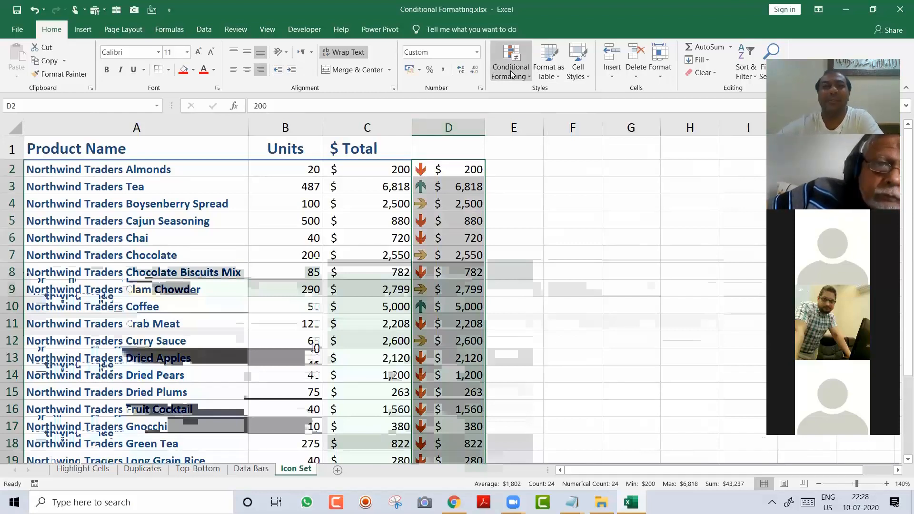
# Set the font colour of D2:D25 to white so only the arrows show, and narrow column D
pyautogui.click(214, 70)
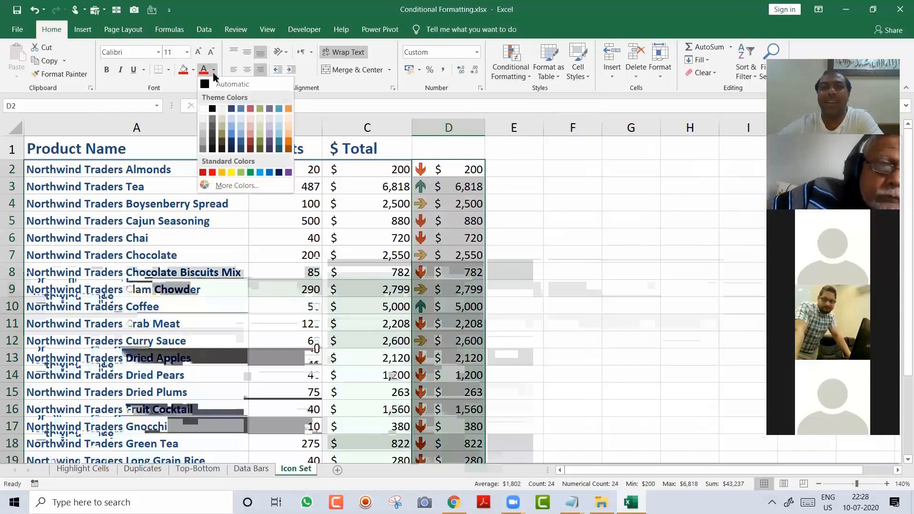
pyautogui.click(204, 110)
pyautogui.click(511, 179)
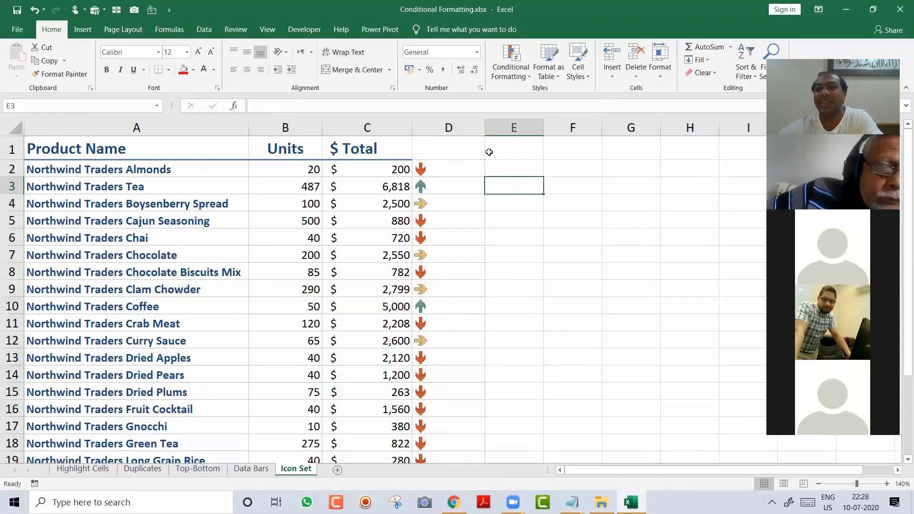
pyautogui.moveTo(485, 128); pyautogui.dragTo(437, 127)
pyautogui.click(506, 159)
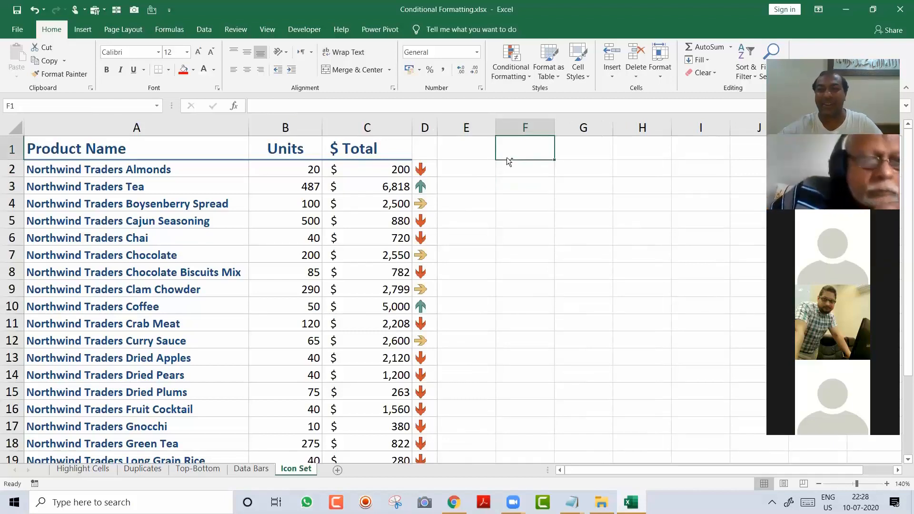
# Undo the narrowing and white font colour of column D, then leave the Quick Analysis options for D2:D25 without applying any
pyautogui.hotkey('ctrl', 'z')
pyautogui.click(474, 170)
pyautogui.hotkey('ctrl', 'shift', 'Down')
pyautogui.hotkey('ctrl', 'q')
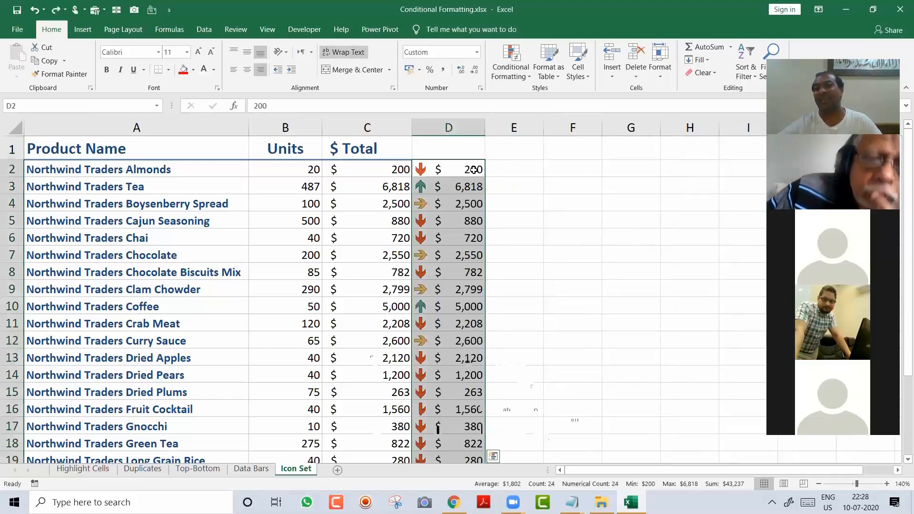
pyautogui.press('Right')
pyautogui.press('Right')
pyautogui.press('Right')
pyautogui.press('Right')
pyautogui.press('Escape')
# Add a new icon set rule to D2:D25 with three coloured circles, thresholds of 67 and 33 percent, and Show Icon Only enabled
pyautogui.click(474, 170)
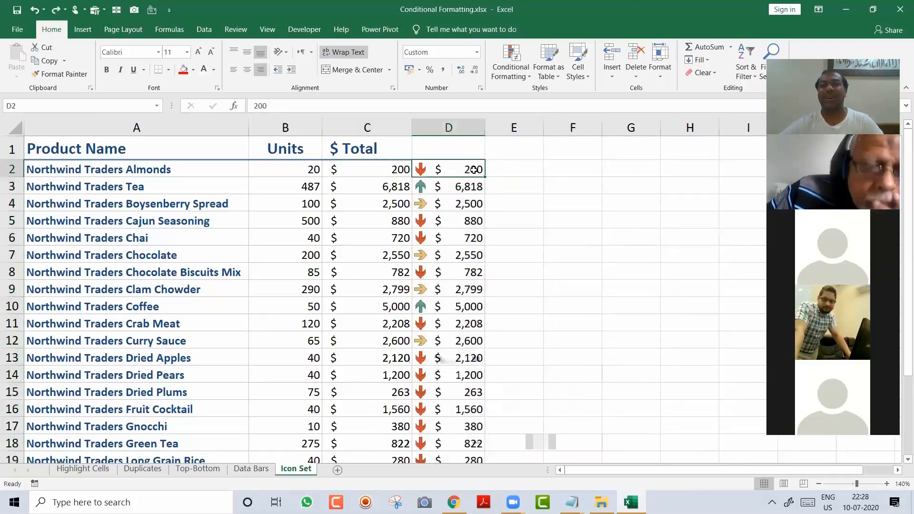
pyautogui.hotkey('ctrl', 'shift', 'Down')
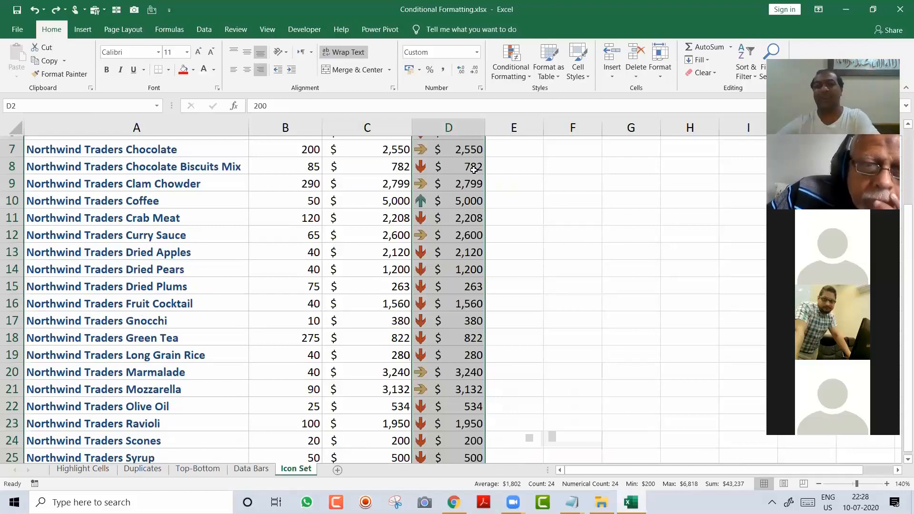
pyautogui.click(519, 69)
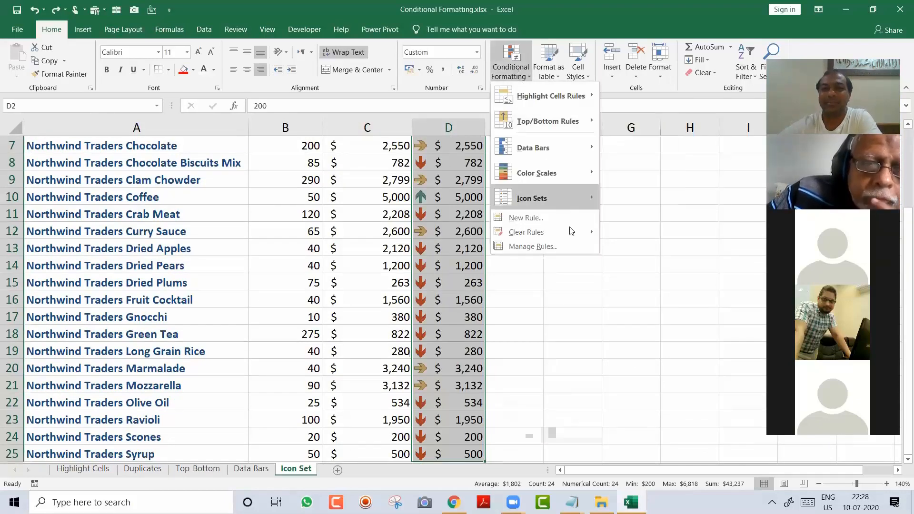
pyautogui.moveTo(568, 205)
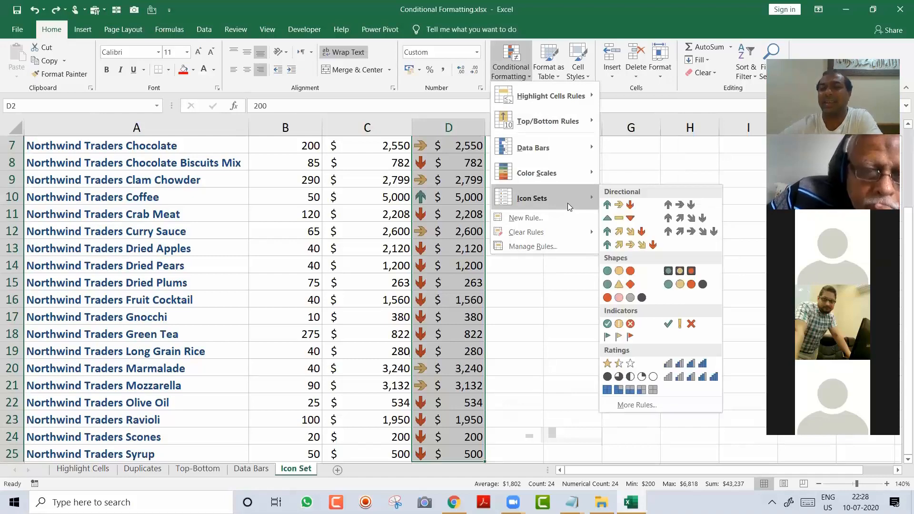
pyautogui.click(650, 404)
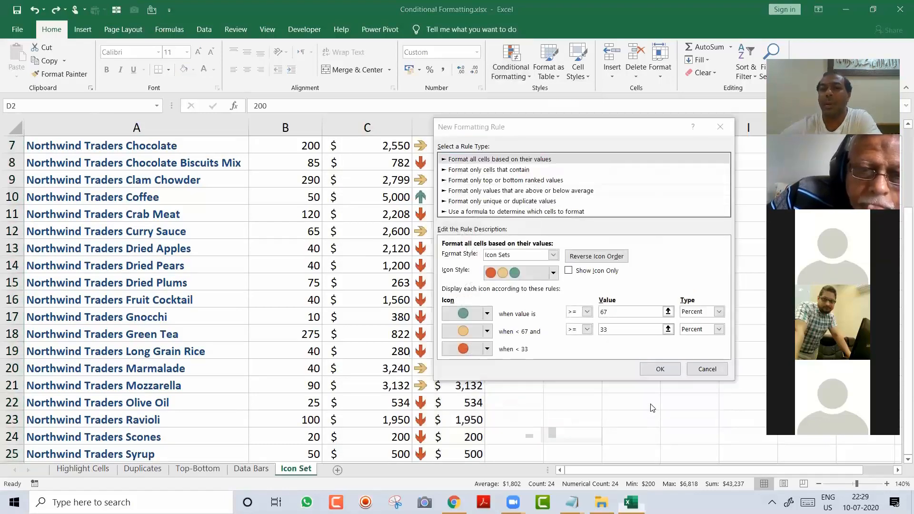
pyautogui.moveTo(614, 131); pyautogui.dragTo(661, 120)
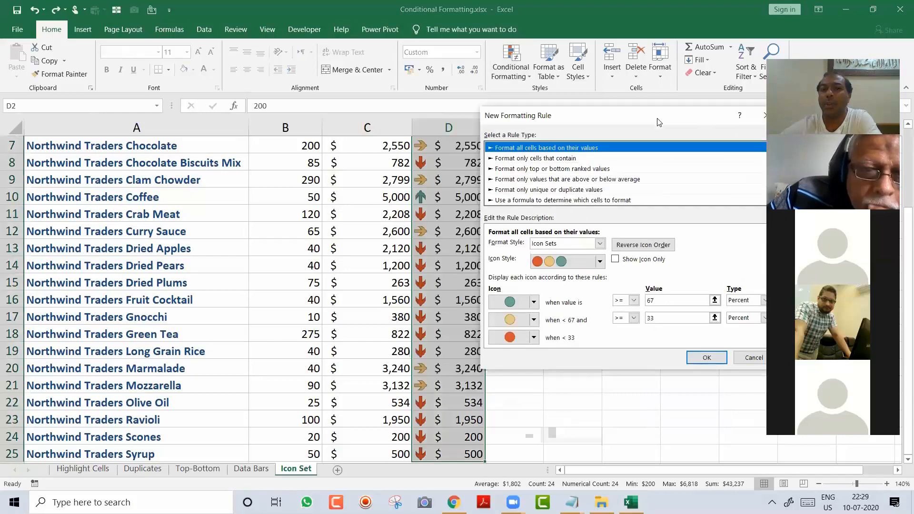
pyautogui.click(616, 259)
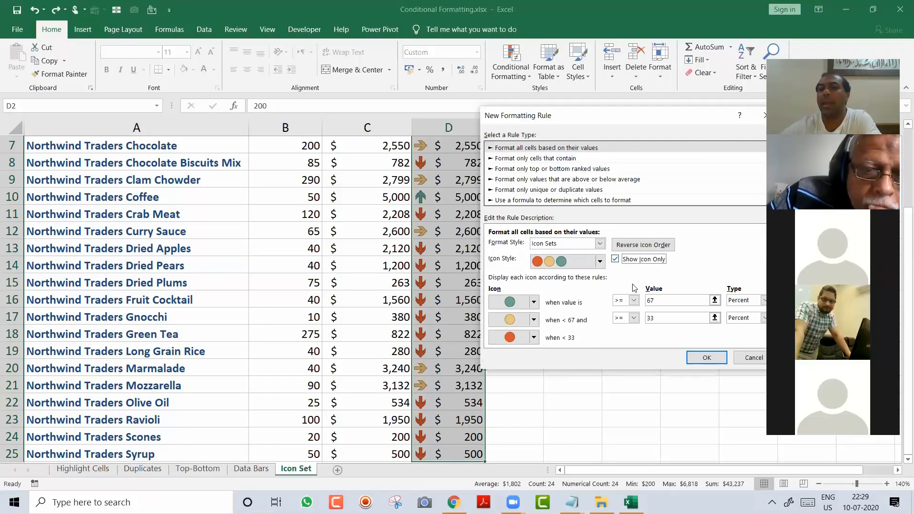
pyautogui.click(706, 357)
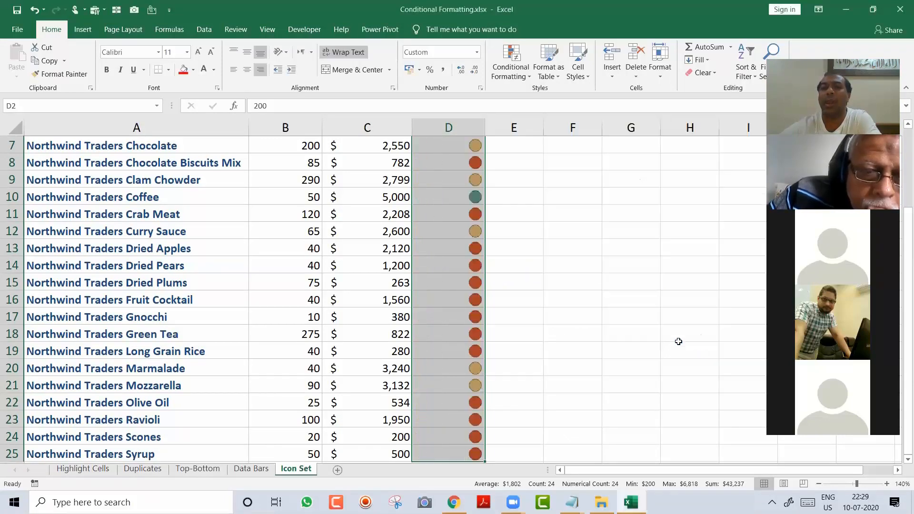
pyautogui.click(456, 186)
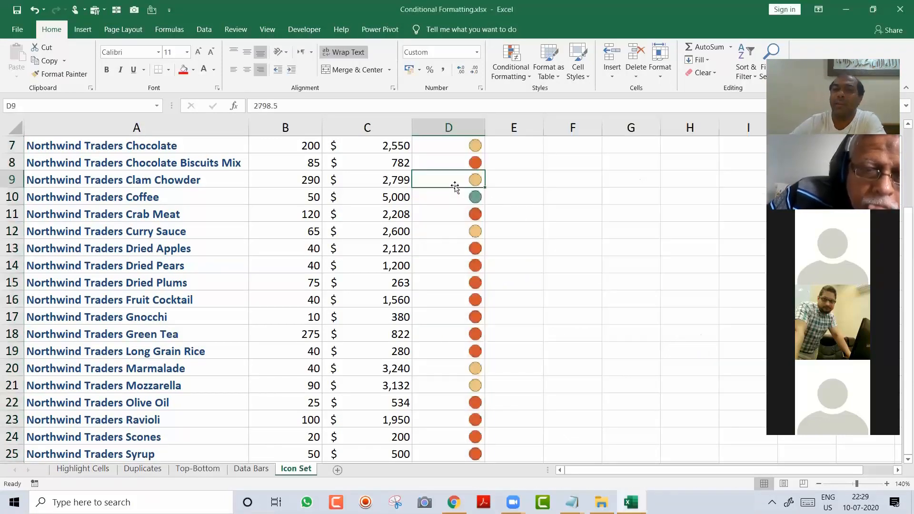
# Narrow column D so it fits closely around the circle icons
pyautogui.press('Up')
pyautogui.press('Up')
pyautogui.press('Up')
pyautogui.press('Up')
pyautogui.press('Up')
pyautogui.press('Up')
pyautogui.press('Up')
pyautogui.press('Up')
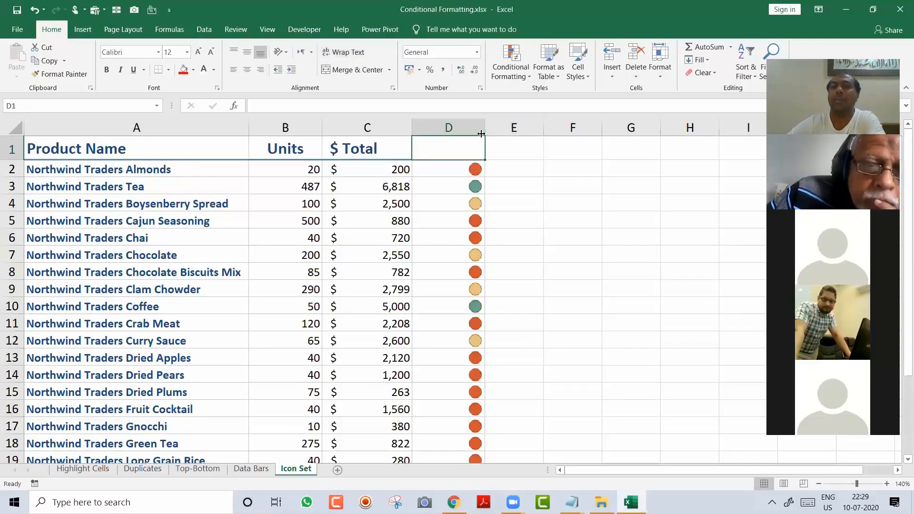
pyautogui.moveTo(482, 134); pyautogui.dragTo(437, 133)
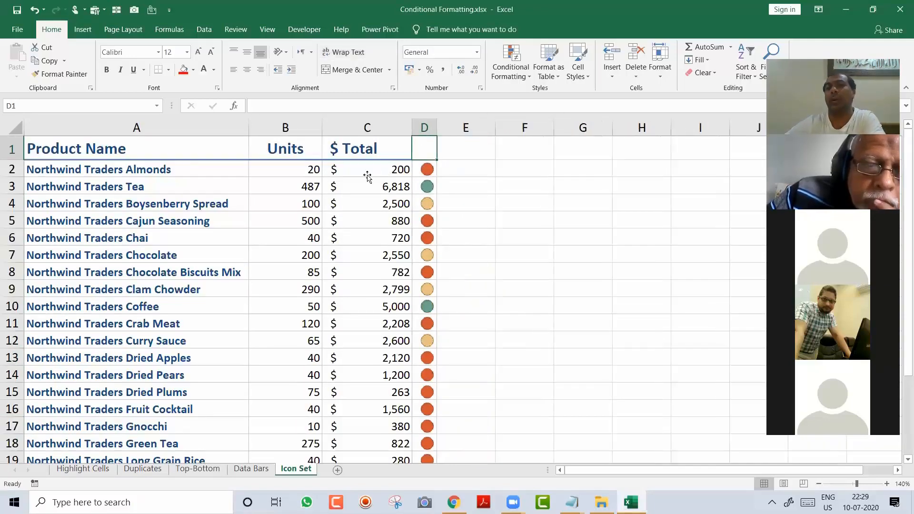
pyautogui.click(368, 176)
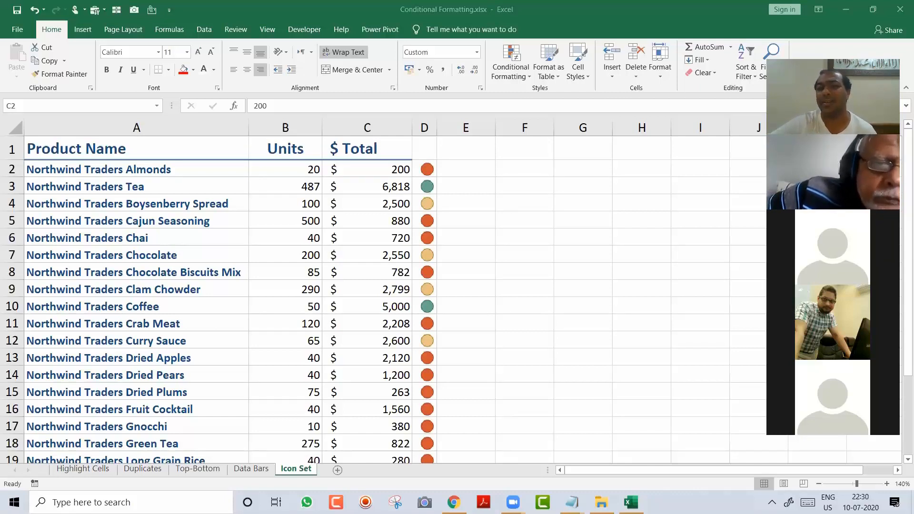
pyautogui.click(462, 168)
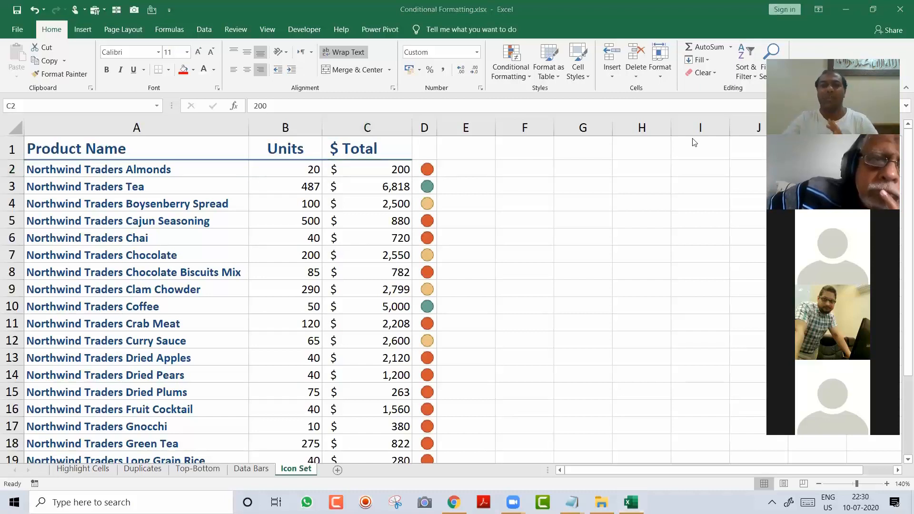
pyautogui.click(470, 165)
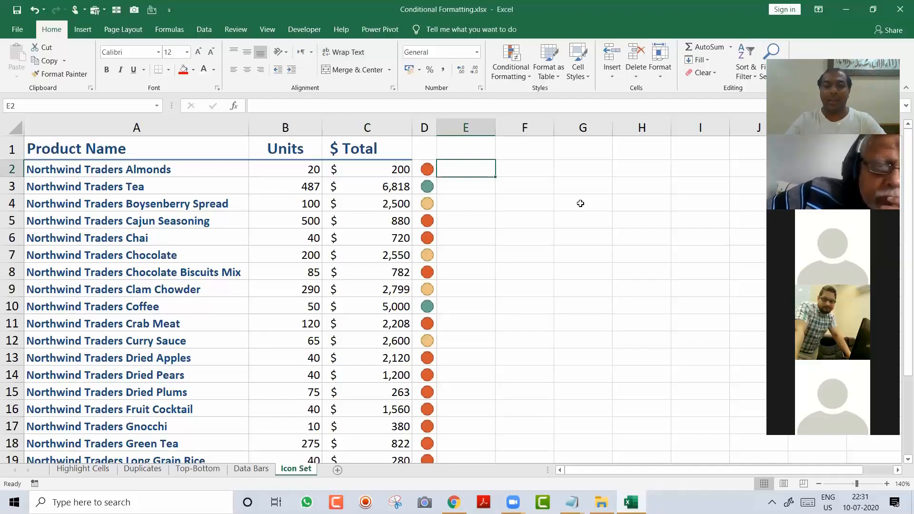
pyautogui.write('=')
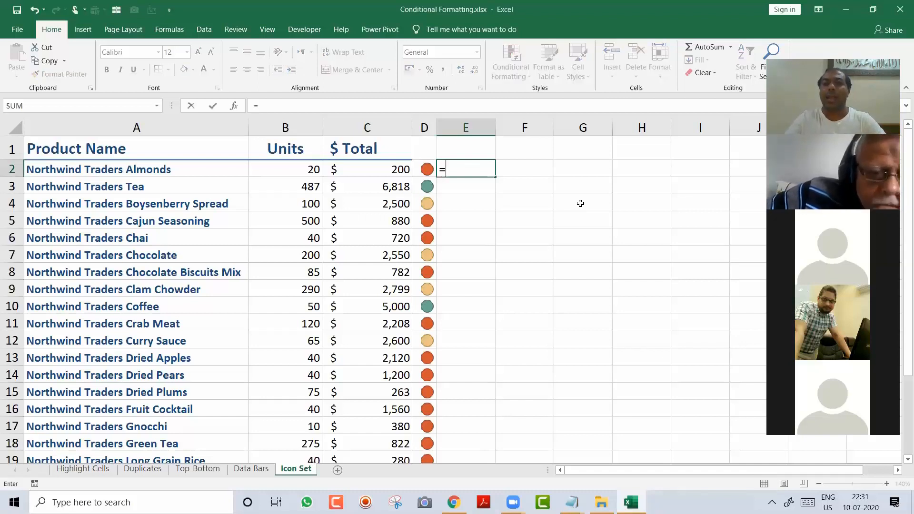
pyautogui.write('if(')
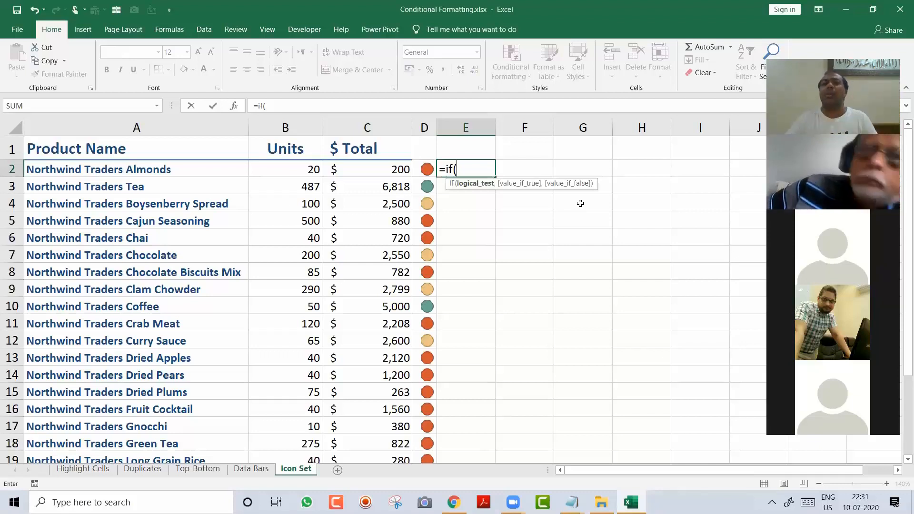
pyautogui.click(390, 172)
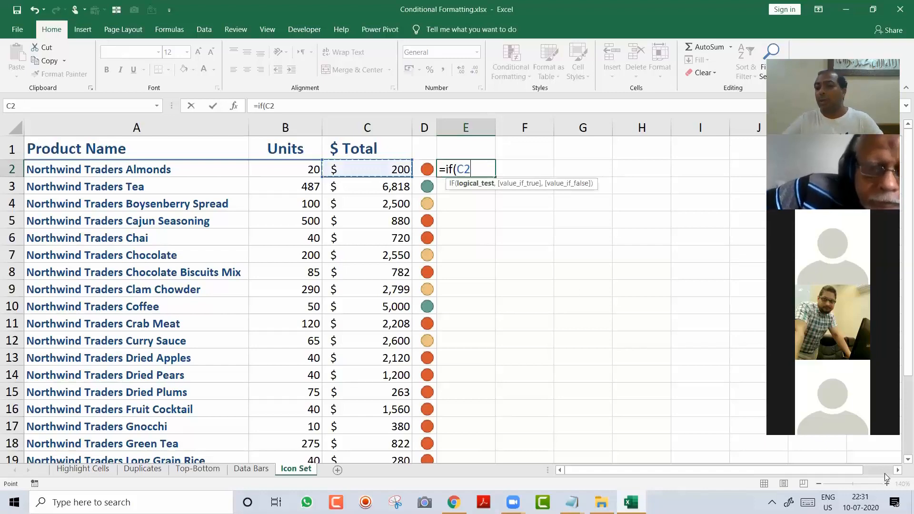
pyautogui.press('Escape')
# Begin an IF formula in E2 with the logical test C2<=2000
pyautogui.click(887, 484)
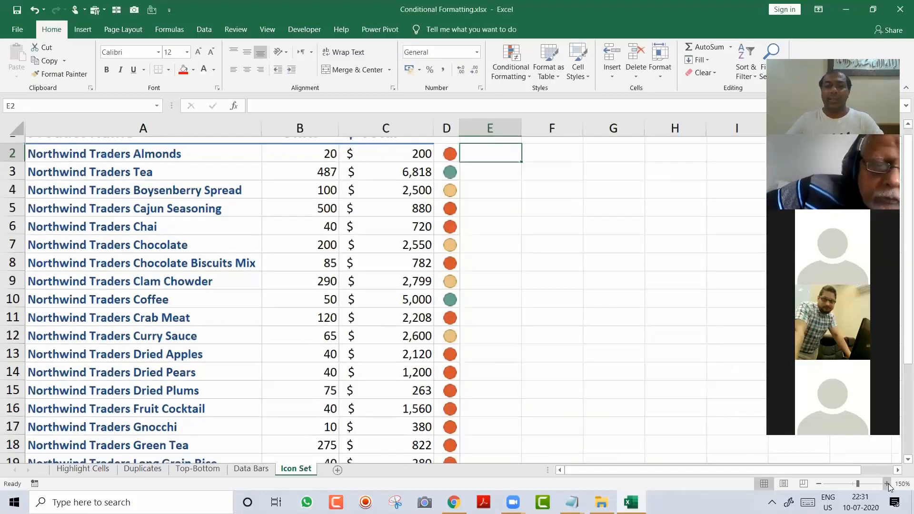
pyautogui.click(887, 483)
pyautogui.click(887, 483)
pyautogui.click(887, 484)
pyautogui.click(887, 483)
pyautogui.write('=if(')
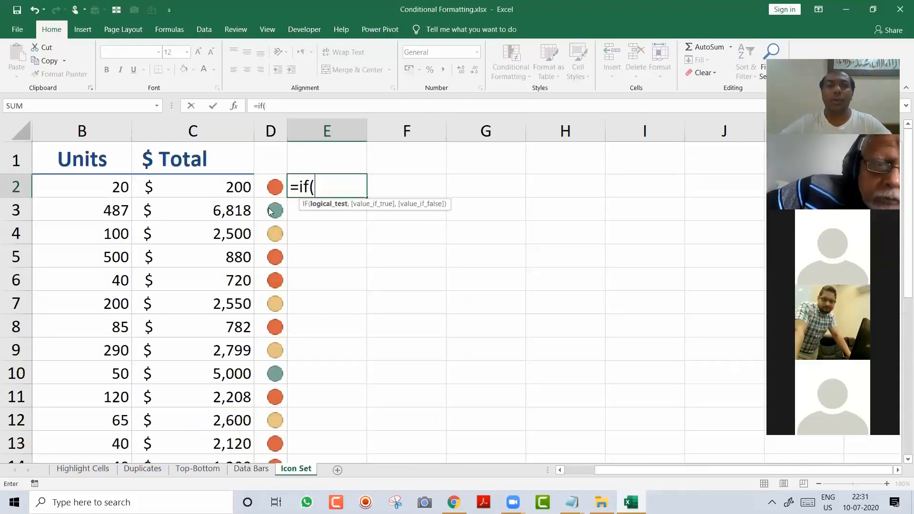
pyautogui.click(237, 189)
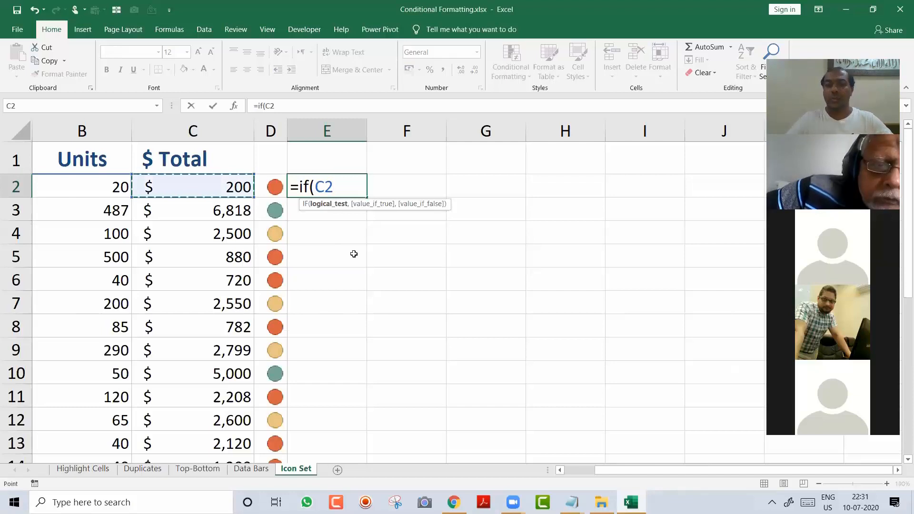
pyautogui.write('<')
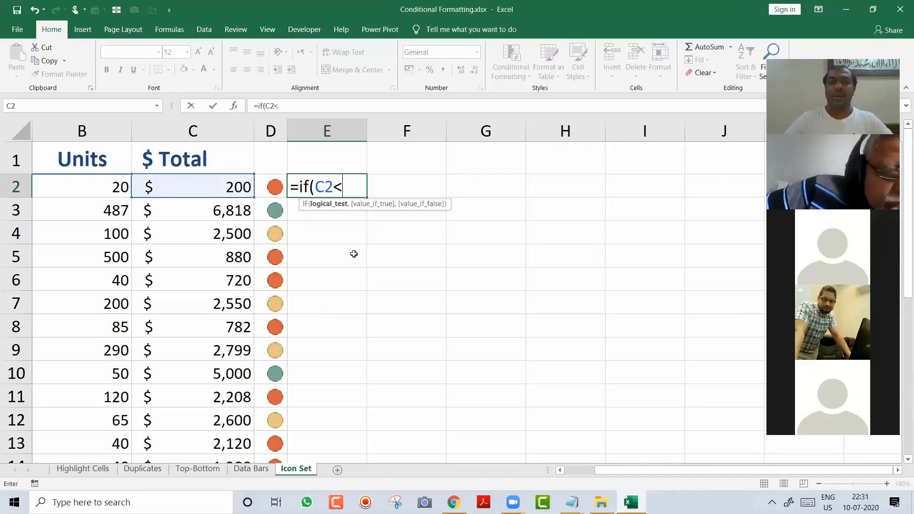
pyautogui.write('=2000')
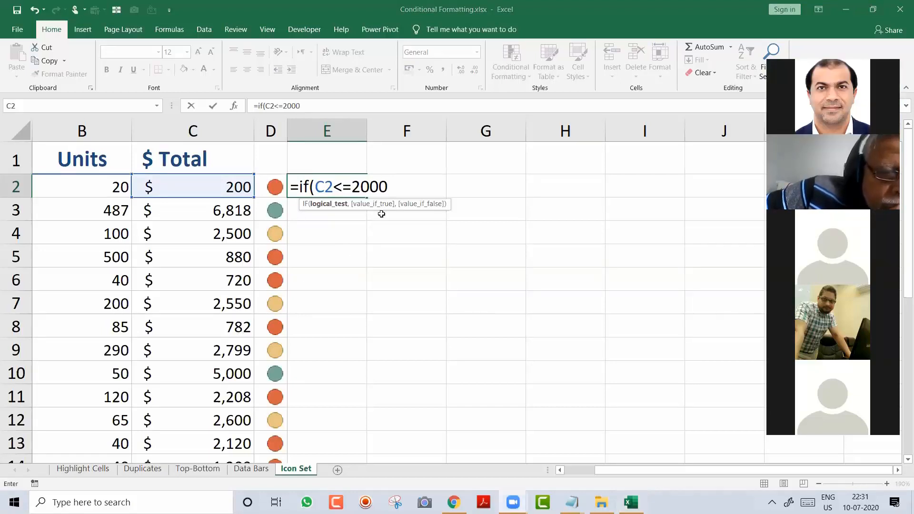
pyautogui.write(',')
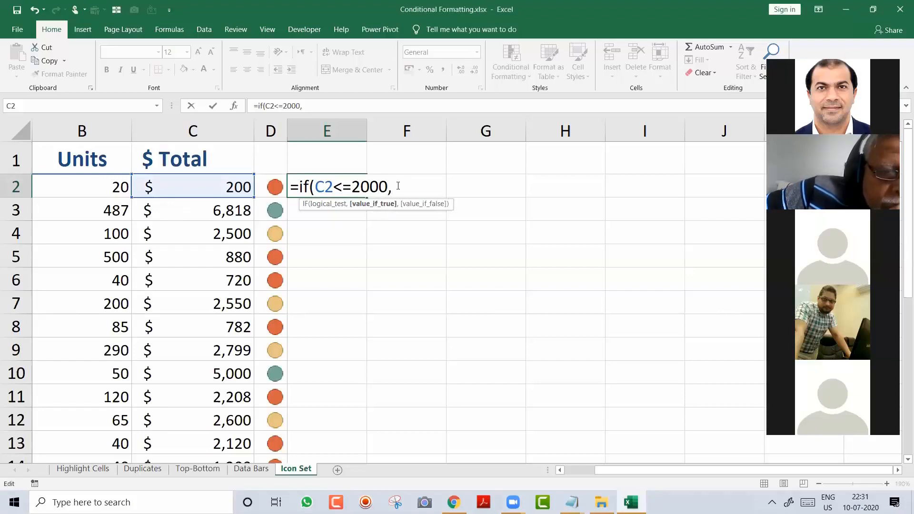
# Enter "Work Hard" as the value if true in the E2 formula
pyautogui.write('"')
pyautogui.write('v')
pyautogui.press('BackSpace')
pyautogui.write('V')
pyautogui.press('BackSpace')
pyautogui.write('Poor')
pyautogui.press('BackSpace')
pyautogui.press('BackSpace')
pyautogui.press('BackSpace')
pyautogui.press('BackSpace')
pyautogui.write('Hard')
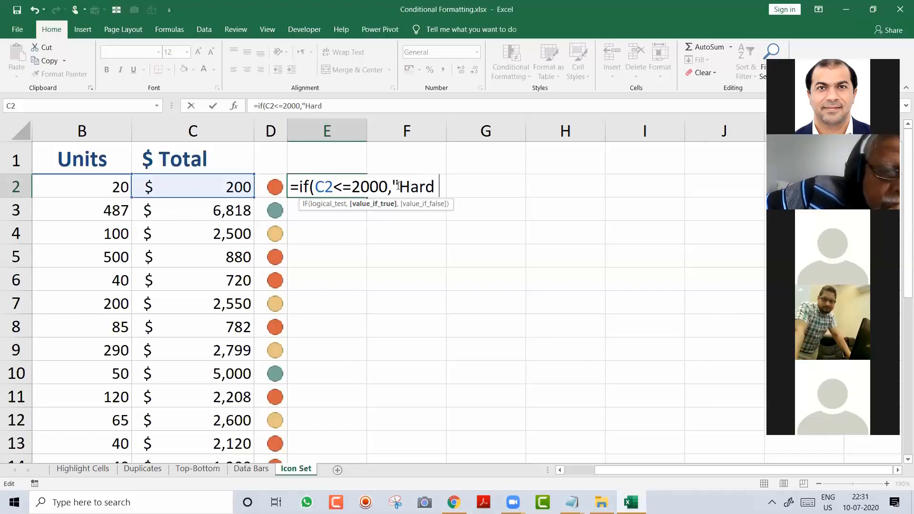
pyautogui.press('BackSpace')
pyautogui.press('BackSpace')
pyautogui.press('BackSpace')
pyautogui.press('BackSpace')
pyautogui.write('Word H')
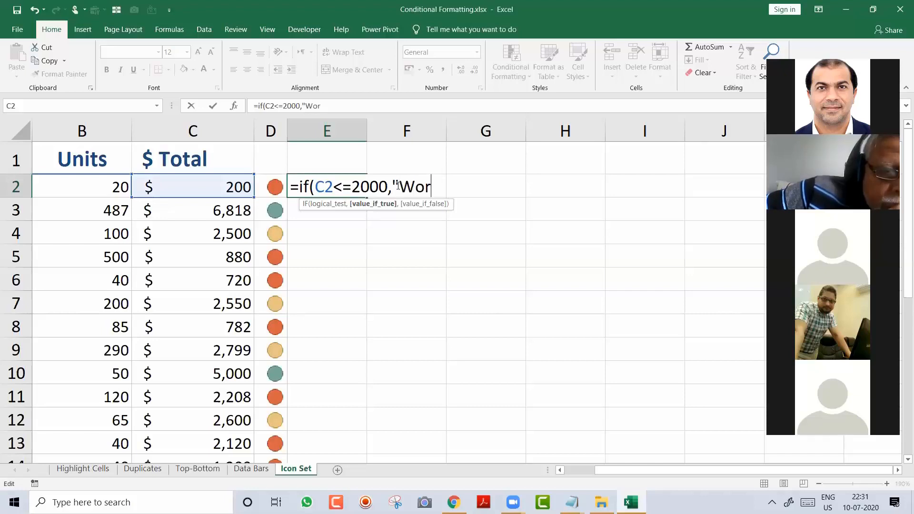
pyautogui.press('BackSpace')
pyautogui.press('BackSpace')
pyautogui.press('BackSpace')
pyautogui.write('k Hard",')
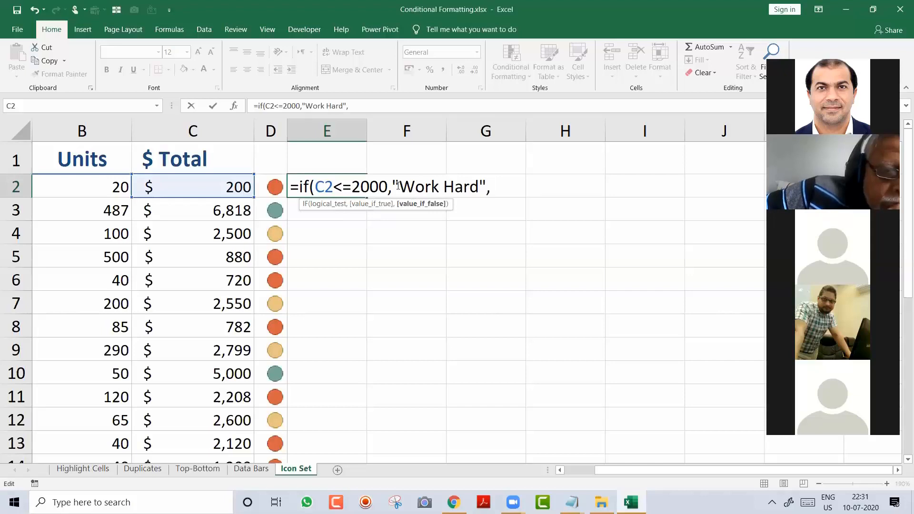
# Complete the E2 formula with a nested IF returning "Avg" when C2<=4000 and "Excellent" otherwise
pyautogui.write('if(')
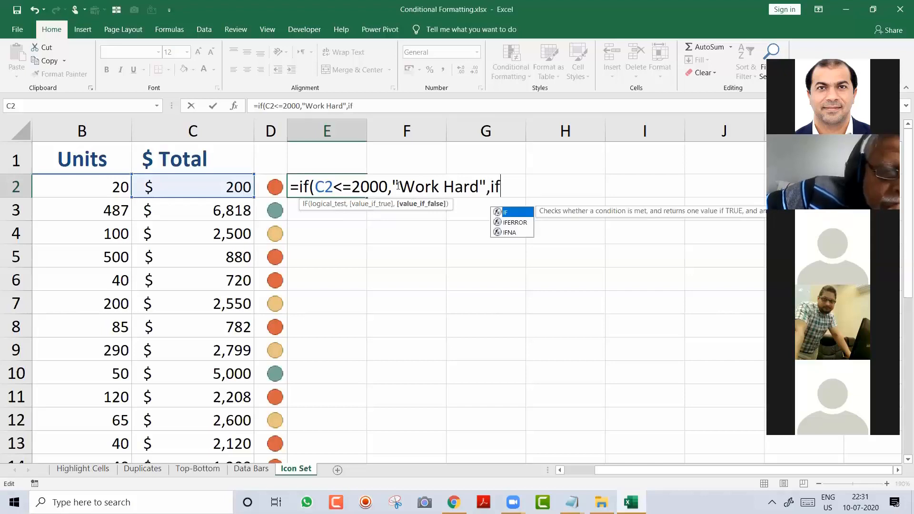
pyautogui.write('c')
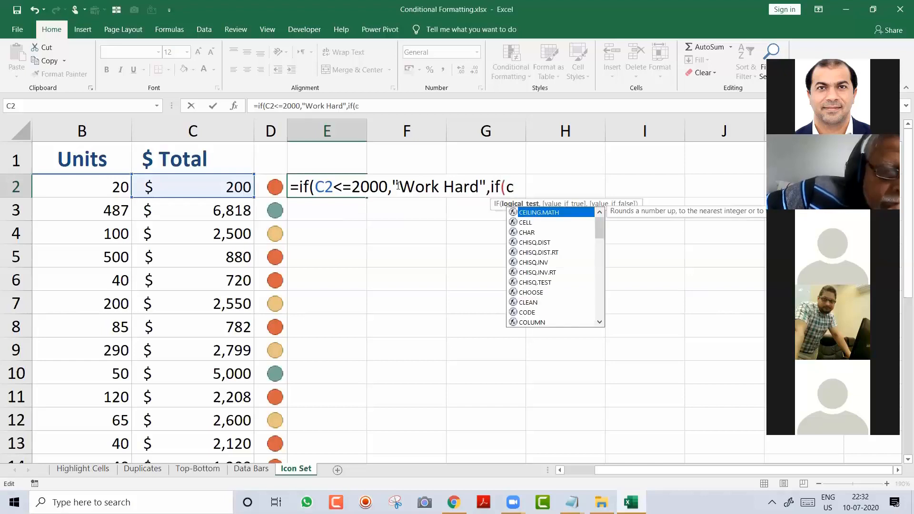
pyautogui.write('2<')
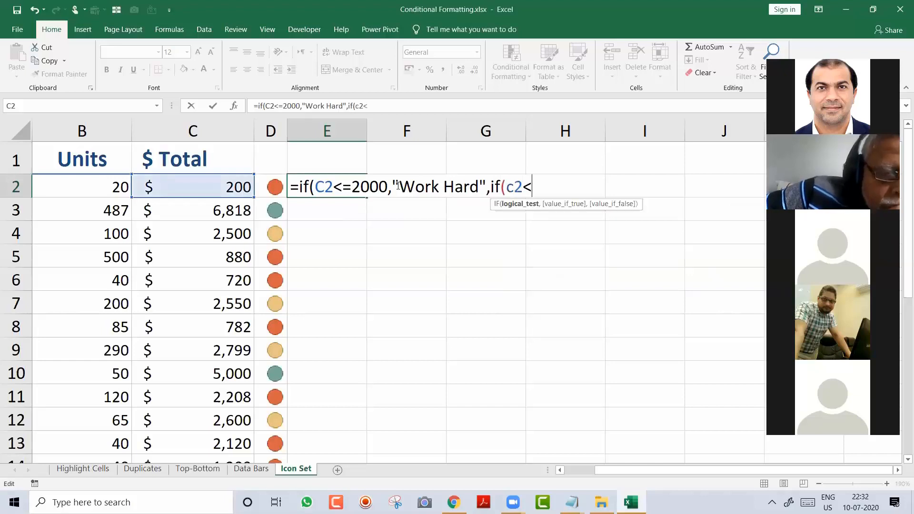
pyautogui.write('=4000')
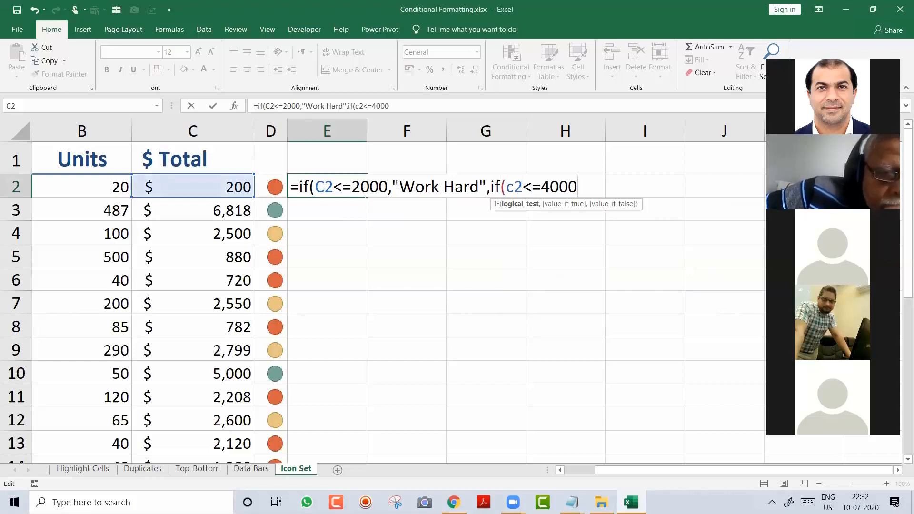
pyautogui.write(',"Avg')
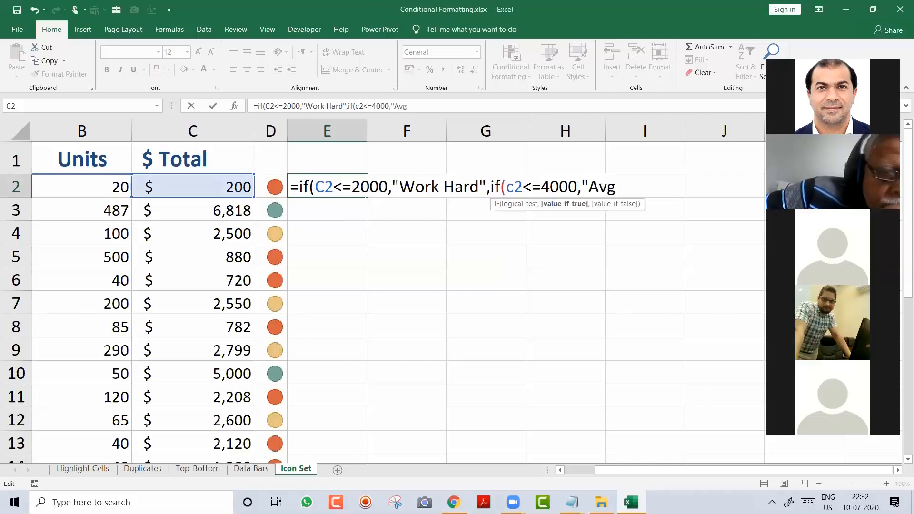
pyautogui.write('",')
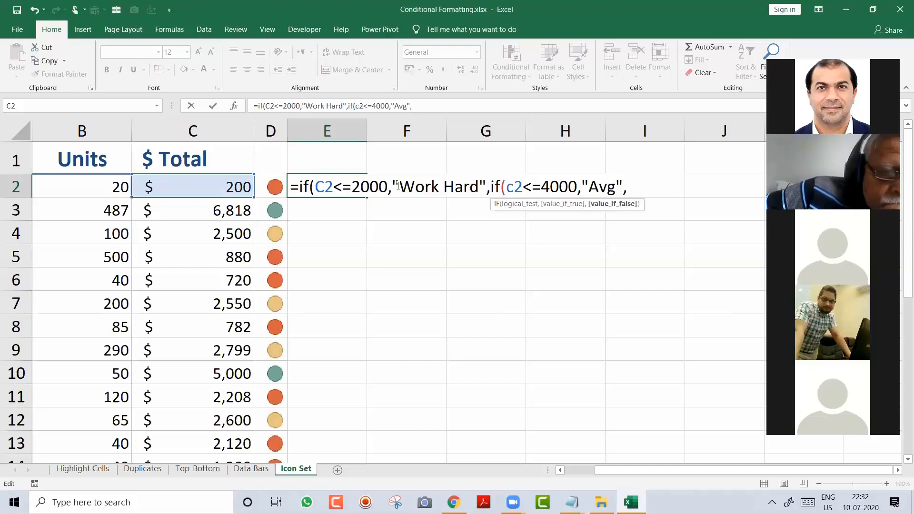
pyautogui.write('"Excellent"')
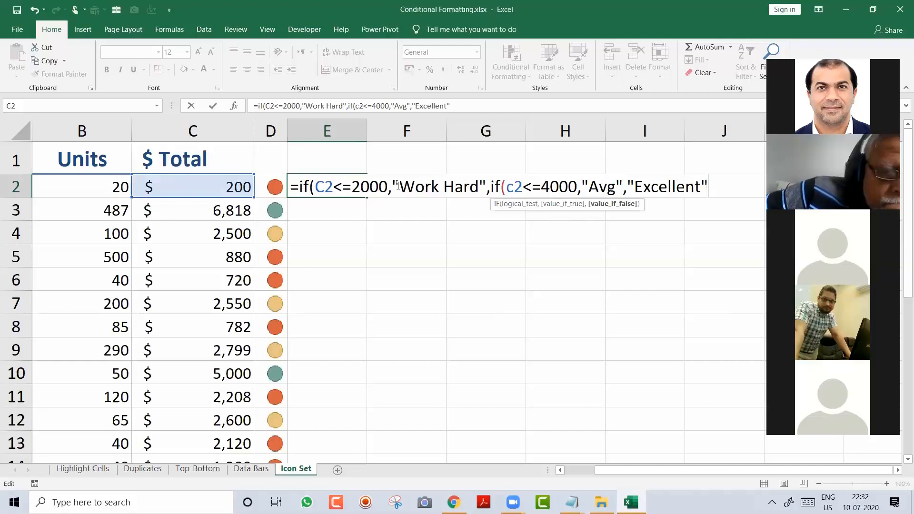
pyautogui.write('))')
pyautogui.press('Return')
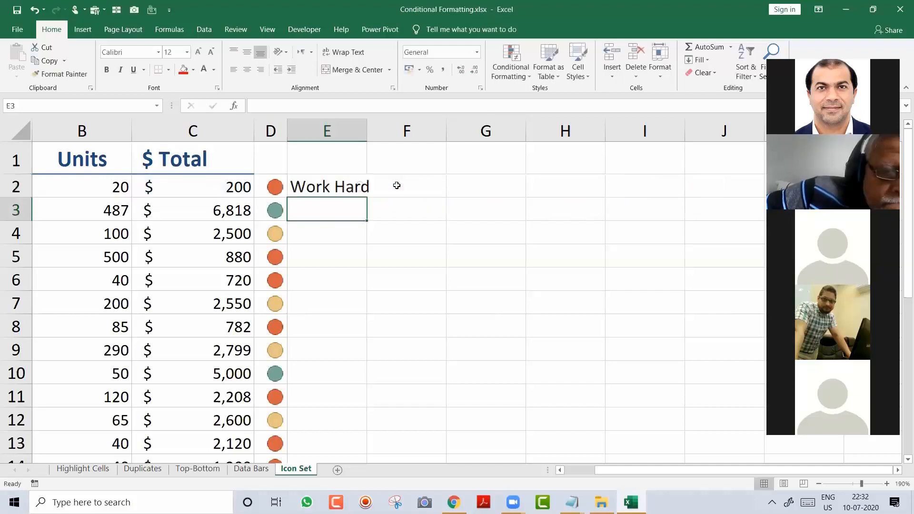
# Fill the E2 formula down to E25 and widen column E to fit the rating text
pyautogui.press('Up')
pyautogui.moveTo(367, 127); pyautogui.dragTo(390, 128)
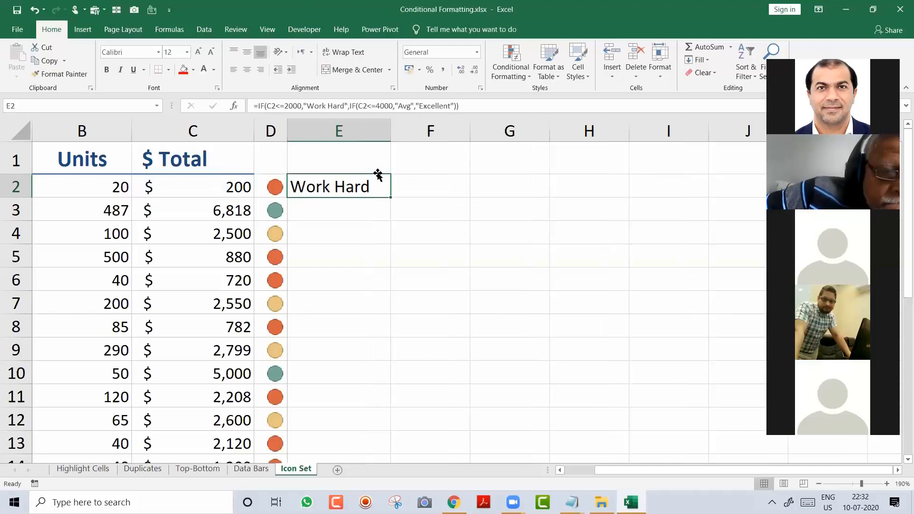
pyautogui.moveTo(390, 197)
pyautogui.mouseDown()
pyautogui.moveTo(392, 282)
pyautogui.moveTo(391, 199)
pyautogui.mouseUp()
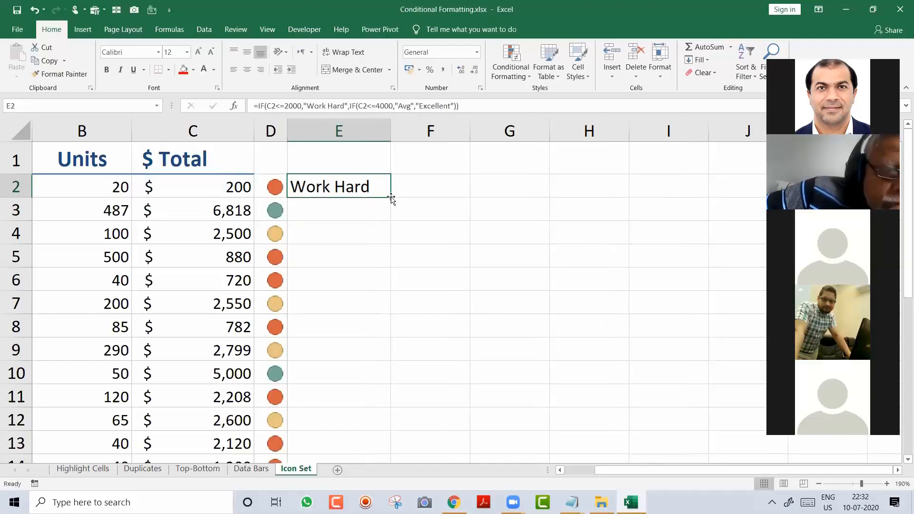
pyautogui.doubleClick(391, 198)
pyautogui.moveTo(390, 132); pyautogui.dragTo(401, 131)
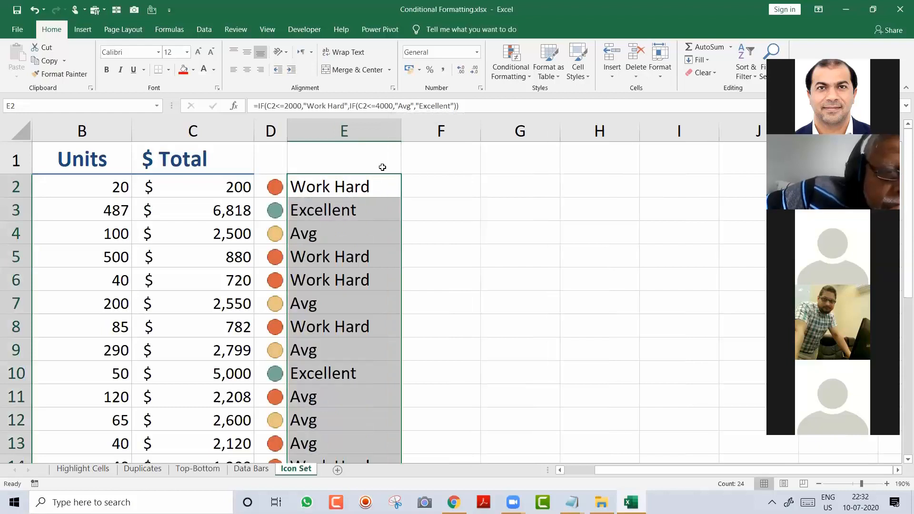
# Examine the nested IF formula in E2, including its conditions and rating texts, and leave it as it is
pyautogui.click(372, 184)
pyautogui.doubleClick(372, 186)
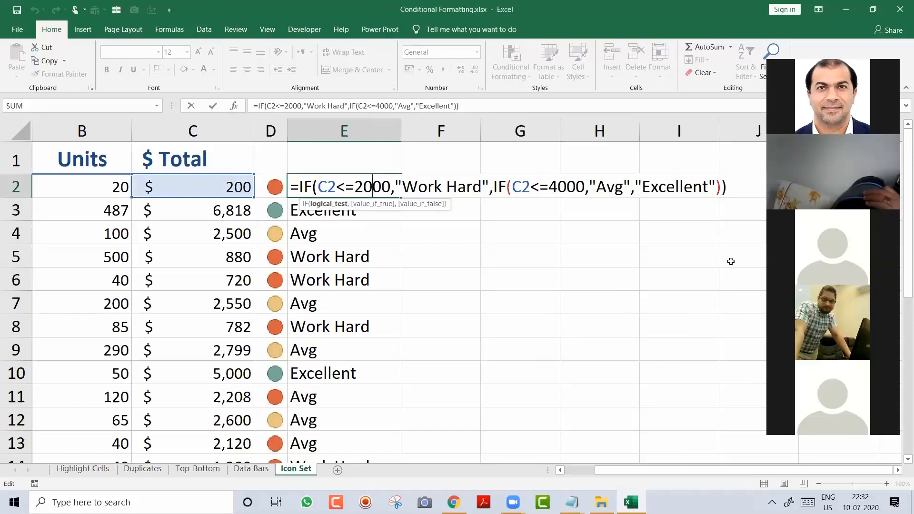
pyautogui.press('Left')
pyautogui.press('Left')
pyautogui.press('Left')
pyautogui.press('Left')
pyautogui.press('Left')
pyautogui.press('Left')
pyautogui.press('Left')
pyautogui.press('Left')
pyautogui.press('Left')
pyautogui.press('Left')
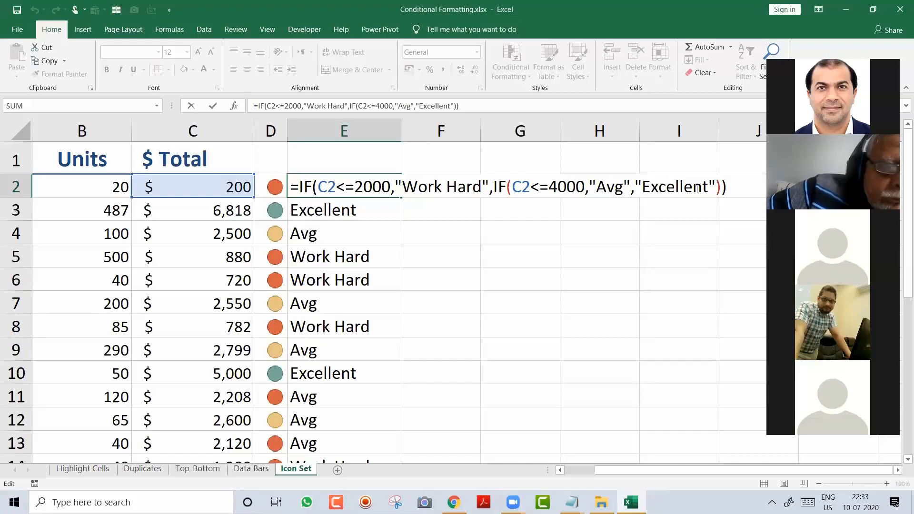
pyautogui.hotkey('ctrl', 'Return')
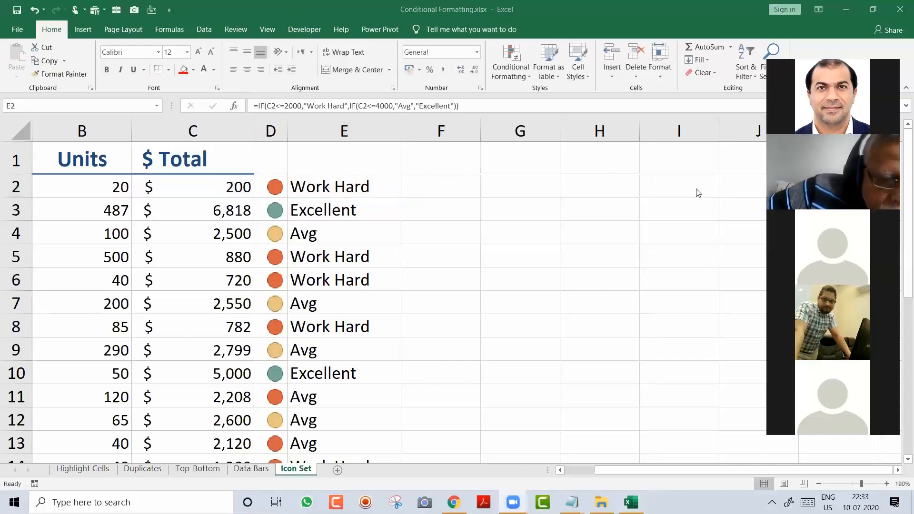
# Switch to Notepad to review the conditional formatting topic list from its heading, then minimize it to return to the Excel sheet
pyautogui.hotkey('alt', 'Tab')
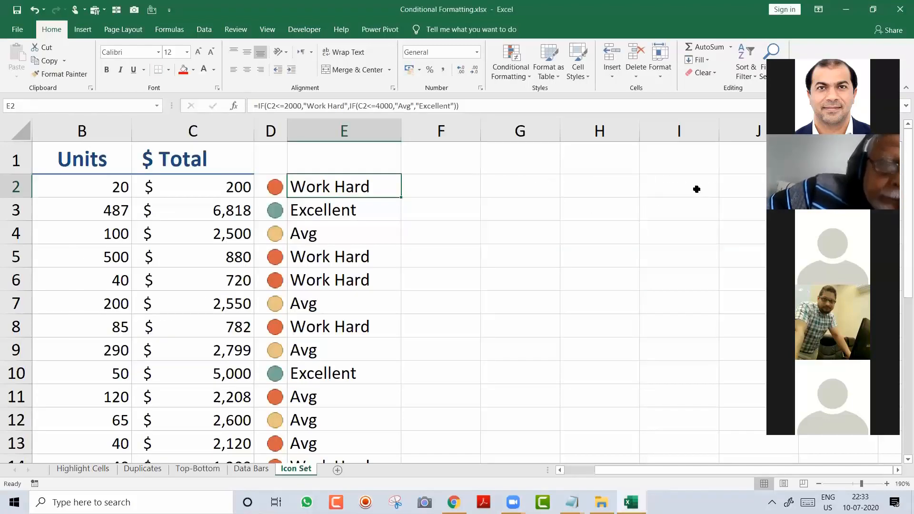
pyautogui.press('Home')
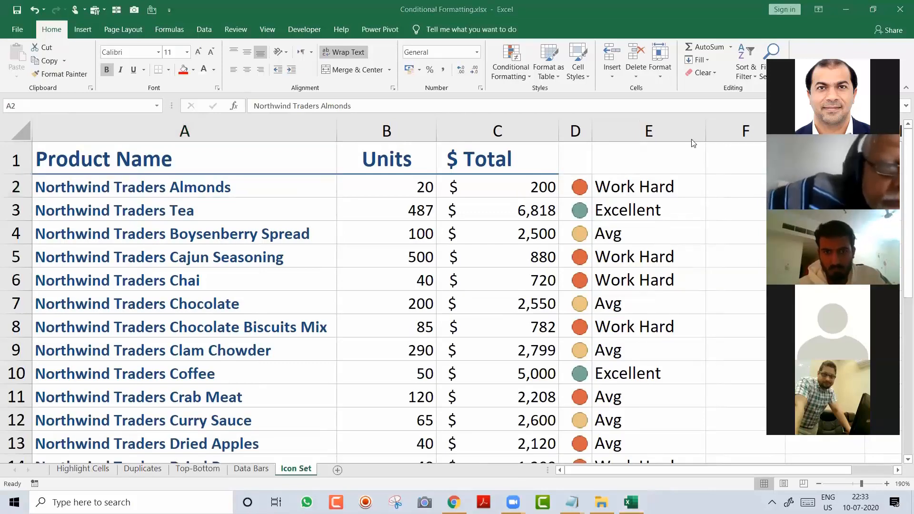
pyautogui.hotkey('alt', 'Tab')
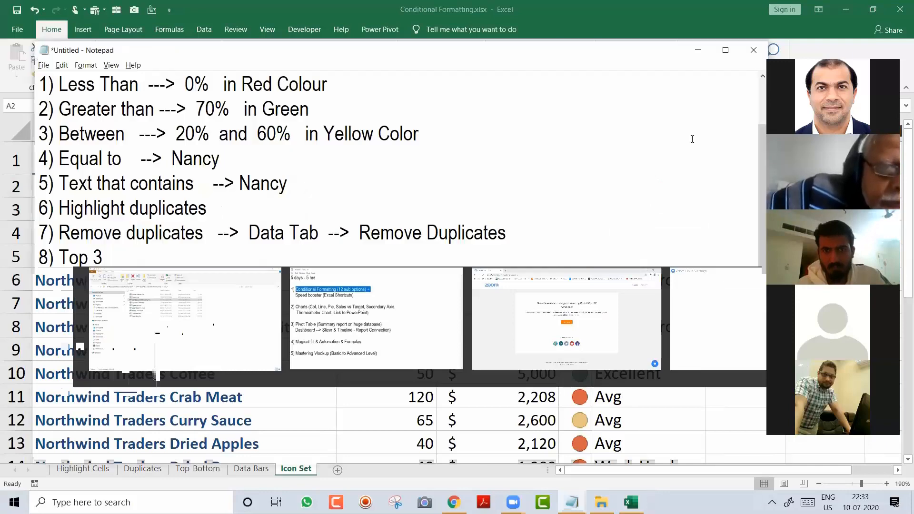
pyautogui.scroll(1, 693, 139)
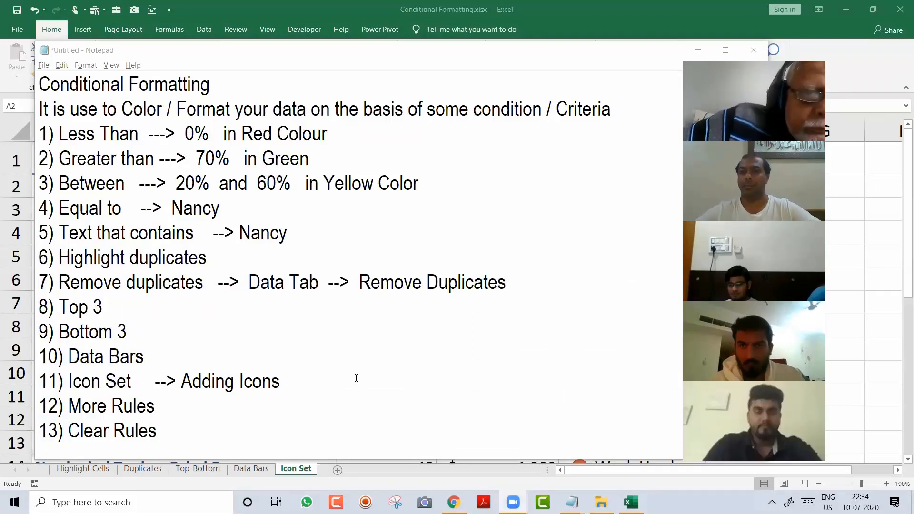
pyautogui.click(582, 57)
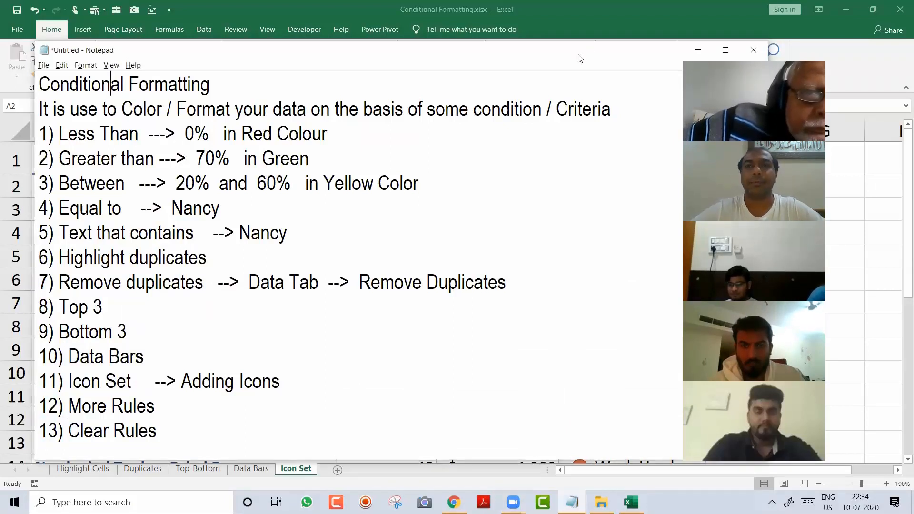
pyautogui.moveTo(655, 52); pyautogui.dragTo(537, 59)
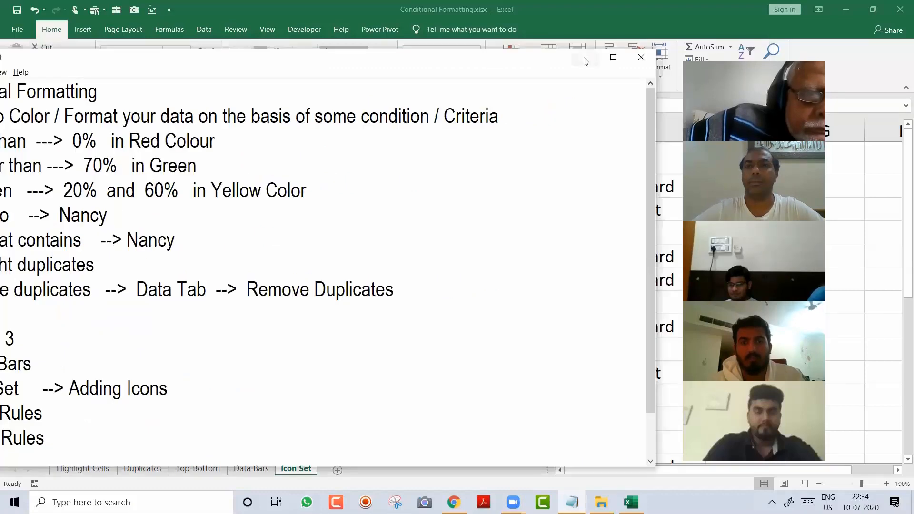
pyautogui.click(584, 58)
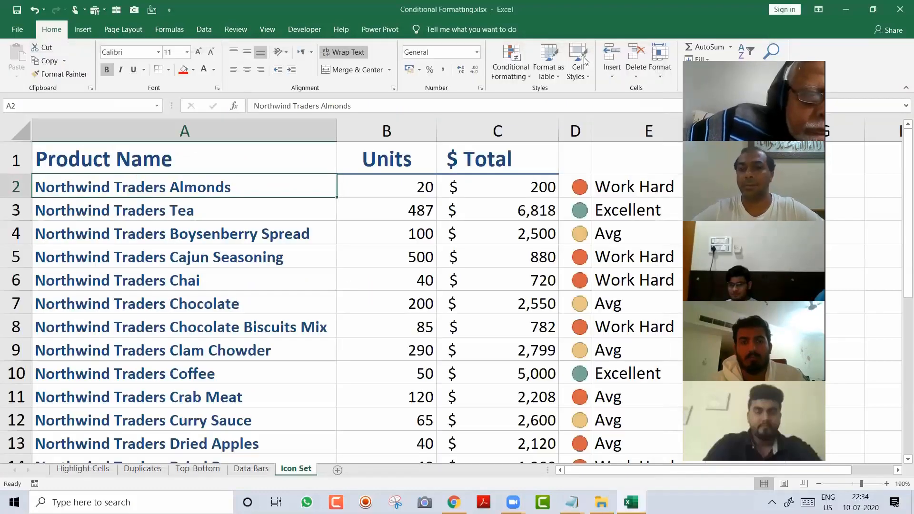